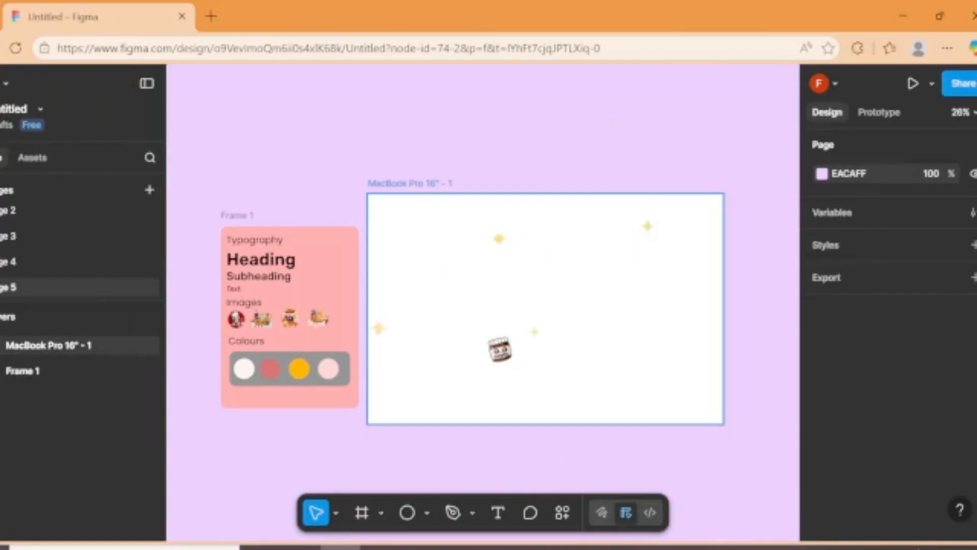
- Add a layout guide to the MacBook Pro 16" frame and set its type to Columns
{"action": "left_click", "coordinate": [430, 192]}
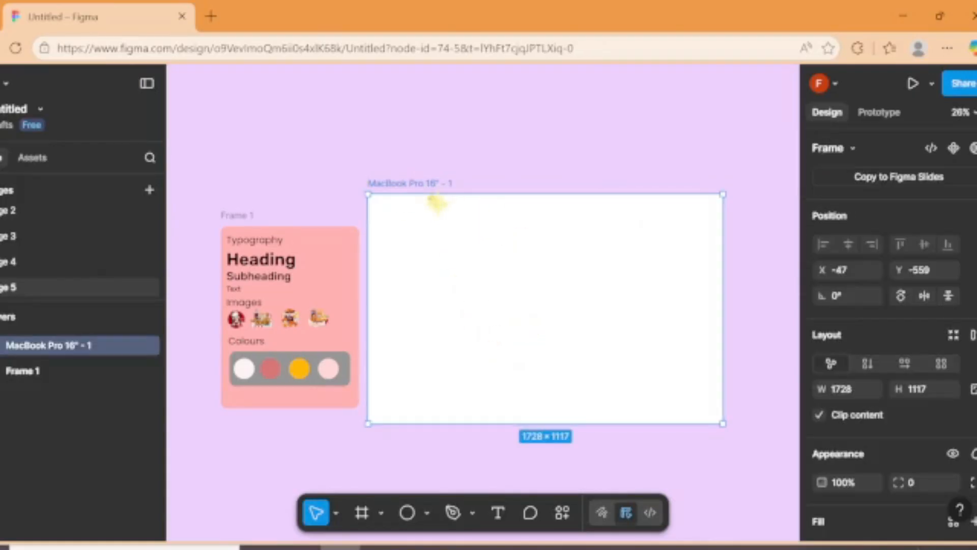
{"action": "scroll", "coordinate": [888, 305], "scroll_direction": "down", "scroll_amount": 4}
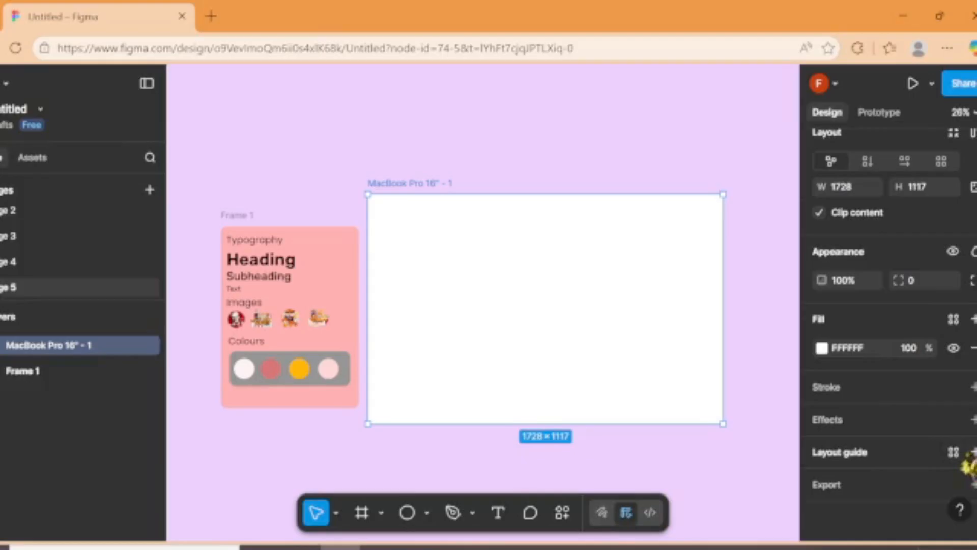
{"action": "left_click", "coordinate": [970, 452]}
{"action": "left_click", "coordinate": [821, 480]}
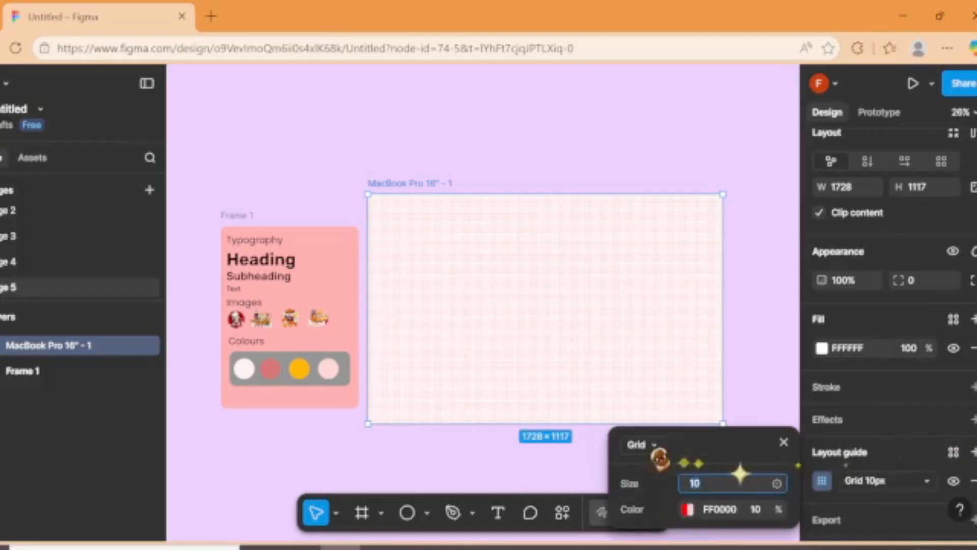
{"action": "left_click", "coordinate": [642, 445]}
{"action": "left_click", "coordinate": [679, 490]}
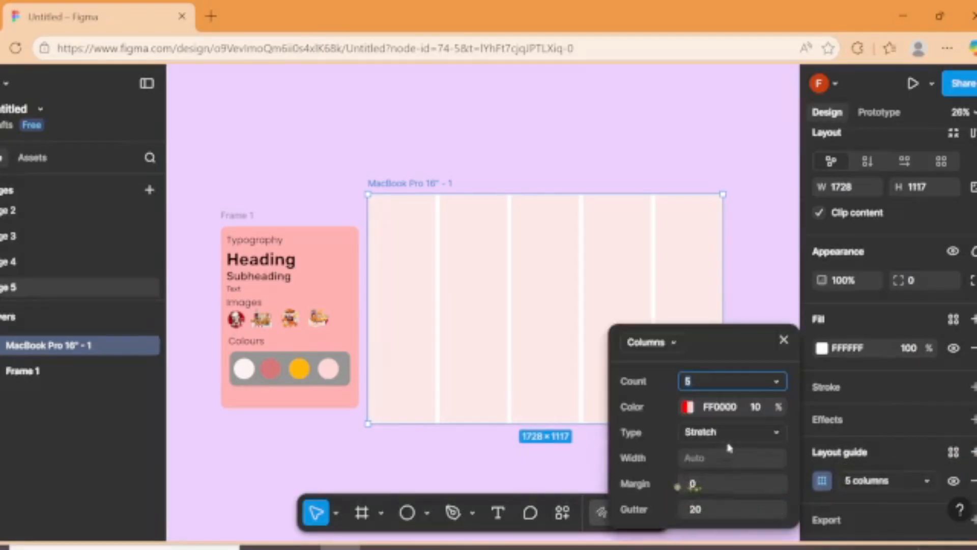
- Set the column guide to a count of 12, a margin of 156 and a gutter of 35
{"action": "left_click", "coordinate": [718, 387]}
{"action": "type", "text": "12"}
{"action": "key", "text": "Return"}
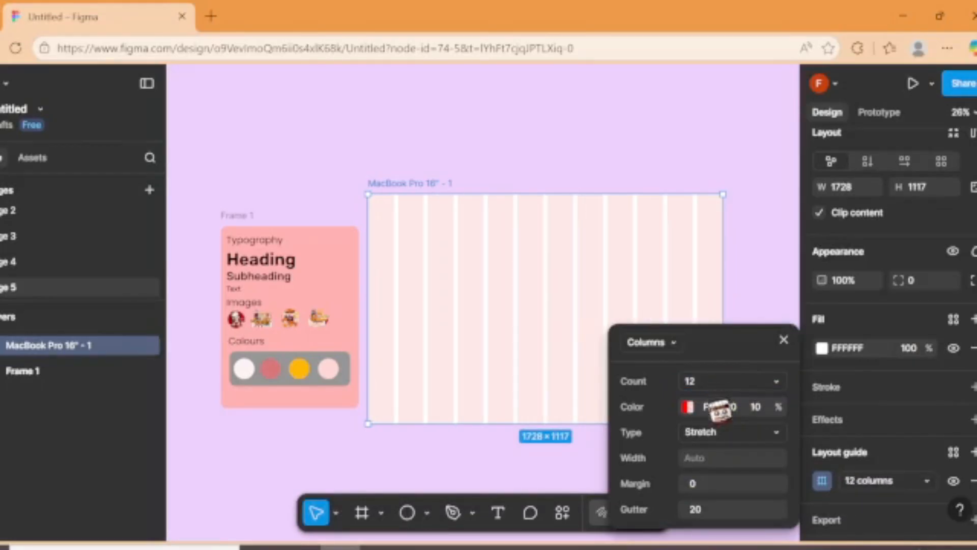
{"action": "left_click", "coordinate": [723, 483]}
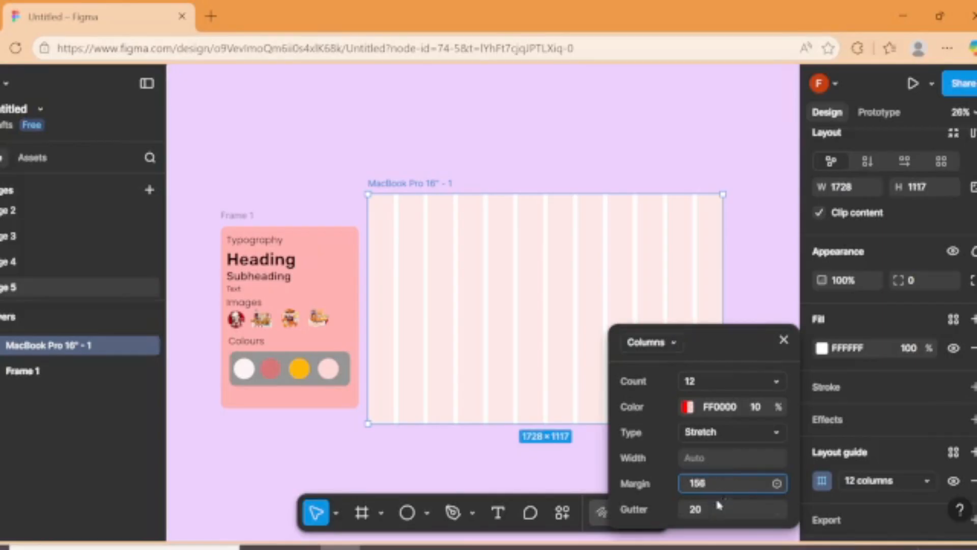
{"action": "type", "text": "156"}
{"action": "left_click", "coordinate": [718, 504]}
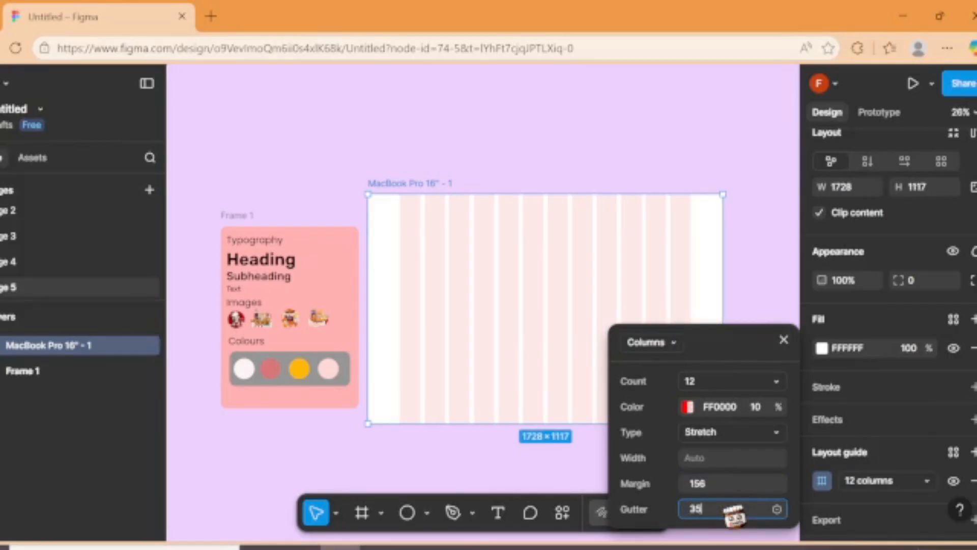
{"action": "key", "text": "Return"}
{"action": "left_click", "coordinate": [515, 468]}
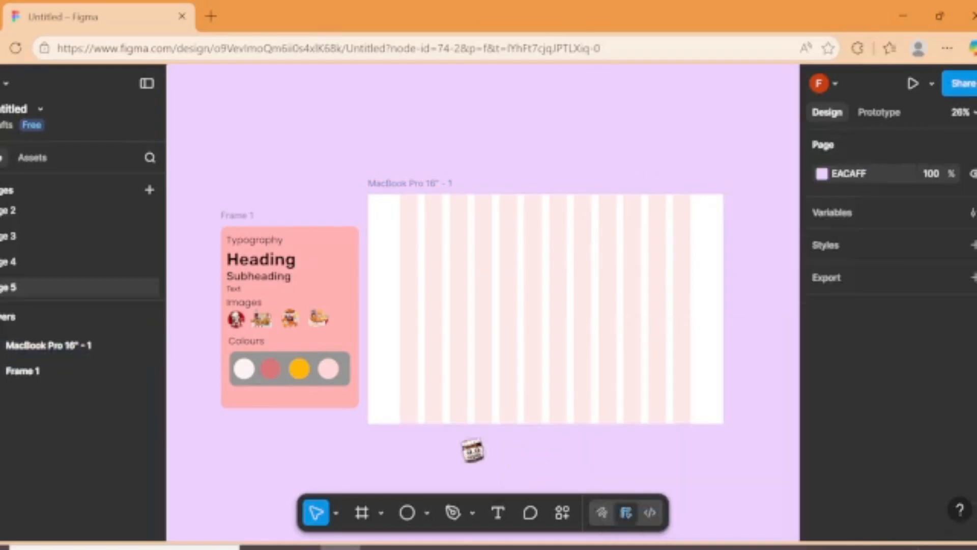
- Duplicate the KFC logo from Frame 1 and place the copy in the upper-left area of the MacBook Pro frame
{"action": "left_click", "coordinate": [238, 320]}
{"action": "left_click", "coordinate": [237, 320]}
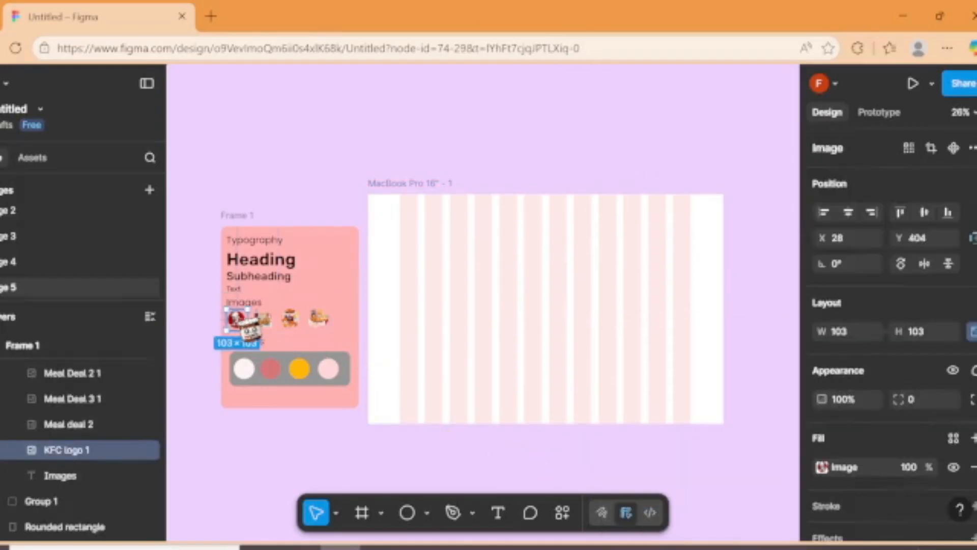
{"action": "key", "text": "ctrl+d"}
{"action": "left_click_drag", "start_coordinate": [240, 320], "coordinate": [414, 210]}
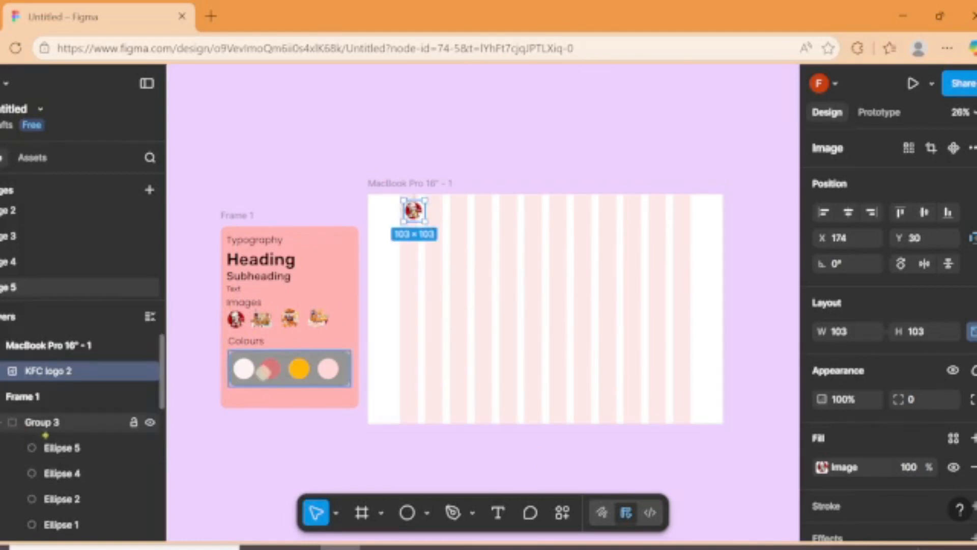
{"action": "left_click", "coordinate": [1, 397]}
- Enlarge the copied KFC logo to about 129 × 129 and align it with the first column's left edge at X 156
{"action": "scroll", "coordinate": [490, 275], "scroll_direction": "up", "scroll_amount": 5}
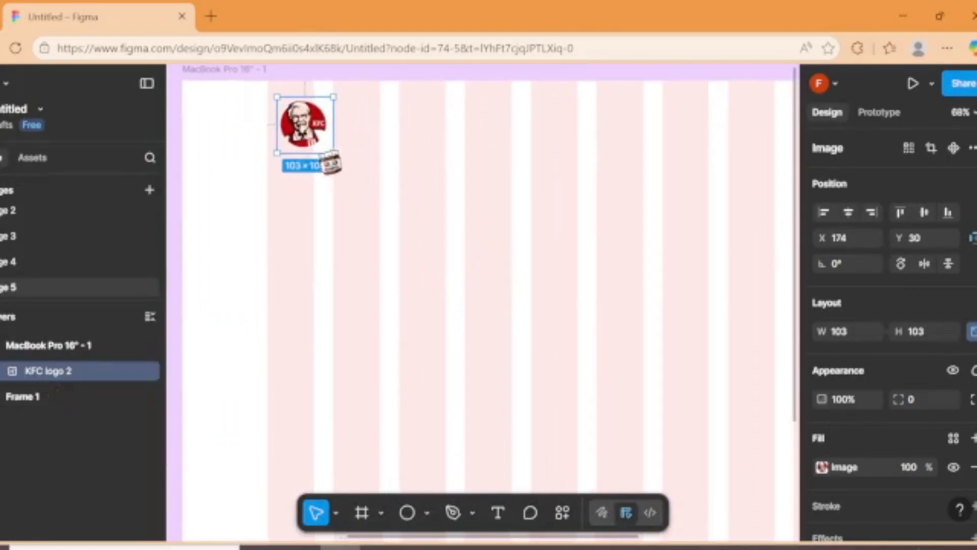
{"action": "left_click_drag", "start_coordinate": [335, 152], "coordinate": [339, 171]}
{"action": "left_click_drag", "start_coordinate": [304, 132], "coordinate": [301, 132]}
{"action": "scroll", "coordinate": [130, 245], "scroll_direction": "up", "scroll_amount": 1}
{"action": "scroll", "coordinate": [191, 243], "scroll_direction": "down", "scroll_amount": 6}
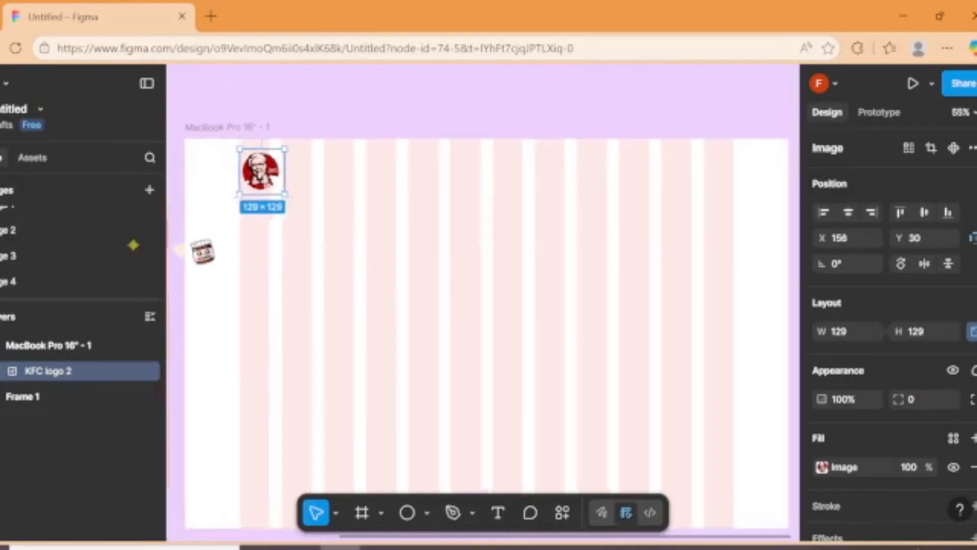
{"action": "left_click", "coordinate": [280, 458]}
- Fill the MacBook Pro frame with the off-white FFF2F2 sampled from the first colour swatch in Frame 1
{"action": "scroll", "coordinate": [341, 235], "scroll_direction": "left", "scroll_amount": 3}
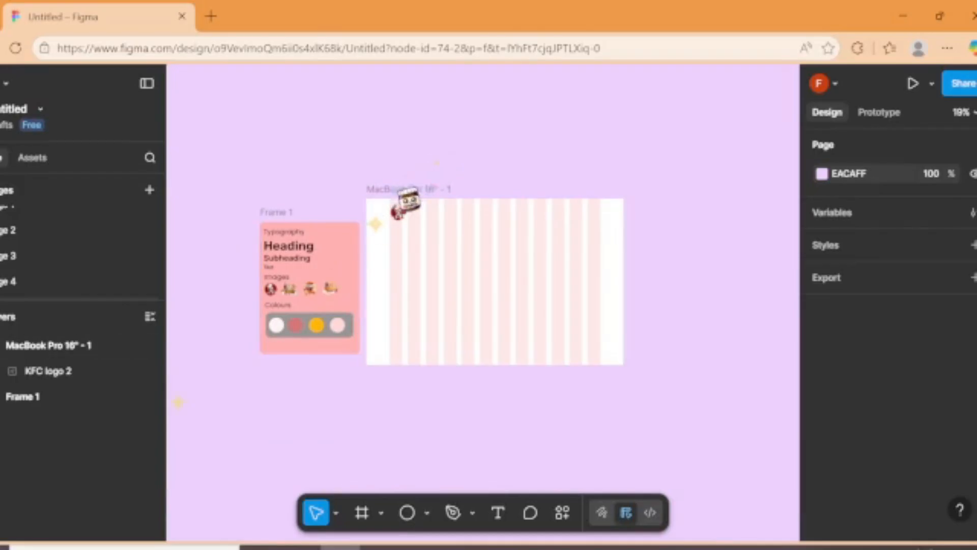
{"action": "left_click", "coordinate": [376, 222]}
{"action": "scroll", "coordinate": [888, 305], "scroll_direction": "down", "scroll_amount": 2}
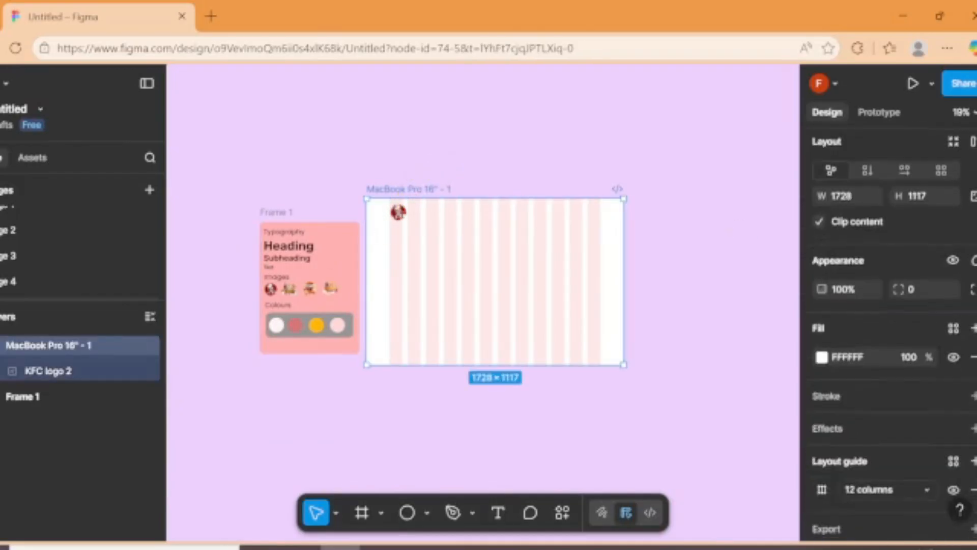
{"action": "left_click", "coordinate": [821, 356]}
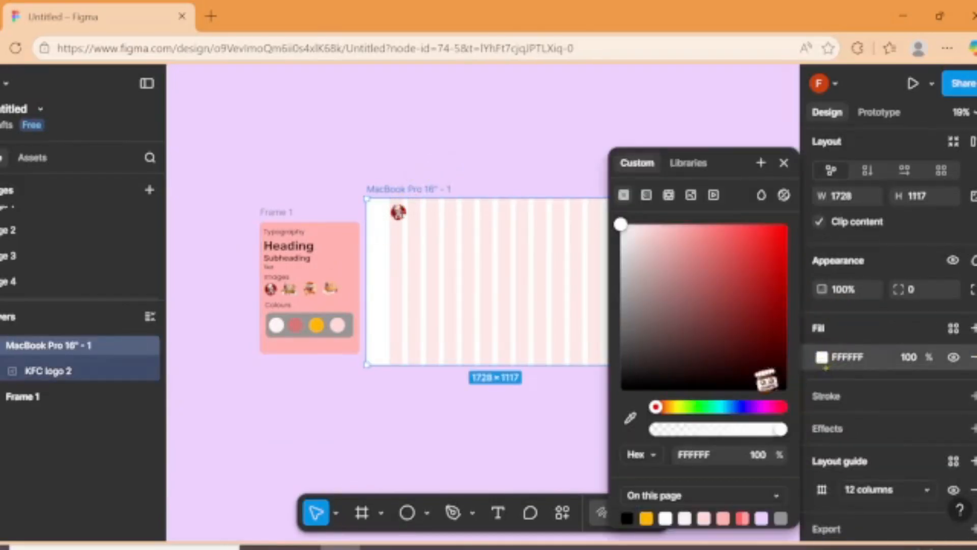
{"action": "left_click", "coordinate": [631, 419]}
{"action": "left_click", "coordinate": [285, 331]}
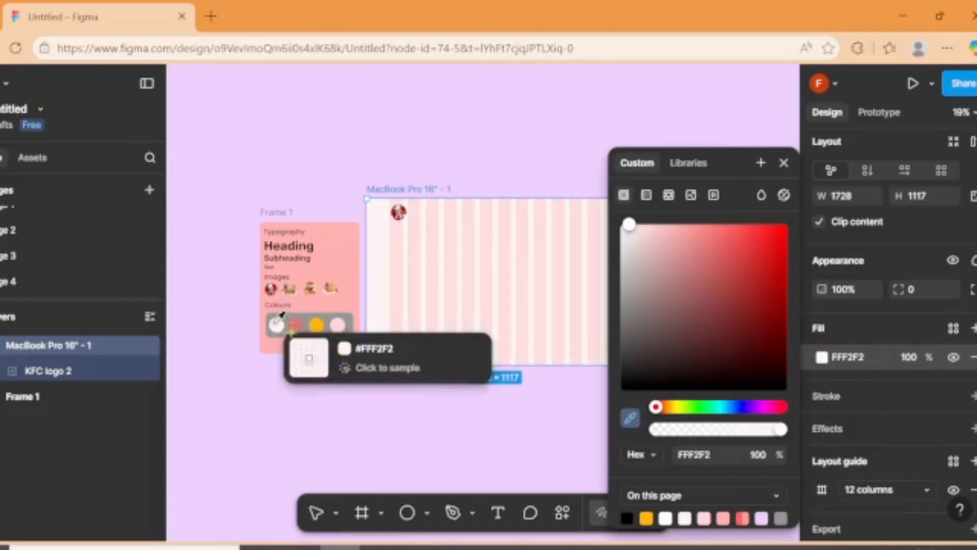
{"action": "left_click", "coordinate": [782, 163]}
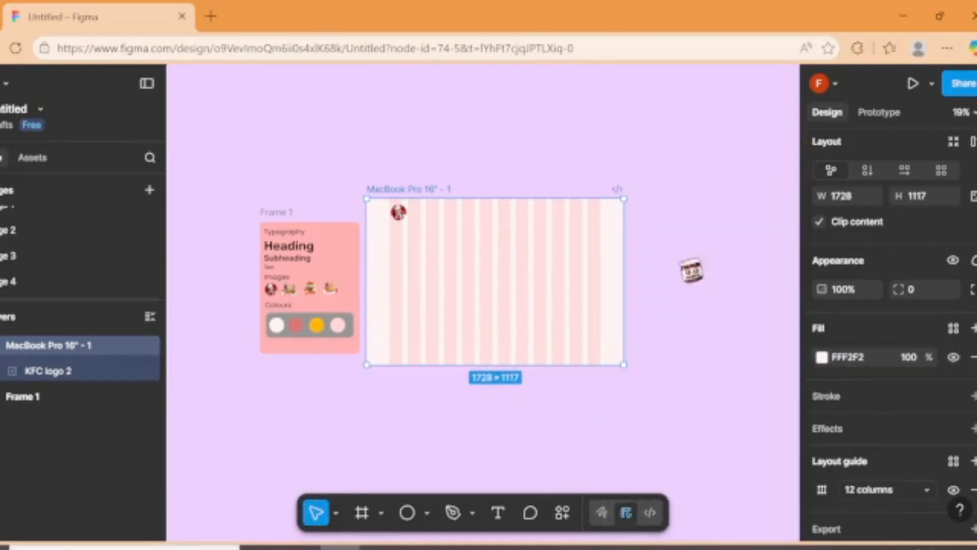
- Draw a rectangle of about 678 × 186 beside the KFC logo near the frame's upper edge
{"action": "left_click", "coordinate": [532, 420]}
{"action": "scroll", "coordinate": [458, 203], "scroll_direction": "up", "scroll_amount": 5}
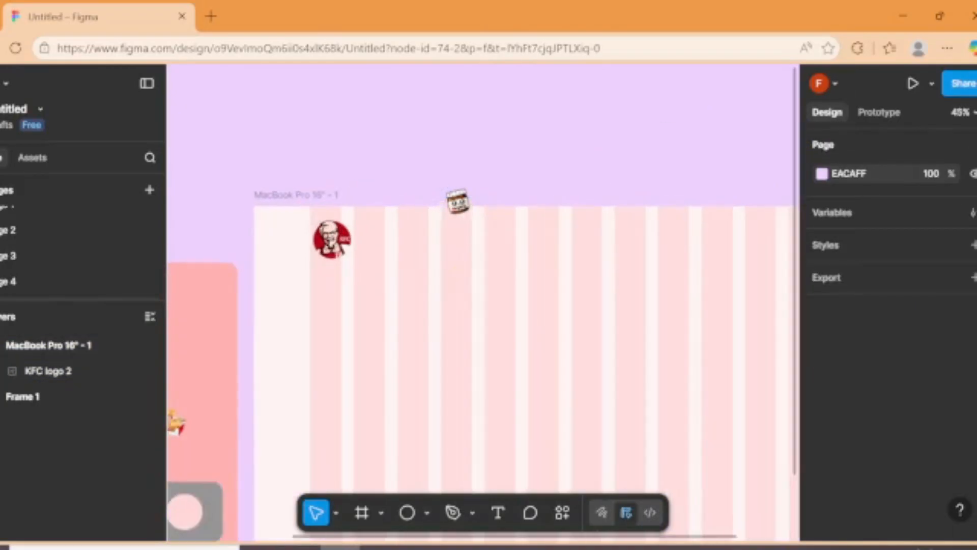
{"action": "scroll", "coordinate": [447, 241], "scroll_direction": "up", "scroll_amount": 3}
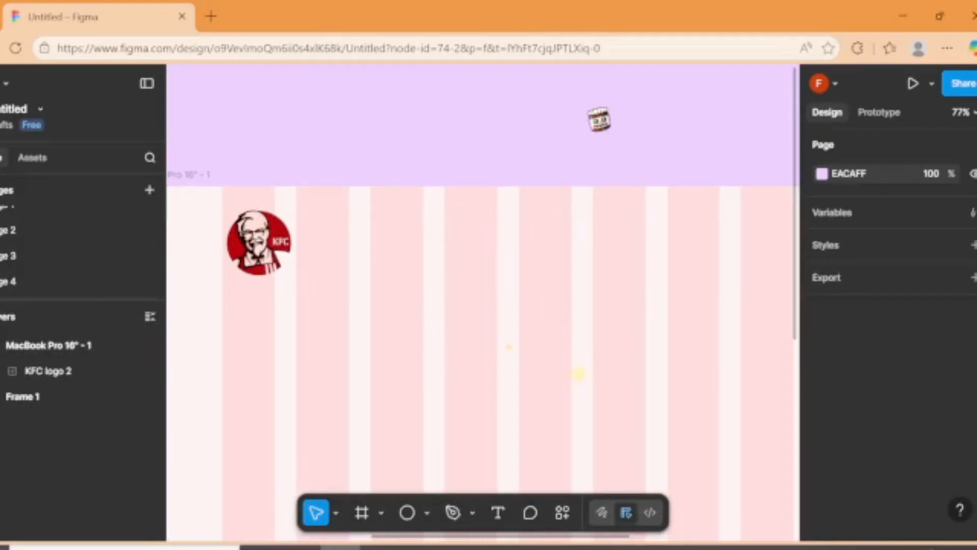
{"action": "scroll", "coordinate": [655, 274], "scroll_direction": "right", "scroll_amount": 5}
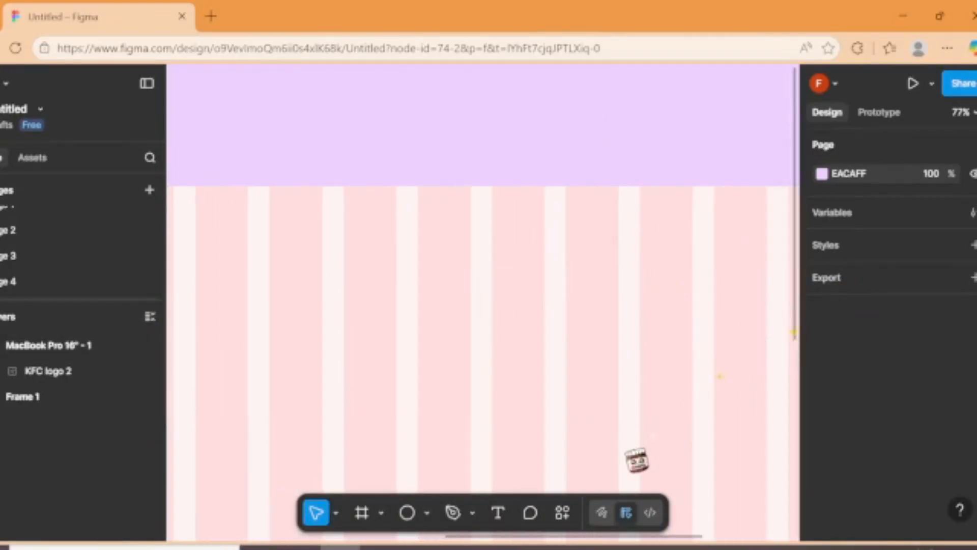
{"action": "key", "text": "r"}
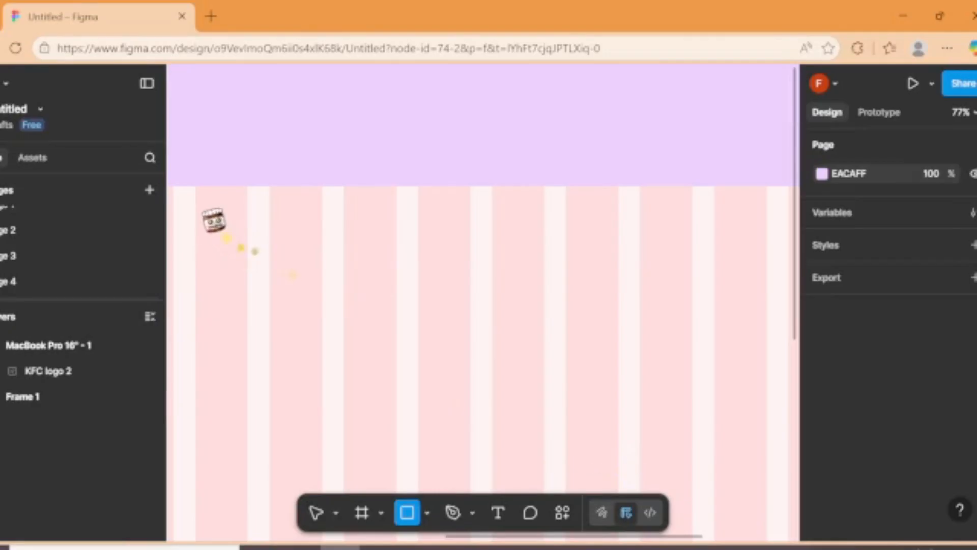
{"action": "mouse_move", "coordinate": [196, 211]}
{"action": "left_mouse_down"}
{"action": "mouse_move", "coordinate": [464, 305]}
{"action": "mouse_move", "coordinate": [566, 332]}
{"action": "mouse_move", "coordinate": [611, 325]}
{"action": "left_mouse_up"}
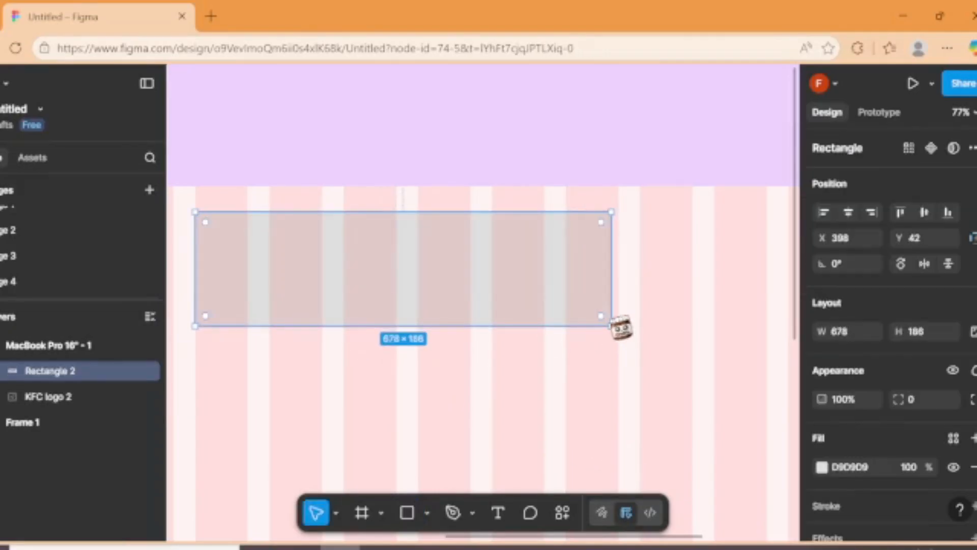
- Round the new rectangle's corners with a radius of 100
{"action": "left_click", "coordinate": [916, 400]}
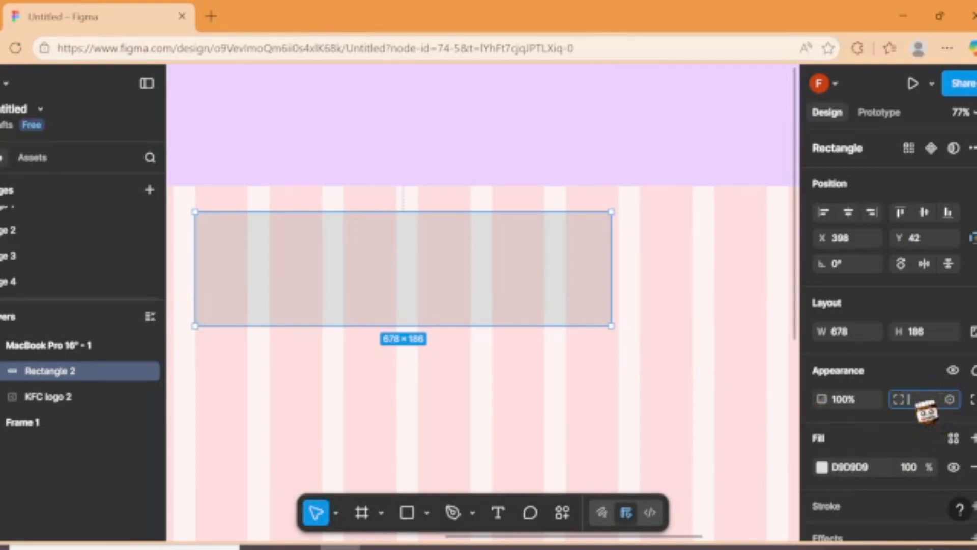
{"action": "type", "text": "100"}
{"action": "key", "text": "Return"}
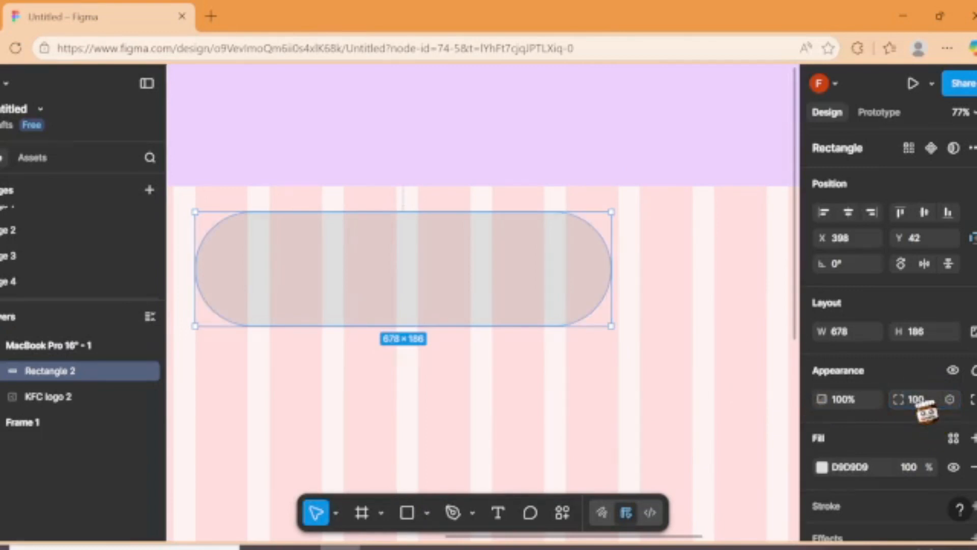
- Fill the rounded rectangle with the off-white FFF2F2 sampled from the first colour swatch in Frame 1
{"action": "left_click", "coordinate": [821, 467]}
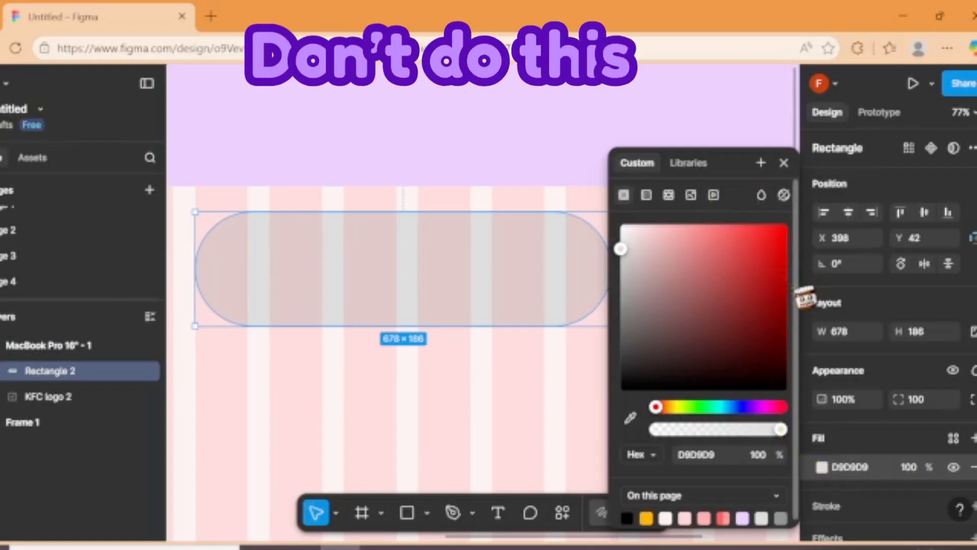
{"action": "scroll", "coordinate": [791, 290], "scroll_direction": "down", "scroll_amount": 1}
{"action": "scroll", "coordinate": [549, 385], "scroll_direction": "down", "scroll_amount": 5}
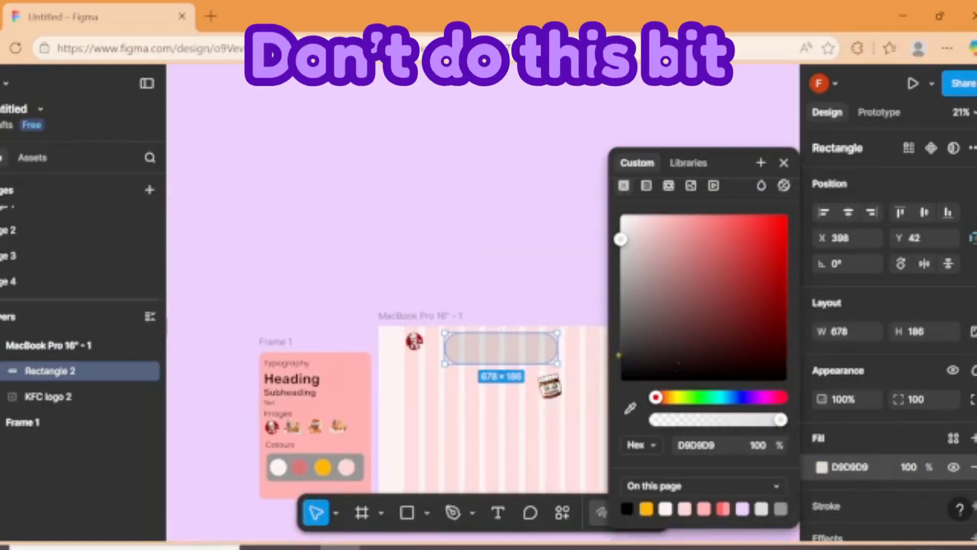
{"action": "left_click", "coordinate": [279, 467]}
{"action": "left_click", "coordinate": [526, 237]}
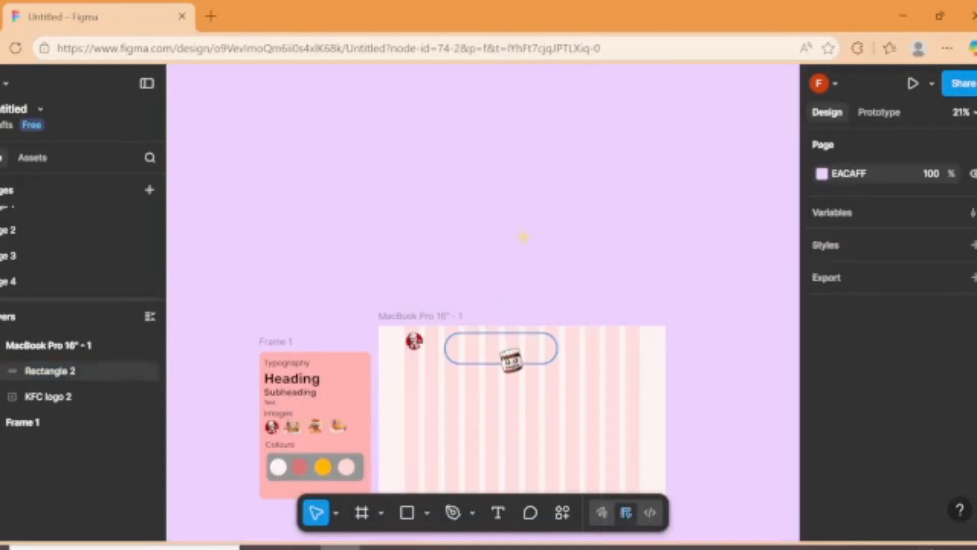
- Move the rounded rectangle to about X 484, Y 13 and change its fill to white FFFFFF
{"action": "scroll", "coordinate": [511, 362], "scroll_direction": "up", "scroll_amount": 4}
{"action": "left_click", "coordinate": [511, 363]}
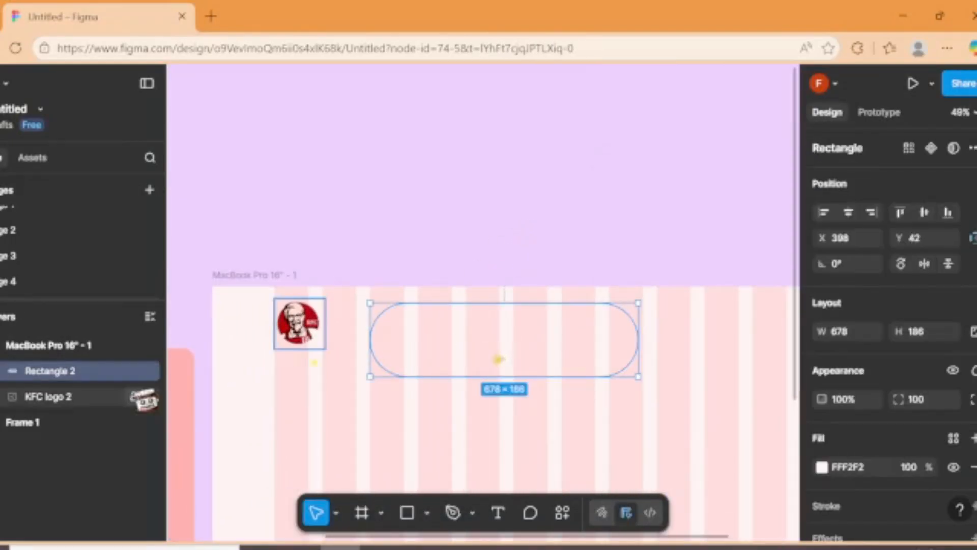
{"action": "left_click_drag", "start_coordinate": [540, 344], "coordinate": [591, 355]}
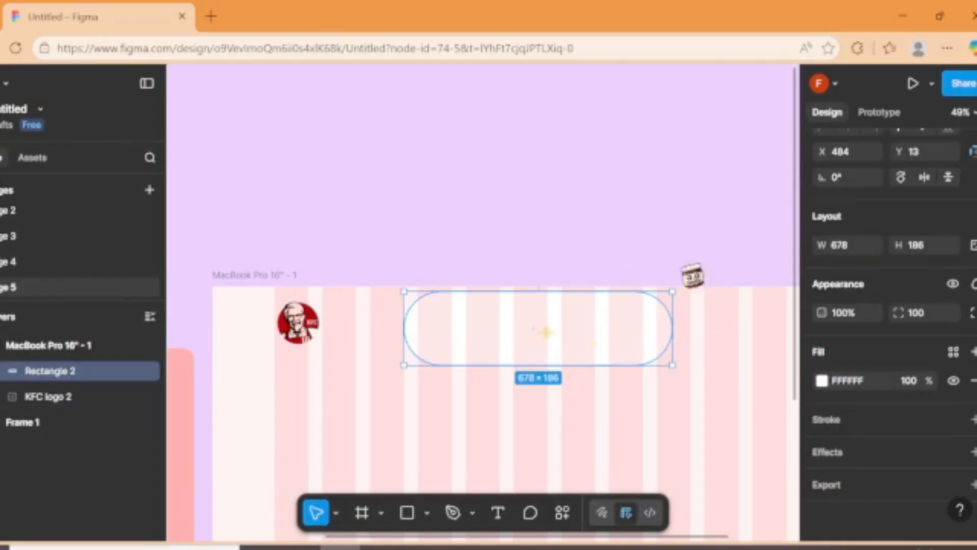
{"action": "left_click", "coordinate": [679, 265]}
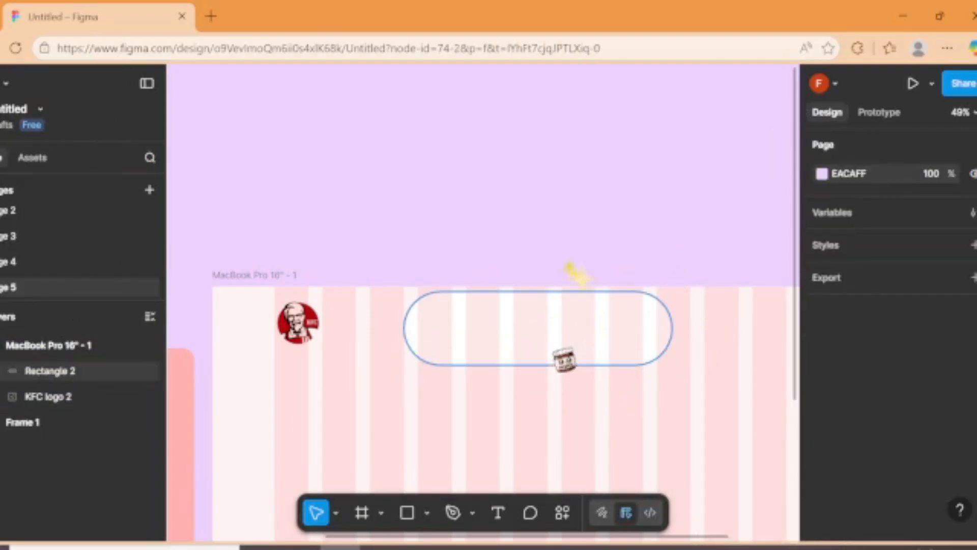
- Scale the white rounded rectangle down to about 416 × 114 and reposition it at about X 507, Y 37
{"action": "left_click", "coordinate": [580, 362]}
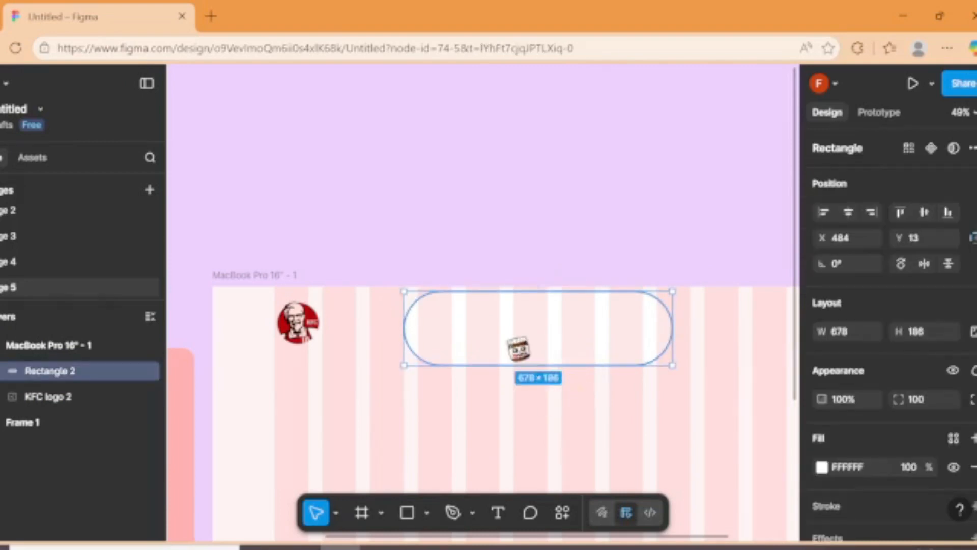
{"action": "scroll", "coordinate": [519, 349], "scroll_direction": "up", "scroll_amount": 3}
{"action": "scroll", "coordinate": [519, 359], "scroll_direction": "down", "scroll_amount": 4}
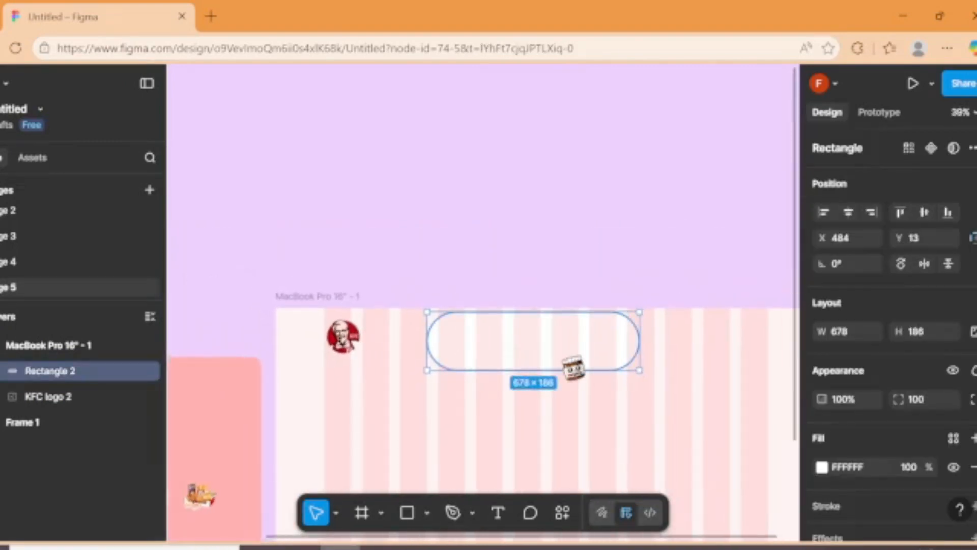
{"action": "scroll", "coordinate": [573, 367], "scroll_direction": "up", "scroll_amount": 3}
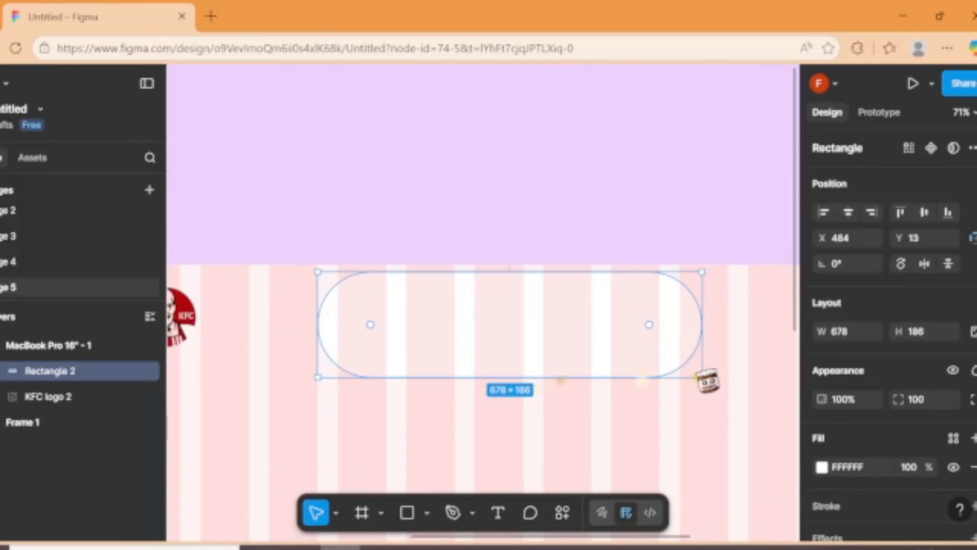
{"action": "left_click_drag", "start_coordinate": [705, 377], "coordinate": [535, 334]}
{"action": "left_click_drag", "start_coordinate": [465, 292], "coordinate": [480, 316]}
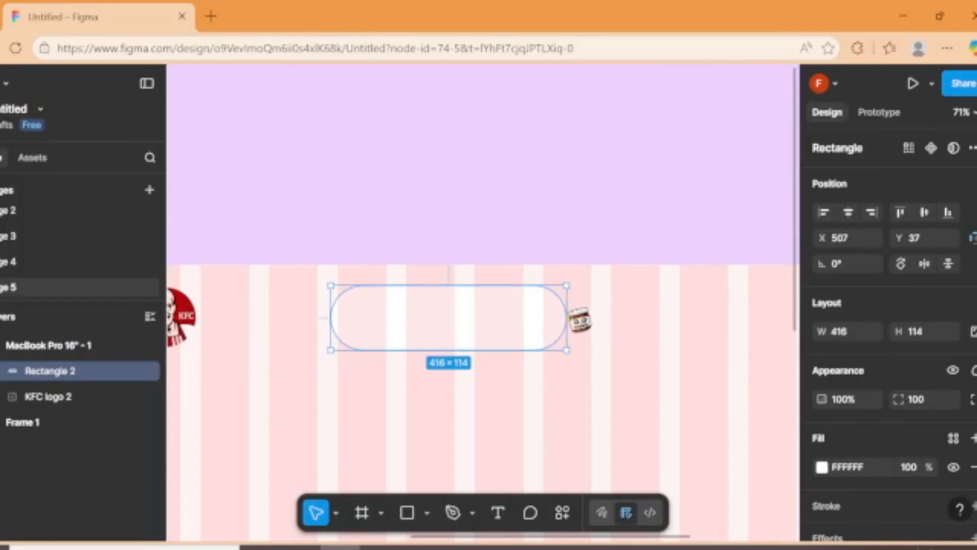
{"action": "key", "text": "minus"}
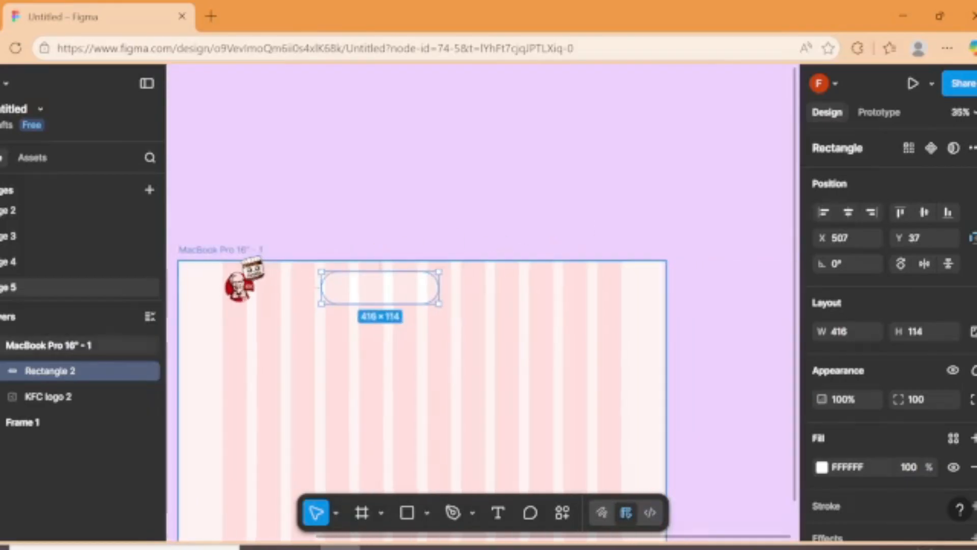
- Hide the MacBook frame's 12-column layout guide to check the header bar without it, and show the guide again
{"action": "key", "text": "shift+Return"}
{"action": "scroll", "coordinate": [890, 305], "scroll_direction": "down", "scroll_amount": 7}
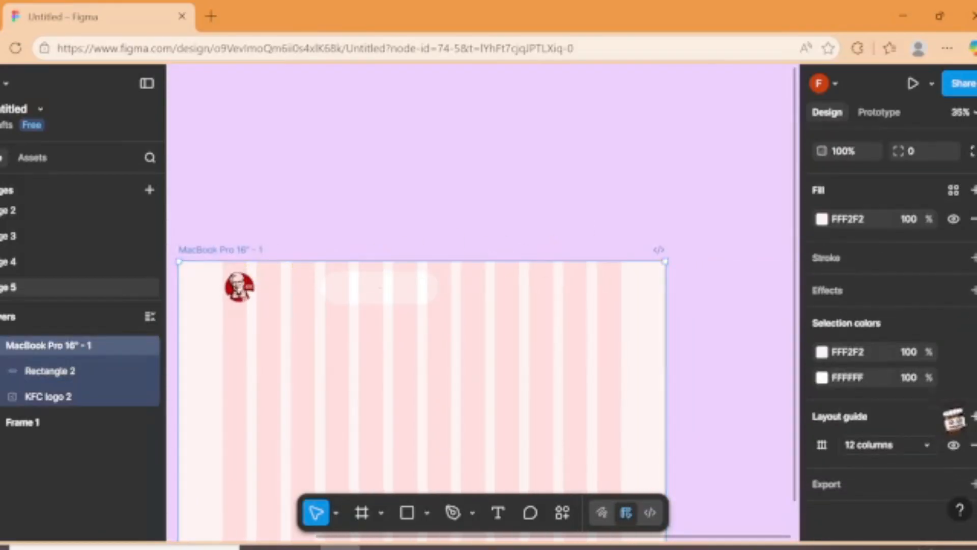
{"action": "left_click", "coordinate": [953, 444]}
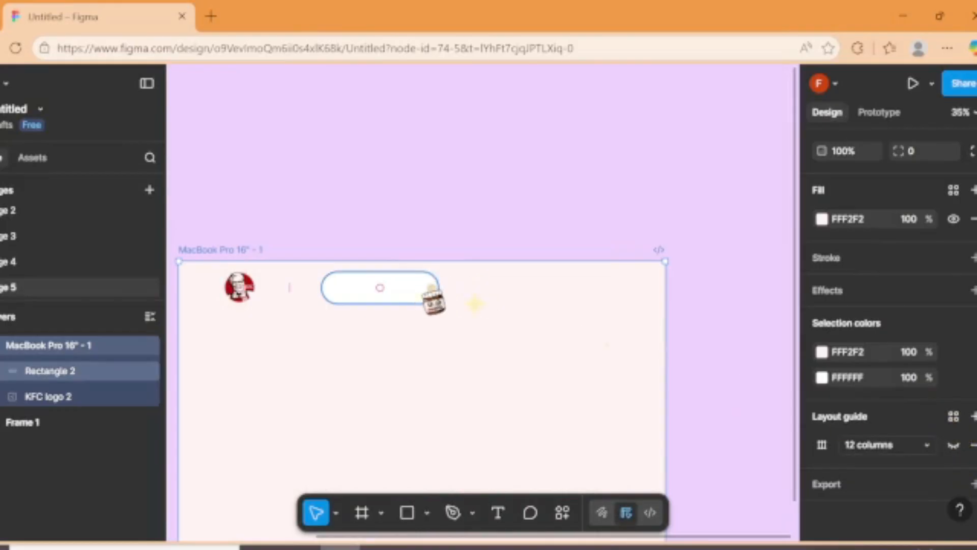
{"action": "left_click", "coordinate": [431, 298]}
{"action": "left_click", "coordinate": [257, 250]}
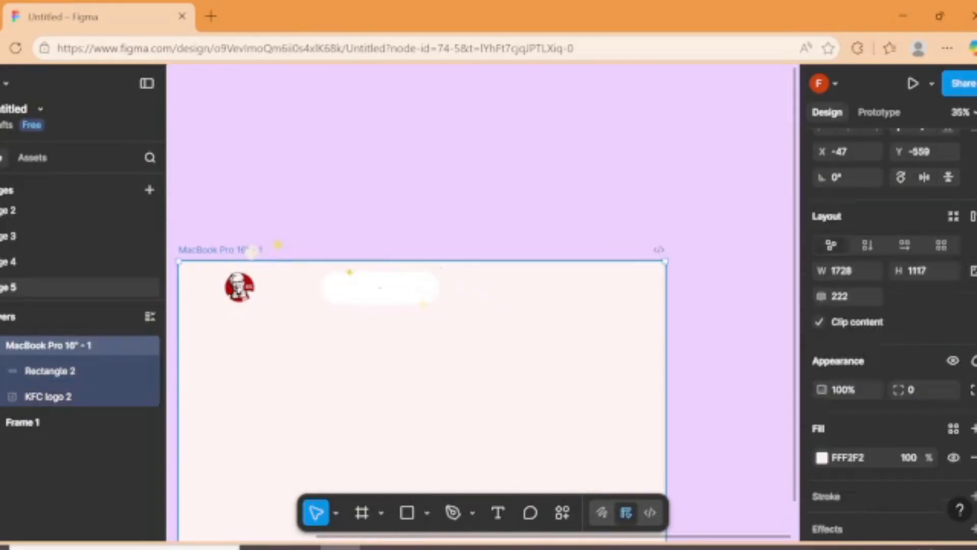
{"action": "scroll", "coordinate": [814, 344], "scroll_direction": "down", "scroll_amount": 3}
{"action": "scroll", "coordinate": [815, 345], "scroll_direction": "down", "scroll_amount": 2}
{"action": "left_click", "coordinate": [954, 445]}
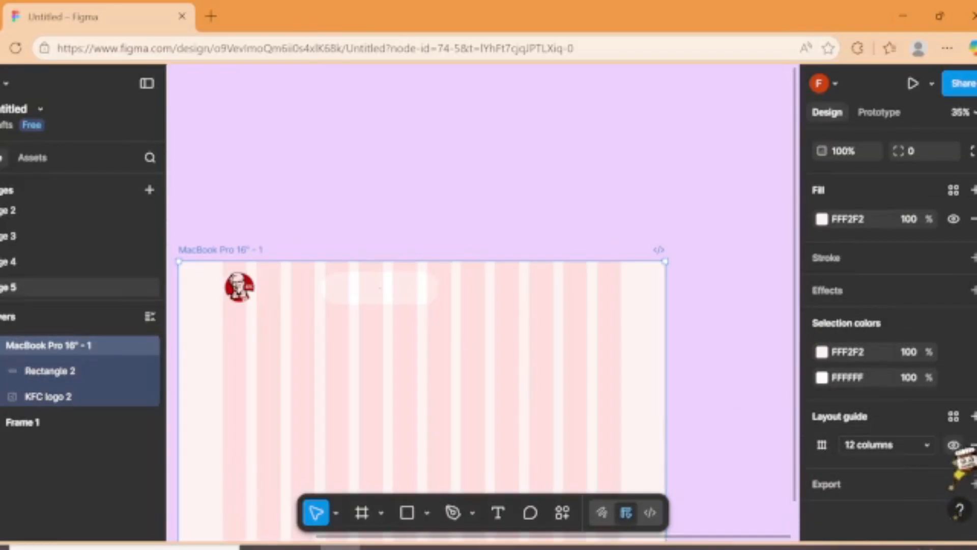
- Align the white rounded rectangle to the horizontal centre of the MacBook frame
{"action": "left_click", "coordinate": [425, 288]}
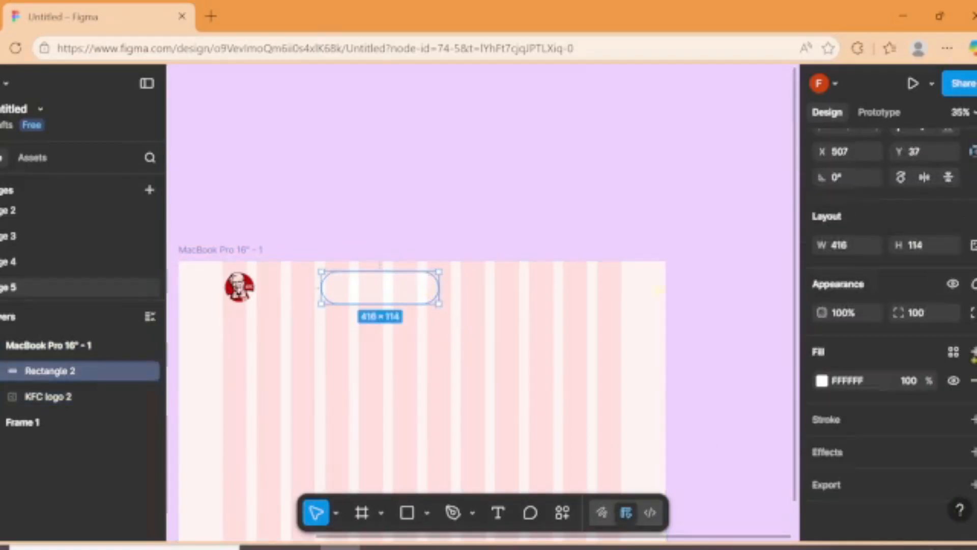
{"action": "scroll", "coordinate": [974, 358], "scroll_direction": "up", "scroll_amount": 2}
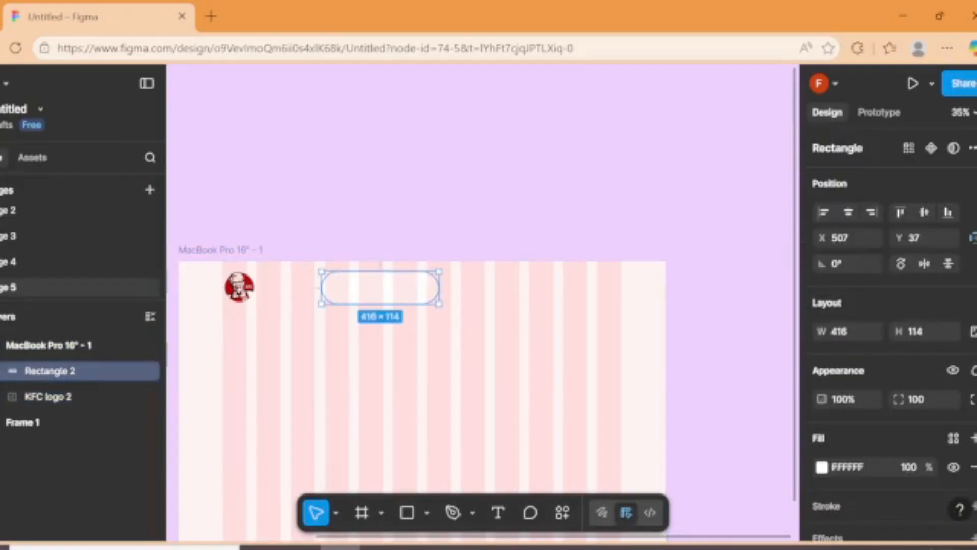
{"action": "left_click", "coordinate": [847, 212]}
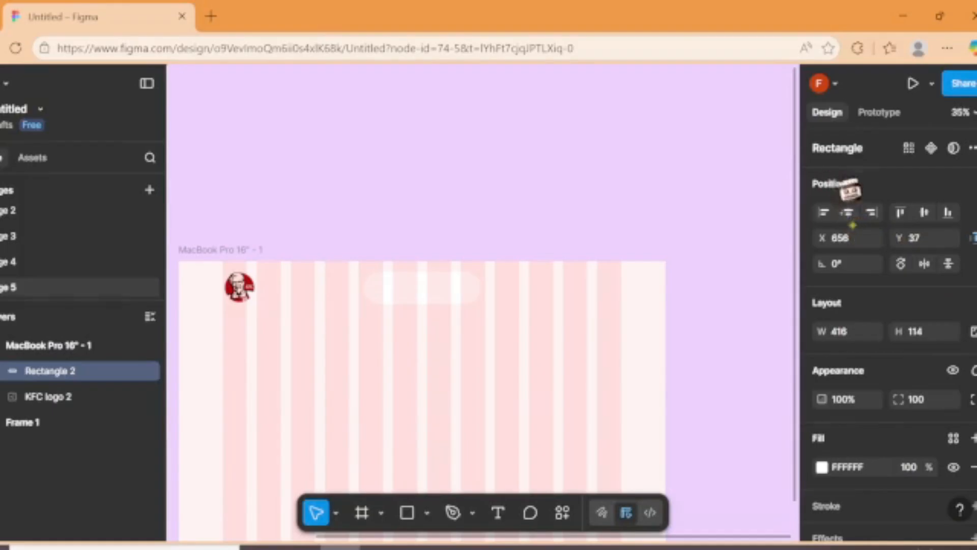
{"action": "scroll", "coordinate": [463, 289], "scroll_direction": "up", "scroll_amount": 5}
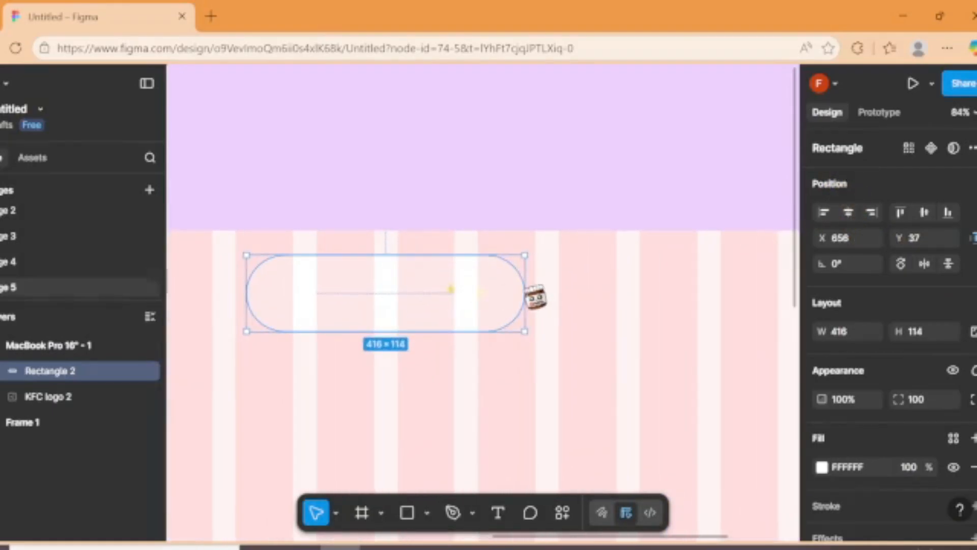
{"action": "double_click", "coordinate": [527, 295]}
{"action": "left_click_drag", "start_coordinate": [526, 295], "coordinate": [551, 297]}
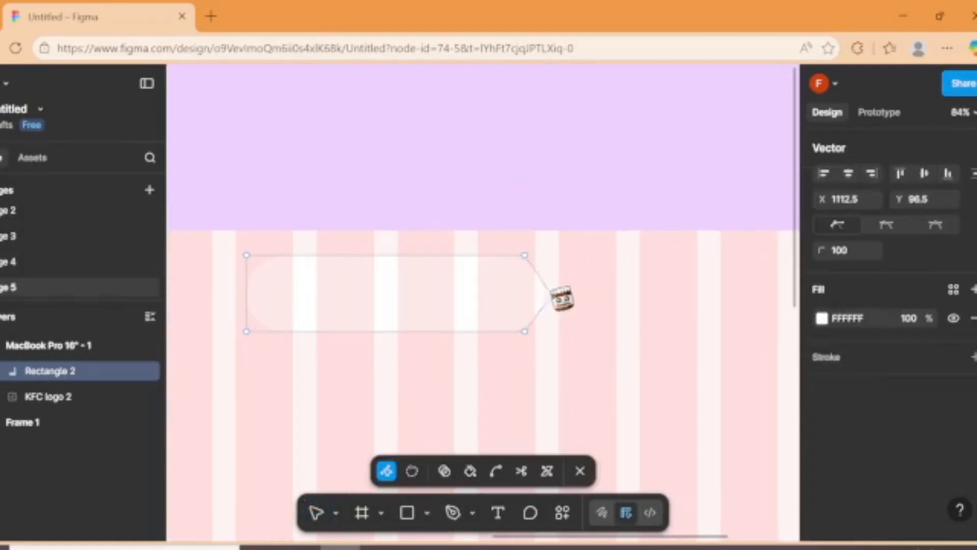
{"action": "left_click", "coordinate": [584, 469]}
{"action": "key", "text": "ctrl+z"}
{"action": "key", "text": "ctrl+z"}
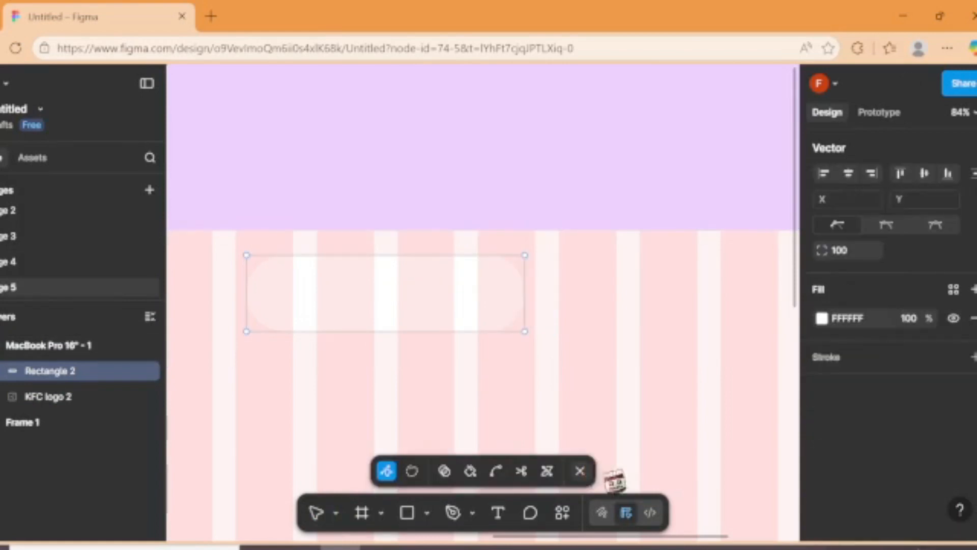
{"action": "left_click", "coordinate": [580, 469]}
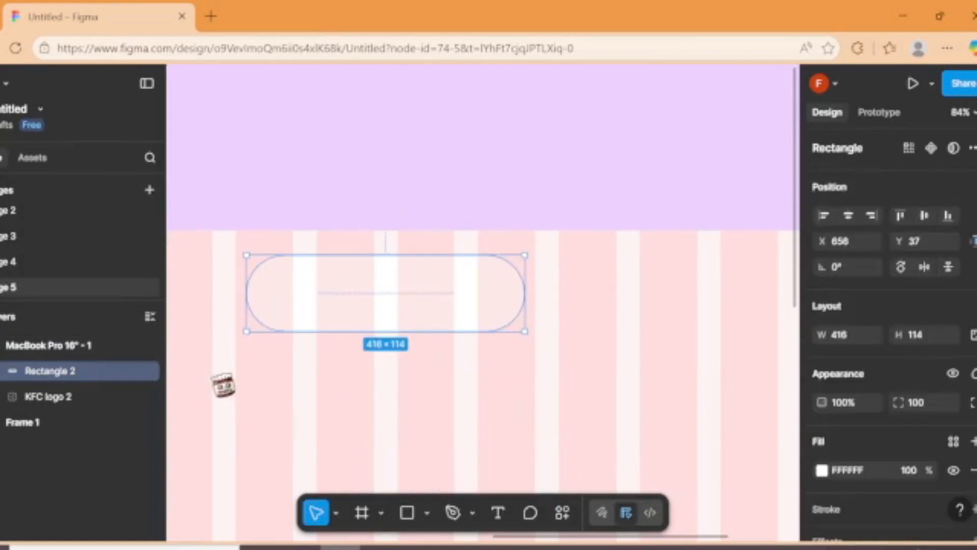
- Extend the white rounded rectangle leftwards toward the logo to about 762 × 114, starting at about X 310
{"action": "left_click_drag", "start_coordinate": [315, 210], "coordinate": [158, 210]}
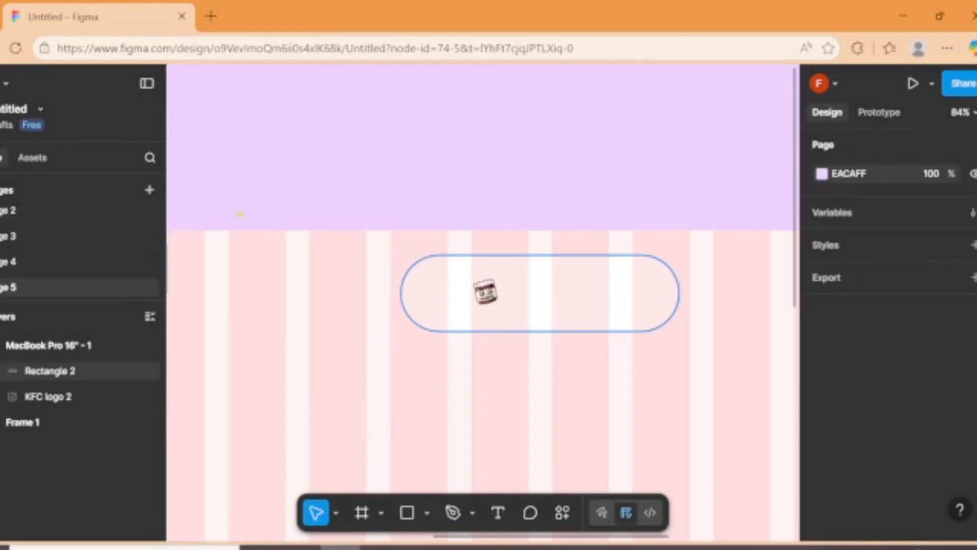
{"action": "left_click", "coordinate": [474, 282]}
{"action": "left_click_drag", "start_coordinate": [412, 295], "coordinate": [172, 300]}
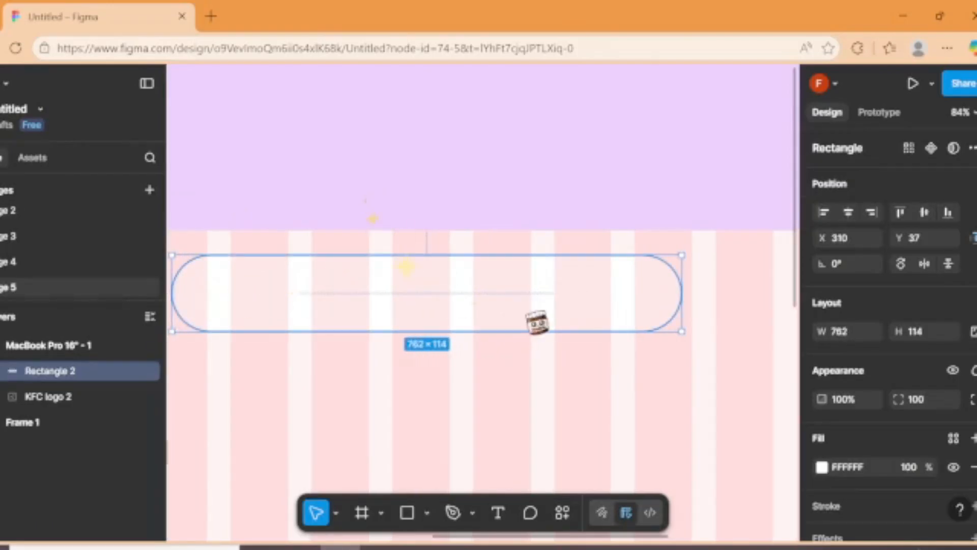
- Duplicate the white bar, narrow the copy to about 231 × 114 at its left end, and fill it with pink FFA8A8
{"action": "key", "text": "ctrl+d"}
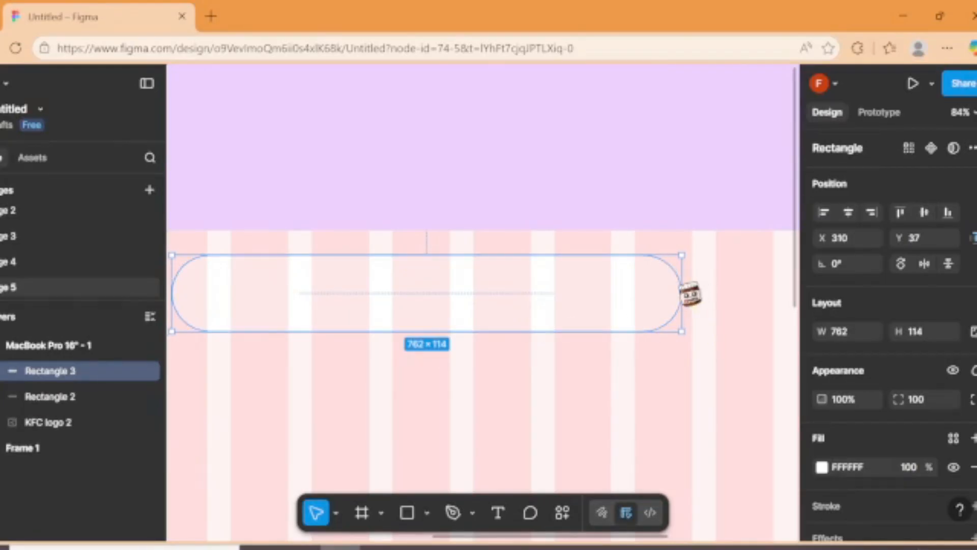
{"action": "left_click_drag", "start_coordinate": [691, 293], "coordinate": [338, 323]}
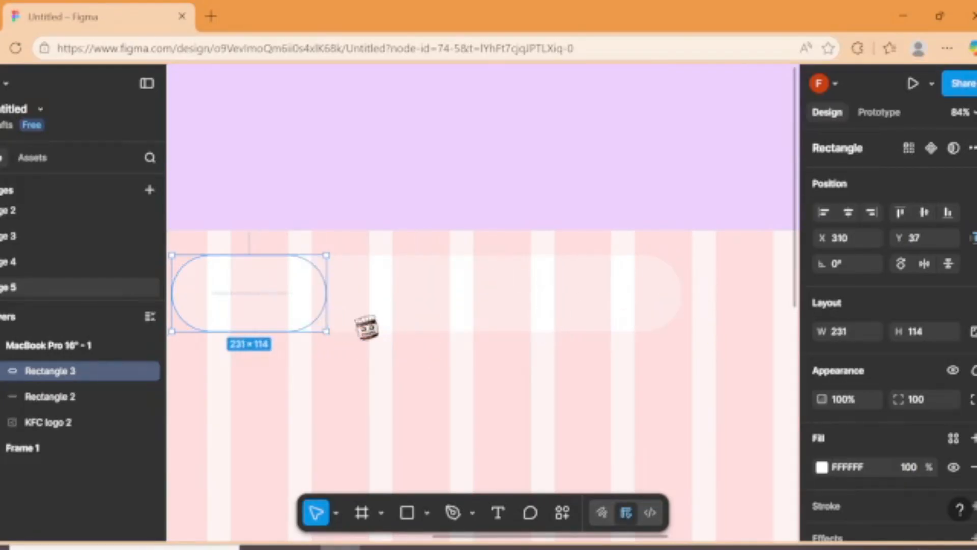
{"action": "left_click", "coordinate": [821, 467]}
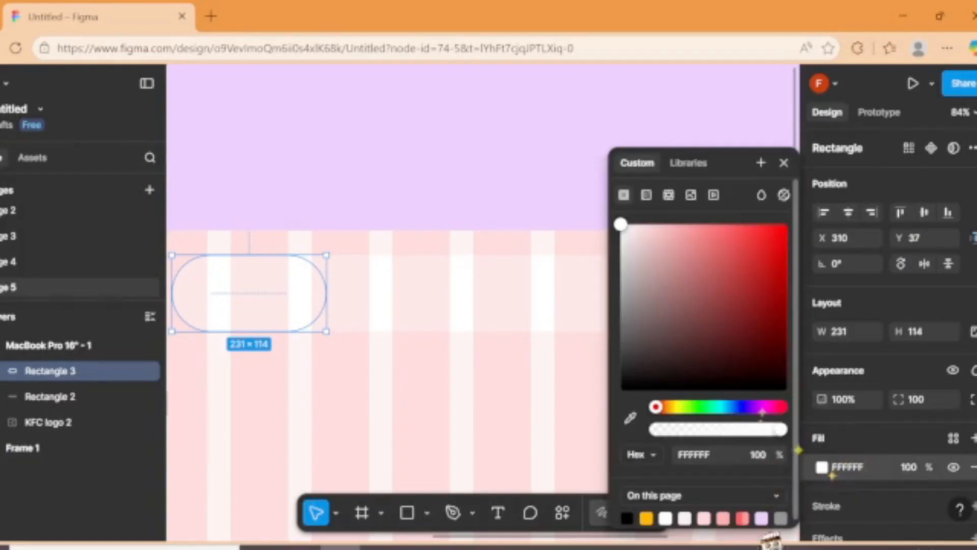
{"action": "left_click", "coordinate": [723, 518]}
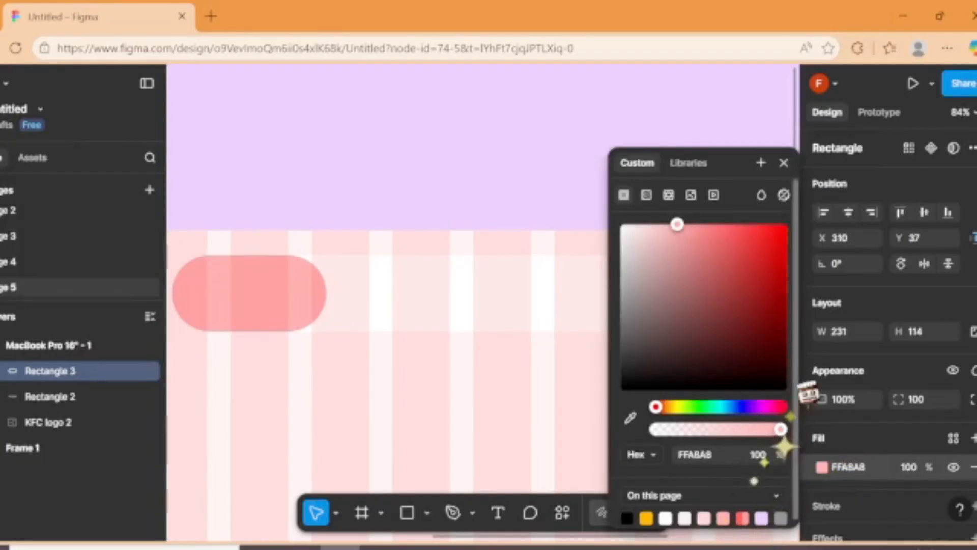
{"action": "left_click_drag", "start_coordinate": [797, 390], "coordinate": [797, 448]}
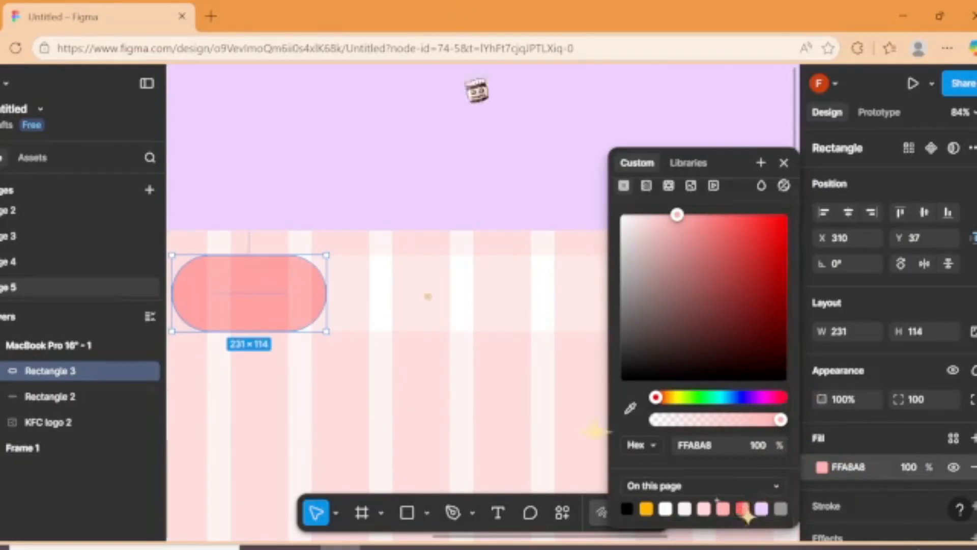
{"action": "left_click", "coordinate": [475, 153]}
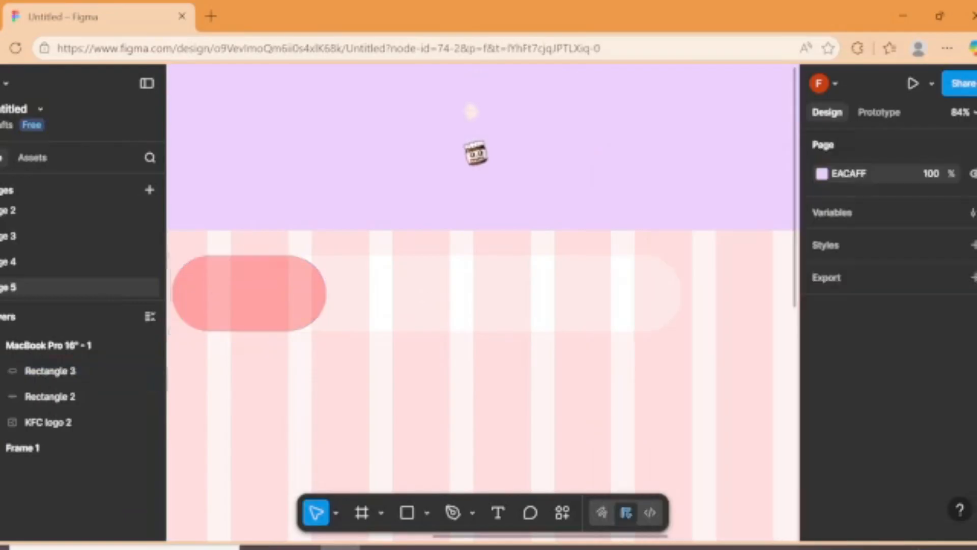
{"action": "left_click", "coordinate": [287, 309]}
{"action": "left_click_drag", "start_coordinate": [206, 472], "coordinate": [122, 477]}
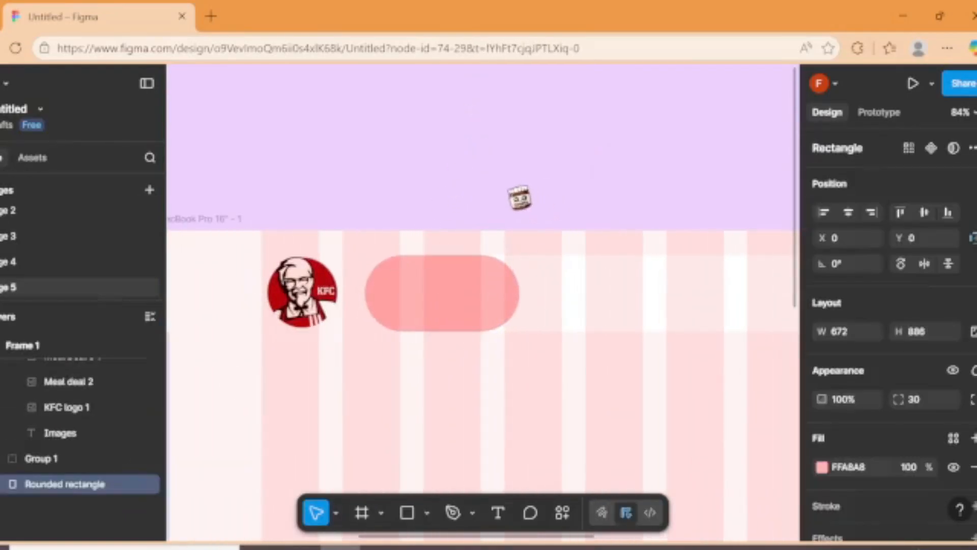
{"action": "scroll", "coordinate": [519, 197], "scroll_direction": "up", "scroll_amount": 4}
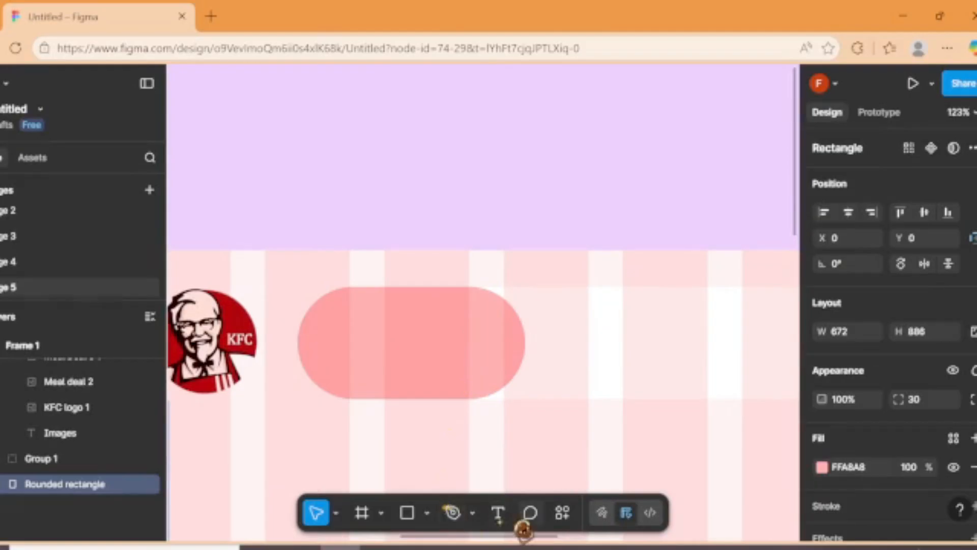
{"action": "left_click", "coordinate": [498, 512]}
{"action": "left_click", "coordinate": [358, 192]}
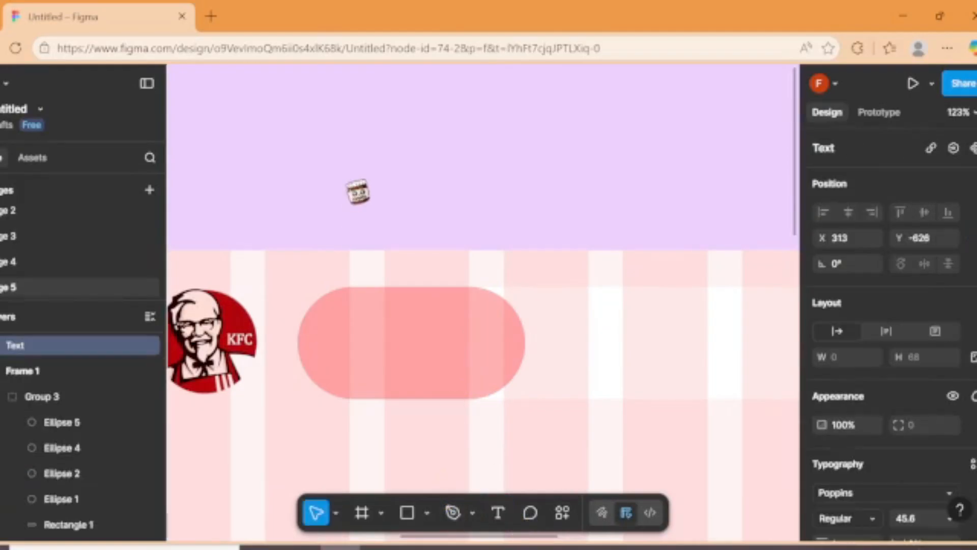
{"action": "left_click", "coordinate": [402, 192]}
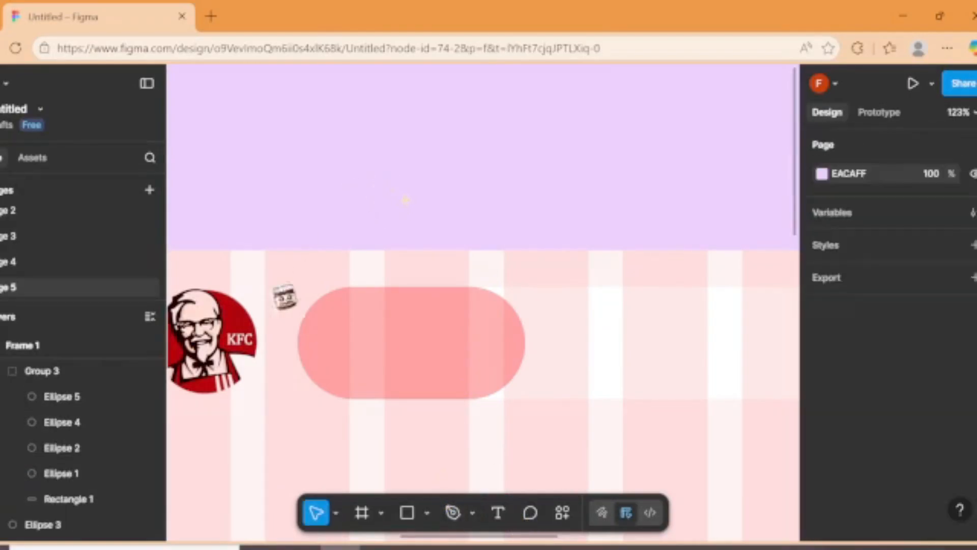
- Bring the small "Text" sample from Frame 1's typography group onto the pink pill, at about X 378, Y 67
{"action": "scroll", "coordinate": [254, 203], "scroll_direction": "down", "scroll_amount": 8}
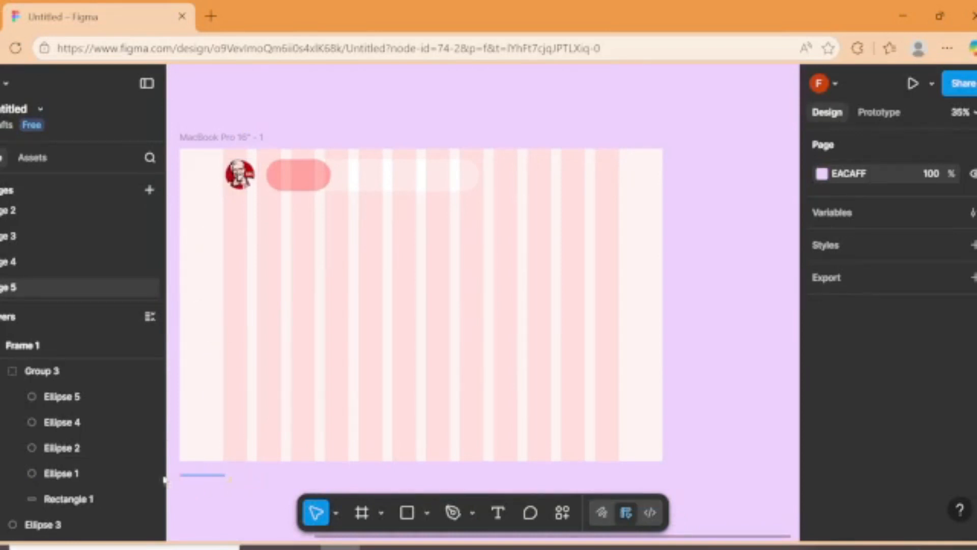
{"action": "scroll", "coordinate": [198, 436], "scroll_direction": "left", "scroll_amount": 4}
{"action": "left_click", "coordinate": [246, 286]}
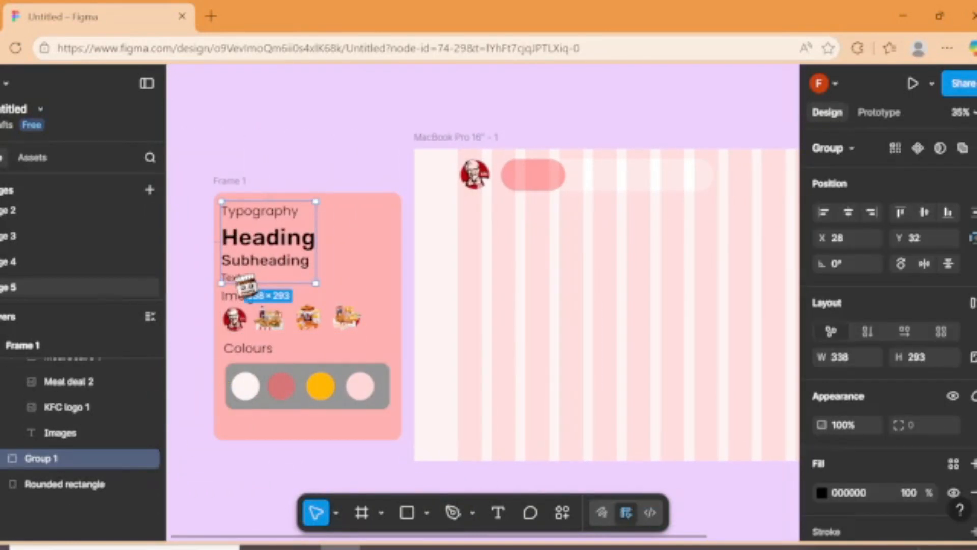
{"action": "double_click", "coordinate": [246, 286]}
{"action": "left_click", "coordinate": [284, 153]}
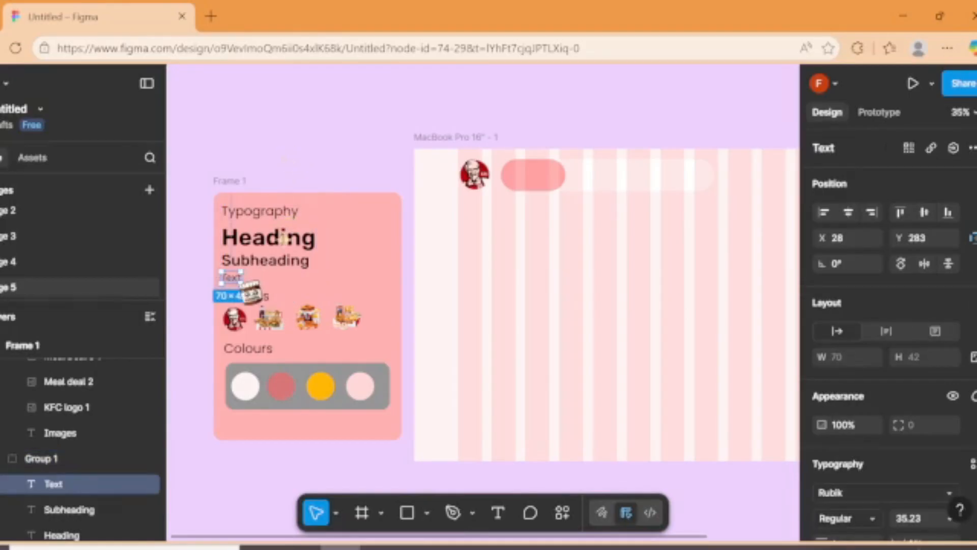
{"action": "left_click_drag", "start_coordinate": [244, 288], "coordinate": [533, 181]}
{"action": "scroll", "coordinate": [533, 180], "scroll_direction": "up", "scroll_amount": 8}
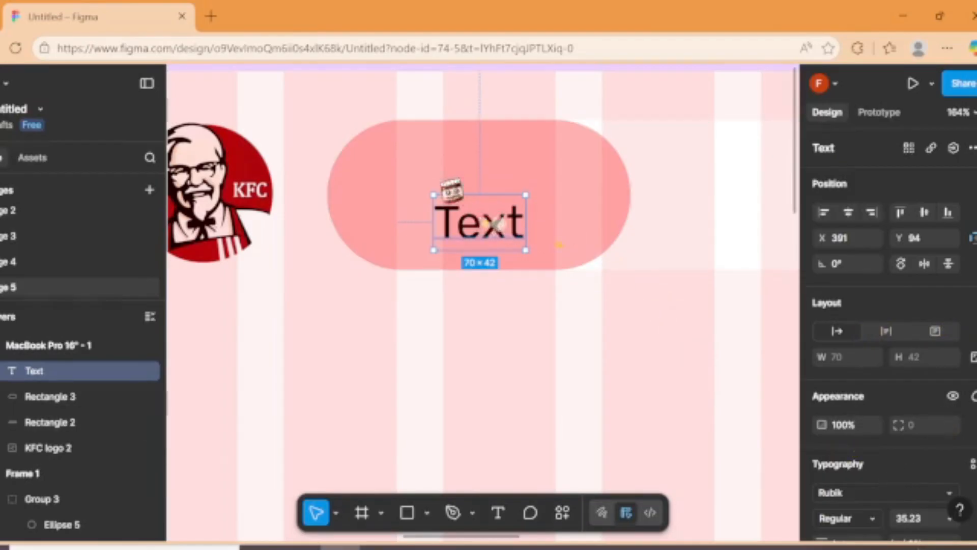
{"action": "left_click_drag", "start_coordinate": [492, 223], "coordinate": [440, 183]}
- Scale the pill's text proportionally up to about 112 × 68 and reposition it at about X 363, Y 60
{"action": "left_click_drag", "start_coordinate": [473, 189], "coordinate": [530, 228]}
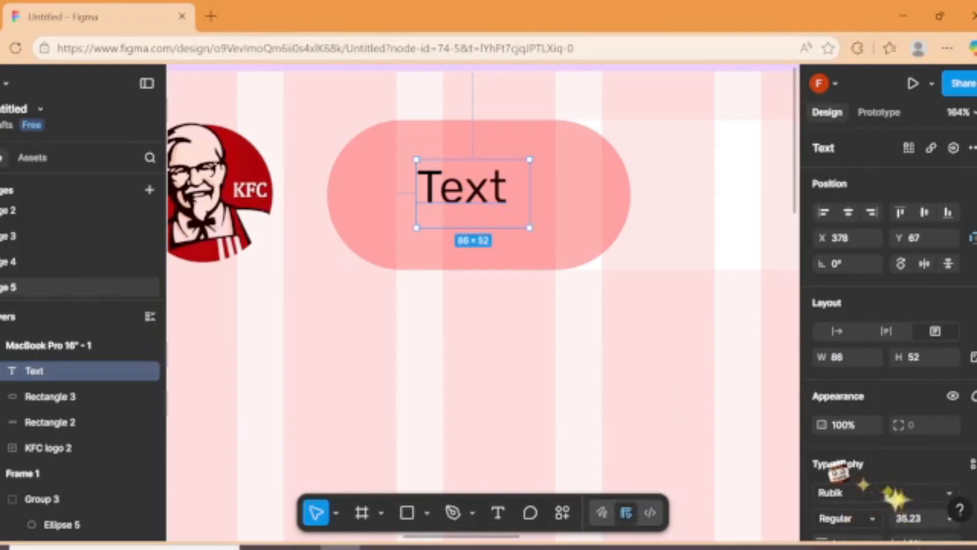
{"action": "key", "text": "ctrl+z"}
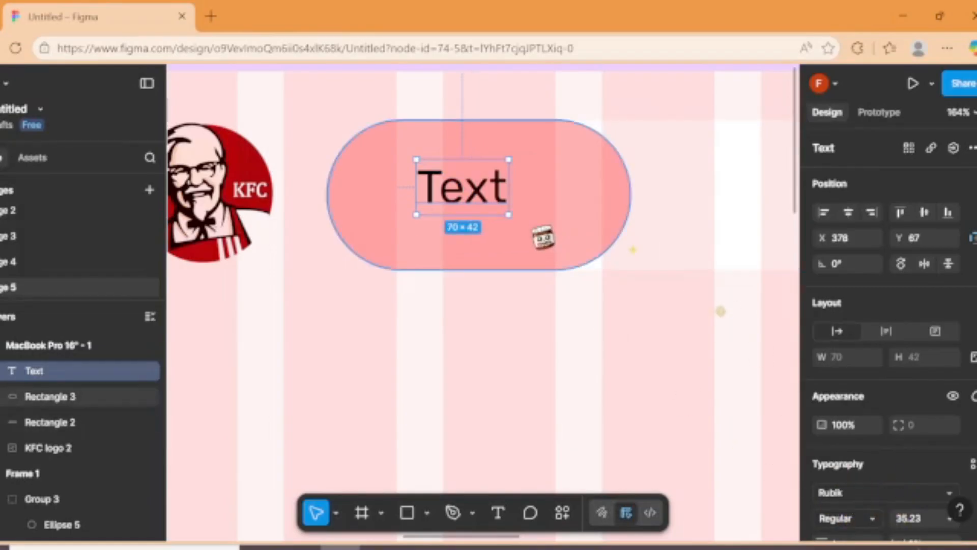
{"action": "key", "text": "k"}
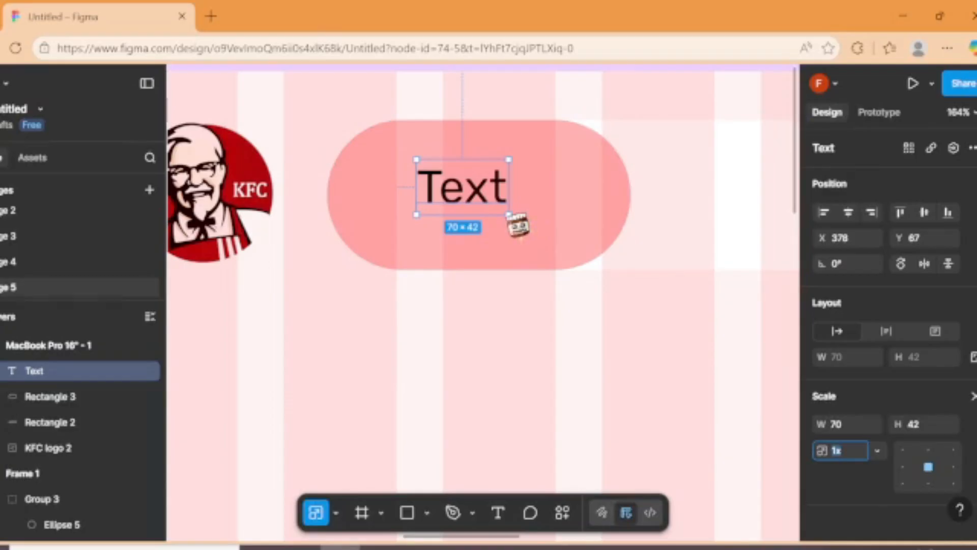
{"action": "left_click_drag", "start_coordinate": [510, 213], "coordinate": [555, 244]}
{"action": "left_click_drag", "start_coordinate": [507, 209], "coordinate": [488, 200]}
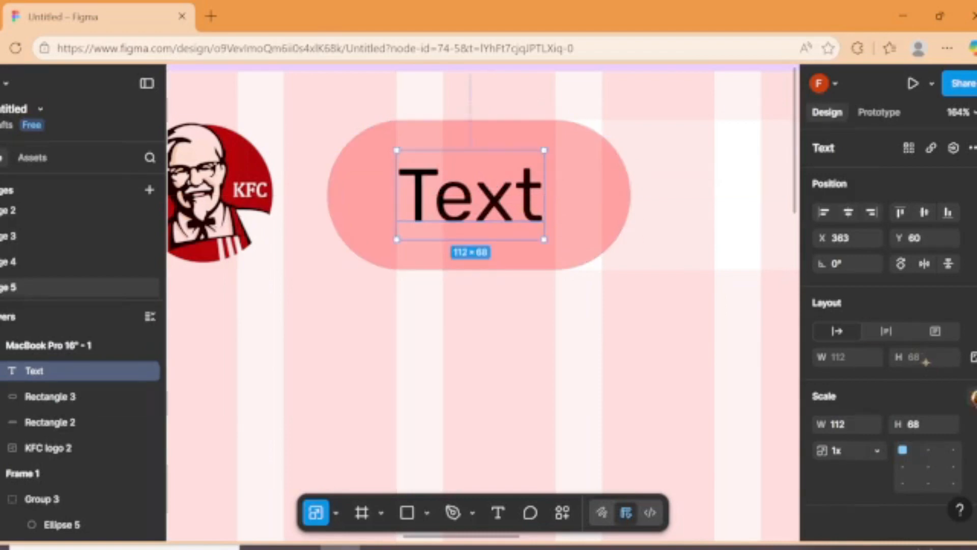
{"action": "key", "text": "v"}
- Change the fill colour of the text on the pink pill to white FFFFFF
{"action": "scroll", "coordinate": [896, 356], "scroll_direction": "down", "scroll_amount": 3}
{"action": "scroll", "coordinate": [894, 354], "scroll_direction": "up", "scroll_amount": 2}
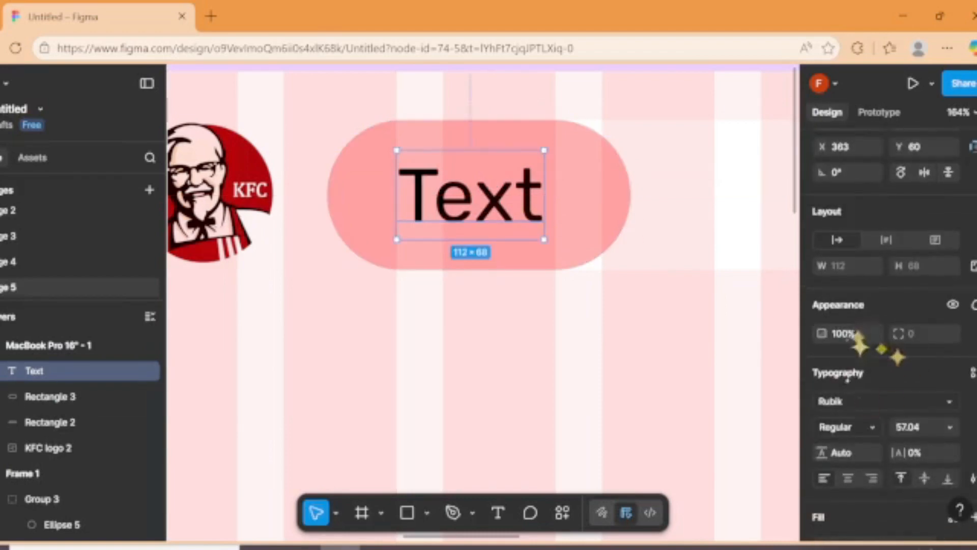
{"action": "scroll", "coordinate": [858, 337], "scroll_direction": "down", "scroll_amount": 3}
{"action": "left_click", "coordinate": [824, 396]}
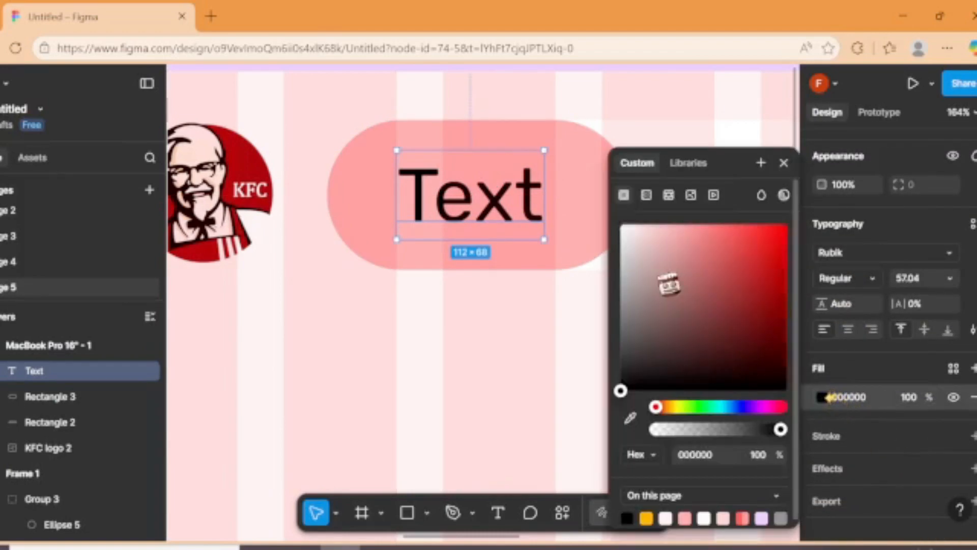
{"action": "left_click_drag", "start_coordinate": [669, 284], "coordinate": [619, 224]}
- Replace the text on the pink pill with "Home"
{"action": "double_click", "coordinate": [484, 207]}
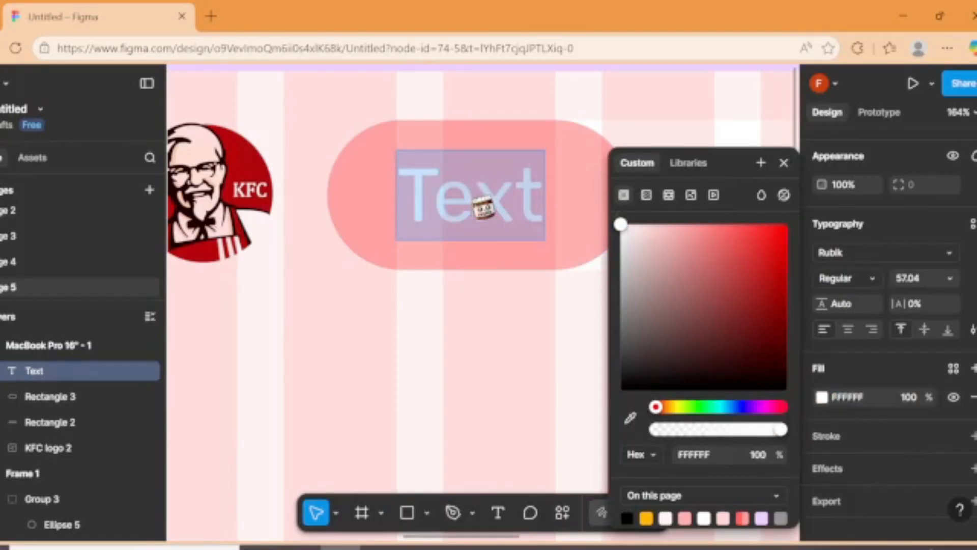
{"action": "type", "text": "H"}
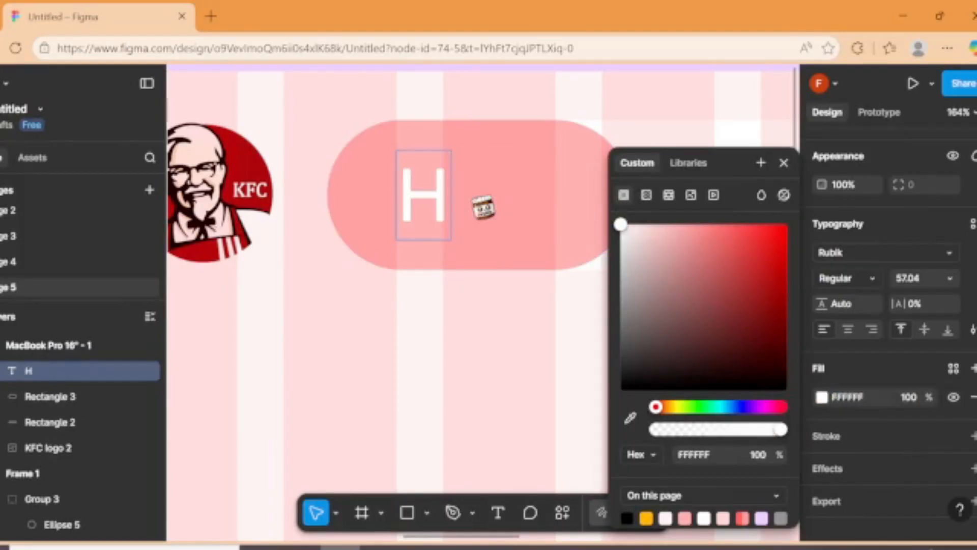
{"action": "type", "text": "ome"}
{"action": "key", "text": "Escape"}
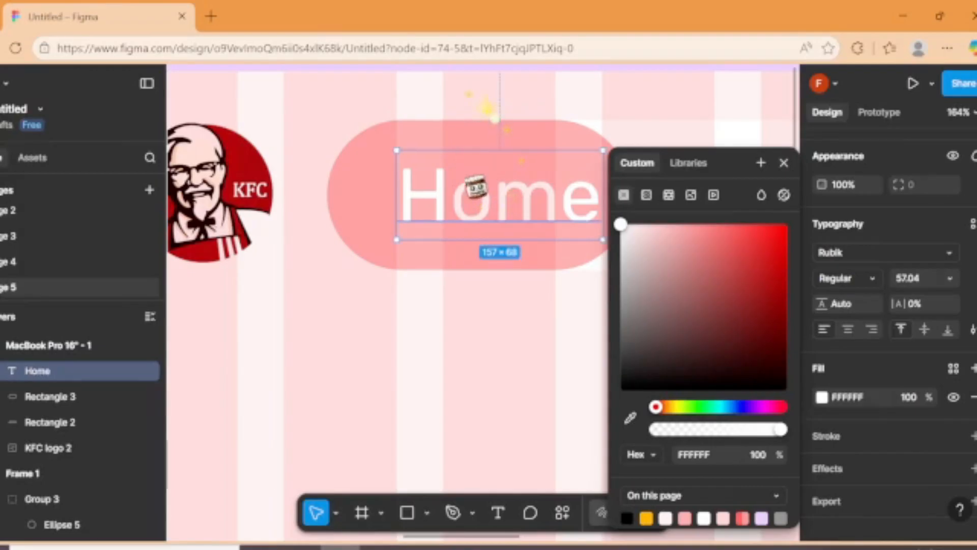
{"action": "scroll", "coordinate": [480, 188], "scroll_direction": "down", "scroll_amount": 3}
{"action": "left_click", "coordinate": [529, 96]}
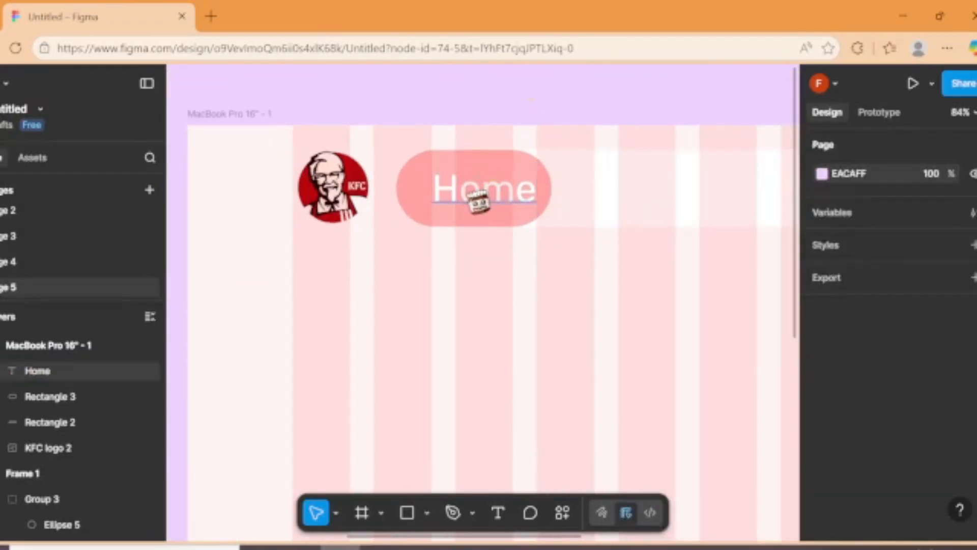
- Try placing a 157 × 68 copy of the Home label beside the pink pill with black 000000 fill
{"action": "left_click_drag", "start_coordinate": [469, 200], "coordinate": [591, 206]}
{"action": "key", "text": "ctrl+d"}
{"action": "scroll", "coordinate": [883, 241], "scroll_direction": "down", "scroll_amount": 5}
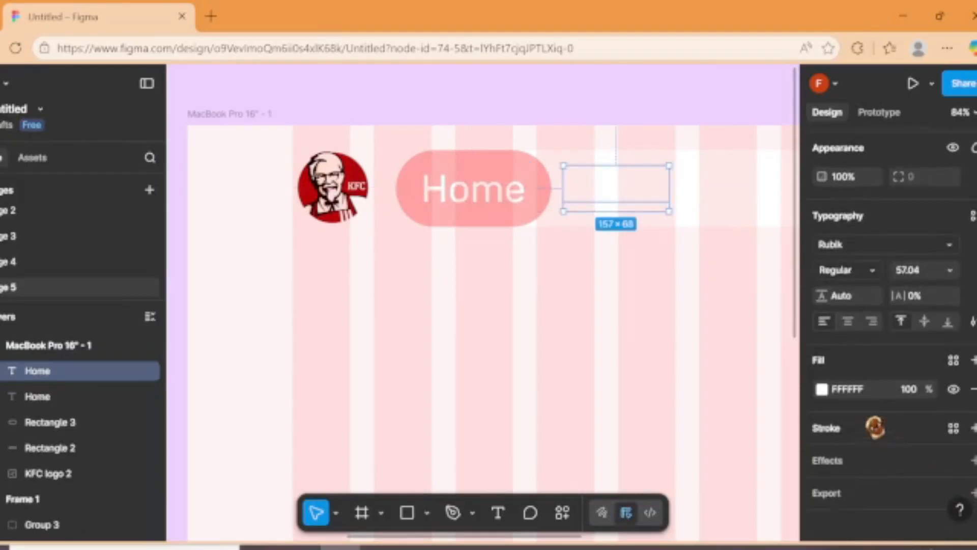
{"action": "left_click", "coordinate": [821, 389]}
{"action": "left_click_drag", "start_coordinate": [682, 281], "coordinate": [620, 391]}
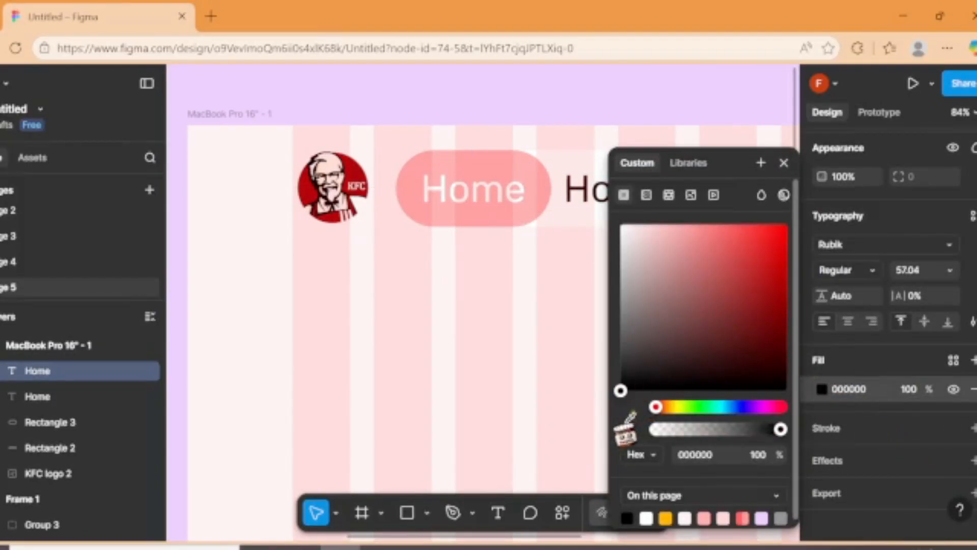
{"action": "left_click", "coordinate": [581, 78]}
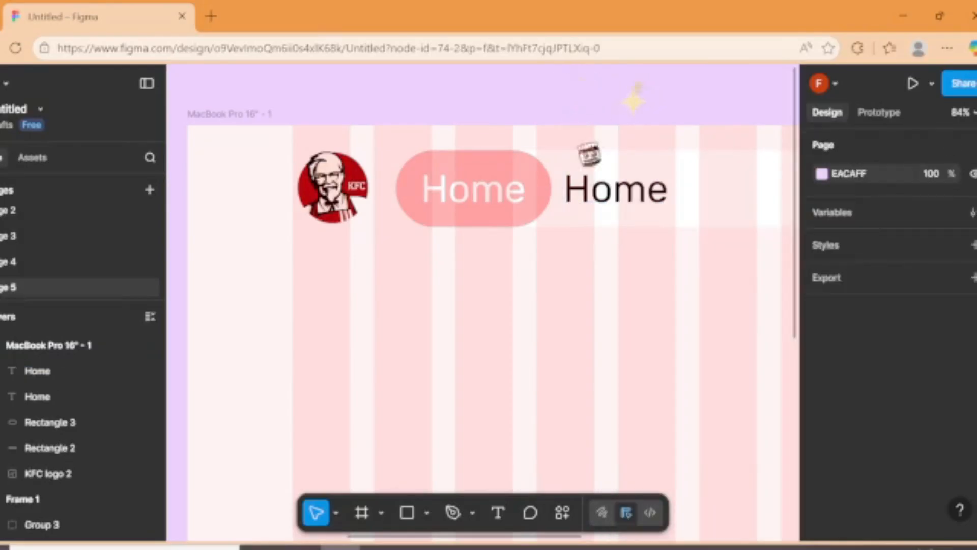
- Reduce the white navigation bar's height to about 97 and shrink the pink pill to the same height
{"action": "left_click", "coordinate": [491, 190]}
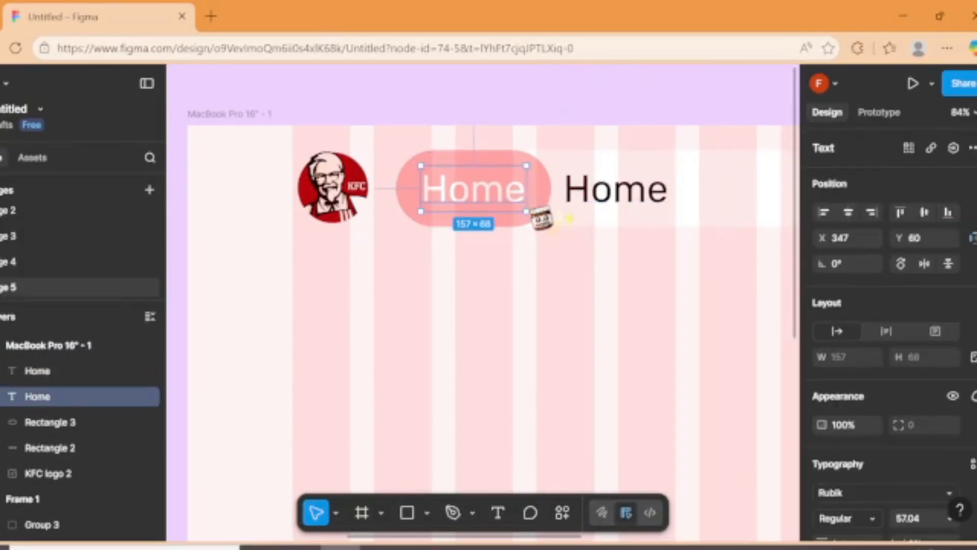
{"action": "left_click", "coordinate": [575, 223]}
{"action": "left_click_drag", "start_coordinate": [575, 225], "coordinate": [575, 214]}
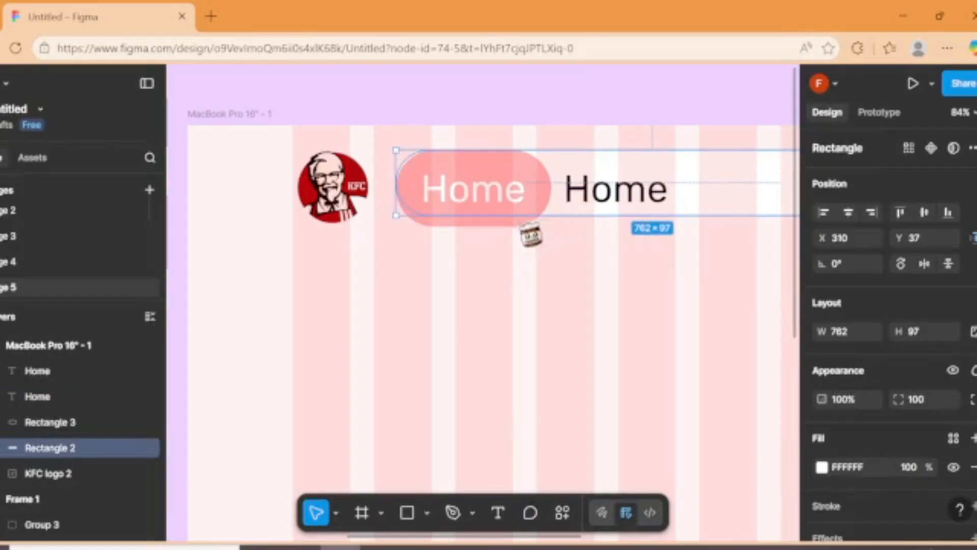
{"action": "left_click", "coordinate": [513, 232]}
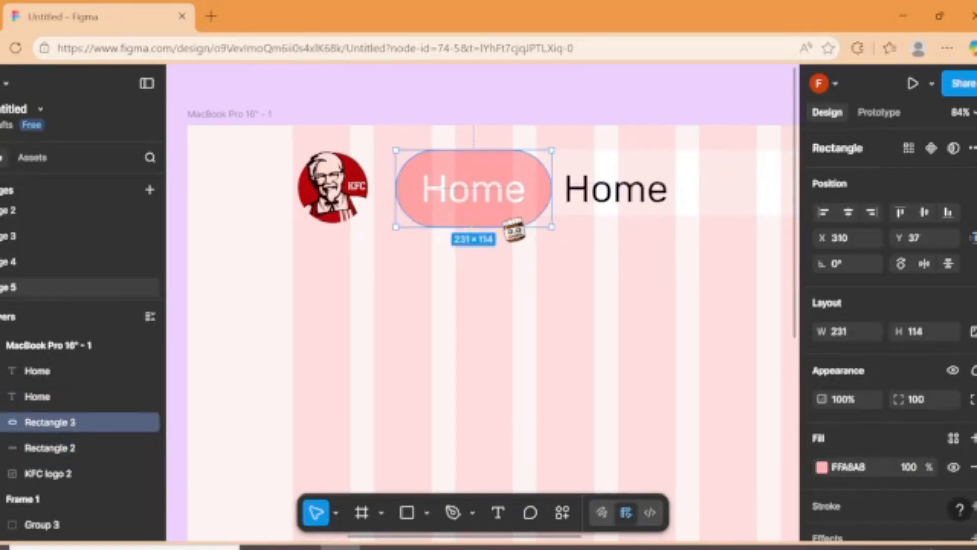
{"action": "left_click_drag", "start_coordinate": [514, 232], "coordinate": [500, 189]}
- Scale the white Home label proportionally down to about 119 × 51 and place it at about X 362, Y 63
{"action": "left_click", "coordinate": [500, 195]}
{"action": "left_click_drag", "start_coordinate": [421, 204], "coordinate": [509, 178]}
{"action": "key", "text": "ctrl+z"}
{"action": "key", "text": "k"}
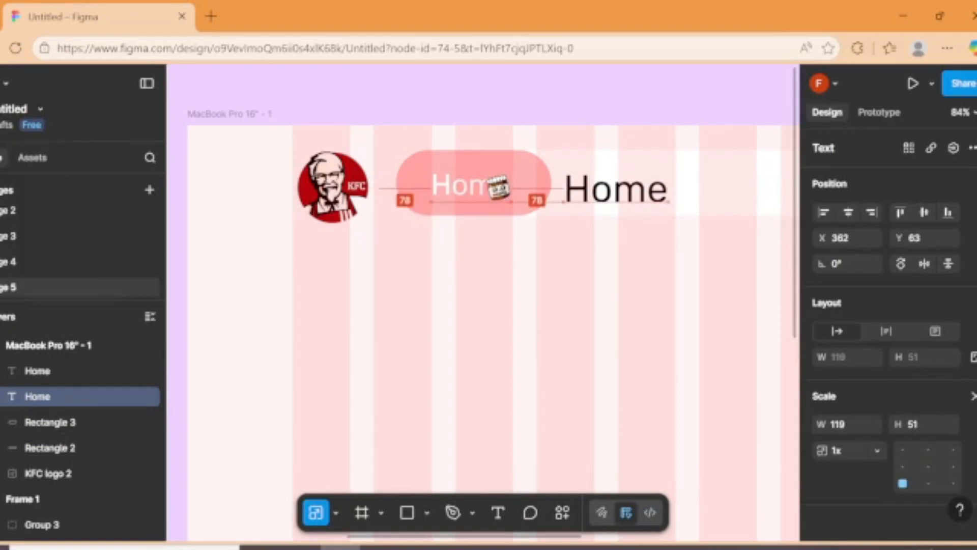
- Delete the oversized black Home copy and shift the white Home label slightly up within the pink pill
{"action": "left_click", "coordinate": [623, 191]}
{"action": "key", "text": "Delete"}
{"action": "left_click", "coordinate": [460, 201]}
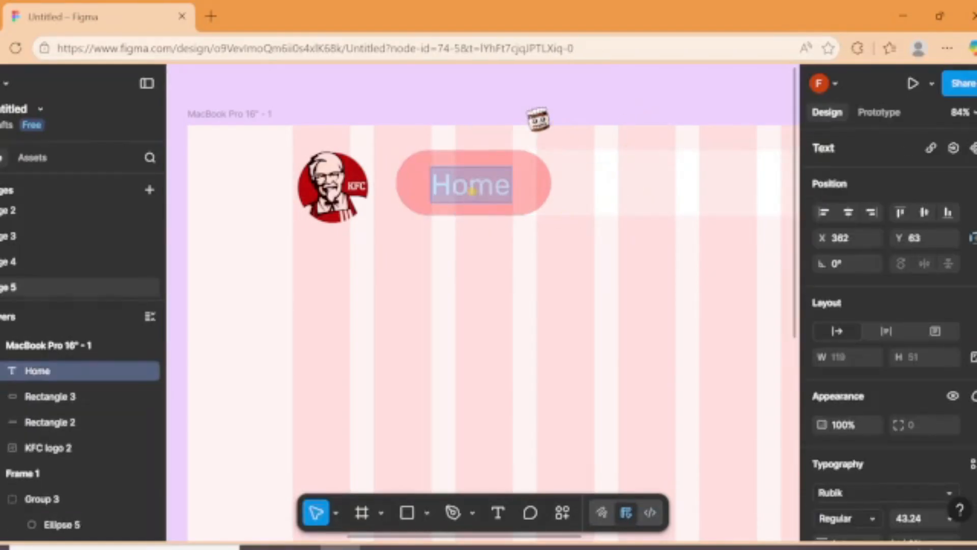
{"action": "mouse_move", "coordinate": [485, 188]}
{"action": "left_mouse_down"}
{"action": "mouse_move", "coordinate": [493, 177]}
{"action": "mouse_move", "coordinate": [465, 185]}
{"action": "mouse_move", "coordinate": [484, 184]}
{"action": "left_mouse_up"}
{"action": "left_click", "coordinate": [567, 153]}
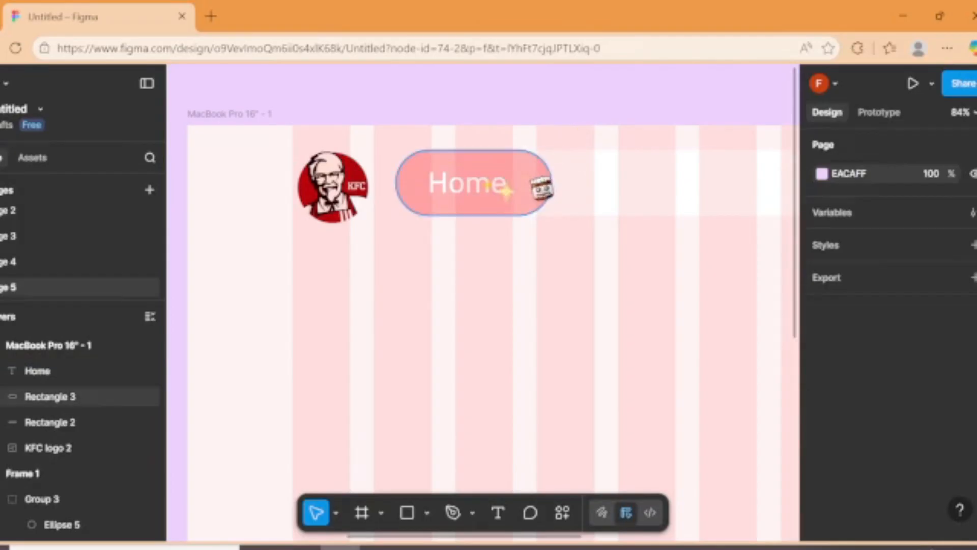
- Duplicate the resized Home label beside the pink pill at about X 550, Y 60, and fill the copy with black 000000
{"action": "left_click", "coordinate": [524, 188]}
{"action": "left_click", "coordinate": [491, 191]}
{"action": "left_click_drag", "start_coordinate": [490, 190], "coordinate": [621, 190]}
{"action": "scroll", "coordinate": [865, 356], "scroll_direction": "down", "scroll_amount": 5}
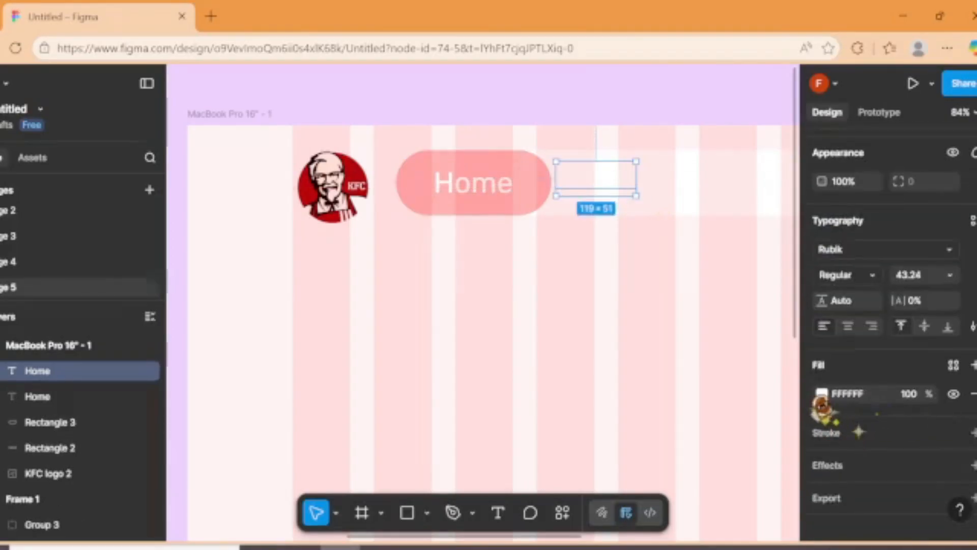
{"action": "left_click", "coordinate": [821, 393]}
{"action": "mouse_move", "coordinate": [698, 326]}
{"action": "left_mouse_down"}
{"action": "mouse_move", "coordinate": [647, 342]}
{"action": "mouse_move", "coordinate": [619, 390]}
{"action": "left_mouse_up"}
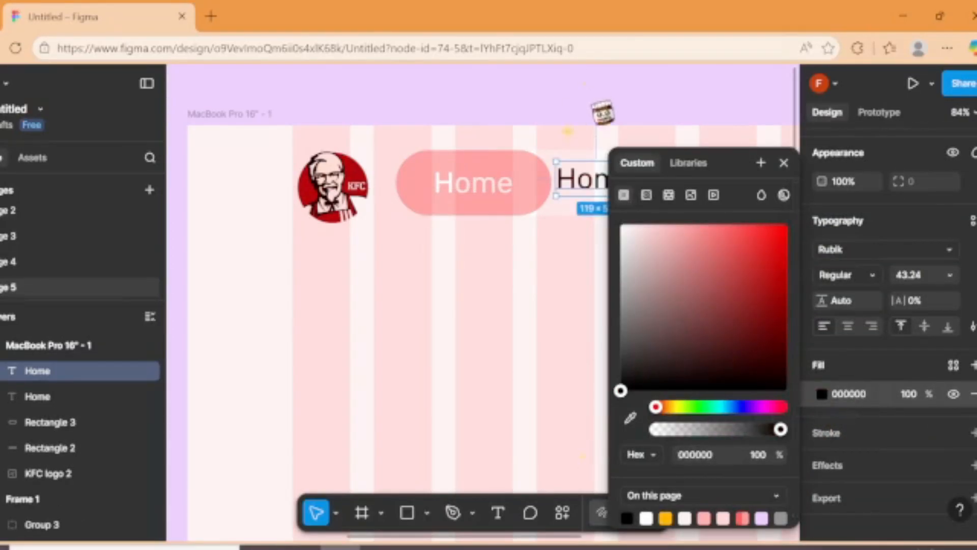
{"action": "left_click", "coordinate": [602, 112]}
{"action": "left_click_drag", "start_coordinate": [611, 192], "coordinate": [611, 196]}
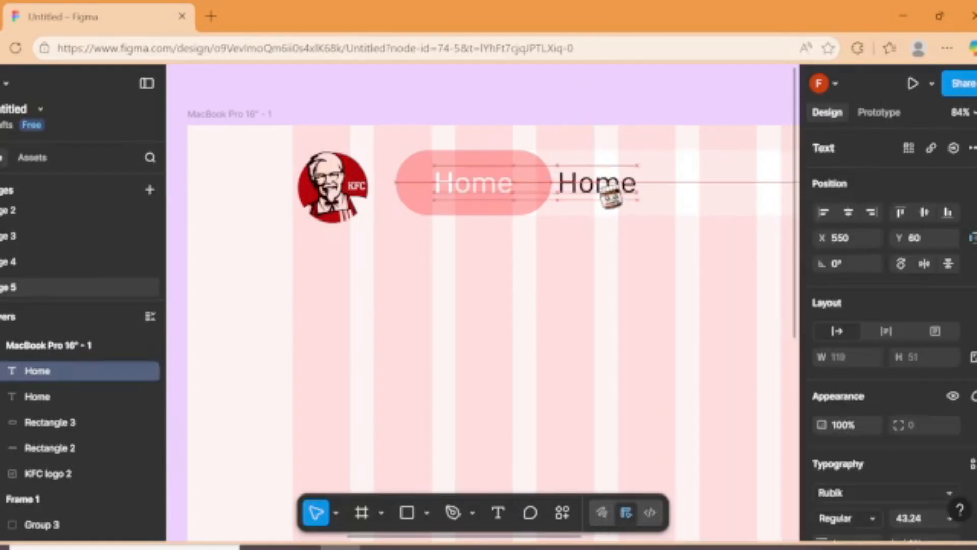
{"action": "left_click", "coordinate": [650, 108]}
- Change the text of the black Home copy to "About"
{"action": "double_click", "coordinate": [616, 190]}
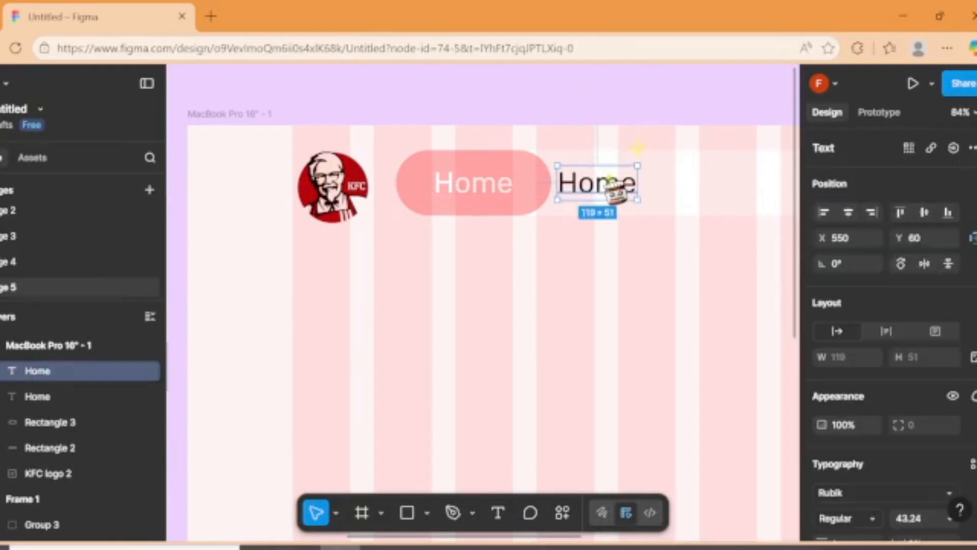
{"action": "key", "text": "BackSpace"}
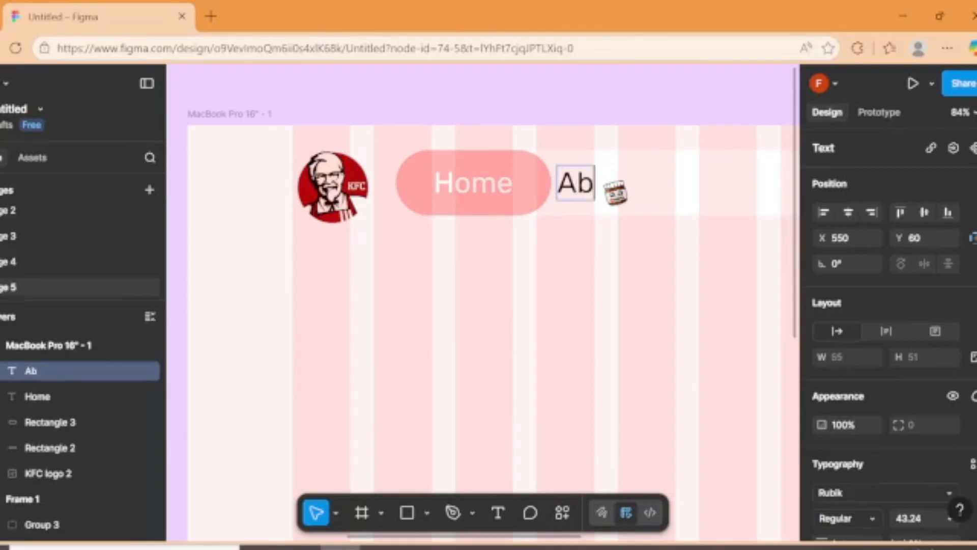
{"action": "left_click", "coordinate": [631, 113]}
- Add a "Products" label from a copy of the About label, positioned at about X 705, Y 60
{"action": "left_click_drag", "start_coordinate": [632, 112], "coordinate": [832, 114]}
{"action": "left_click", "coordinate": [371, 190]}
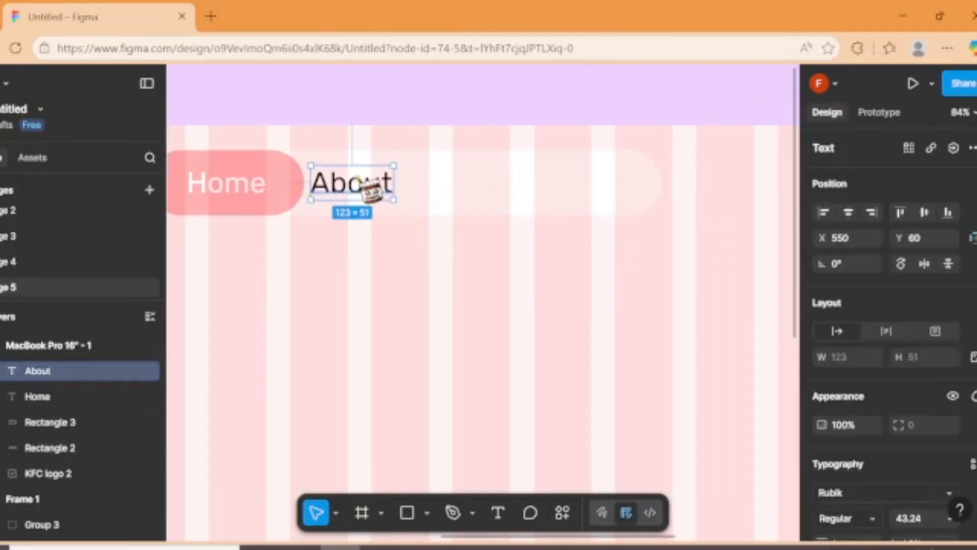
{"action": "left_click_drag", "start_coordinate": [371, 190], "coordinate": [465, 192]}
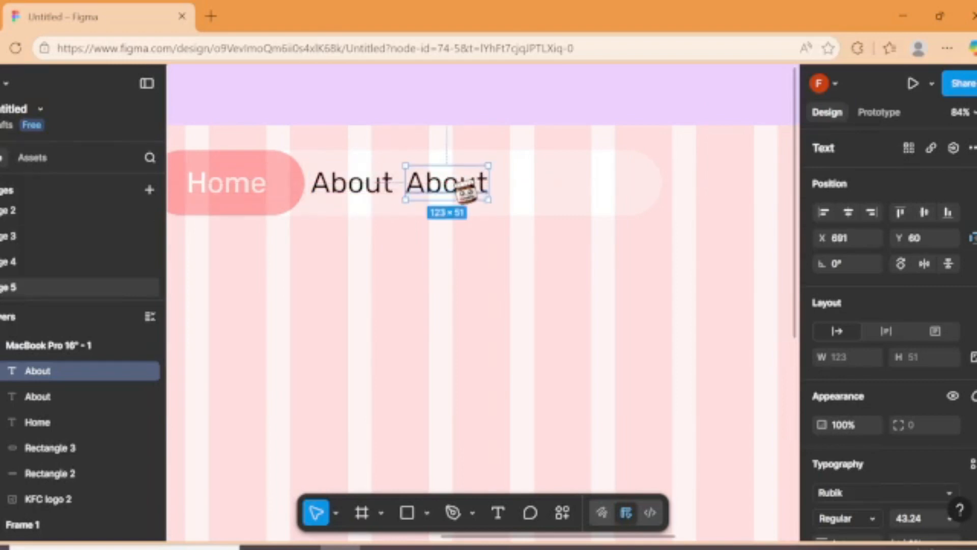
{"action": "double_click", "coordinate": [465, 192]}
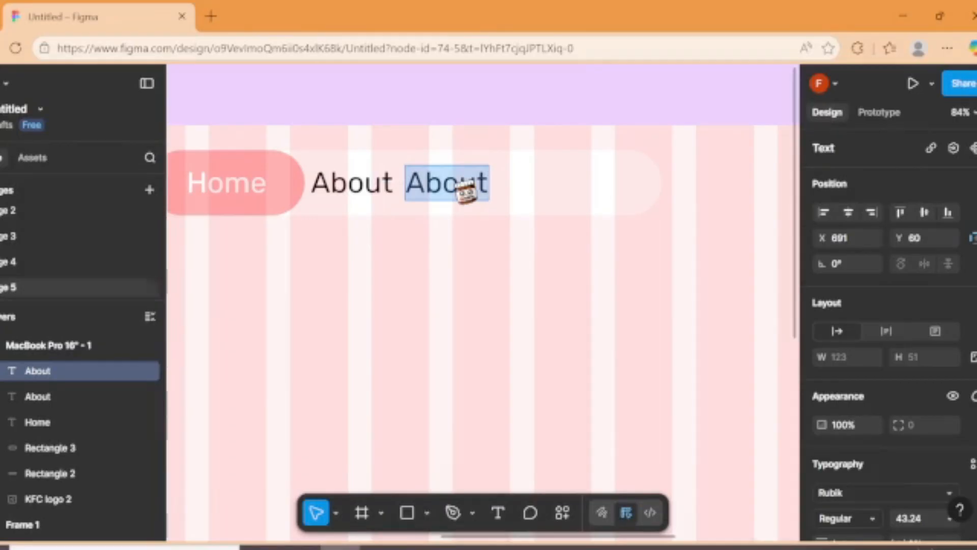
{"action": "type", "text": "Products"}
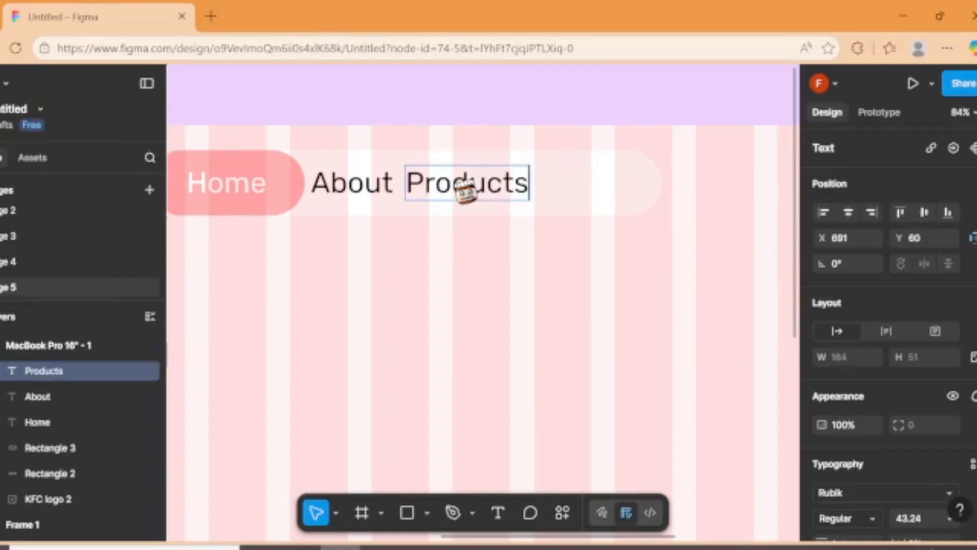
{"action": "key", "text": "Escape"}
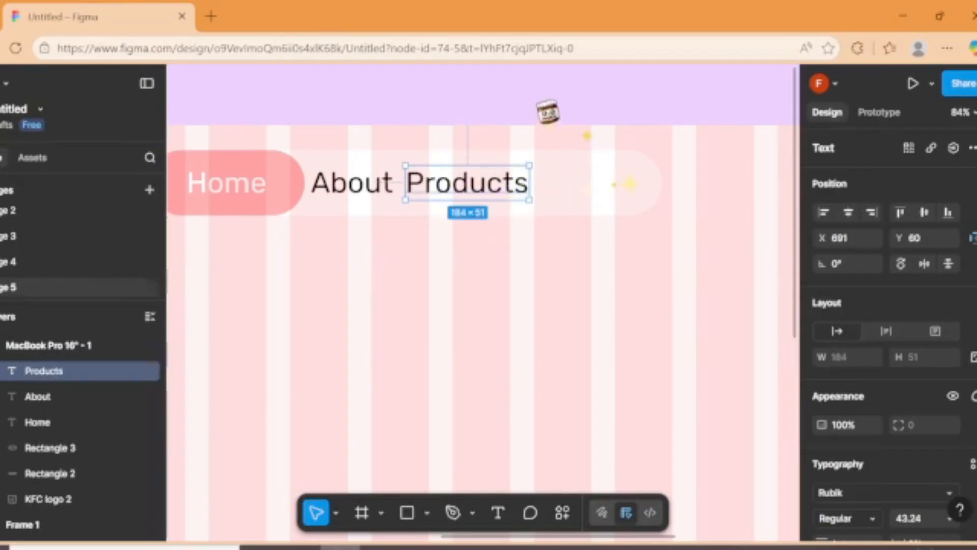
{"action": "left_click_drag", "start_coordinate": [503, 183], "coordinate": [515, 187]}
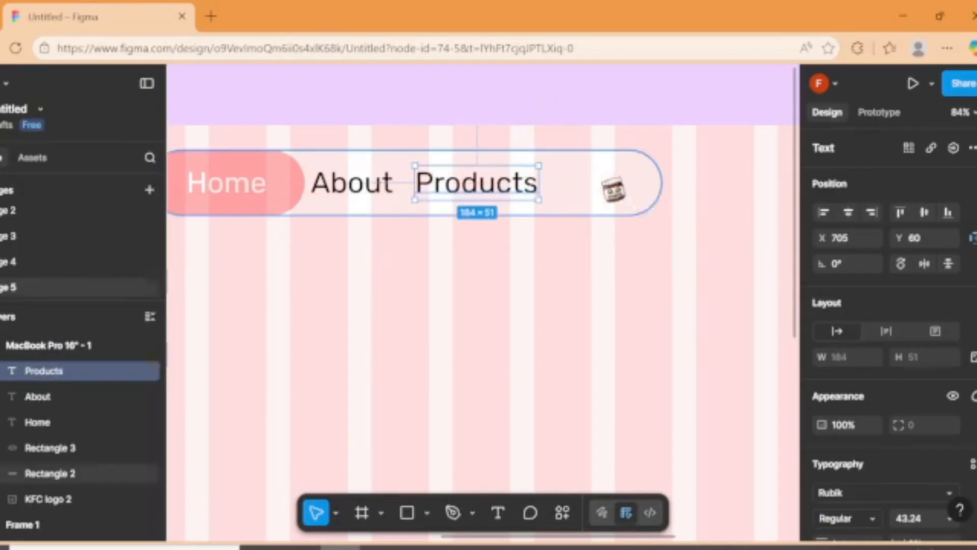
- Widen the white navigation bar to about 811 and add a "Contacts" label from a copy of Products at about X 905, Y 60
{"action": "left_click", "coordinate": [625, 191]}
{"action": "left_click_drag", "start_coordinate": [671, 188], "coordinate": [707, 198]}
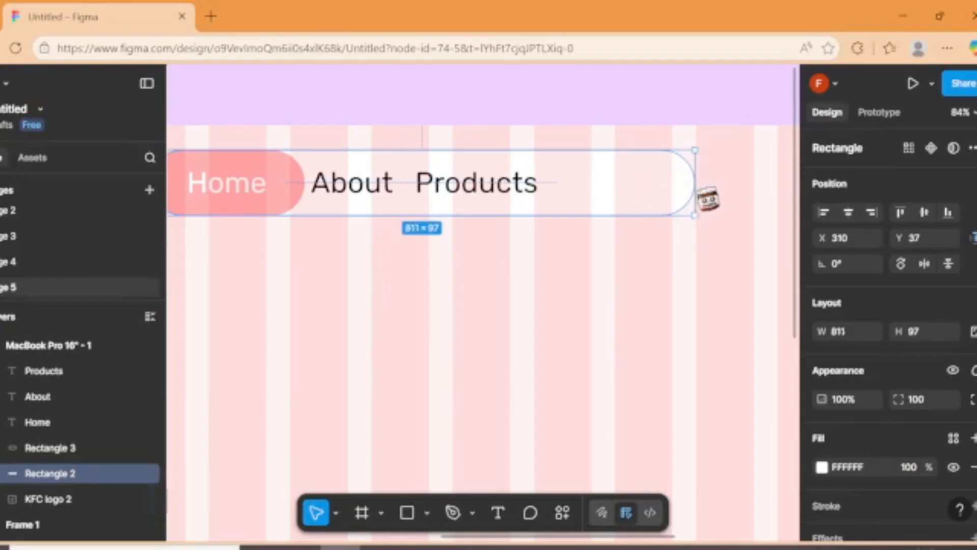
{"action": "left_click", "coordinate": [498, 194]}
{"action": "key", "text": "ctrl+d"}
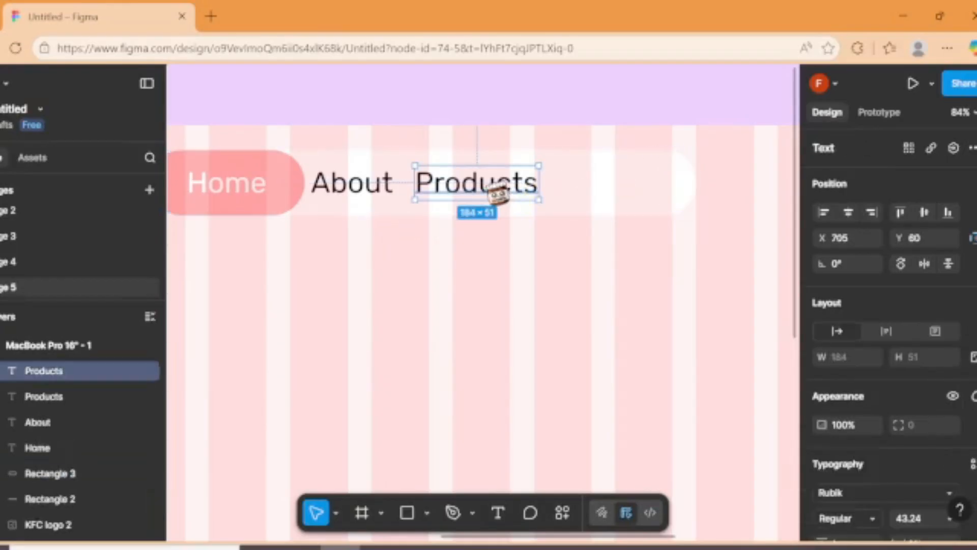
{"action": "left_click_drag", "start_coordinate": [501, 192], "coordinate": [634, 196]}
{"action": "double_click", "coordinate": [634, 193]}
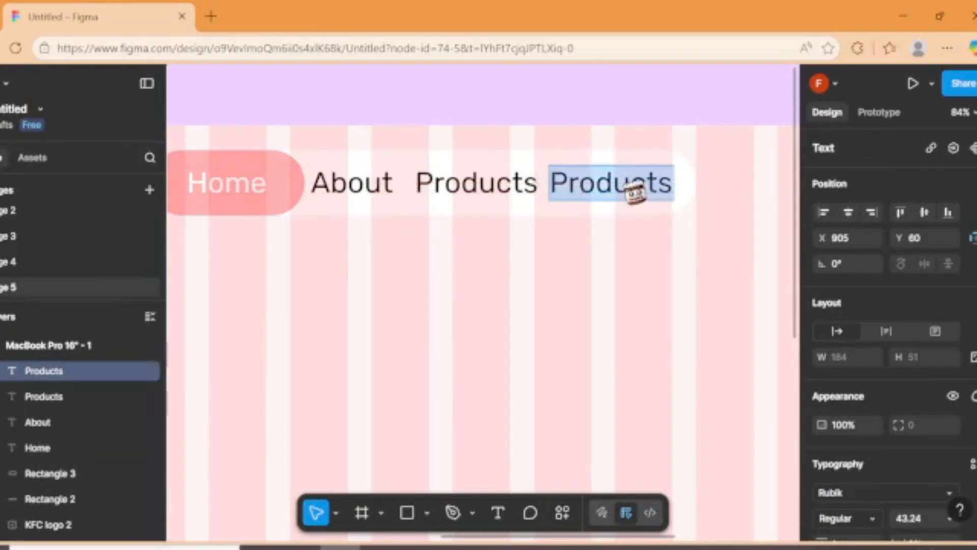
{"action": "key", "text": "BackSpace"}
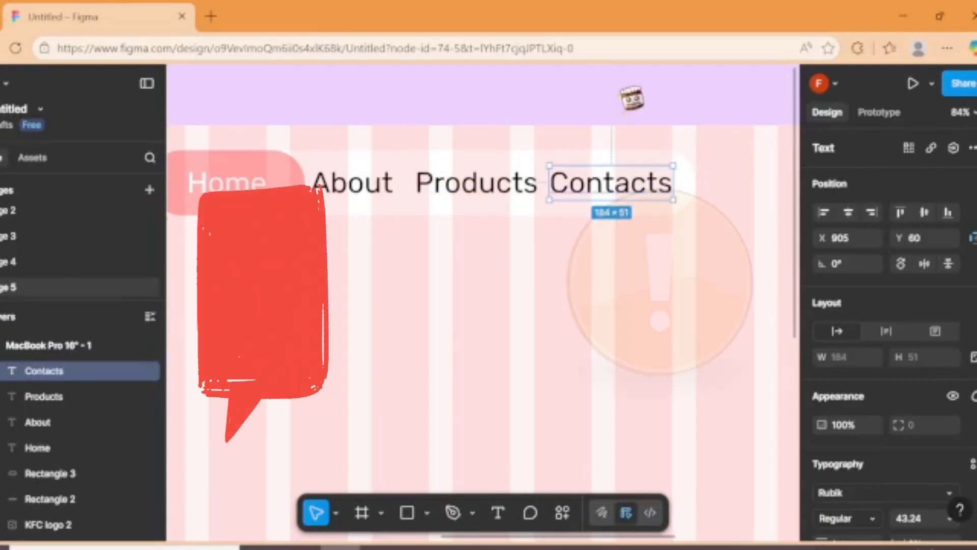
- Nudge the Products label slightly left so it sits evenly between About and Contacts, with gaps of about 24
{"action": "scroll", "coordinate": [503, 119], "scroll_direction": "down", "scroll_amount": 3}
{"action": "scroll", "coordinate": [487, 117], "scroll_direction": "down", "scroll_amount": 2}
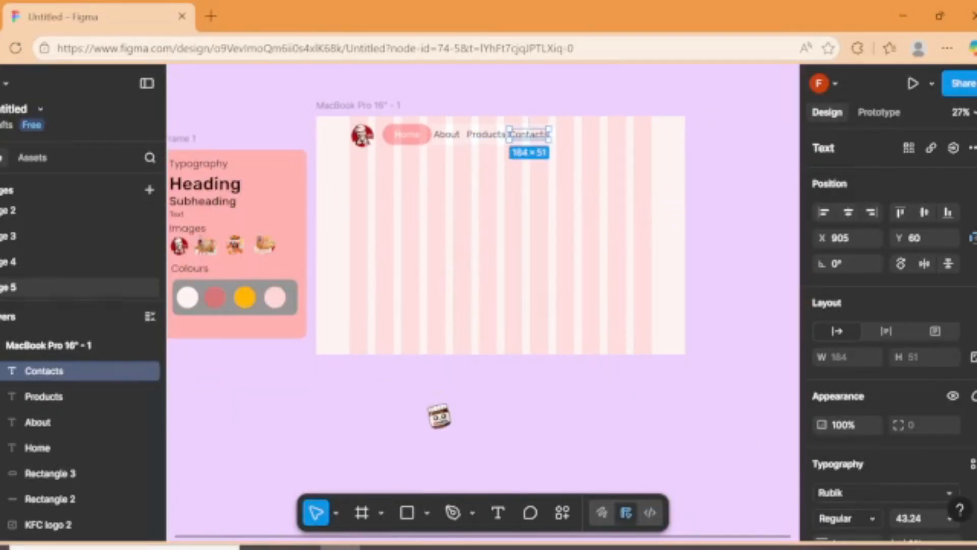
{"action": "scroll", "coordinate": [473, 92], "scroll_direction": "up", "scroll_amount": 3}
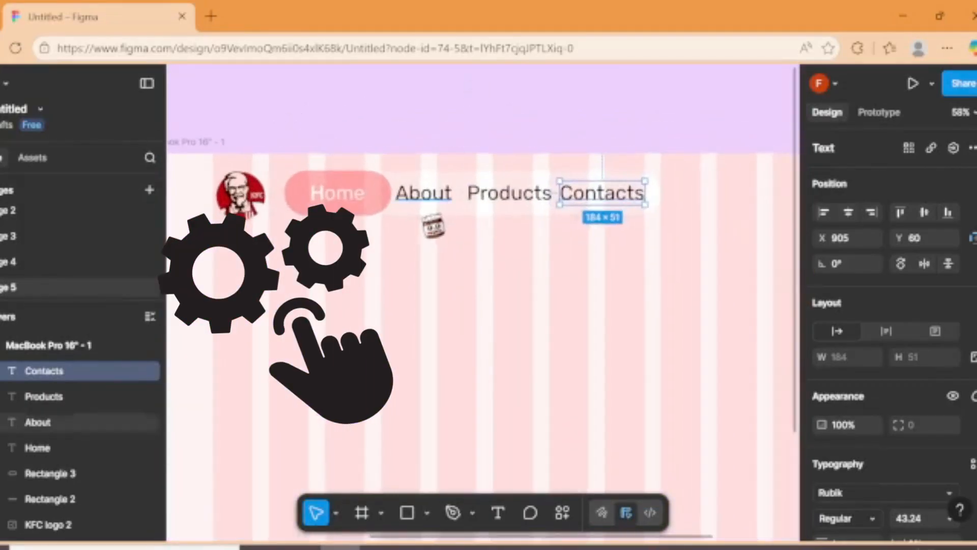
{"action": "scroll", "coordinate": [419, 221], "scroll_direction": "up", "scroll_amount": 3}
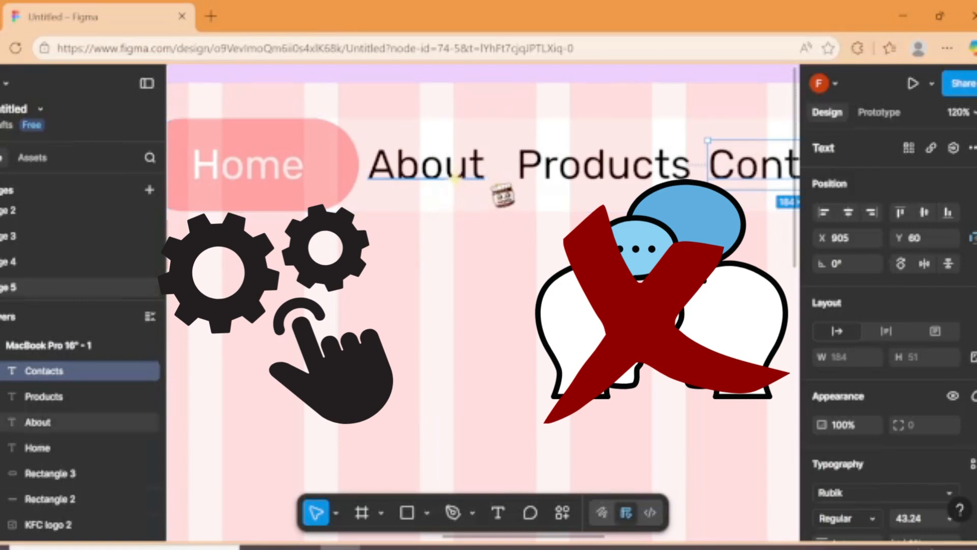
{"action": "left_click", "coordinate": [485, 175]}
{"action": "left_click", "coordinate": [535, 166]}
{"action": "left_click_drag", "start_coordinate": [610, 170], "coordinate": [604, 171]}
{"action": "left_click", "coordinate": [585, 76]}
{"action": "scroll", "coordinate": [582, 81], "scroll_direction": "down", "scroll_amount": 5}
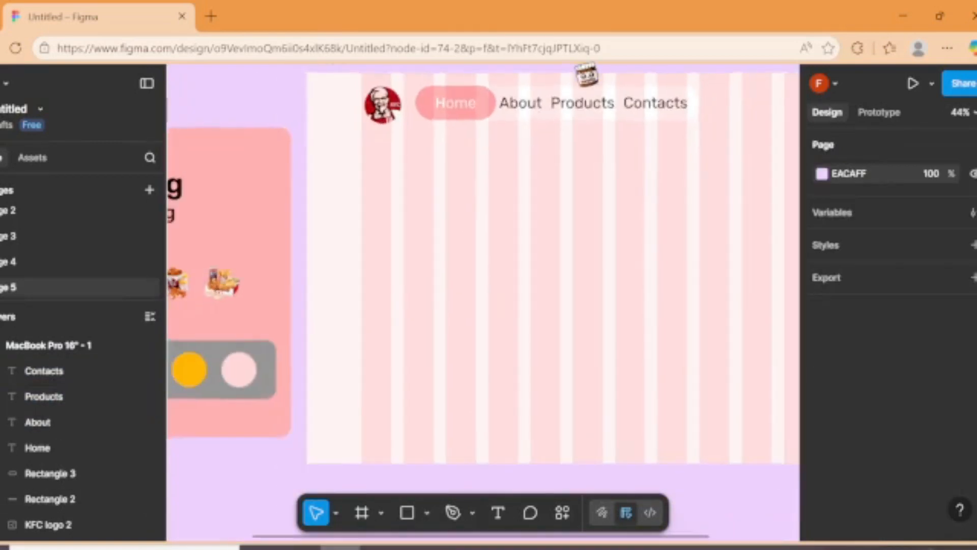
{"action": "scroll", "coordinate": [557, 206], "scroll_direction": "down", "scroll_amount": 5}
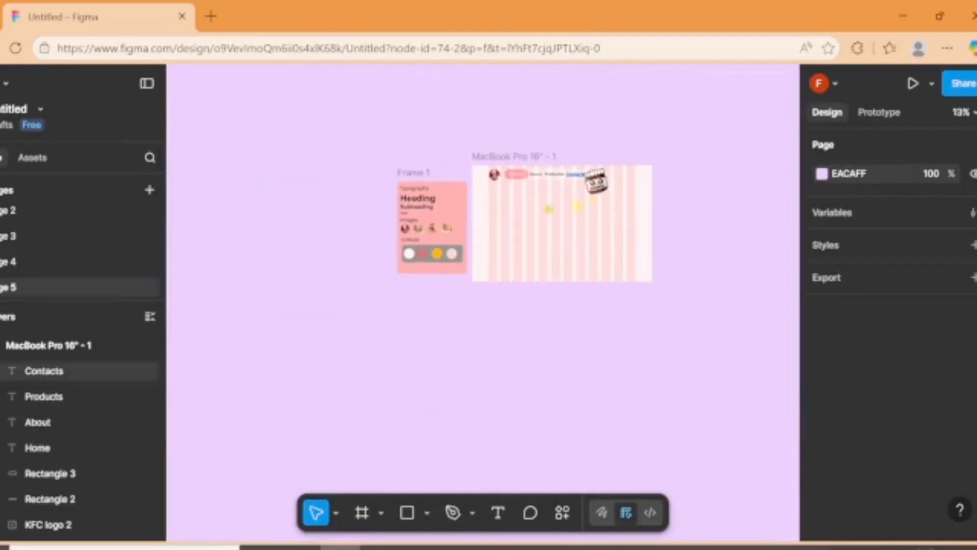
- Group the Home, About, Products and Contacts labels with the Home pill and the white navigation bar
{"action": "scroll", "coordinate": [596, 180], "scroll_direction": "up", "scroll_amount": 6}
{"action": "scroll", "coordinate": [563, 181], "scroll_direction": "up", "scroll_amount": 5}
{"action": "left_click", "coordinate": [562, 180]}
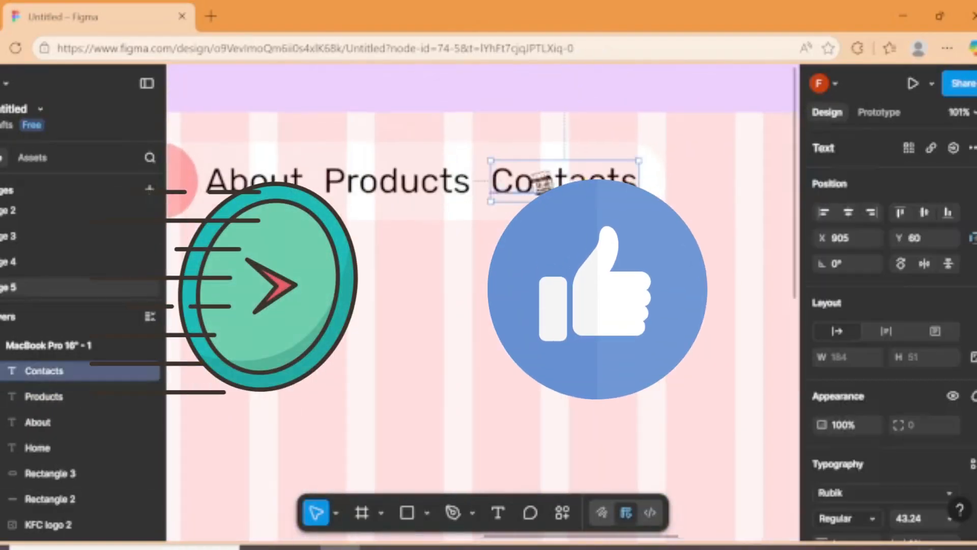
{"action": "left_click", "coordinate": [399, 189], "text": "shift"}
{"action": "left_click", "coordinate": [265, 187], "text": "shift"}
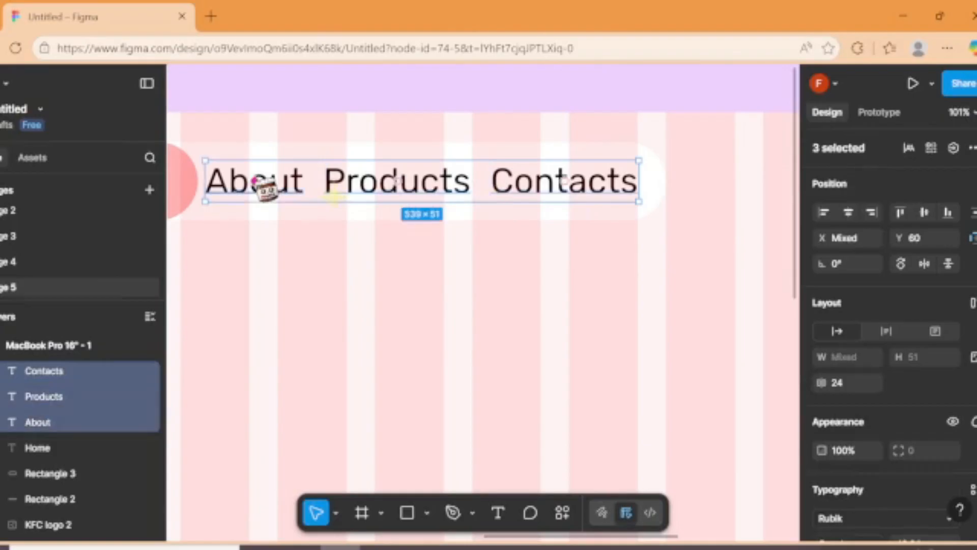
{"action": "left_click", "coordinate": [316, 217], "text": "shift"}
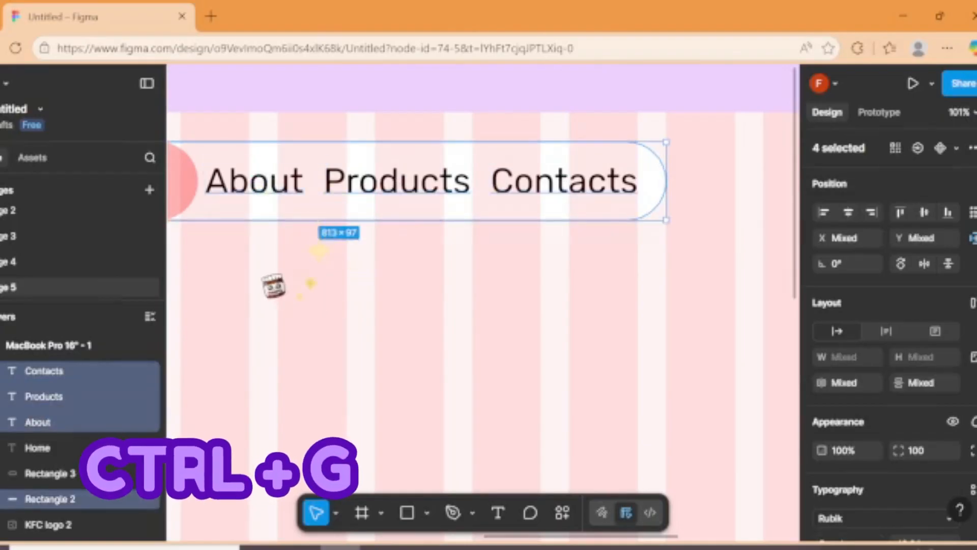
{"action": "scroll", "coordinate": [275, 285], "scroll_direction": "down", "scroll_amount": 5}
{"action": "key", "text": "ctrl+g"}
{"action": "scroll", "coordinate": [275, 285], "scroll_direction": "up", "scroll_amount": 5}
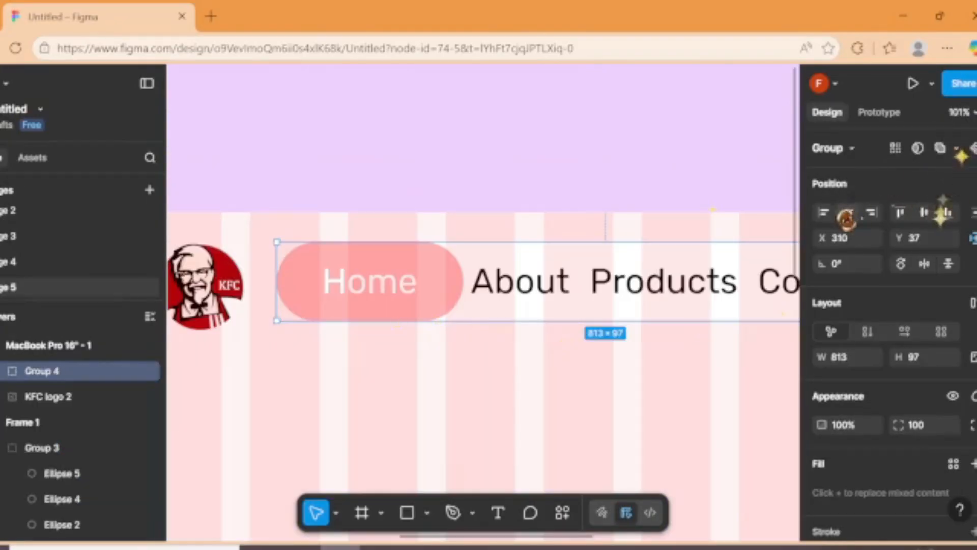
{"action": "left_click", "coordinate": [578, 159]}
- Collapse Frame 1 in the layer list
{"action": "scroll", "coordinate": [578, 159], "scroll_direction": "down", "scroll_amount": 5}
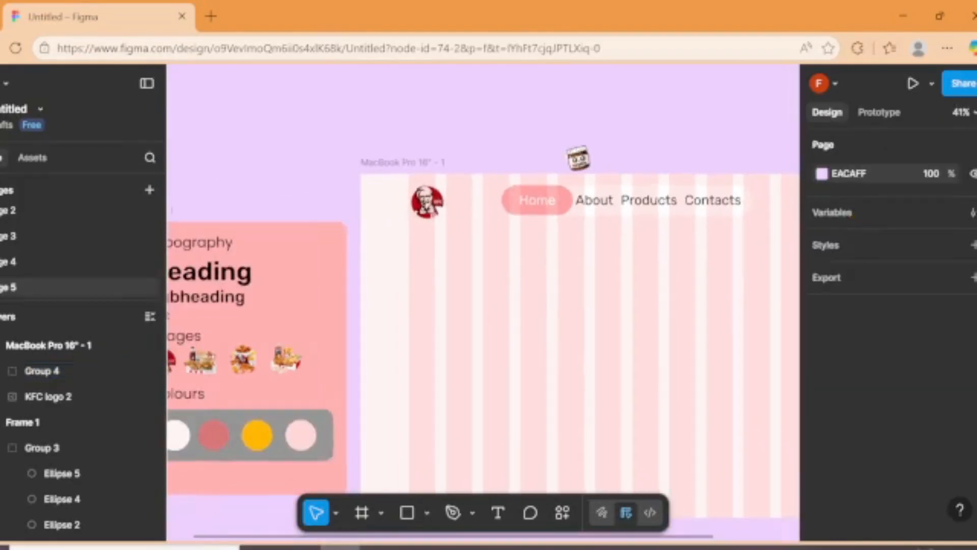
{"action": "scroll", "coordinate": [651, 351], "scroll_direction": "down", "scroll_amount": 4}
{"action": "scroll", "coordinate": [692, 351], "scroll_direction": "up", "scroll_amount": 10}
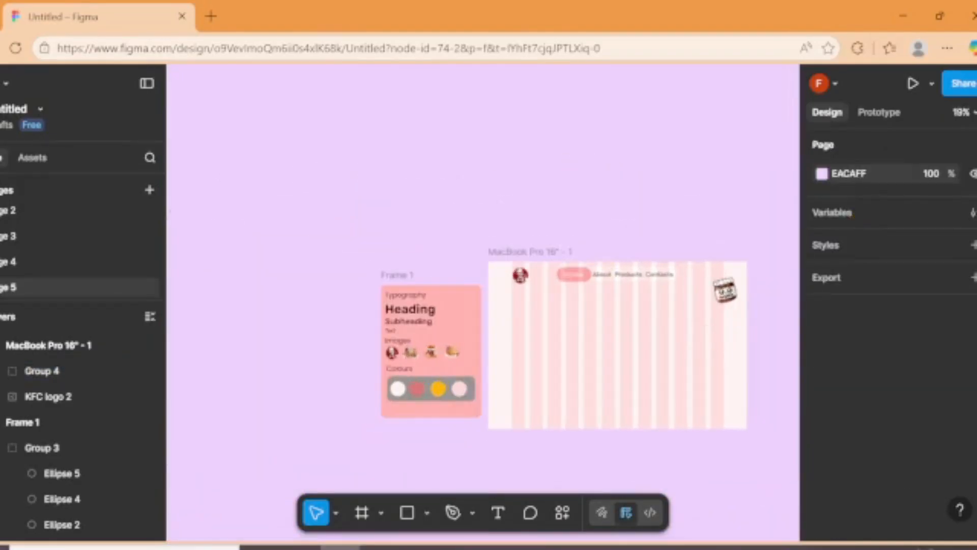
{"action": "scroll", "coordinate": [693, 279], "scroll_direction": "up", "scroll_amount": 2}
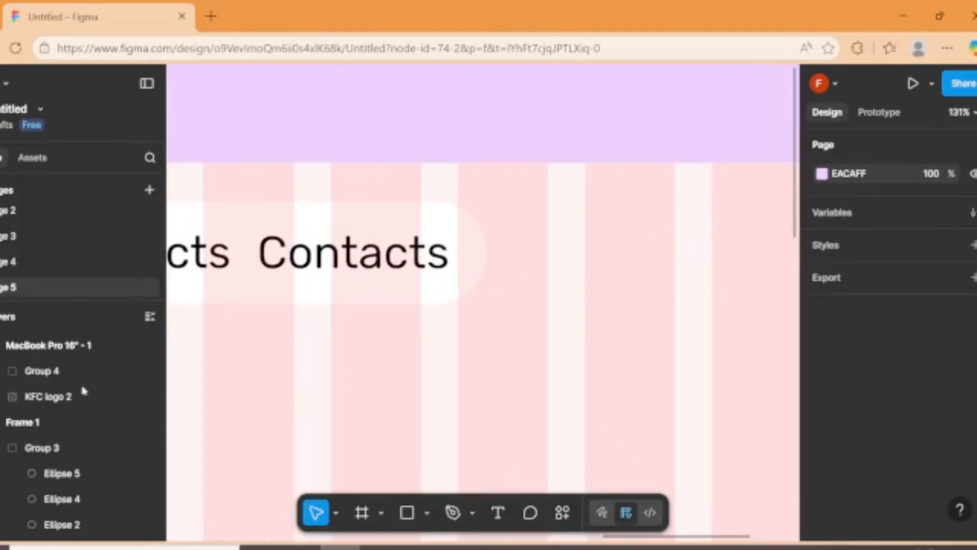
{"action": "left_click", "coordinate": [2, 422]}
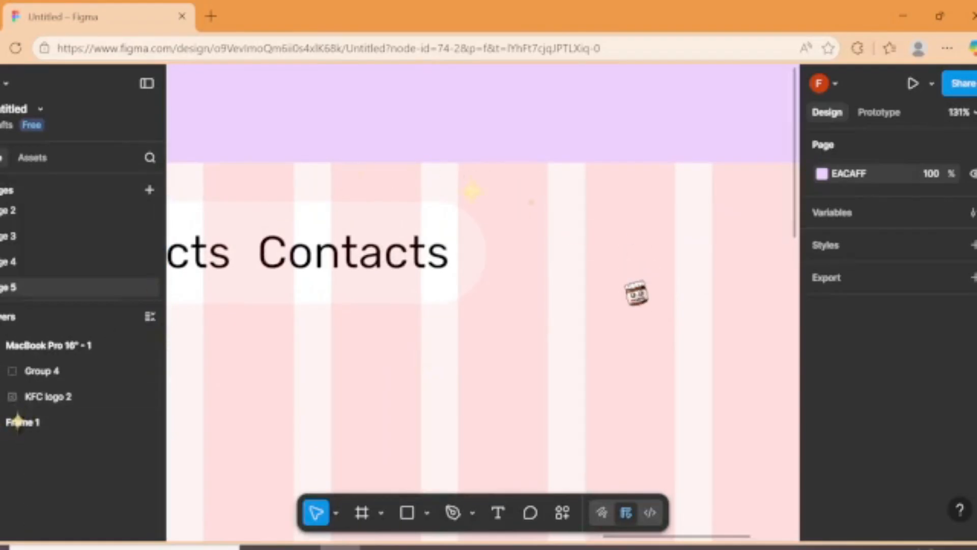
{"action": "scroll", "coordinate": [634, 290], "scroll_direction": "down", "scroll_amount": 6}
{"action": "scroll", "coordinate": [655, 293], "scroll_direction": "up", "scroll_amount": 2}
{"action": "scroll", "coordinate": [656, 293], "scroll_direction": "up", "scroll_amount": 4}
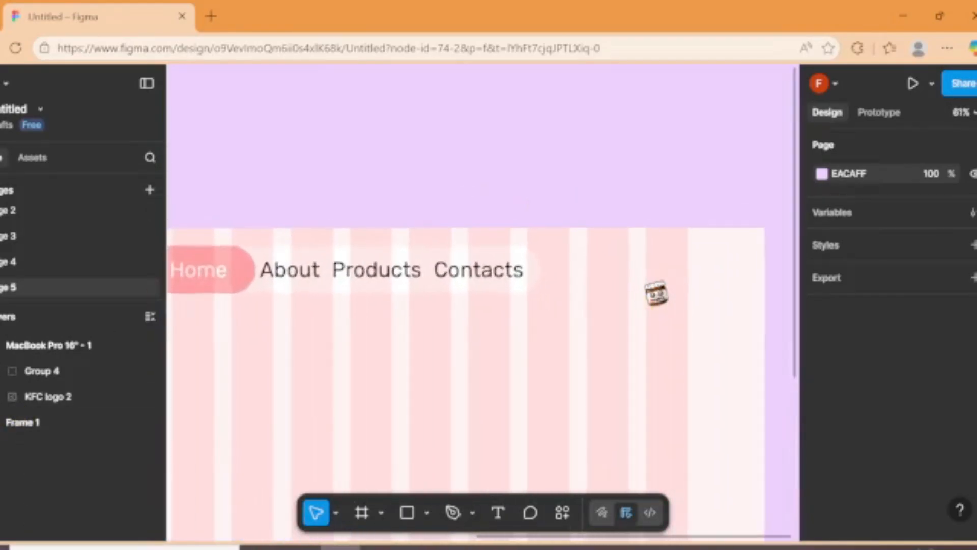
- Add a circle beside the Contacts end of the navigation bar, about 73 × 73 at X 1292, Y 53
{"action": "key", "text": "o"}
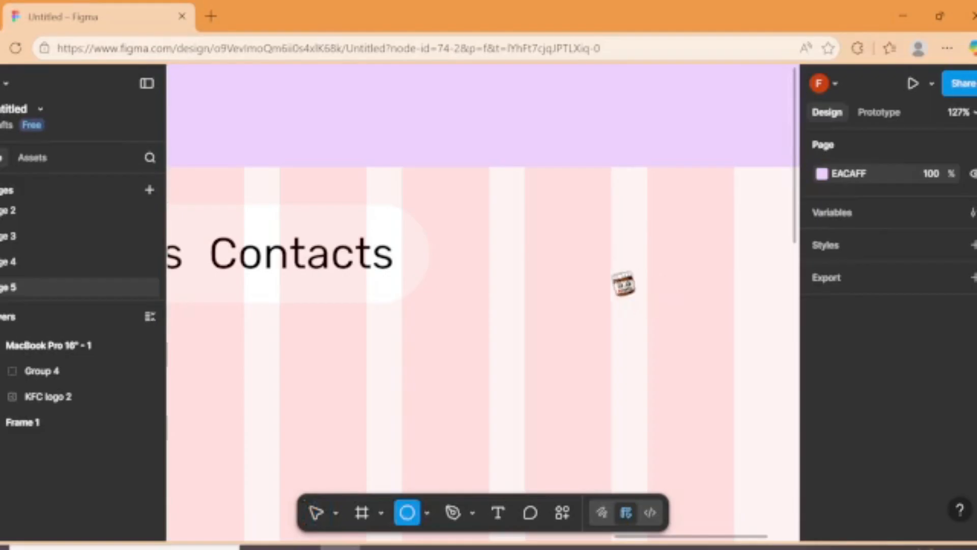
{"action": "left_click", "coordinate": [480, 244]}
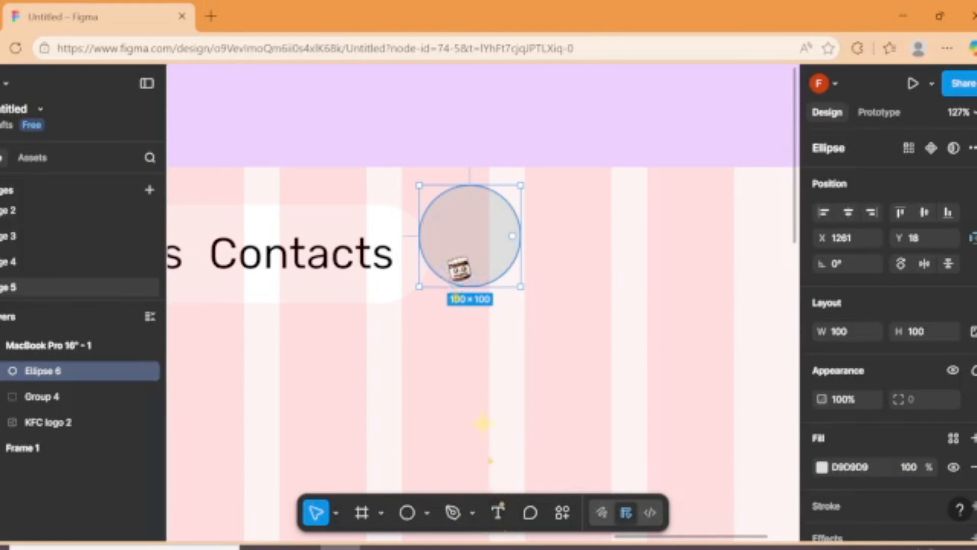
{"action": "left_click_drag", "start_coordinate": [481, 267], "coordinate": [517, 282]}
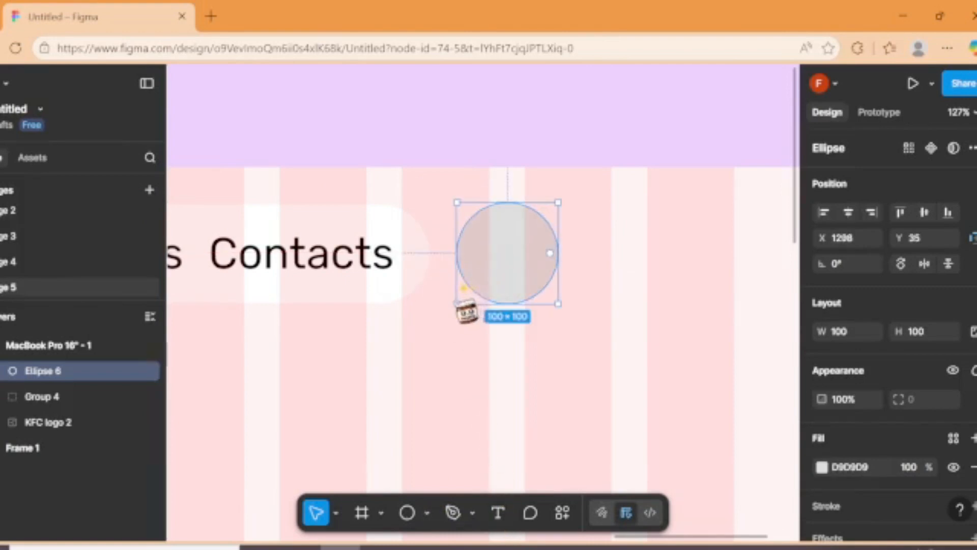
{"action": "left_click_drag", "start_coordinate": [457, 303], "coordinate": [495, 271]}
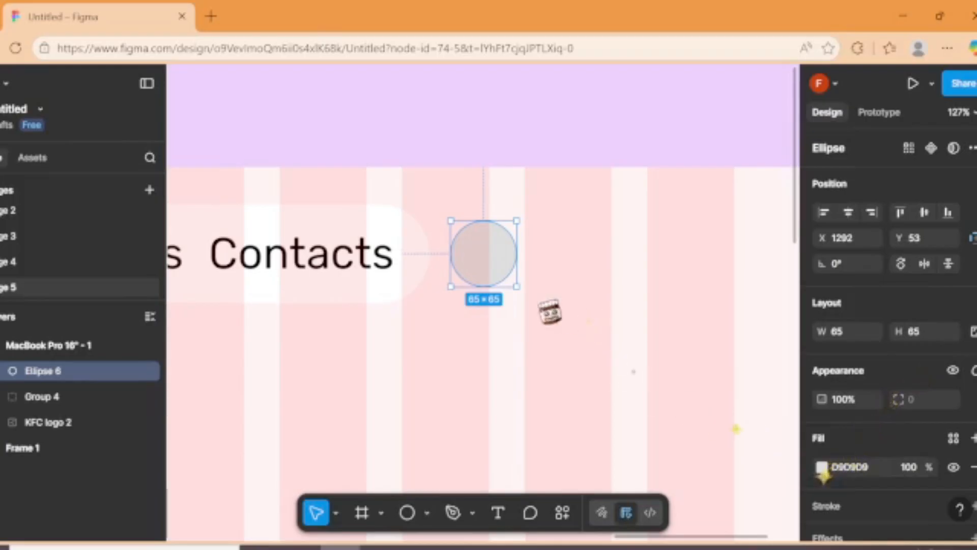
{"action": "left_click_drag", "start_coordinate": [518, 288], "coordinate": [525, 294]}
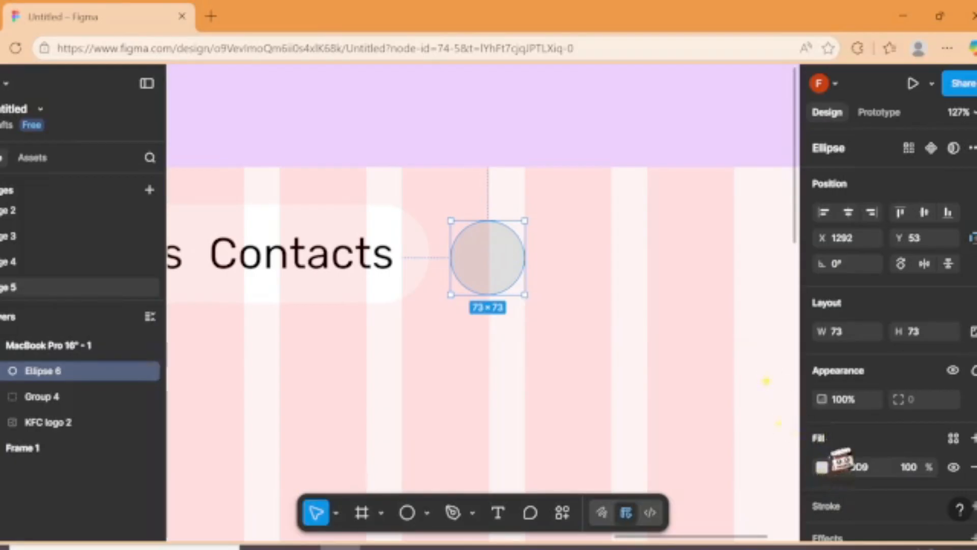
- Change the new circle's fill to white, FFFFFF
{"action": "left_click", "coordinate": [822, 466]}
{"action": "left_click_drag", "start_coordinate": [646, 244], "coordinate": [620, 224]}
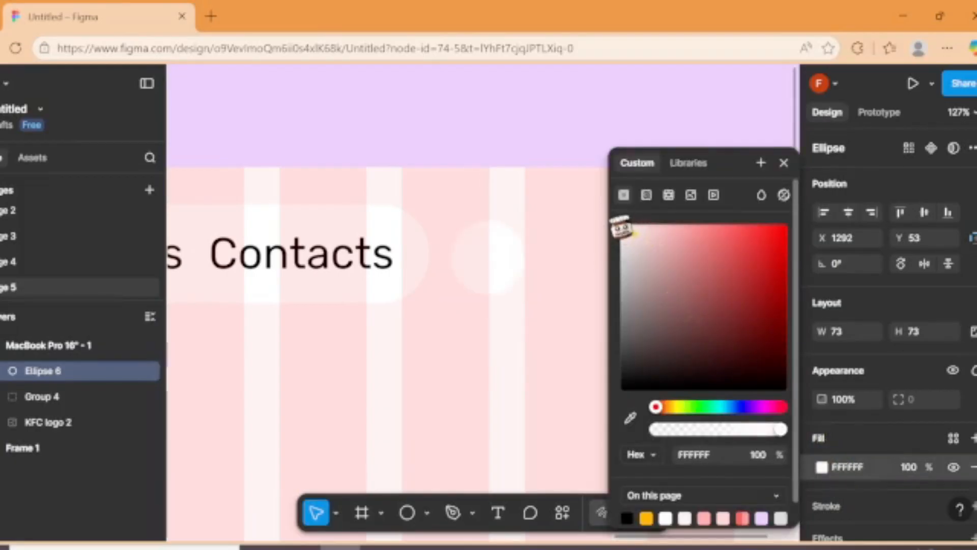
{"action": "left_click", "coordinate": [590, 176]}
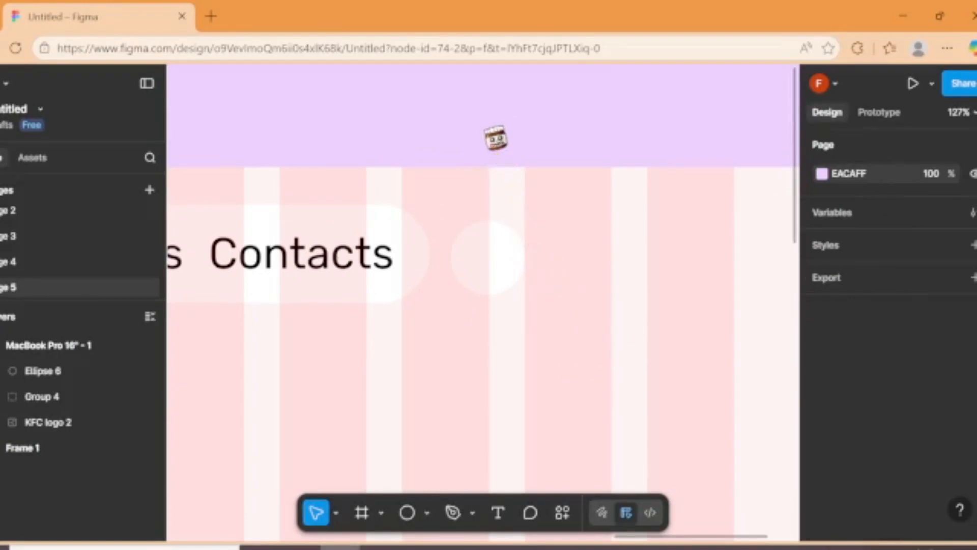
{"action": "right_click", "coordinate": [488, 133]}
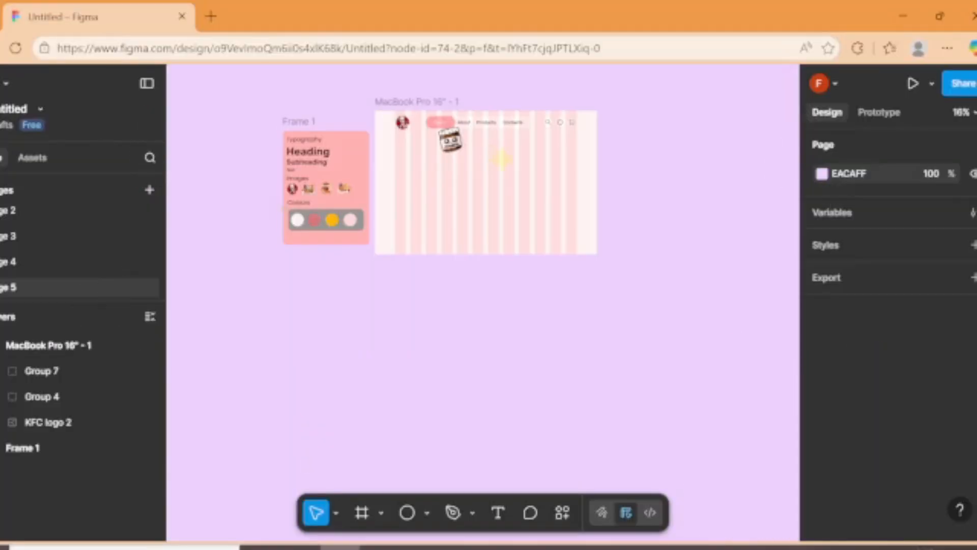
- Draw a rectangle of about 174 × 60 below the KFC logo, at about X 156, Y 245
{"action": "scroll", "coordinate": [441, 131], "scroll_direction": "up", "scroll_amount": 3}
{"action": "scroll", "coordinate": [370, 178], "scroll_direction": "up", "scroll_amount": 5}
{"action": "scroll", "coordinate": [370, 178], "scroll_direction": "down", "scroll_amount": 5}
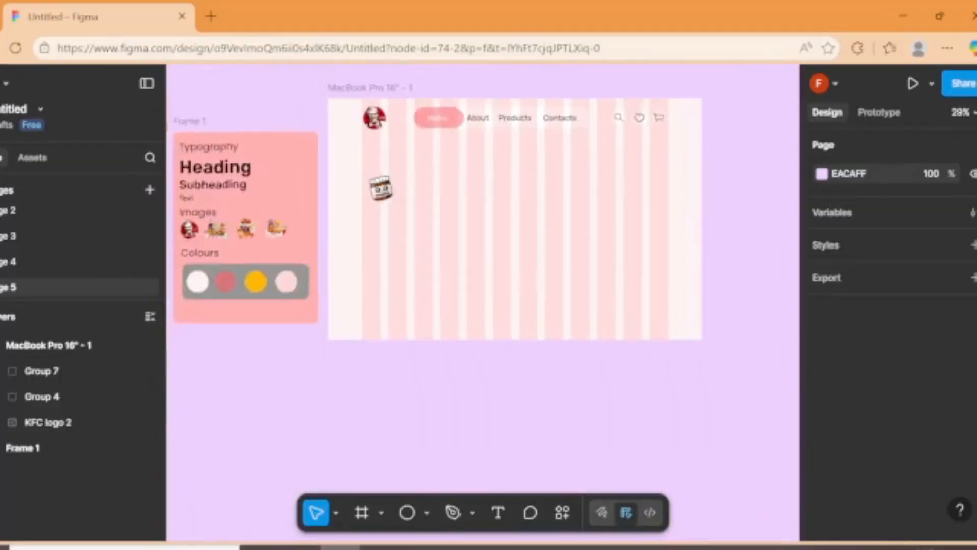
{"action": "scroll", "coordinate": [381, 188], "scroll_direction": "up", "scroll_amount": 2}
{"action": "key", "text": "r"}
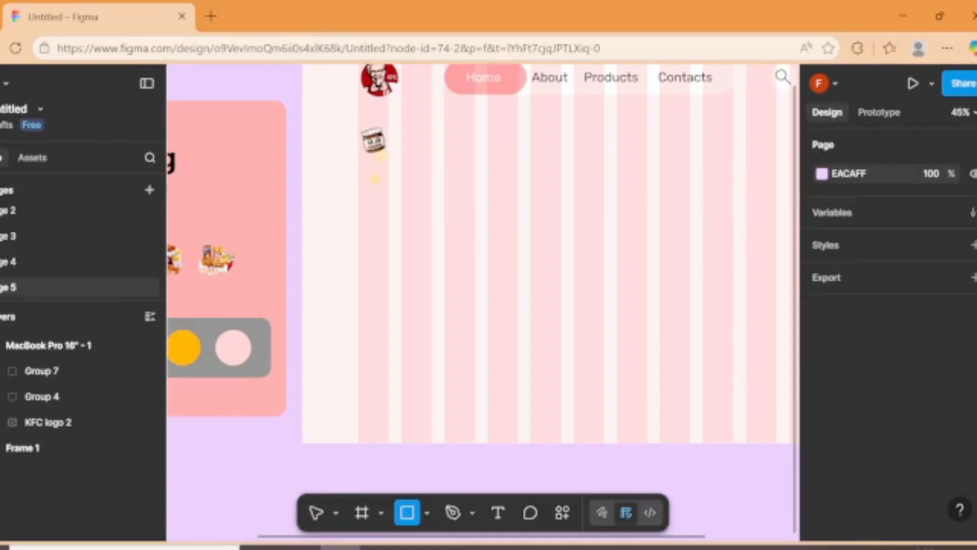
{"action": "left_click_drag", "start_coordinate": [358, 132], "coordinate": [420, 152]}
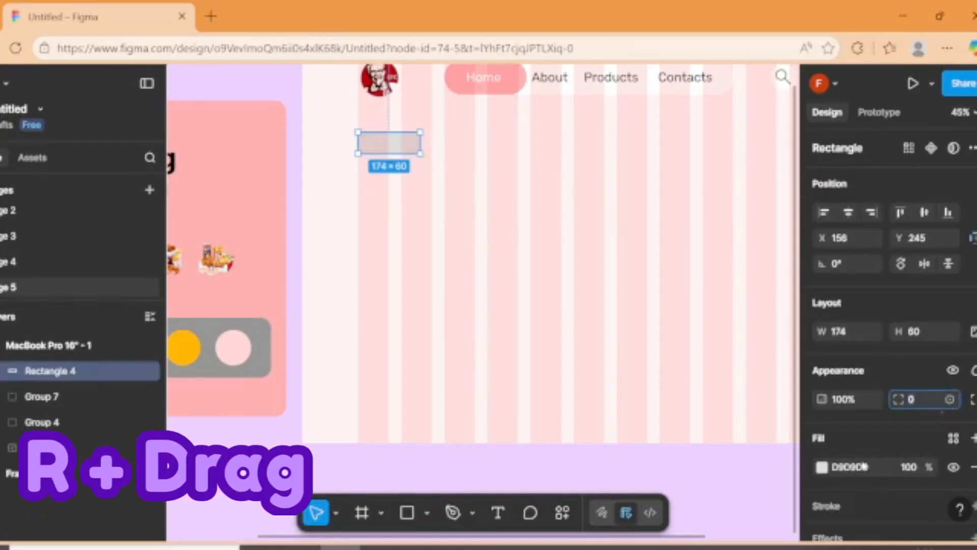
- Fill the rectangle with the light pink FFD2D2 sampled from the last colour circle in Frame 1's palette
{"action": "left_click", "coordinate": [822, 467]}
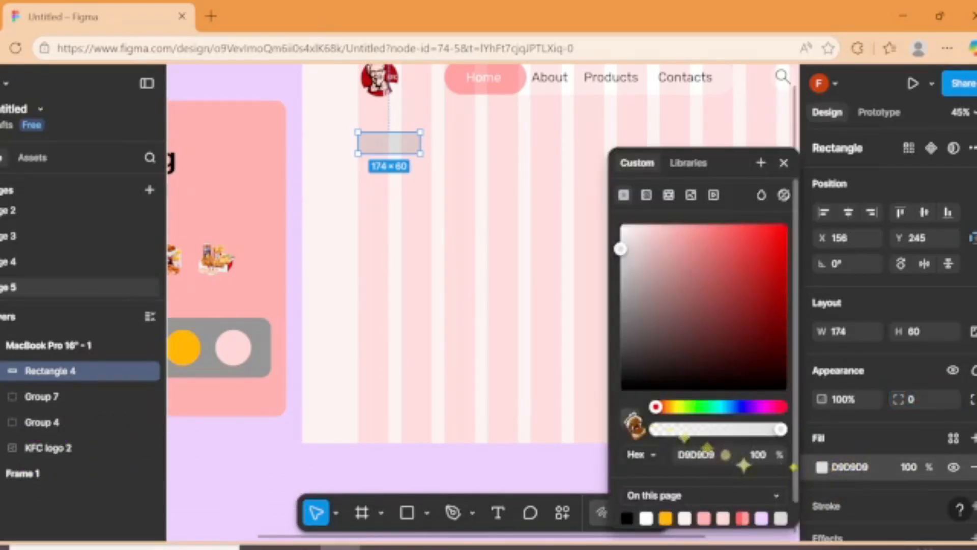
{"action": "left_click", "coordinate": [634, 423]}
{"action": "scroll", "coordinate": [349, 387], "scroll_direction": "down", "scroll_amount": 5}
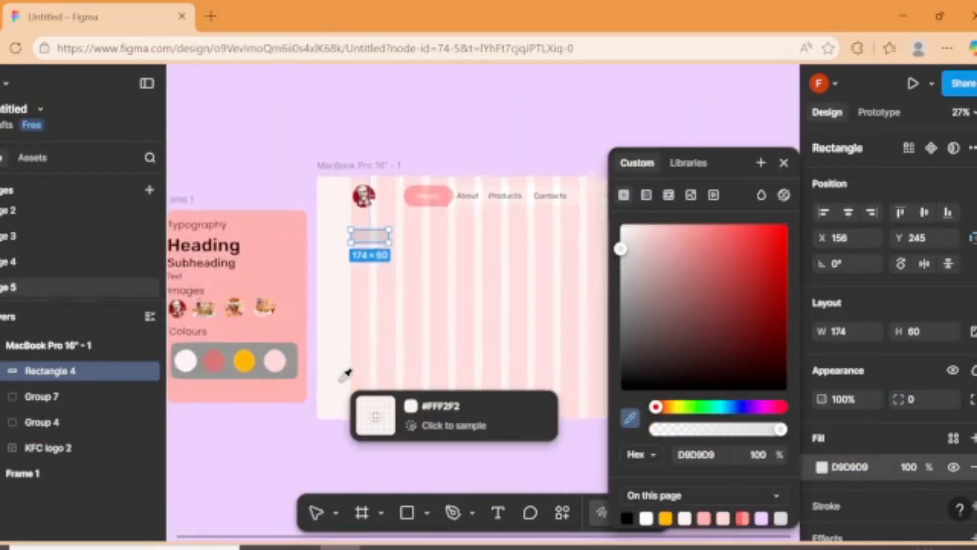
{"action": "scroll", "coordinate": [331, 376], "scroll_direction": "up", "scroll_amount": 1}
{"action": "left_click", "coordinate": [266, 356]}
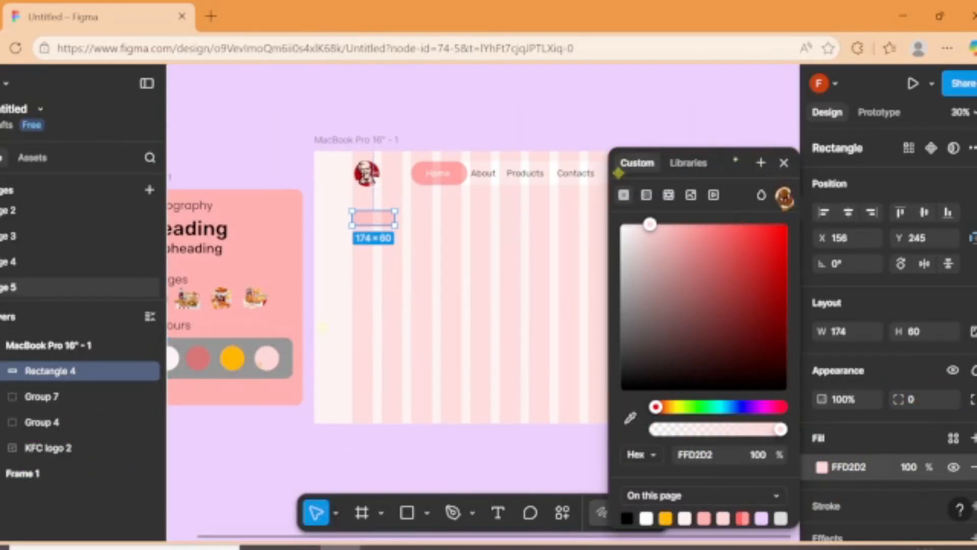
{"action": "left_click", "coordinate": [783, 163]}
- Set the pink rectangle's corner radius to 100
{"action": "left_click", "coordinate": [910, 399]}
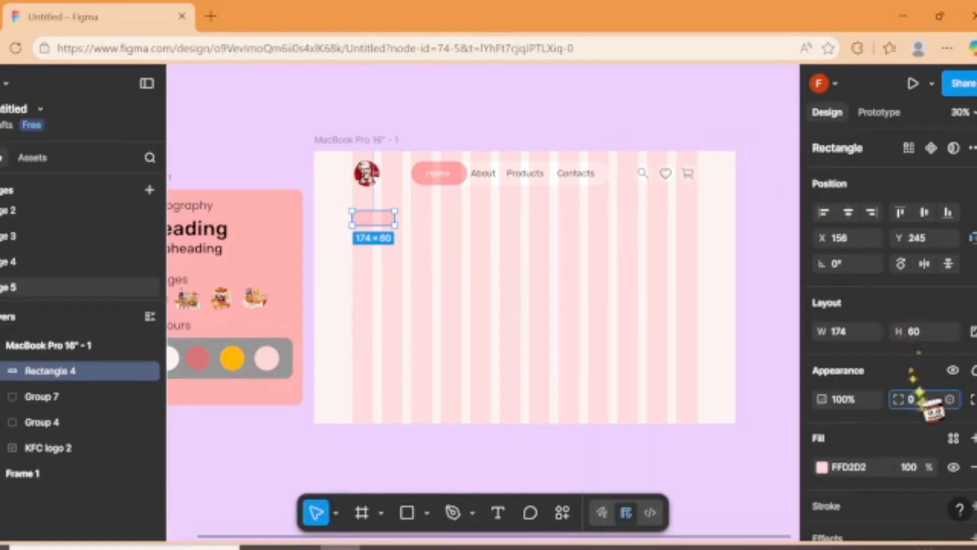
{"action": "type", "text": "100"}
{"action": "key", "text": "Return"}
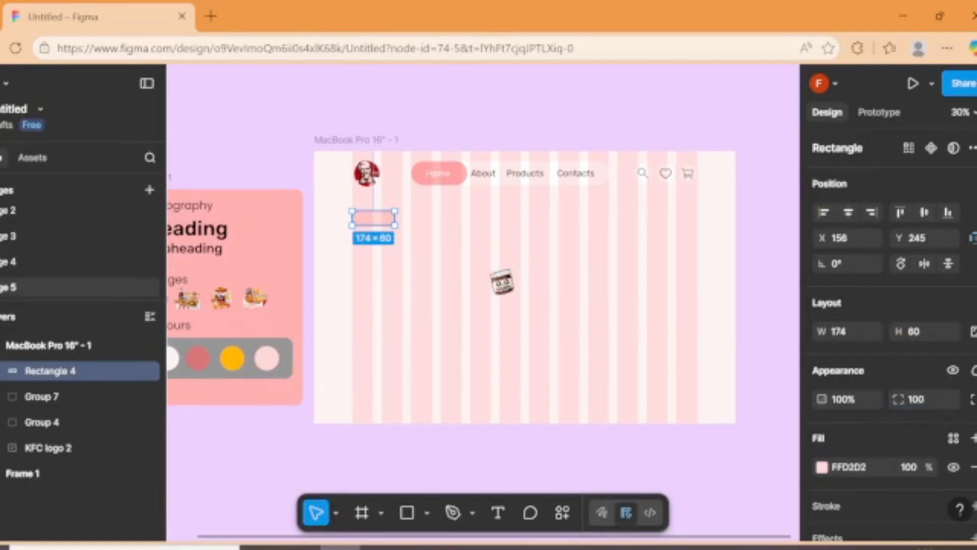
- Add the text "Meal Deals" and place it over the pink rounded rectangle, at about X 152, Y 262
{"action": "scroll", "coordinate": [499, 278], "scroll_direction": "up", "scroll_amount": 5}
{"action": "scroll", "coordinate": [251, 168], "scroll_direction": "down", "scroll_amount": 5}
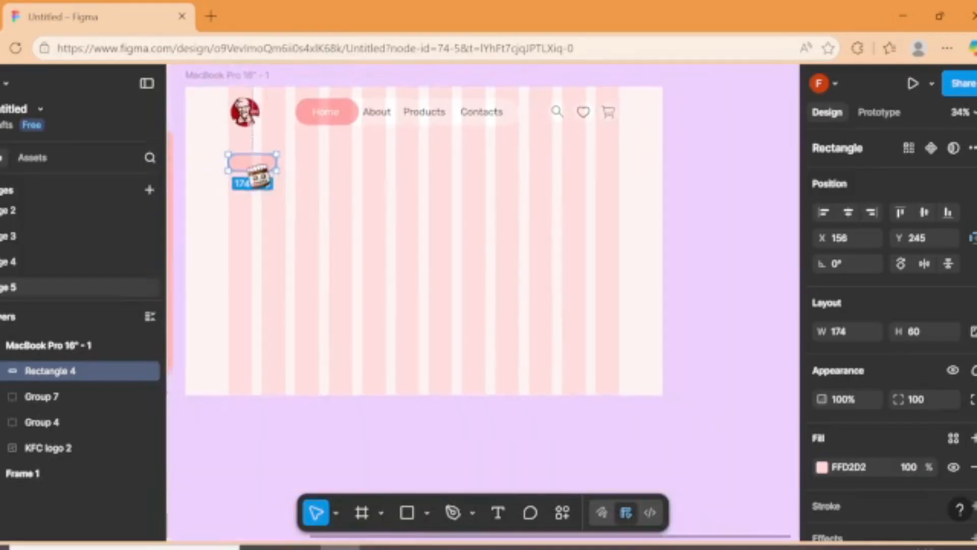
{"action": "scroll", "coordinate": [257, 179], "scroll_direction": "up", "scroll_amount": 10}
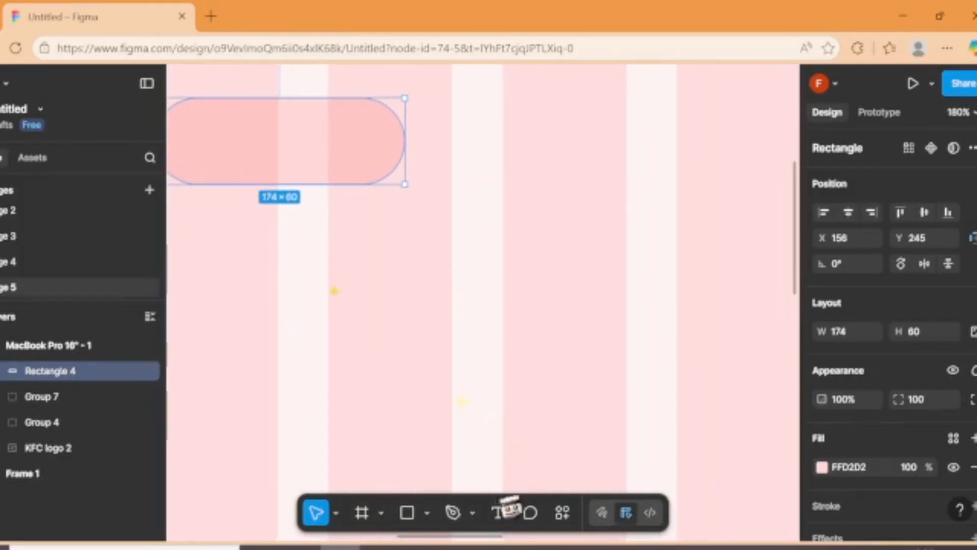
{"action": "left_click", "coordinate": [497, 512]}
{"action": "left_click", "coordinate": [424, 300]}
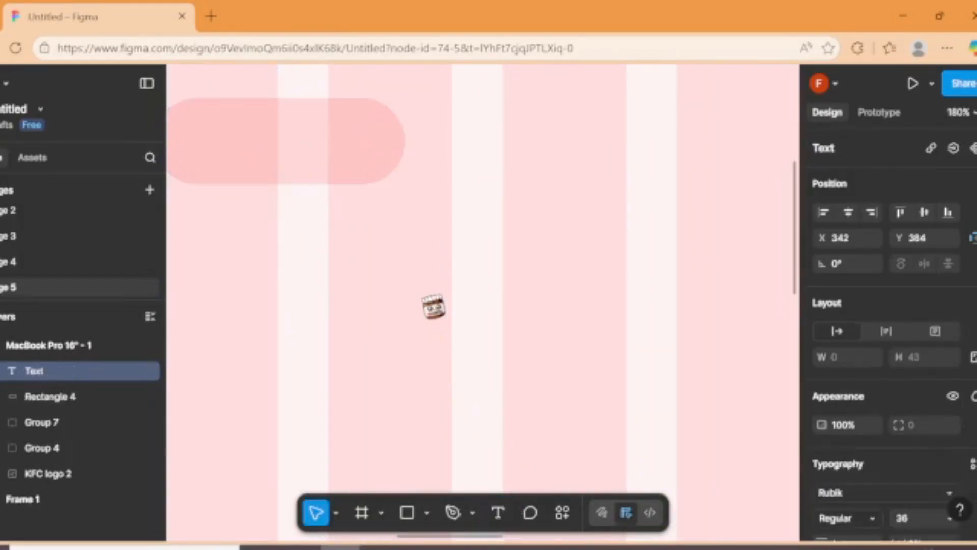
{"action": "type", "text": "Meal "}
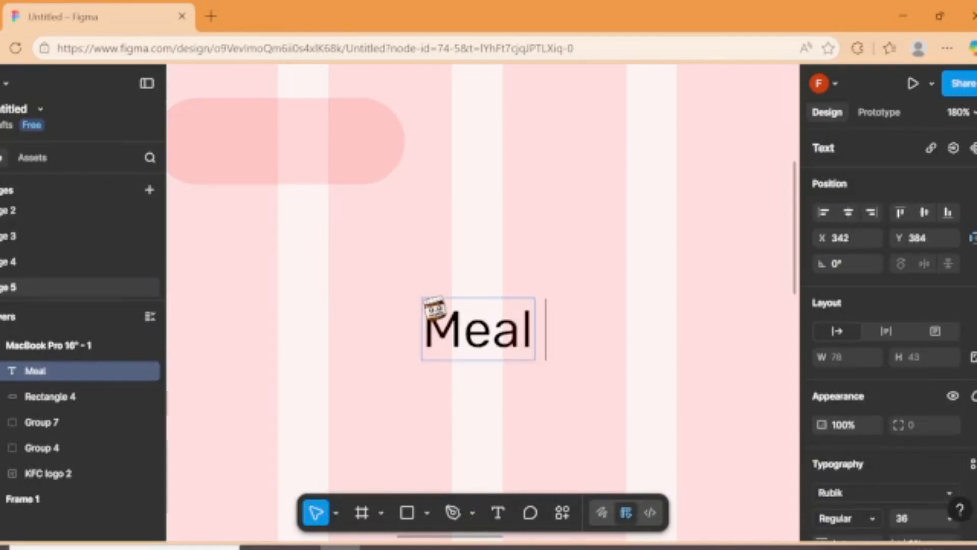
{"action": "type", "text": "Deals"}
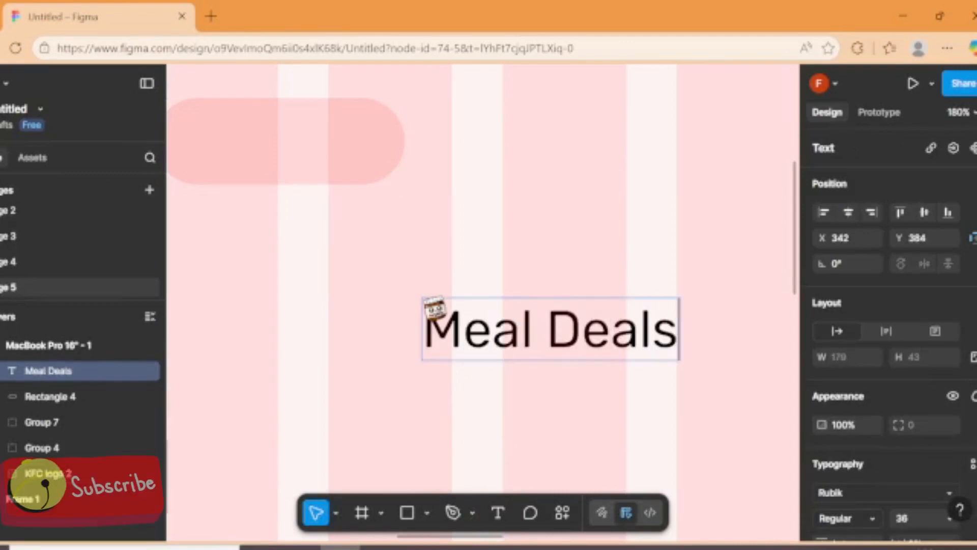
{"action": "key", "text": "Escape"}
{"action": "left_click_drag", "start_coordinate": [574, 324], "coordinate": [321, 148]}
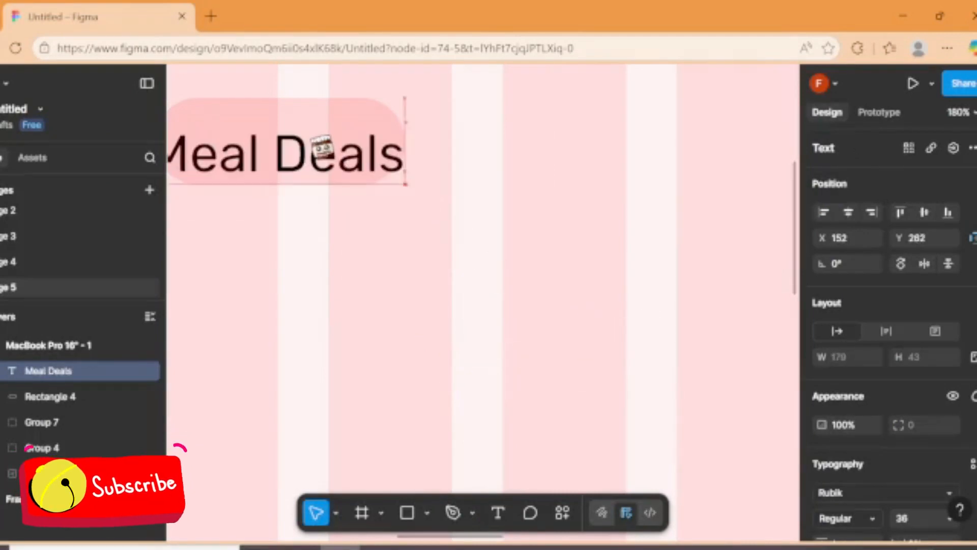
- Widen the pink pill to the right and centre the "Meal Deals" text on it at about X 180, Y 254
{"action": "left_click", "coordinate": [329, 114]}
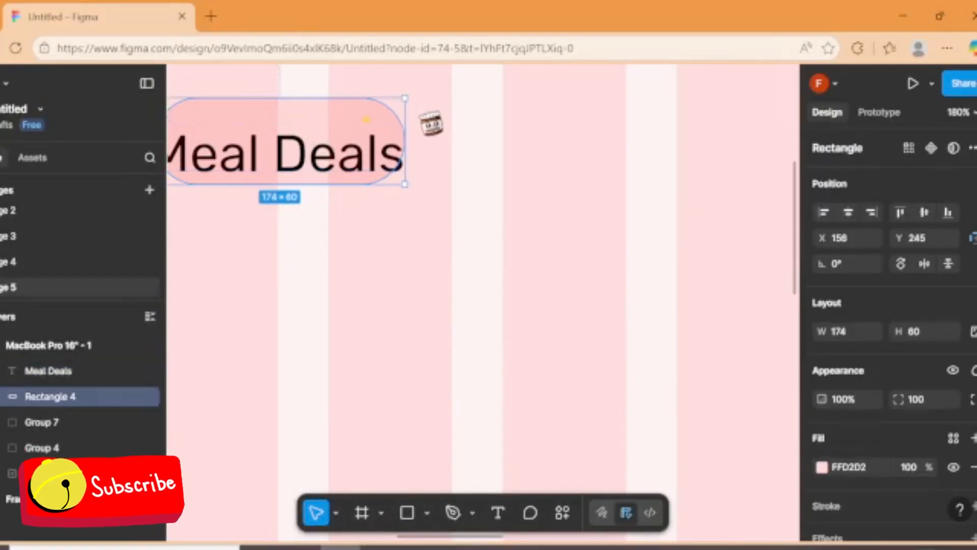
{"action": "left_click_drag", "start_coordinate": [413, 122], "coordinate": [462, 136]}
{"action": "left_click", "coordinate": [370, 151]}
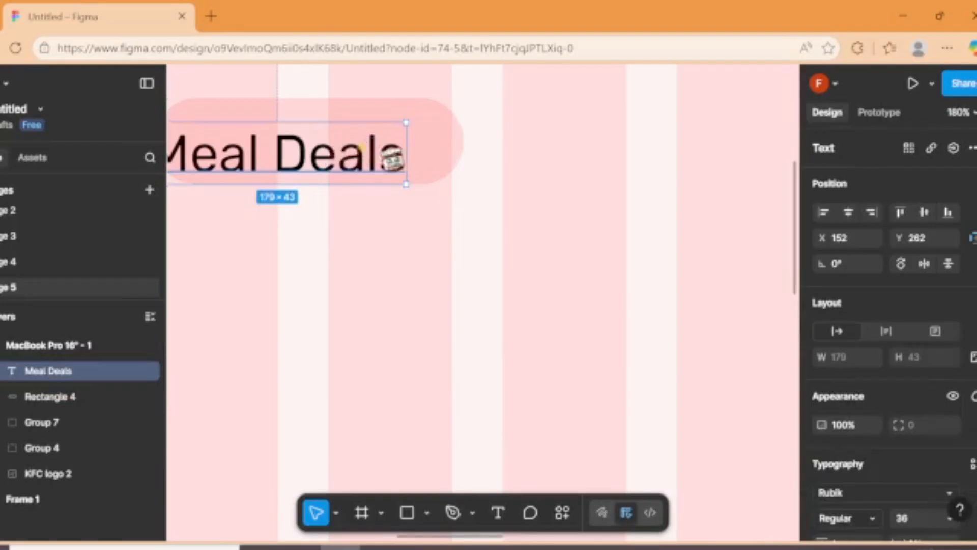
{"action": "mouse_move", "coordinate": [392, 157]}
{"action": "left_mouse_down"}
{"action": "mouse_move", "coordinate": [430, 139]}
{"action": "mouse_move", "coordinate": [372, 147]}
{"action": "mouse_move", "coordinate": [392, 160]}
{"action": "left_mouse_up"}
{"action": "scroll", "coordinate": [905, 483], "scroll_direction": "down", "scroll_amount": 4}
{"action": "scroll", "coordinate": [905, 483], "scroll_direction": "up", "scroll_amount": 3}
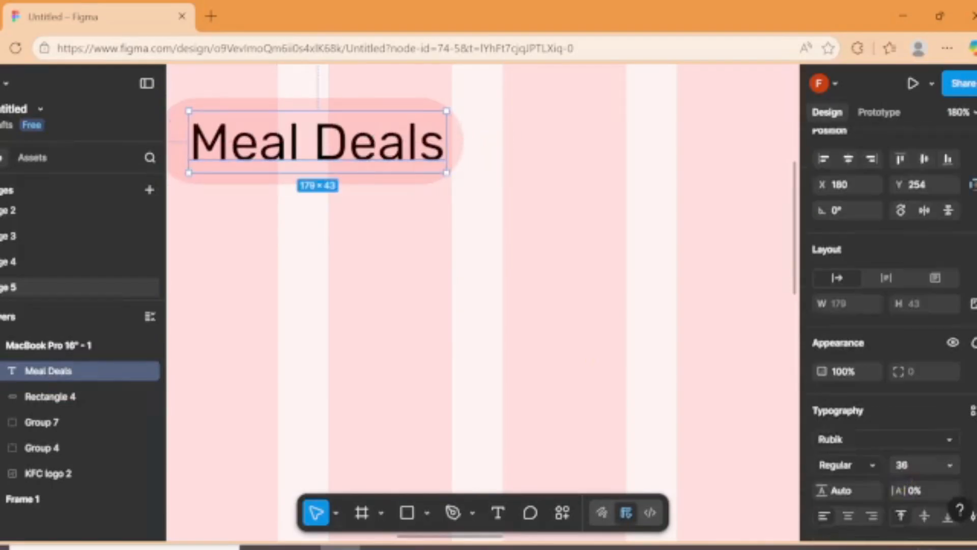
{"action": "scroll", "coordinate": [888, 407], "scroll_direction": "down", "scroll_amount": 2}
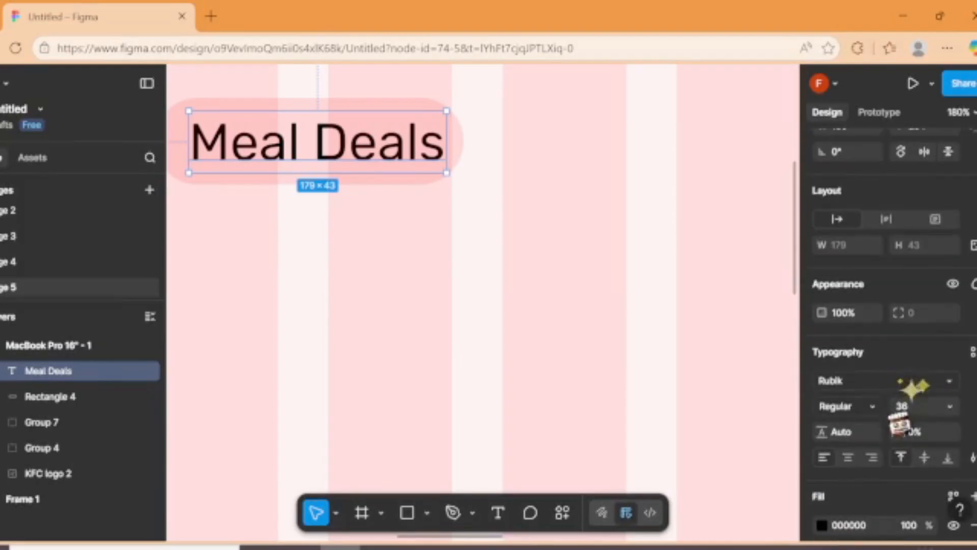
- Set the "Meal Deals" text weight to Medium and re-centre it on the pink pill at about X 172, Y 254
{"action": "left_click", "coordinate": [870, 409]}
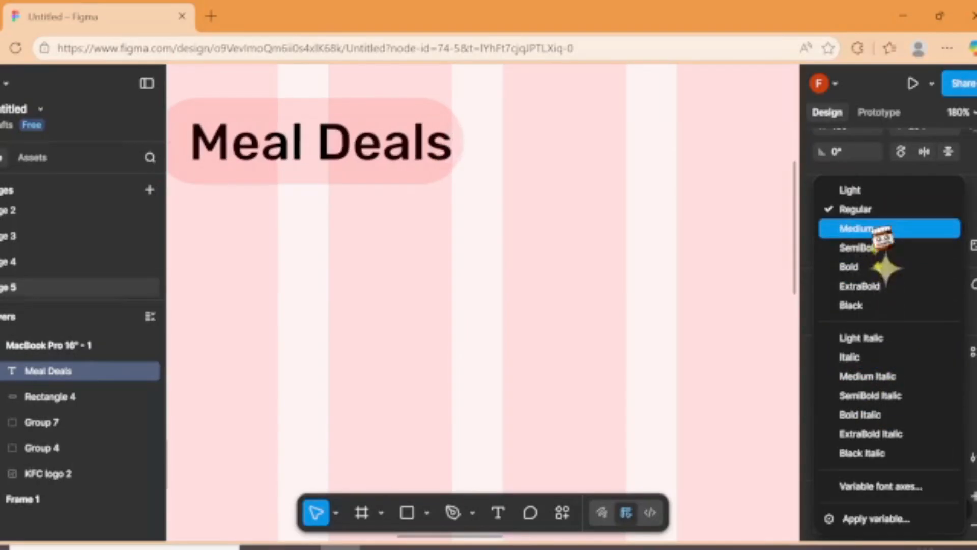
{"action": "left_click", "coordinate": [872, 229]}
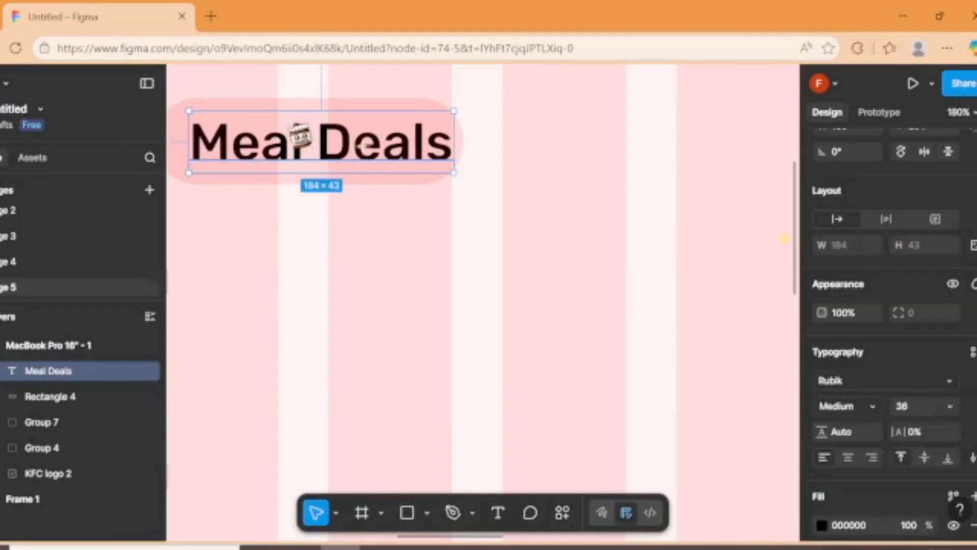
{"action": "left_click_drag", "start_coordinate": [300, 146], "coordinate": [300, 149]}
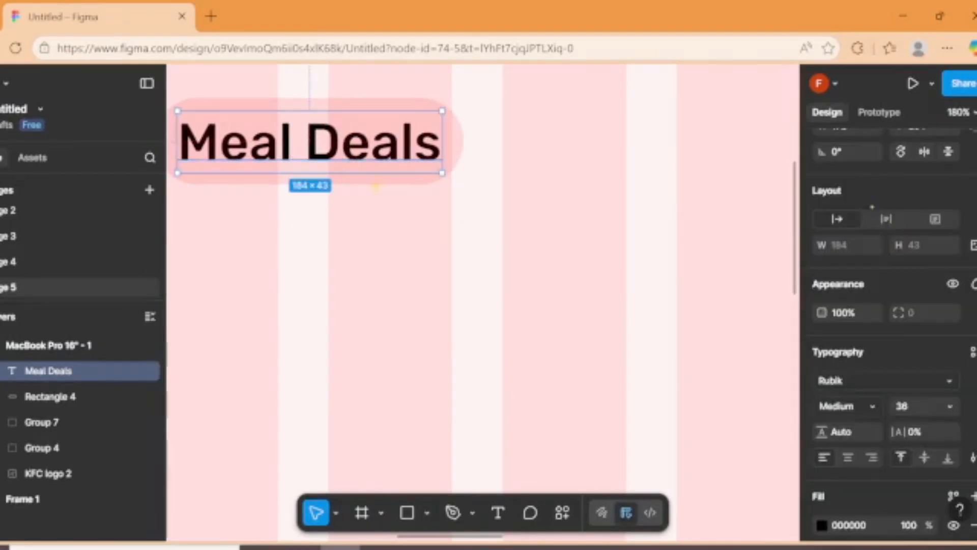
- Fill the "Meal Deals" text with the muted red D16B6B sampled from the second colour circle in Frame 1's palette
{"action": "scroll", "coordinate": [865, 356], "scroll_direction": "down", "scroll_amount": 1}
{"action": "scroll", "coordinate": [865, 356], "scroll_direction": "up", "scroll_amount": 3}
{"action": "scroll", "coordinate": [865, 356], "scroll_direction": "down", "scroll_amount": 6}
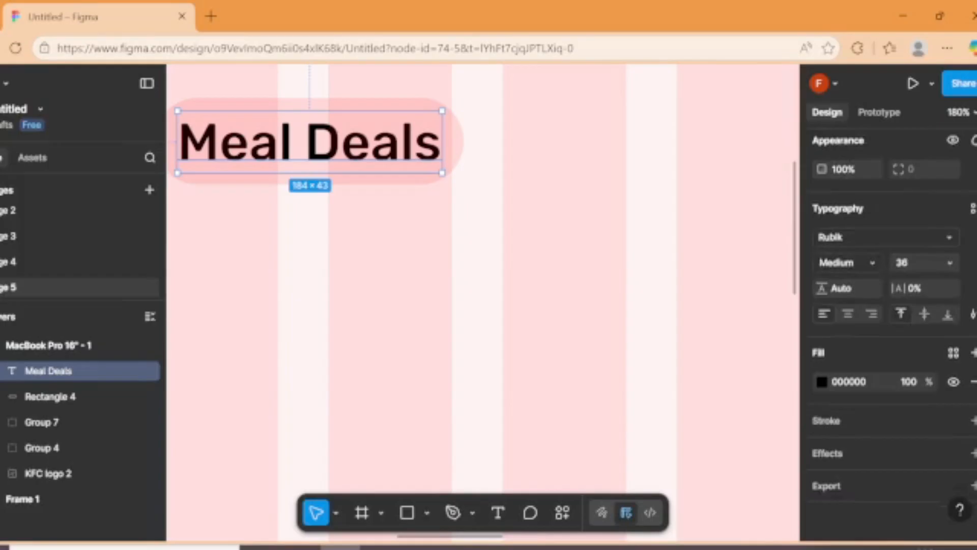
{"action": "left_click", "coordinate": [821, 380]}
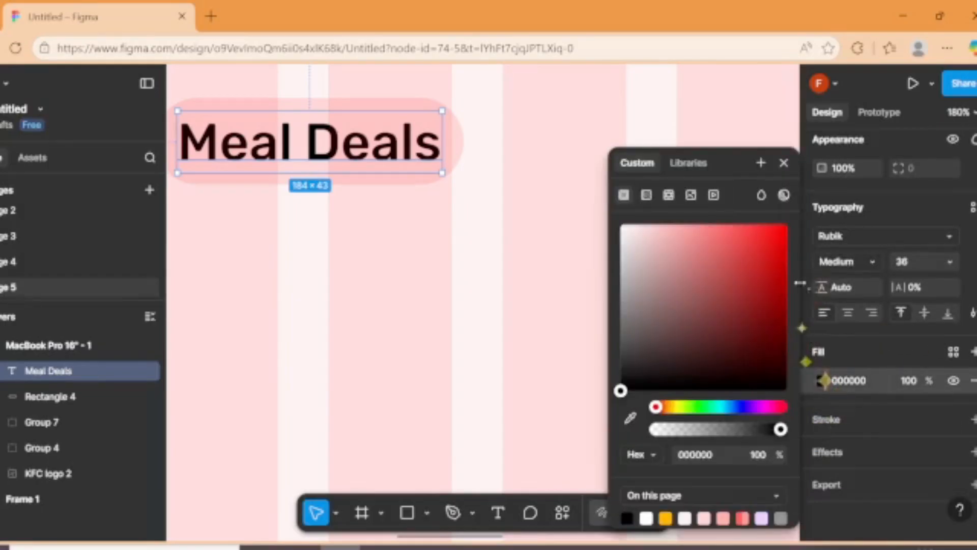
{"action": "scroll", "coordinate": [805, 321], "scroll_direction": "down", "scroll_amount": 1}
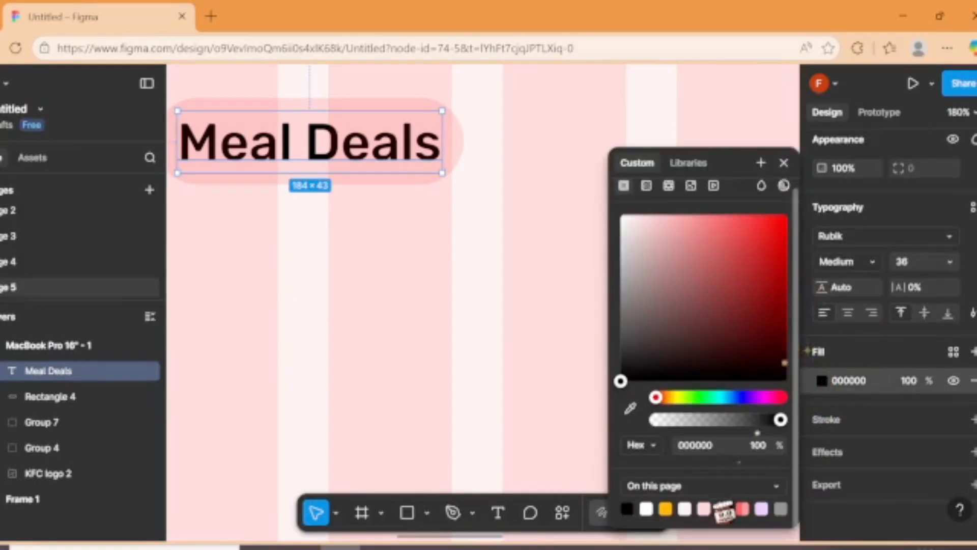
{"action": "left_click", "coordinate": [630, 407]}
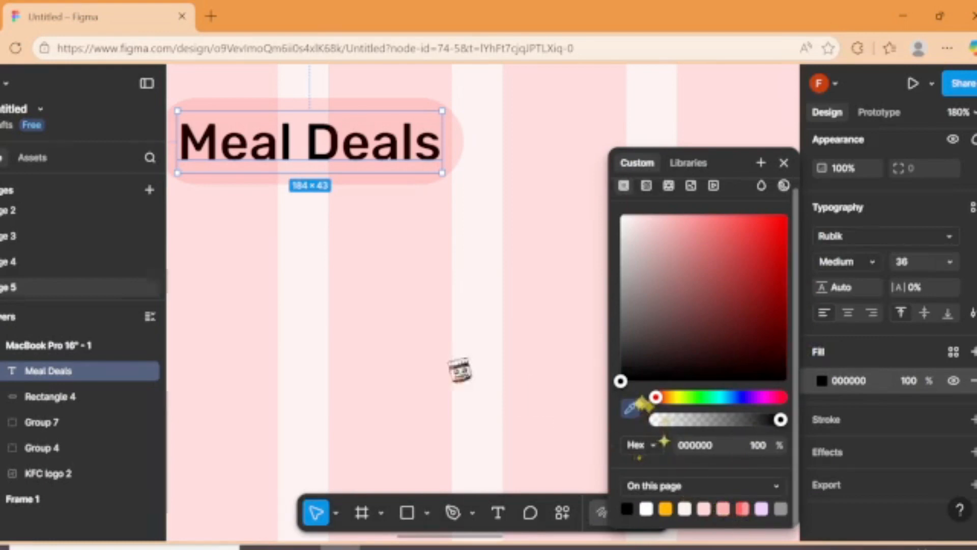
{"action": "scroll", "coordinate": [387, 323], "scroll_direction": "down", "scroll_amount": 5}
{"action": "scroll", "coordinate": [309, 351], "scroll_direction": "down", "scroll_amount": 6}
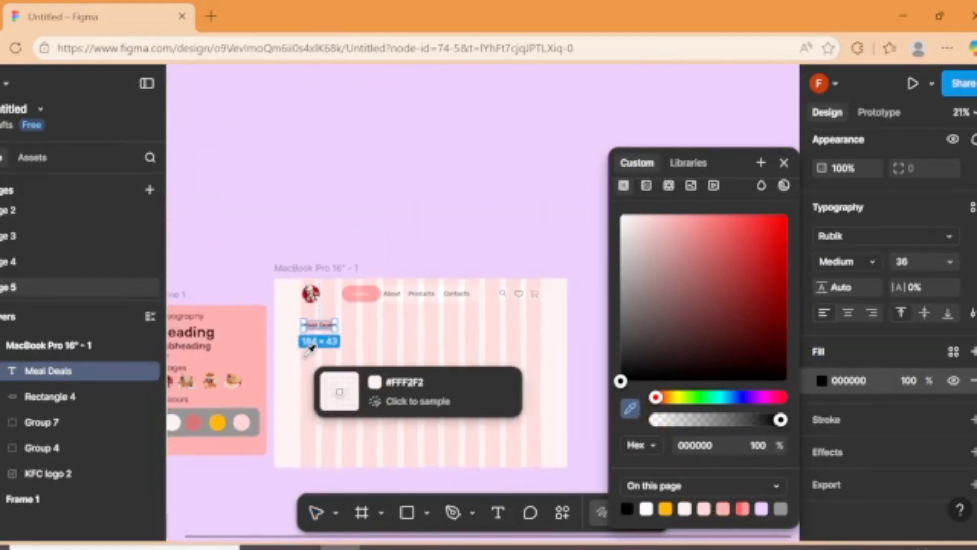
{"action": "left_click", "coordinate": [198, 422]}
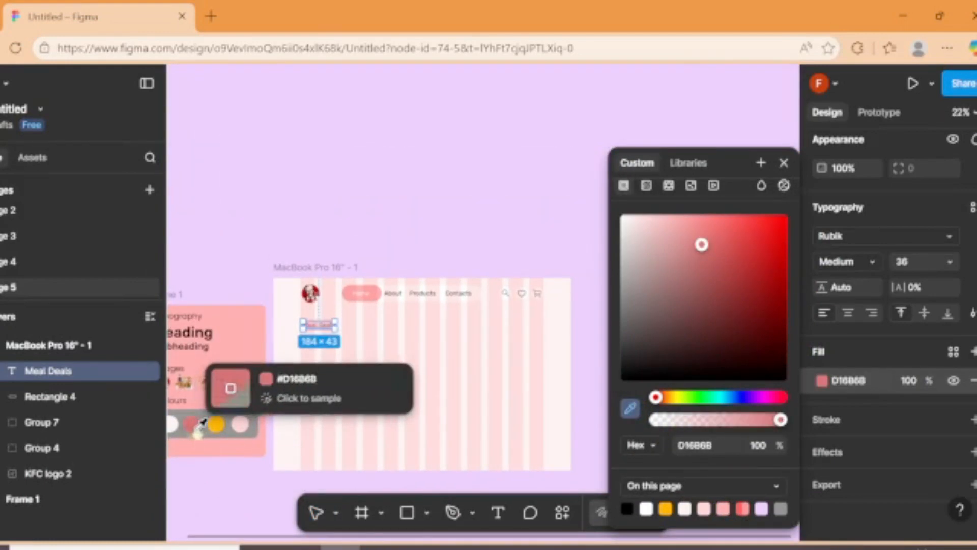
{"action": "scroll", "coordinate": [374, 313], "scroll_direction": "up", "scroll_amount": 5}
{"action": "left_click", "coordinate": [346, 174]}
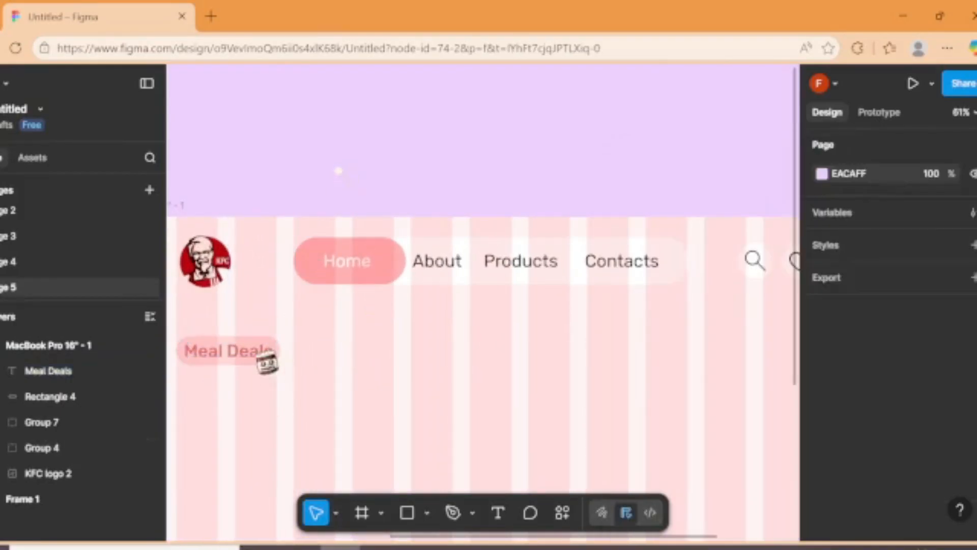
- Change the "Meal Deals" text's fill to the brighter red FF3F3F
{"action": "left_click", "coordinate": [270, 355]}
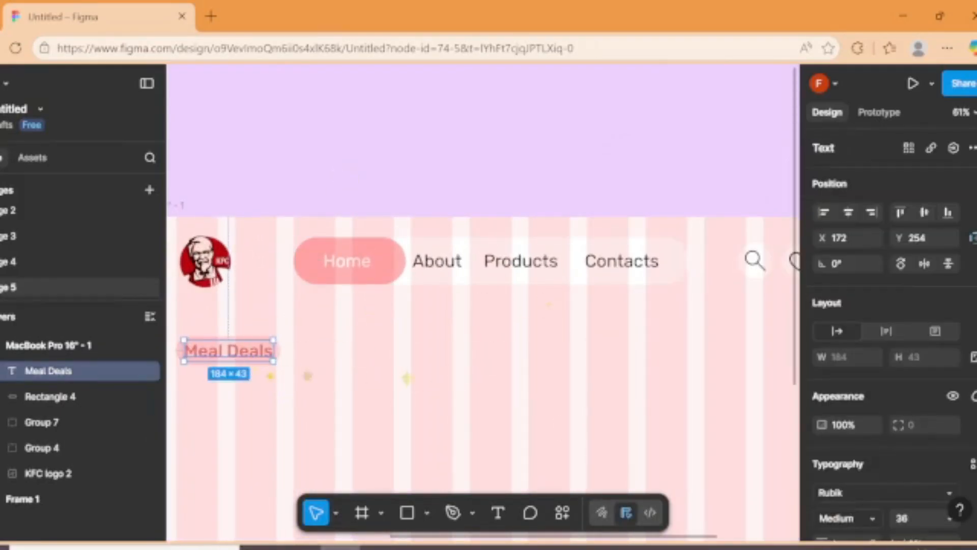
{"action": "scroll", "coordinate": [885, 356], "scroll_direction": "down", "scroll_amount": 4}
{"action": "left_click", "coordinate": [837, 460]}
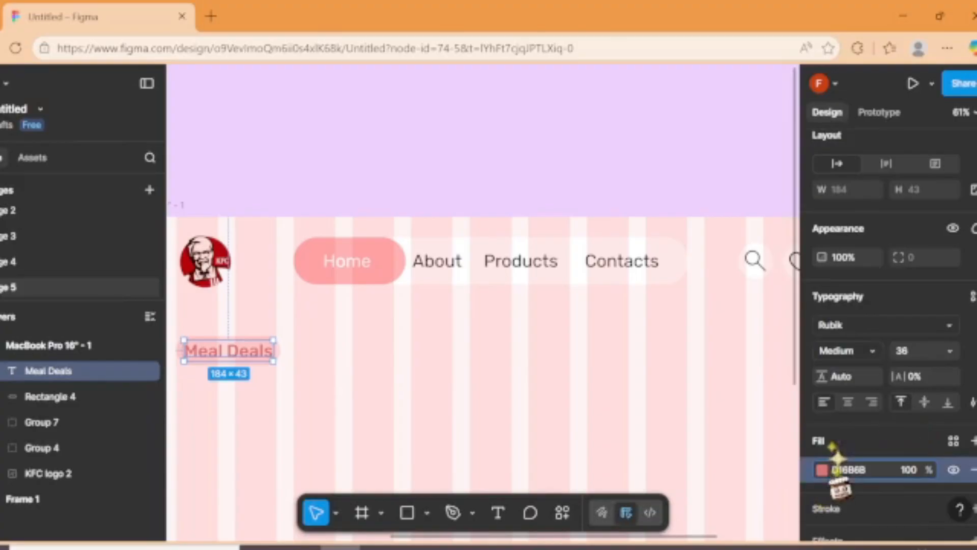
{"action": "left_click", "coordinate": [820, 478]}
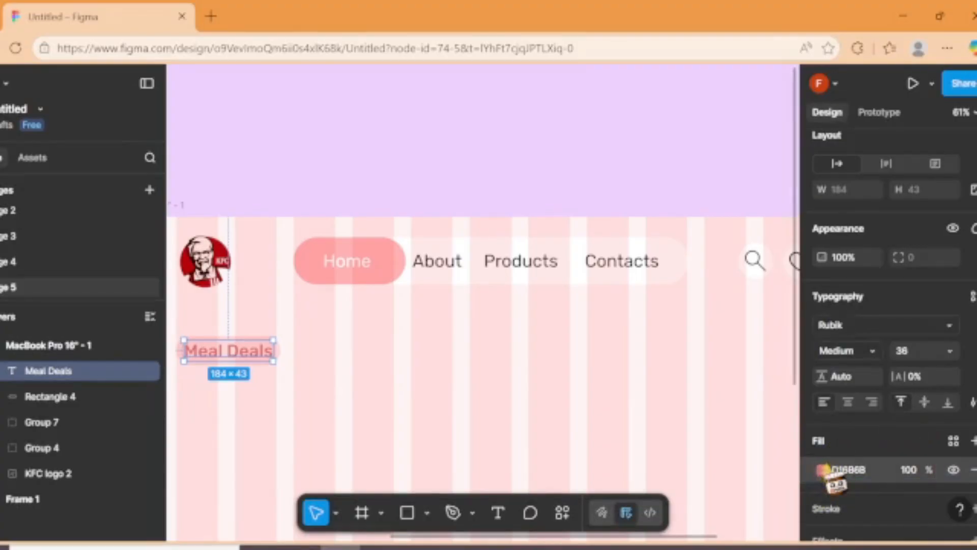
{"action": "left_click", "coordinate": [822, 470]}
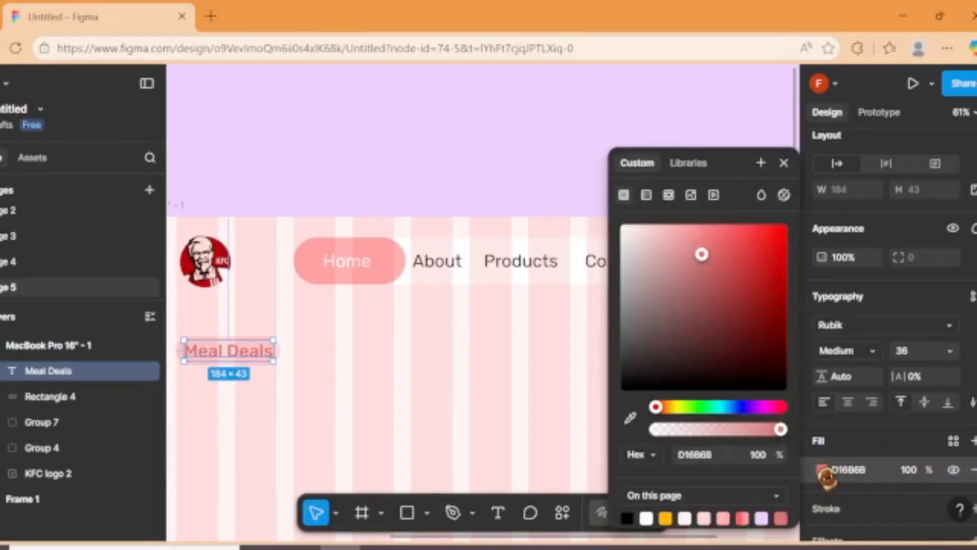
{"action": "left_click", "coordinate": [687, 224]}
{"action": "left_click_drag", "start_coordinate": [686, 224], "coordinate": [745, 224]}
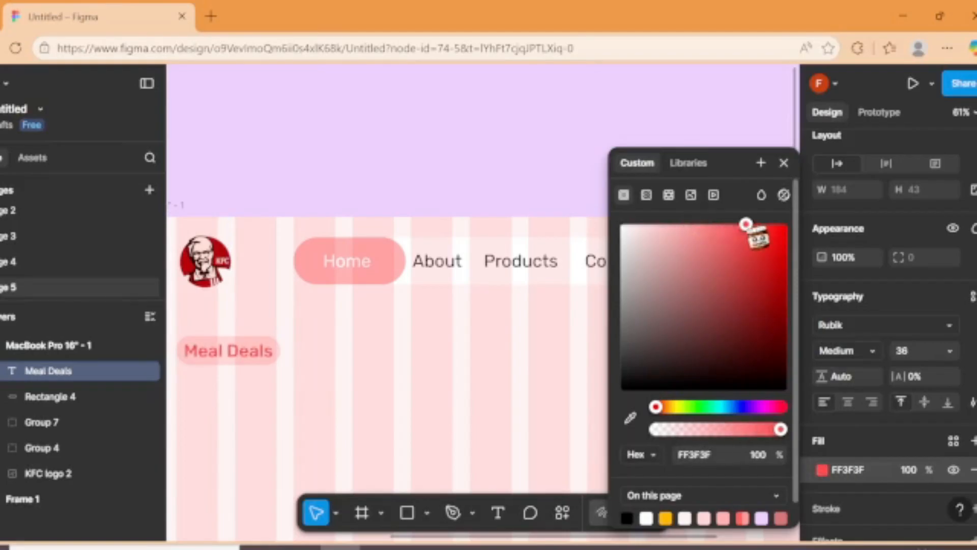
{"action": "left_click", "coordinate": [392, 157]}
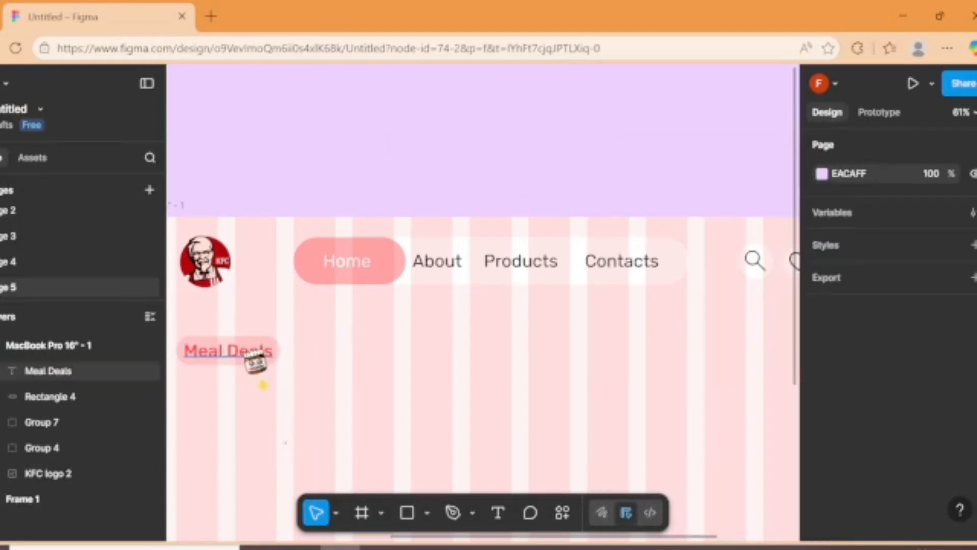
- Group the "Meal Deals" text with its pink rounded rectangle
{"action": "left_click", "coordinate": [255, 355]}
{"action": "scroll", "coordinate": [262, 373], "scroll_direction": "up", "scroll_amount": 5}
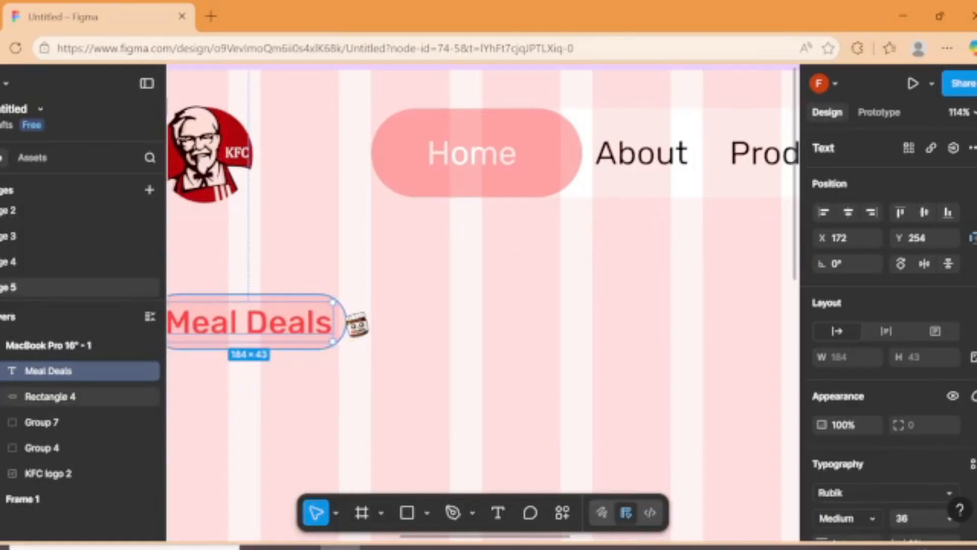
{"action": "left_click", "coordinate": [354, 321], "text": "shift"}
{"action": "key", "text": "ctrl+g"}
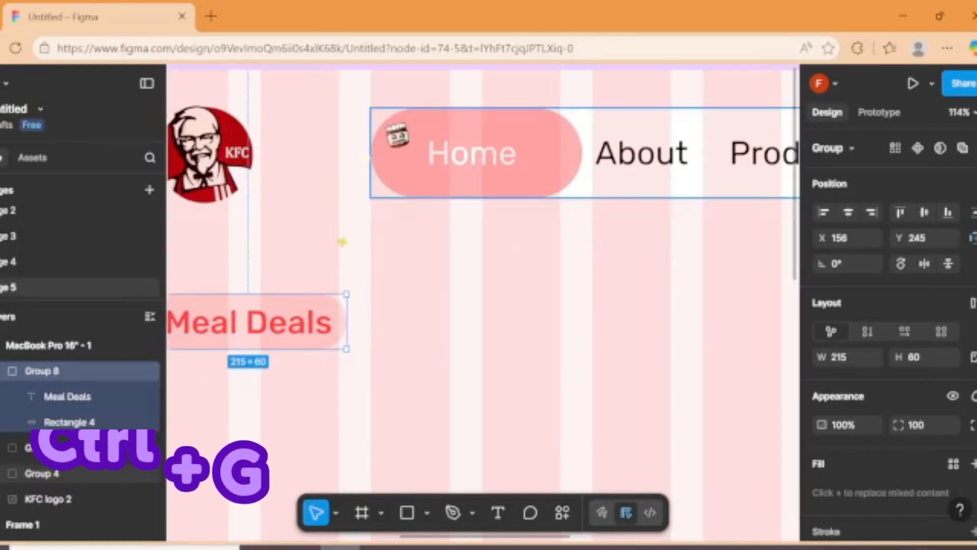
- Run the Iconify plugin on the MacBook Pro 16" frame and search its icons for "star"
{"action": "scroll", "coordinate": [398, 135], "scroll_direction": "down", "scroll_amount": 5}
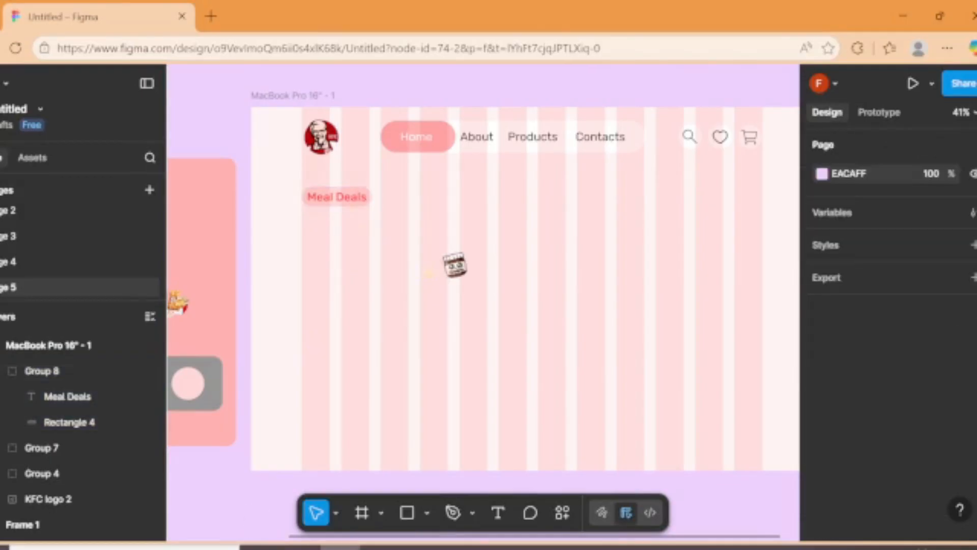
{"action": "right_click", "coordinate": [451, 260]}
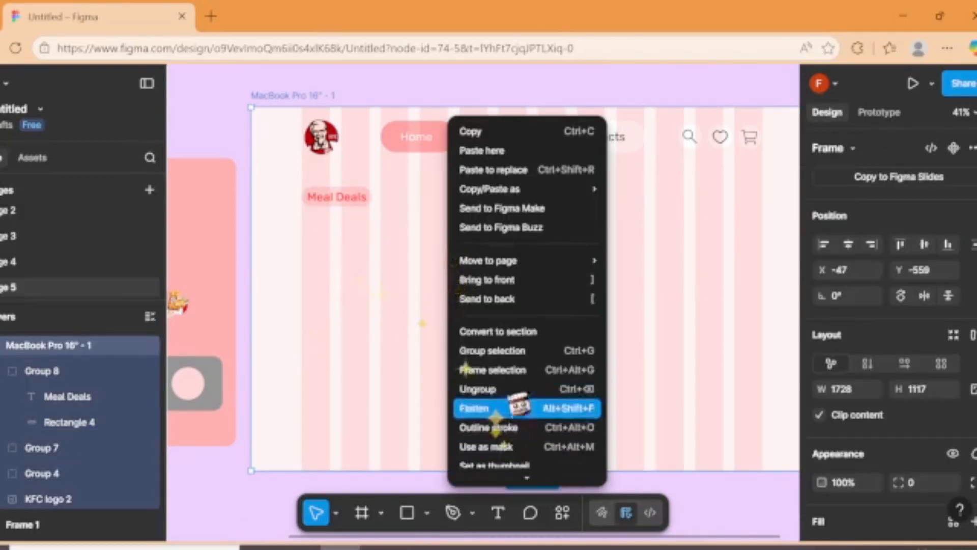
{"action": "scroll", "coordinate": [535, 476], "scroll_direction": "down", "scroll_amount": 6}
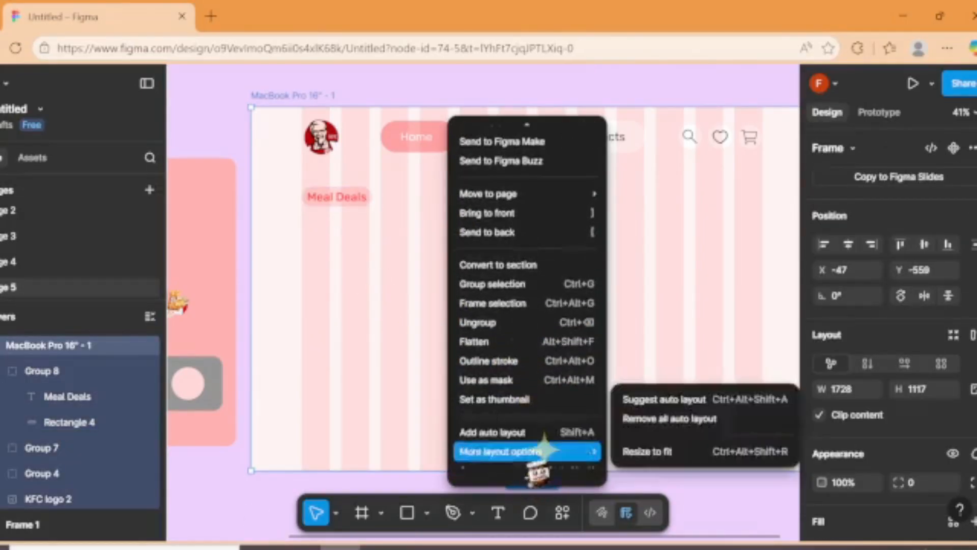
{"action": "mouse_move", "coordinate": [565, 393]}
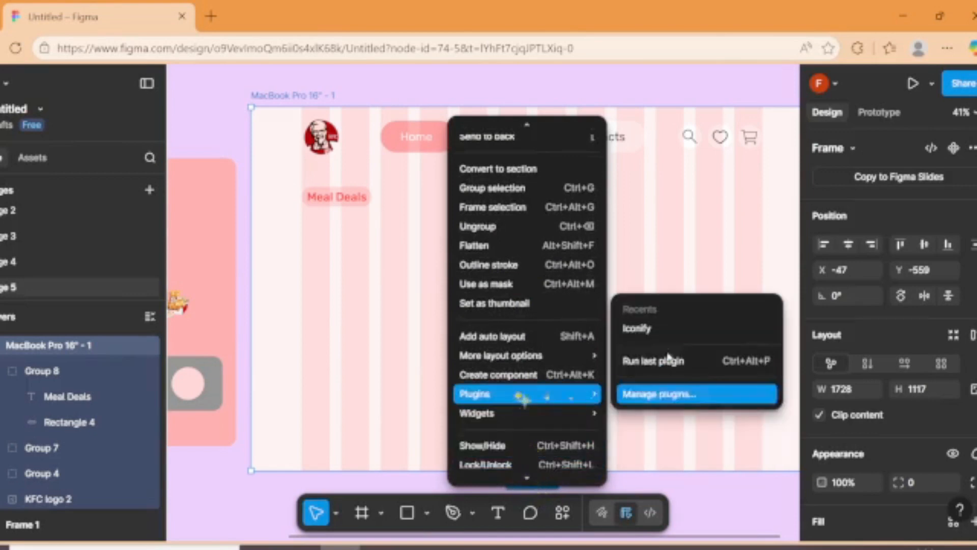
{"action": "left_click", "coordinate": [672, 334]}
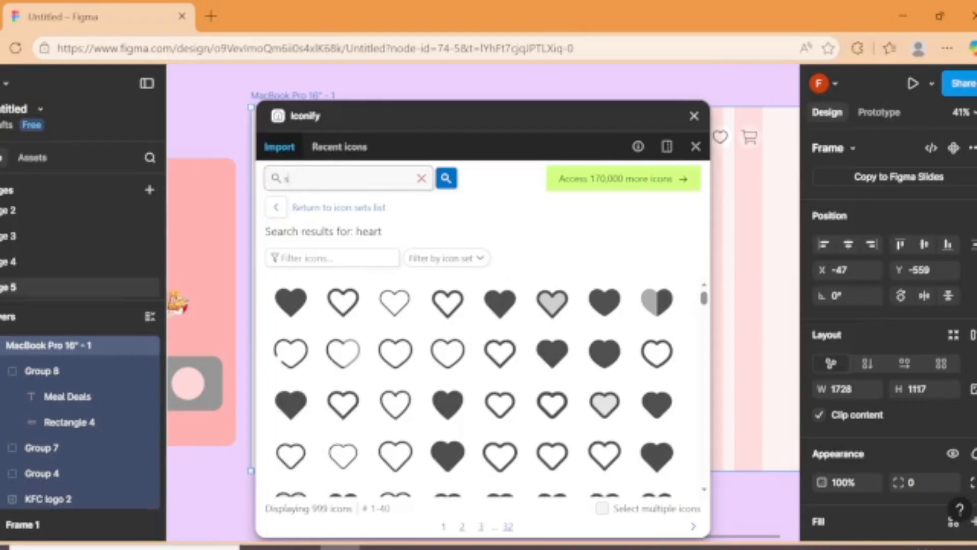
{"action": "type", "text": "s"}
{"action": "key", "text": "Return"}
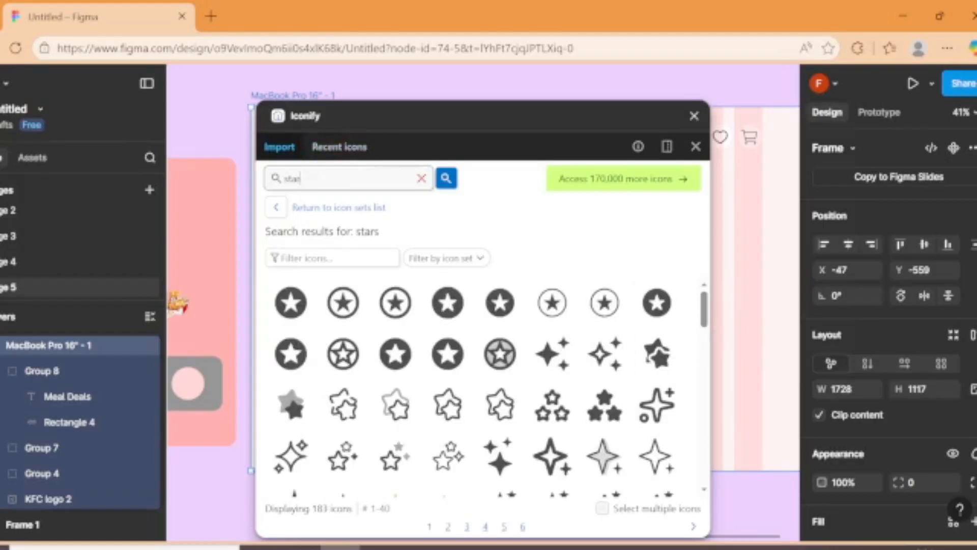
{"action": "left_click", "coordinate": [446, 177]}
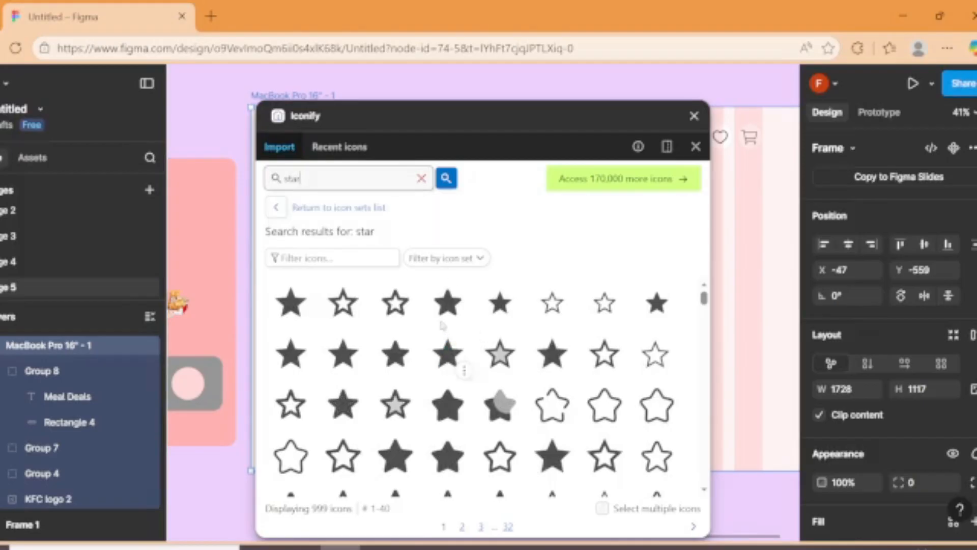
- Import the solid rounded star in white (#fff) as a frame into MacBook Pro 16" - 1 and close Iconify
{"action": "left_click", "coordinate": [448, 303]}
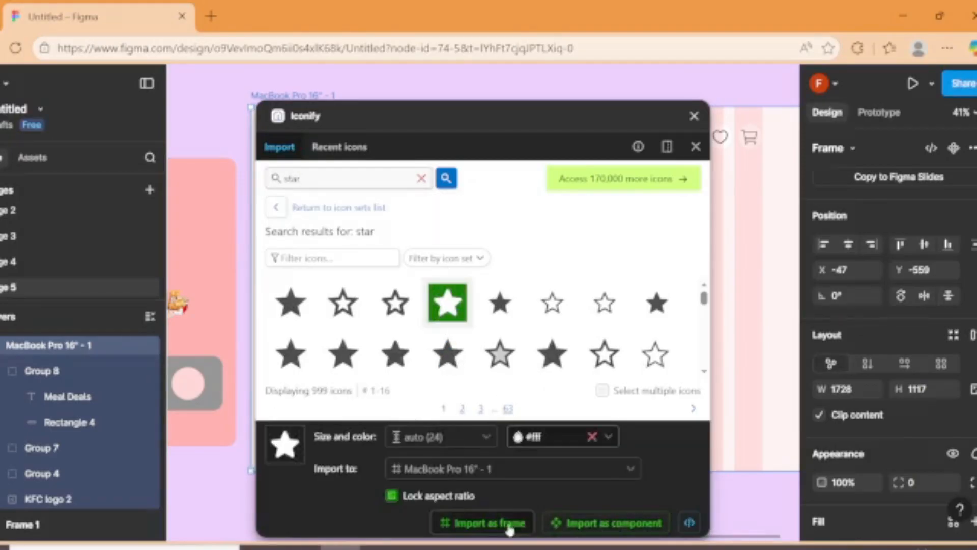
{"action": "left_click", "coordinate": [508, 528]}
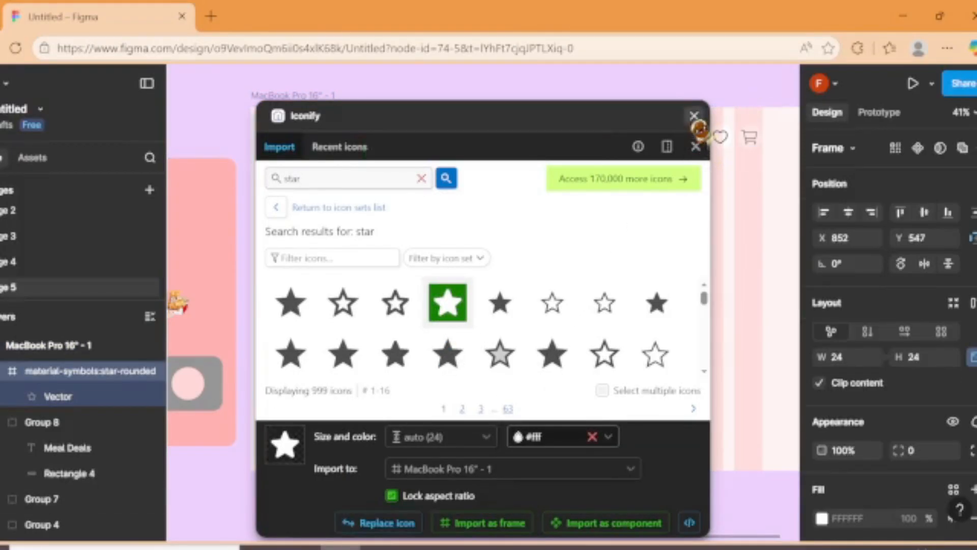
{"action": "left_click", "coordinate": [694, 116]}
{"action": "scroll", "coordinate": [526, 265], "scroll_direction": "up", "scroll_amount": 5}
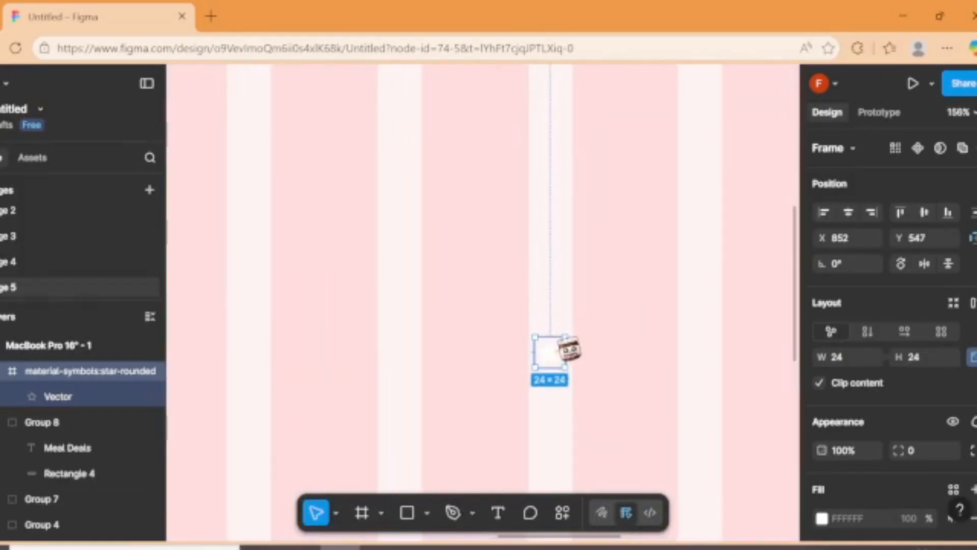
{"action": "left_click", "coordinate": [823, 518]}
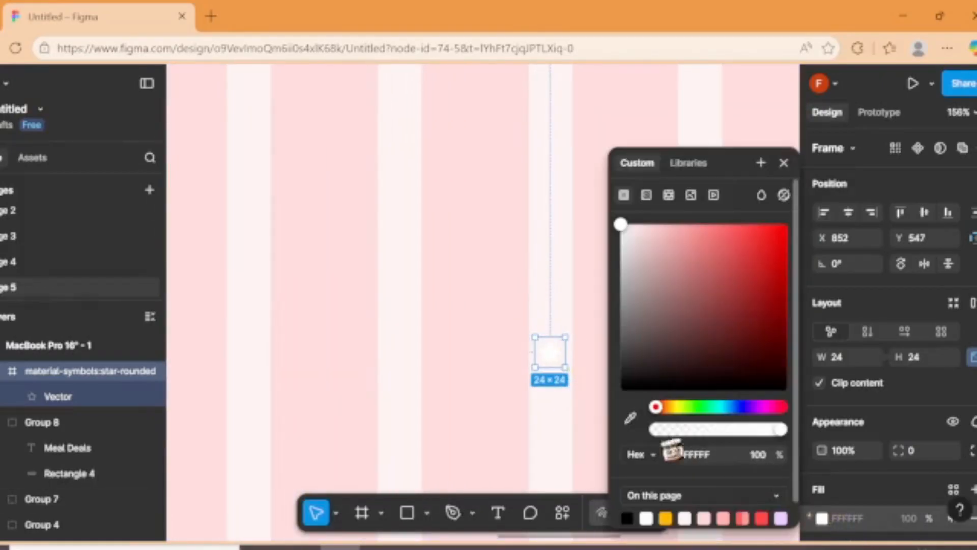
{"action": "left_click", "coordinate": [553, 315]}
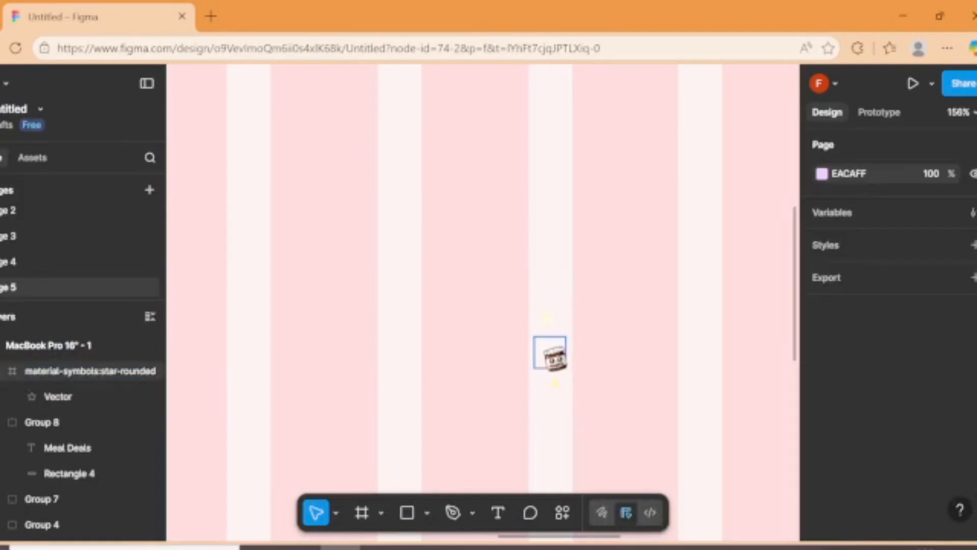
- Move the star vector out of its icon frame to about X 918, Y 539 and delete the emptied frame
{"action": "left_click", "coordinate": [557, 355]}
{"action": "left_click", "coordinate": [564, 356]}
{"action": "left_click_drag", "start_coordinate": [563, 356], "coordinate": [631, 347]}
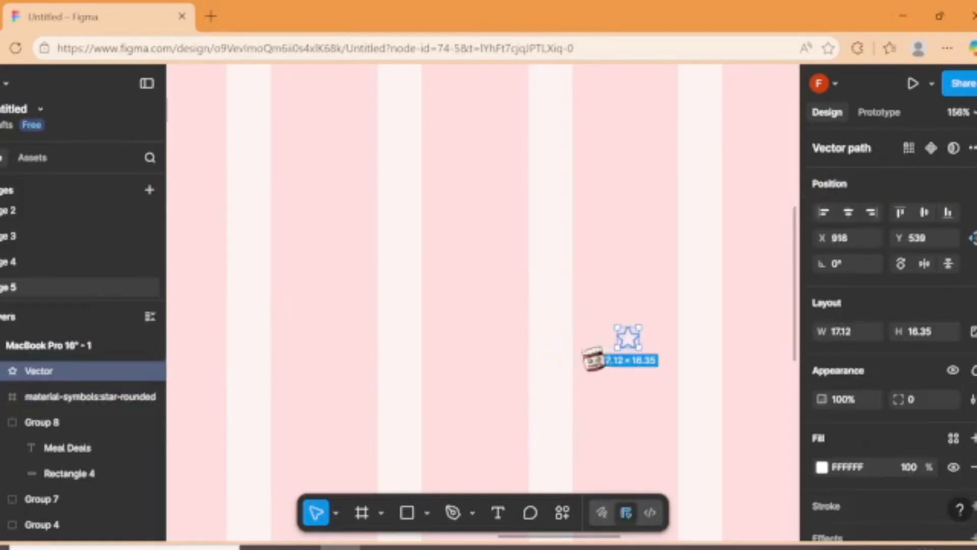
{"action": "left_click", "coordinate": [564, 365]}
{"action": "key", "text": "Delete"}
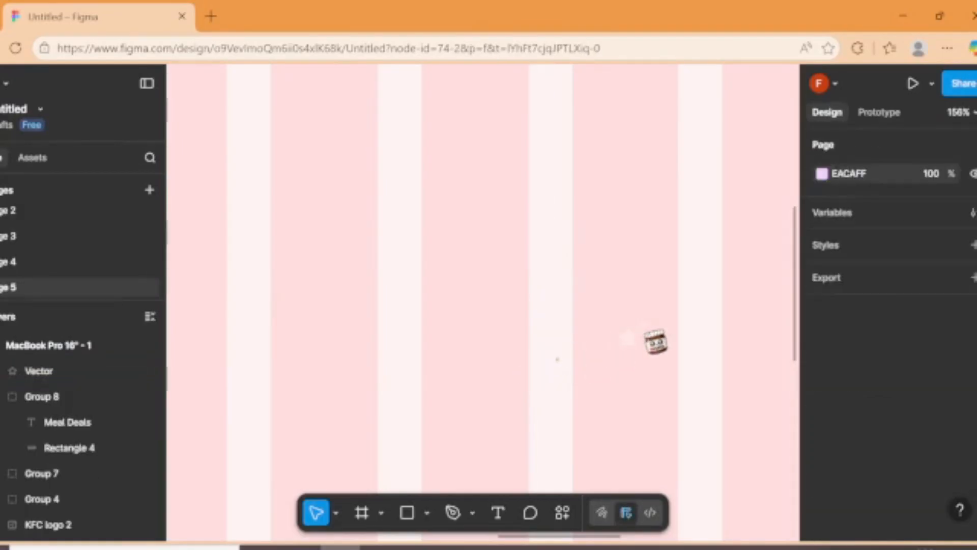
- Fill the star vector with the yellow FFAE00 sampled from the Colours palette in Frame 1
{"action": "left_click", "coordinate": [629, 336]}
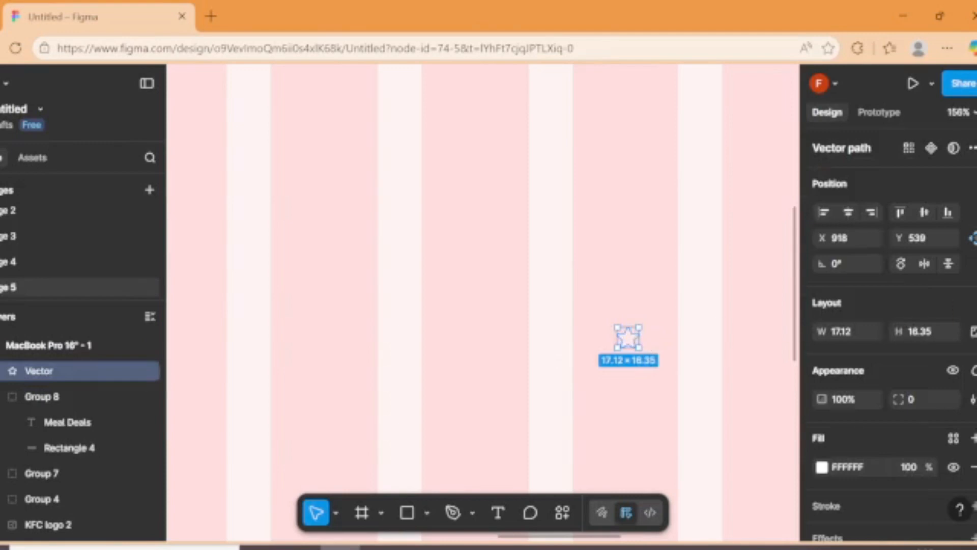
{"action": "scroll", "coordinate": [865, 356], "scroll_direction": "down", "scroll_amount": 3}
{"action": "left_click", "coordinate": [821, 380]}
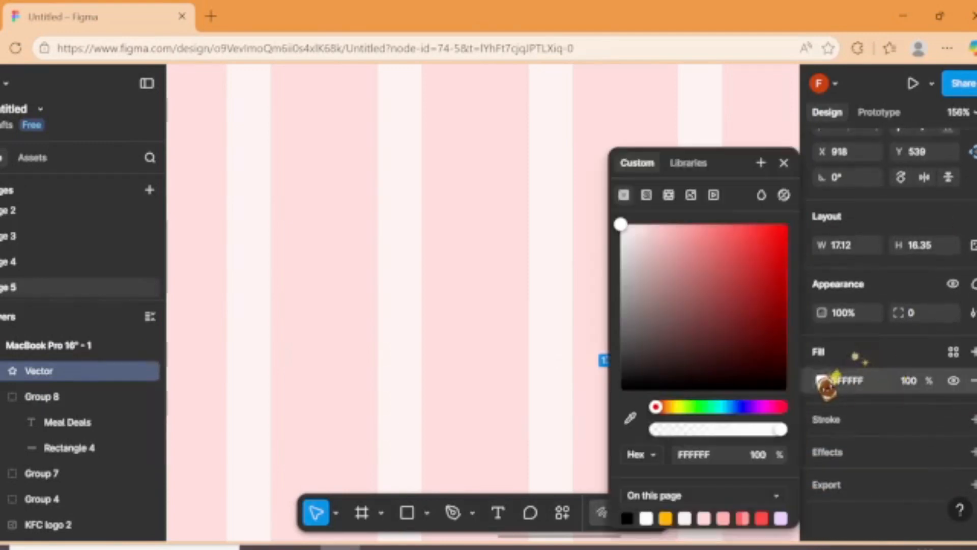
{"action": "scroll", "coordinate": [591, 346], "scroll_direction": "down", "scroll_amount": 6}
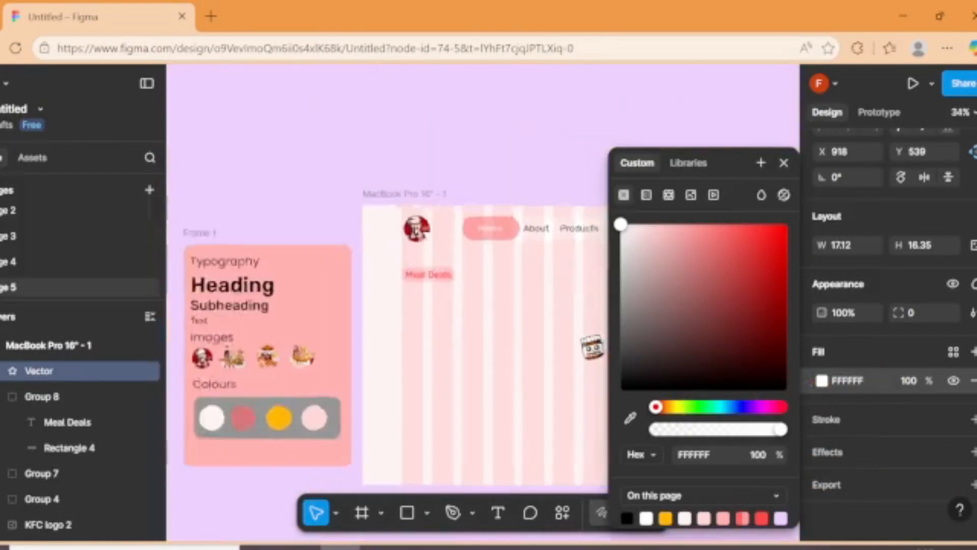
{"action": "scroll", "coordinate": [585, 341], "scroll_direction": "down", "scroll_amount": 2}
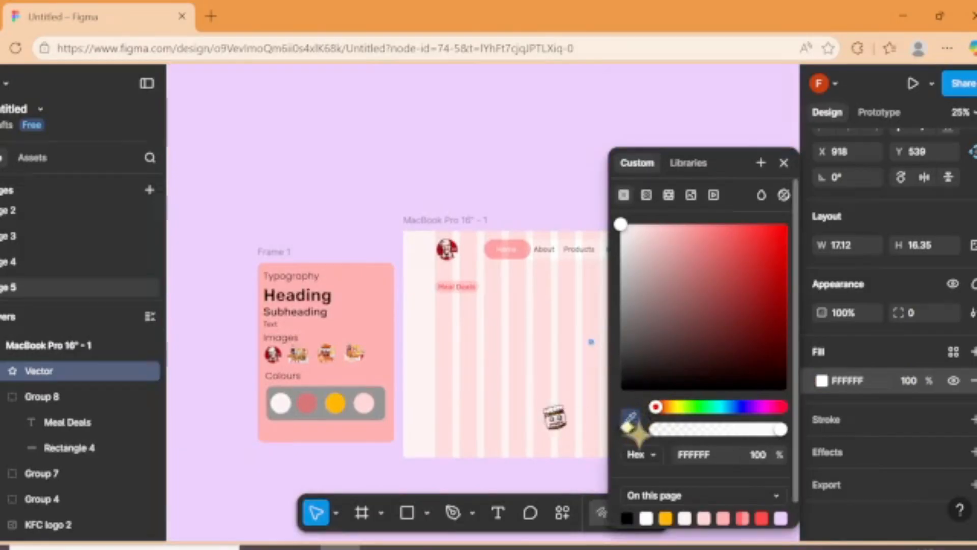
{"action": "left_click", "coordinate": [338, 403]}
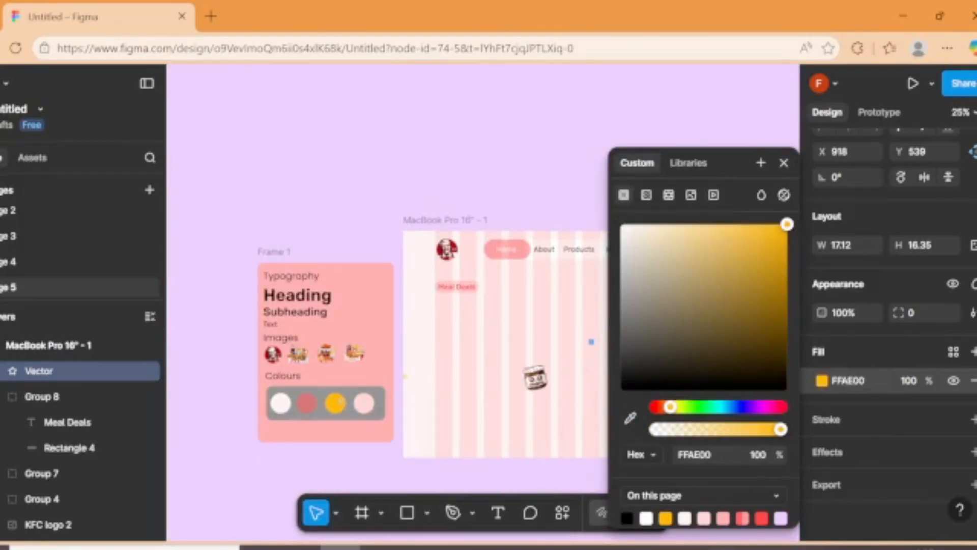
{"action": "left_click", "coordinate": [783, 163]}
- Enlarge the star to 43 × 41 and place it directly under the "Meal Deals" pill at X 156, Y 318
{"action": "scroll", "coordinate": [570, 405], "scroll_direction": "up", "scroll_amount": 6}
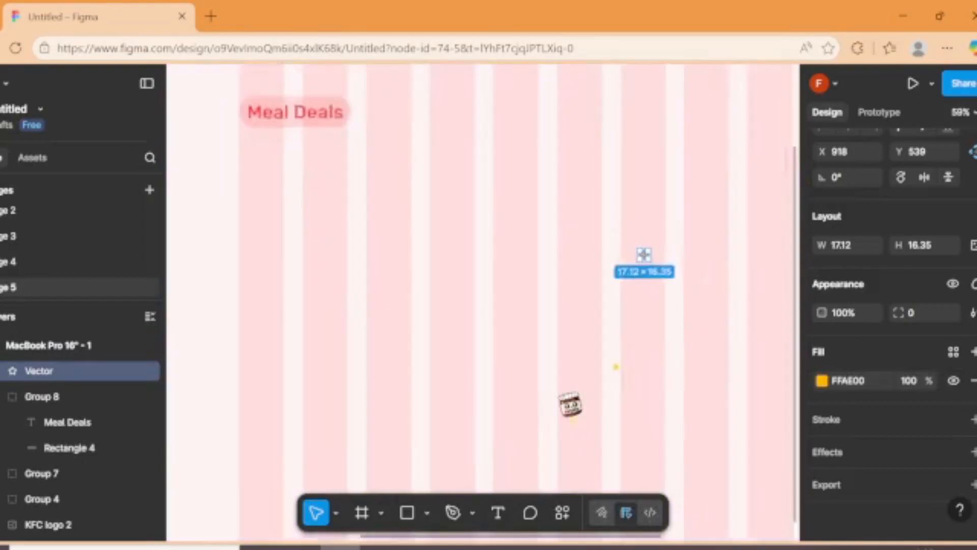
{"action": "left_click_drag", "start_coordinate": [694, 201], "coordinate": [309, 341]}
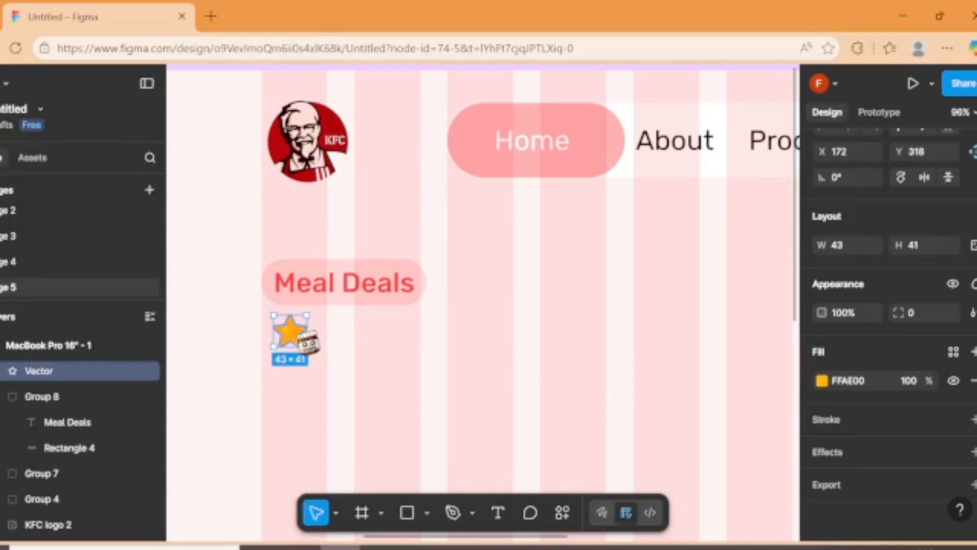
{"action": "left_click_drag", "start_coordinate": [288, 329], "coordinate": [278, 328]}
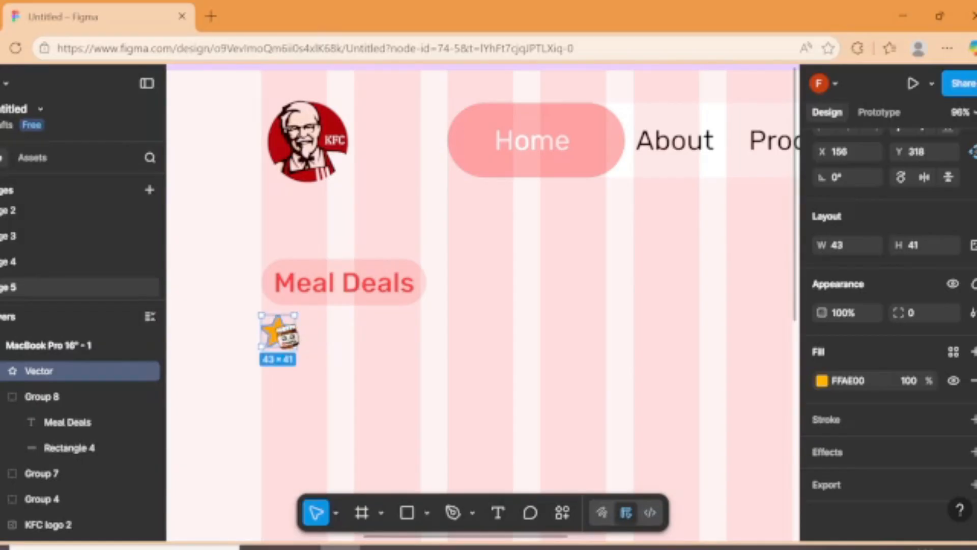
- Duplicate the star four times to the right with equal spacing to form a row of five stars
{"action": "key", "text": "ctrl+d"}
{"action": "left_click_drag", "start_coordinate": [288, 336], "coordinate": [329, 335]}
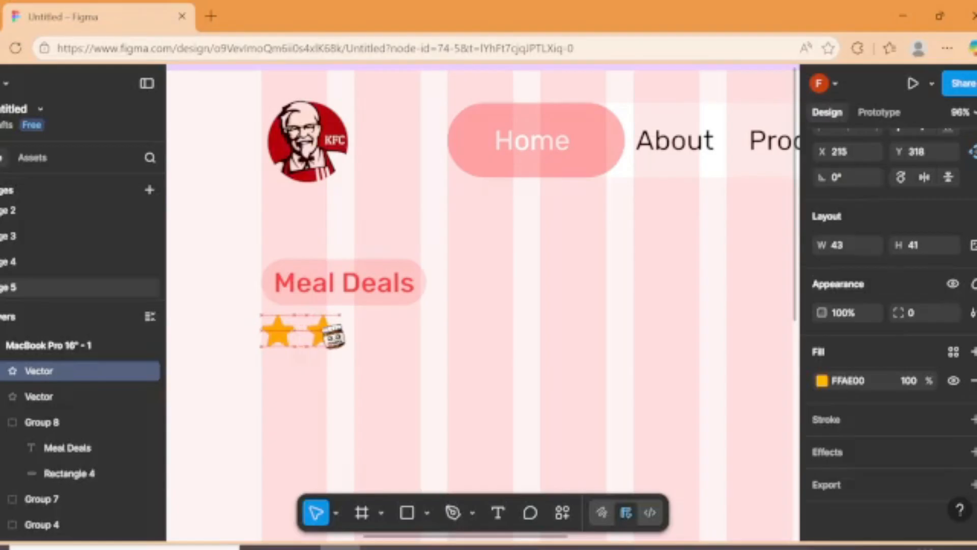
{"action": "key", "text": "ctrl+d"}
{"action": "key", "text": "ctrl+d"}
{"action": "key", "text": "ctrl+d"}
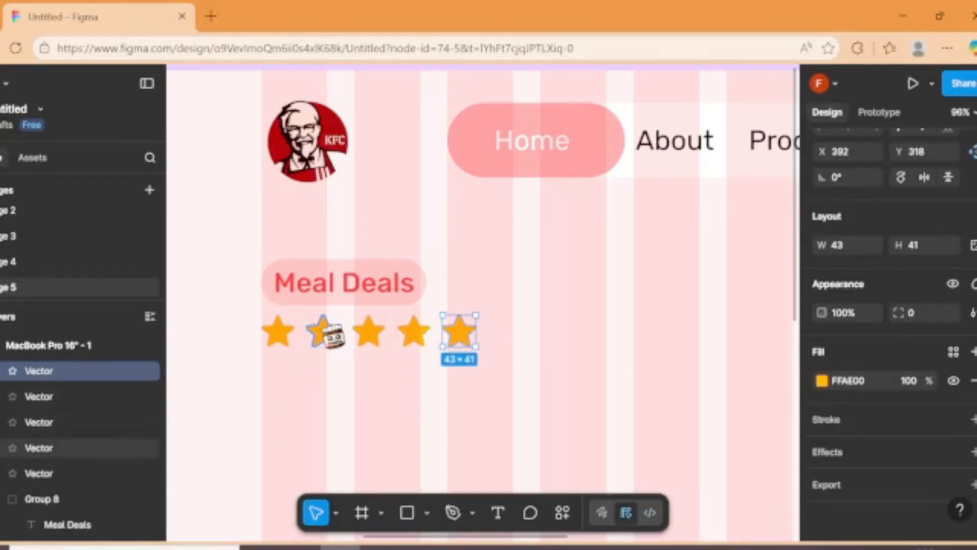
- Group the five yellow stars below the "Meal Deals" pill
{"action": "left_click", "coordinate": [414, 331], "text": "shift"}
{"action": "left_click", "coordinate": [368, 331], "text": "shift"}
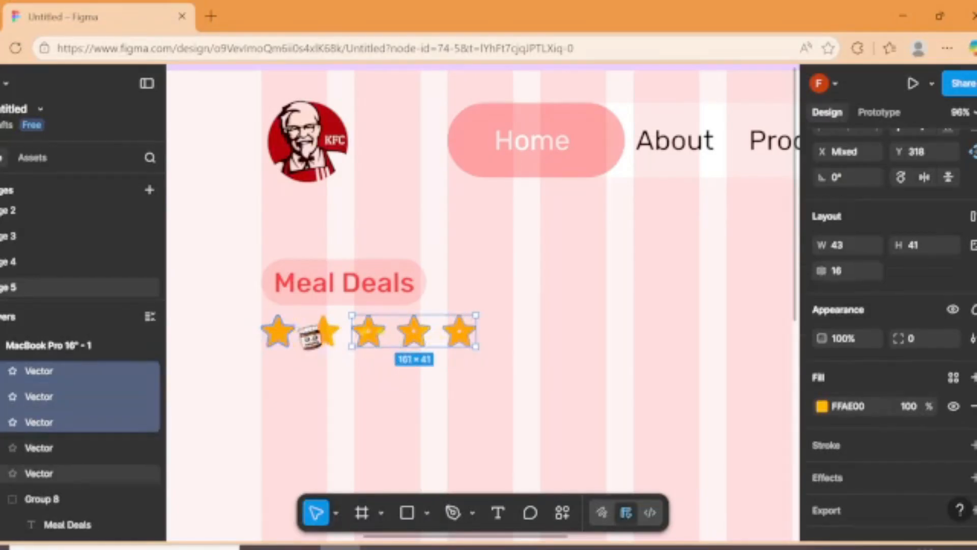
{"action": "left_click", "coordinate": [318, 333], "text": "shift"}
{"action": "left_click", "coordinate": [285, 333], "text": "shift"}
{"action": "key", "text": "ctrl+g"}
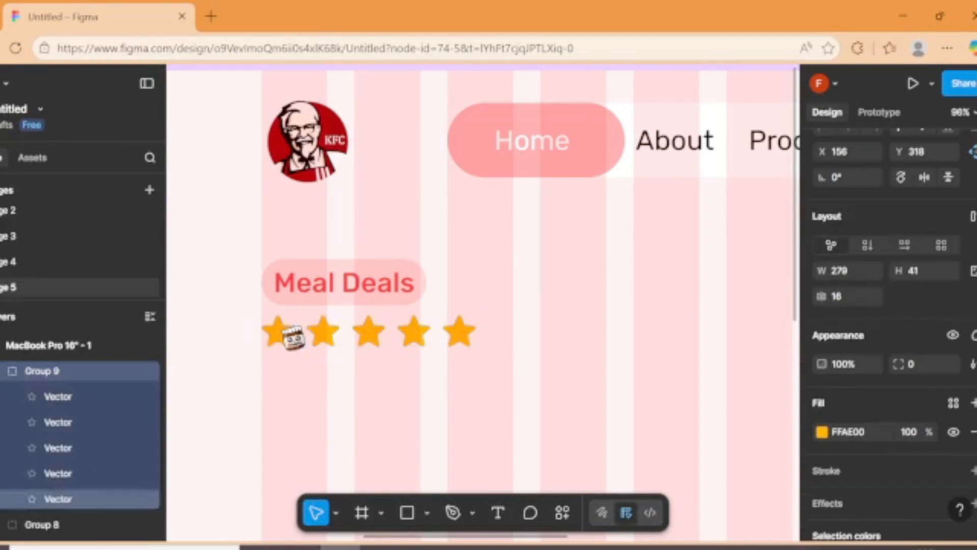
{"action": "left_click", "coordinate": [600, 356]}
- Copy the Heading text sample from Frame 1 onto the empty canvas above it, at X -897, Y -1212
{"action": "scroll", "coordinate": [614, 380], "scroll_direction": "down", "scroll_amount": 10}
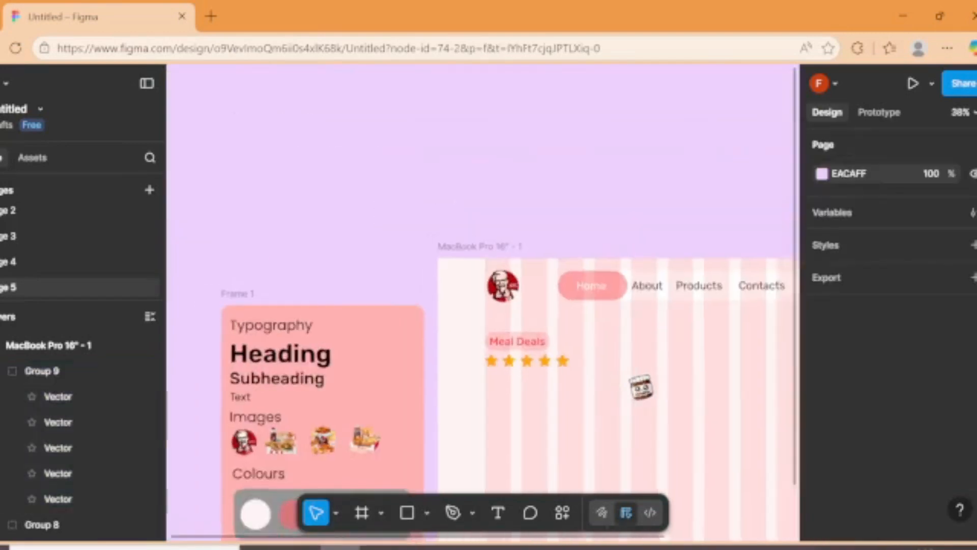
{"action": "scroll", "coordinate": [561, 191], "scroll_direction": "up", "scroll_amount": 4}
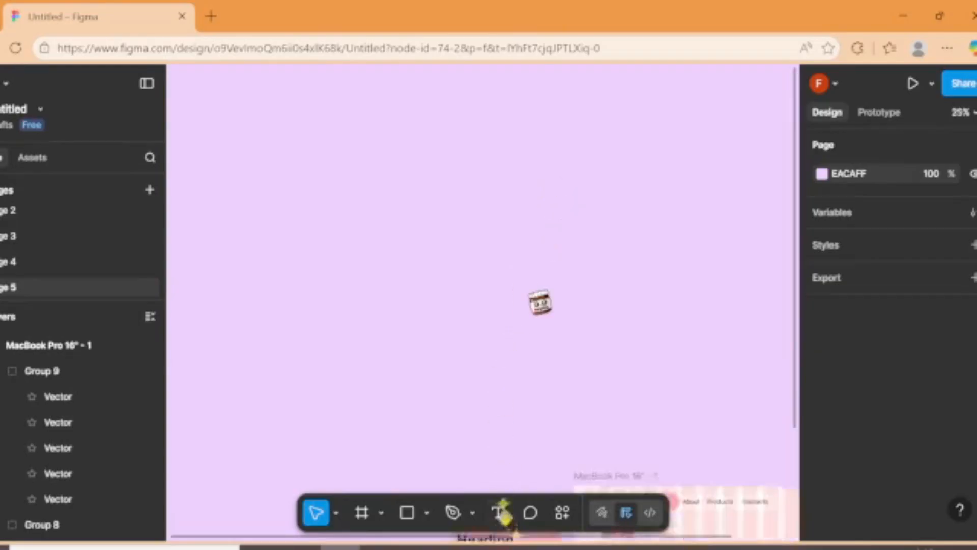
{"action": "scroll", "coordinate": [537, 326], "scroll_direction": "down", "scroll_amount": 6}
{"action": "double_click", "coordinate": [511, 379]}
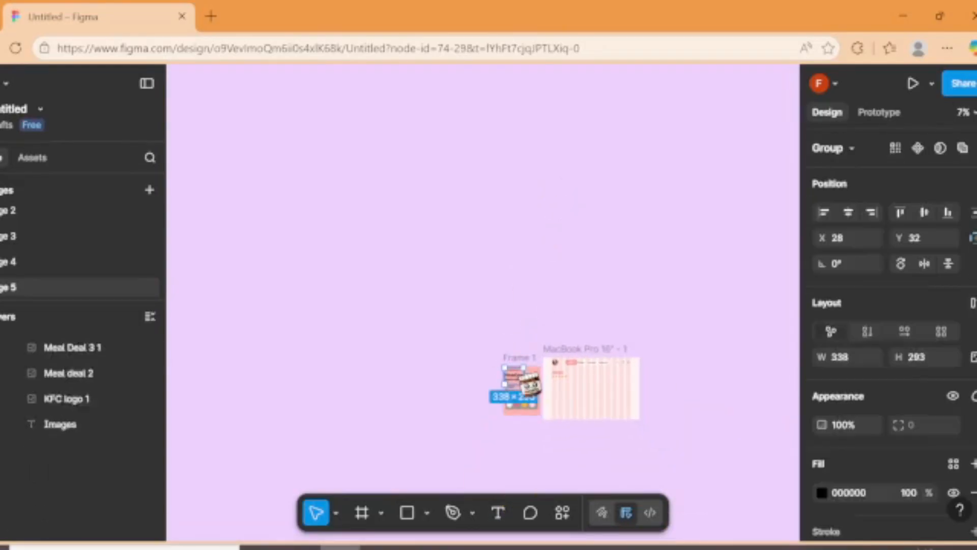
{"action": "scroll", "coordinate": [524, 379], "scroll_direction": "up", "scroll_amount": 4}
{"action": "left_click", "coordinate": [531, 387]}
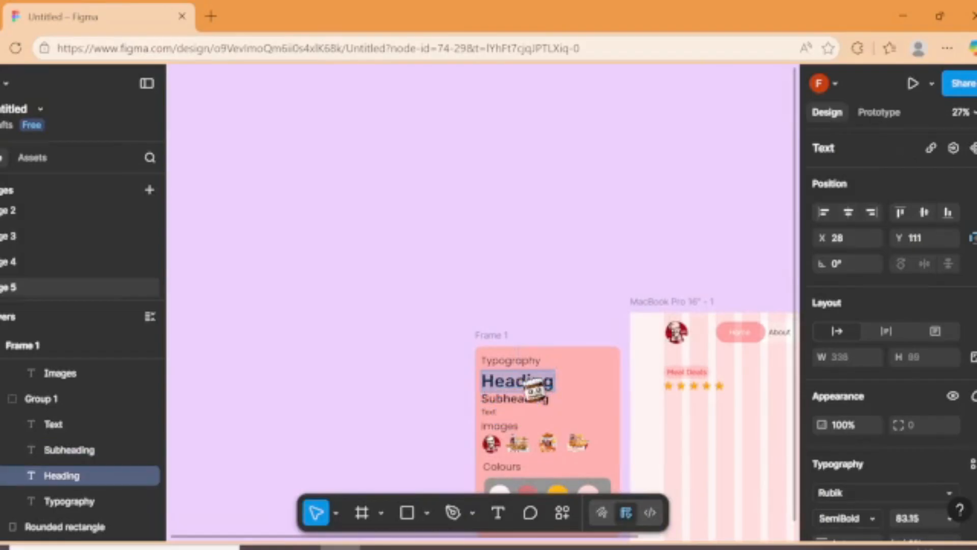
{"action": "left_click_drag", "start_coordinate": [524, 391], "coordinate": [502, 195]}
{"action": "scroll", "coordinate": [503, 195], "scroll_direction": "up", "scroll_amount": 5}
- Replace the copied heading's text with "LUNCH MEAL DEAL" and begin a second line
{"action": "double_click", "coordinate": [503, 195]}
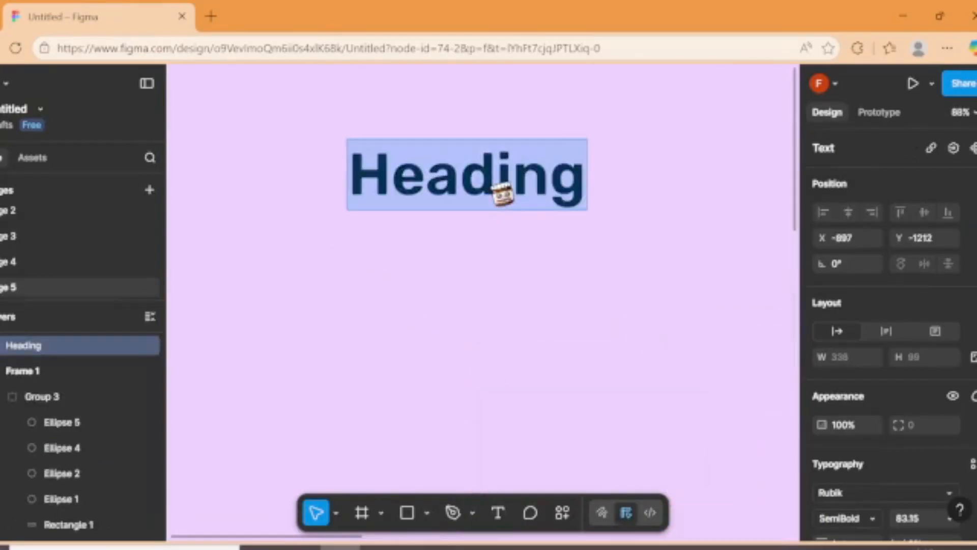
{"action": "key", "text": "BackSpace"}
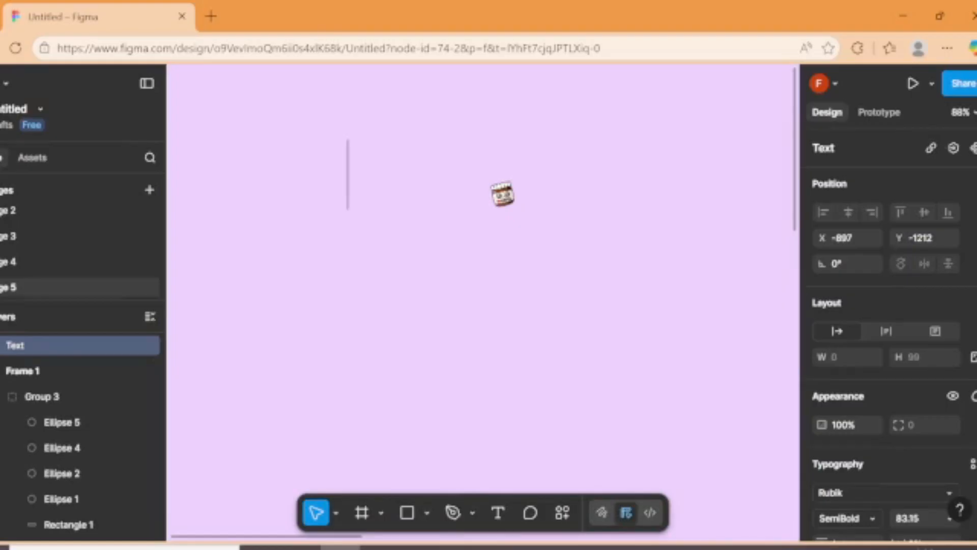
{"action": "type", "text": "Lu"}
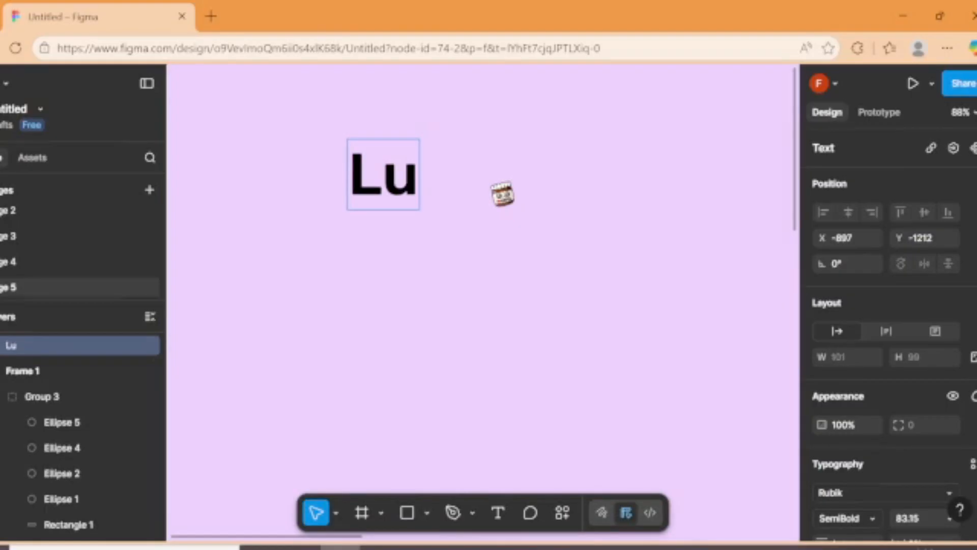
{"action": "key", "text": "BackSpace"}
{"action": "type", "text": "U"}
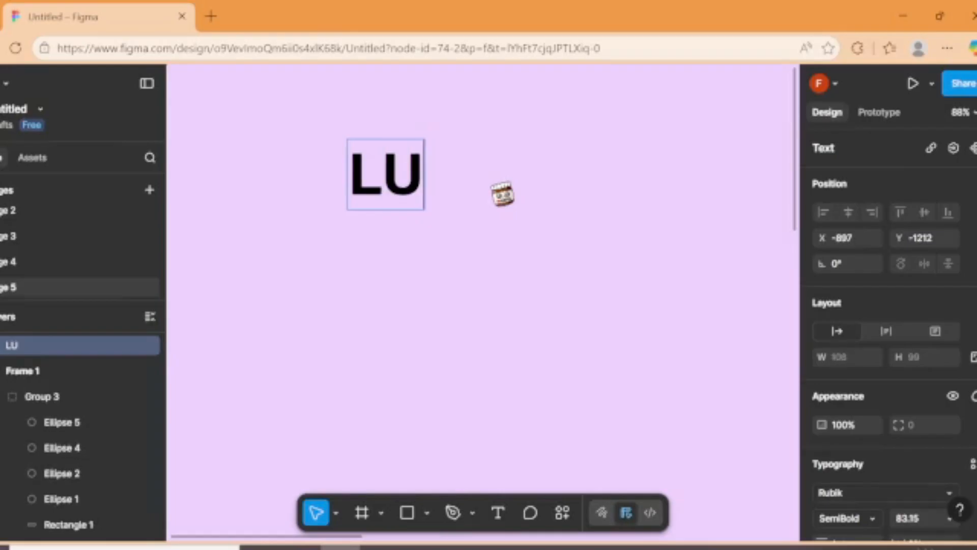
{"action": "type", "text": "NCH MEAL"}
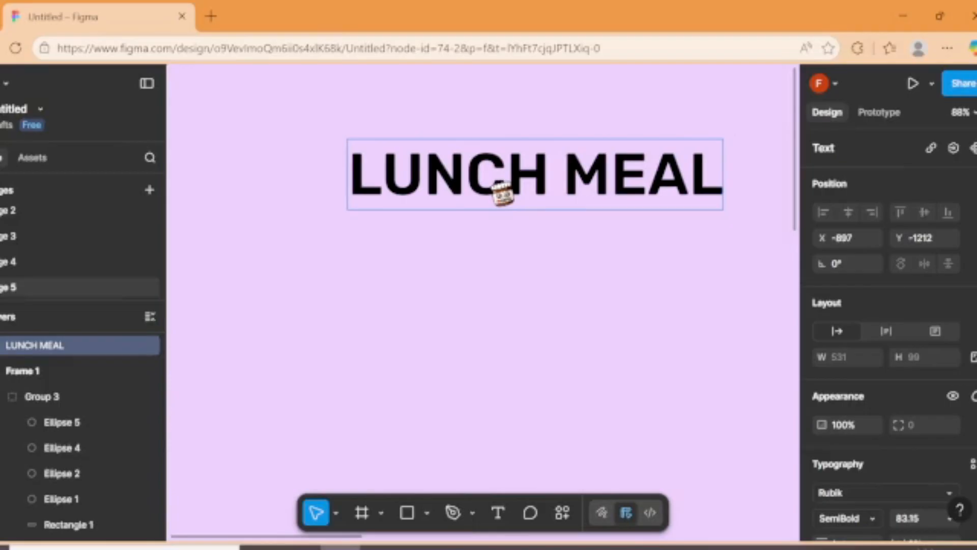
{"action": "type", "text": " DEAL "}
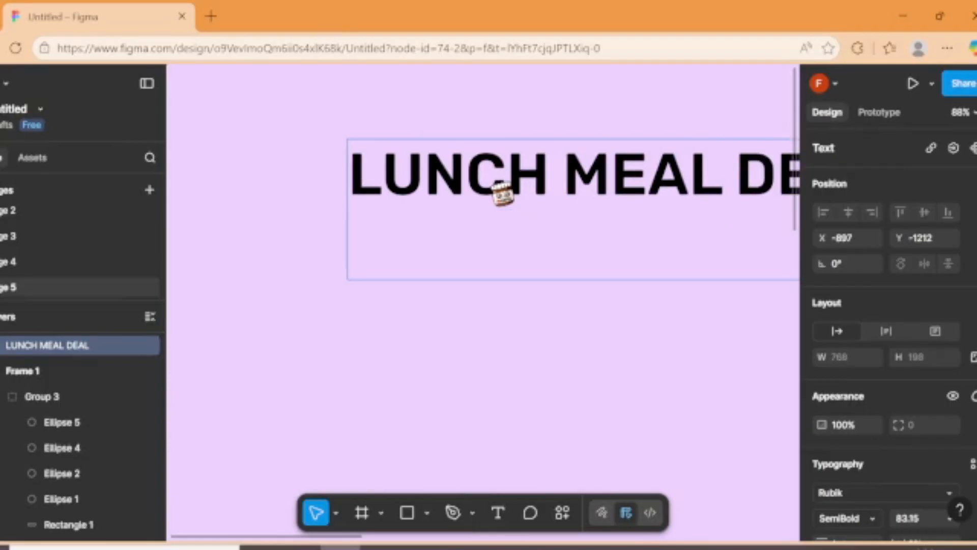
- Add the lines "FAMILY MEAL DEAL" and "PARTY MEAL DEAL" below "LUNCH MEAL DEAL" in the same text
{"action": "type", "text": "FAM"}
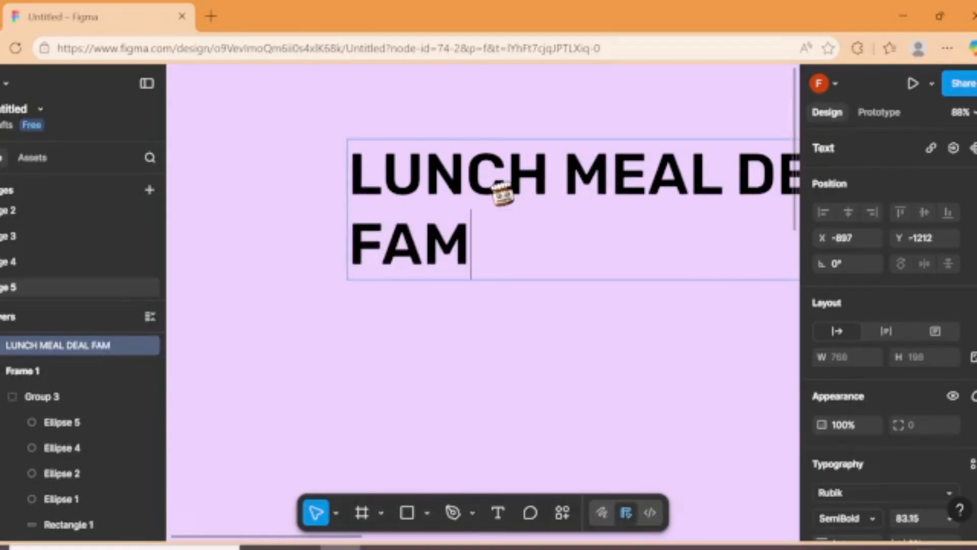
{"action": "type", "text": "ILY"}
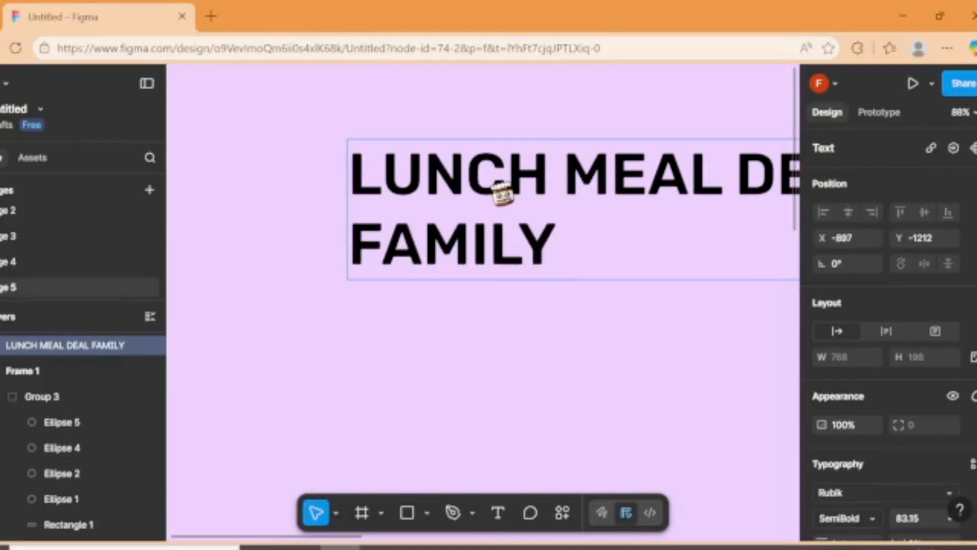
{"action": "type", "text": " MEA"}
{"action": "key", "text": "BackSpace"}
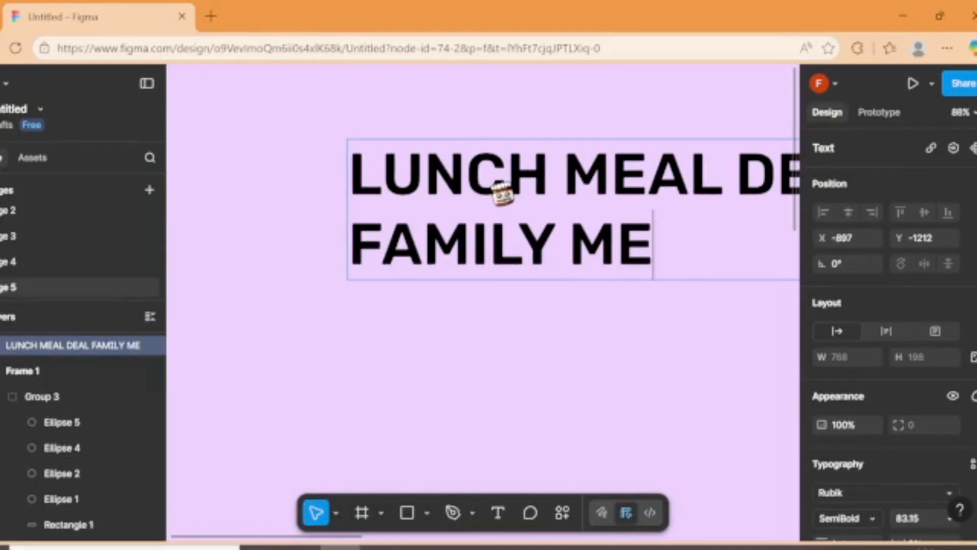
{"action": "type", "text": "AL DE"}
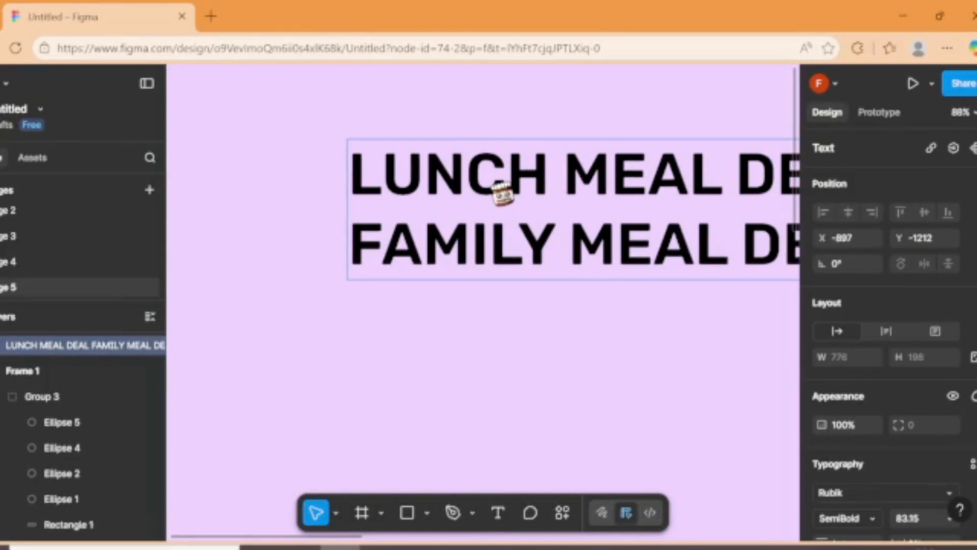
{"action": "type", "text": "AL"}
{"action": "scroll", "coordinate": [636, 328], "scroll_direction": "down", "scroll_amount": 5}
{"action": "scroll", "coordinate": [636, 328], "scroll_direction": "up", "scroll_amount": 3}
{"action": "key", "text": "Return"}
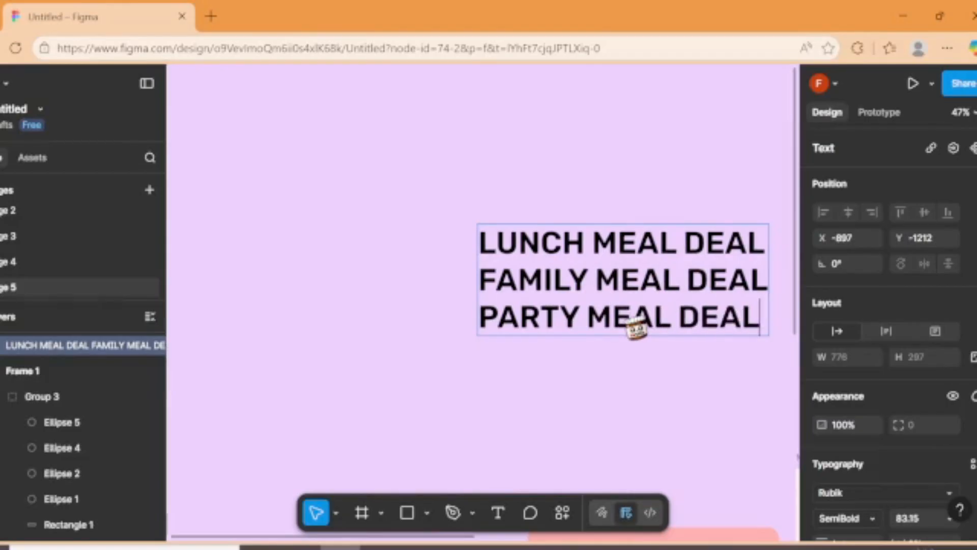
{"action": "key", "text": "Escape"}
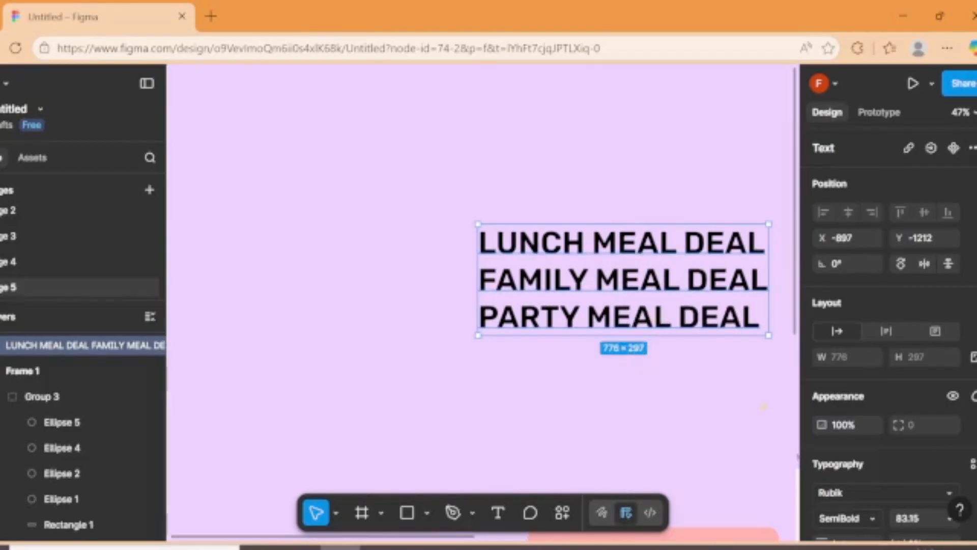
- Fill the three-line meal deal text with the red FF3F3F already used on the page
{"action": "scroll", "coordinate": [865, 407], "scroll_direction": "down", "scroll_amount": 4}
{"action": "left_click", "coordinate": [822, 434]}
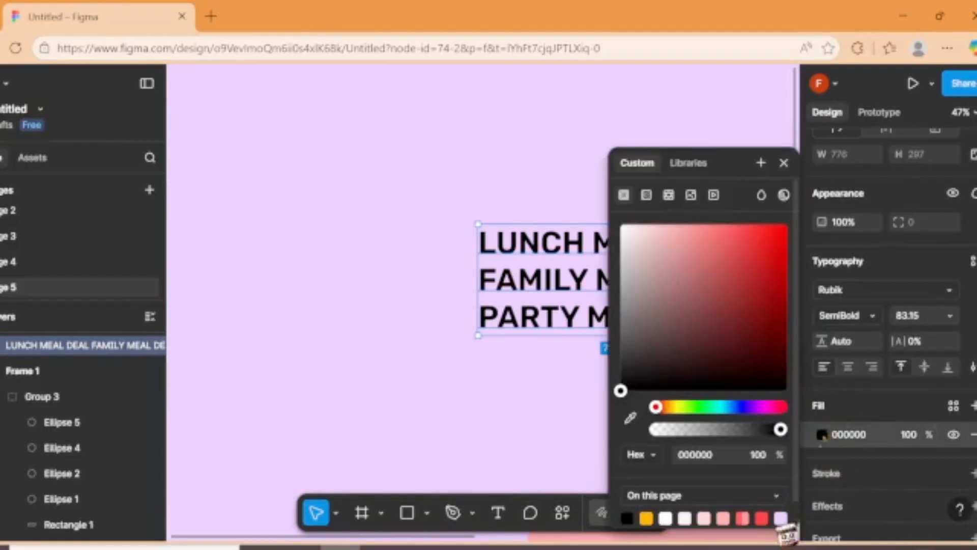
{"action": "left_click", "coordinate": [762, 518]}
{"action": "left_click", "coordinate": [524, 451]}
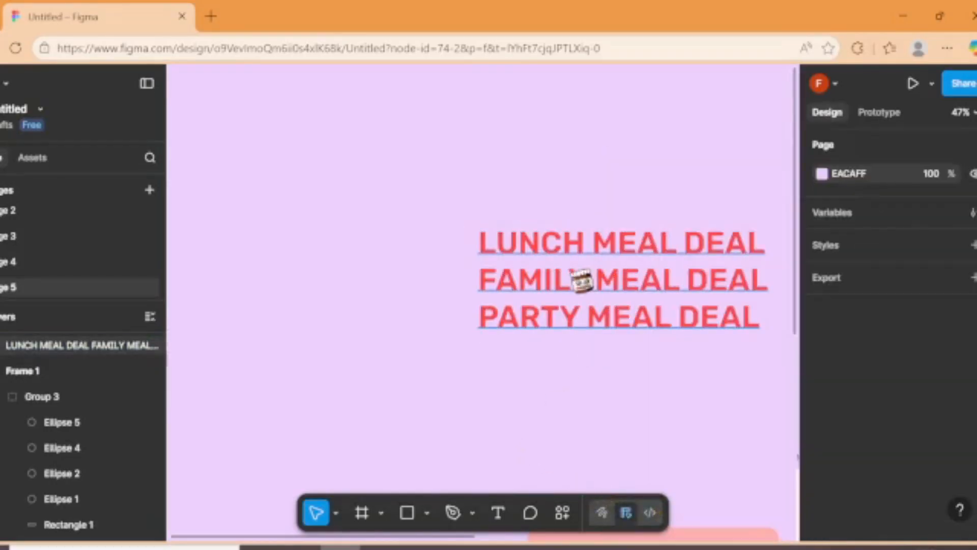
- Wrap the three-line meal deal text in a frame and select the text inside it
{"action": "right_click", "coordinate": [575, 277]}
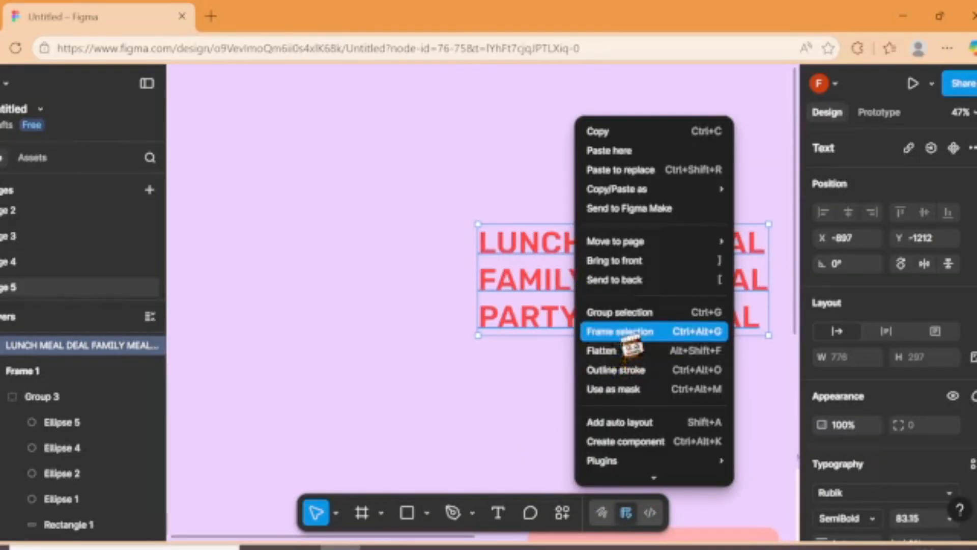
{"action": "left_click", "coordinate": [625, 336]}
{"action": "left_click", "coordinate": [656, 333]}
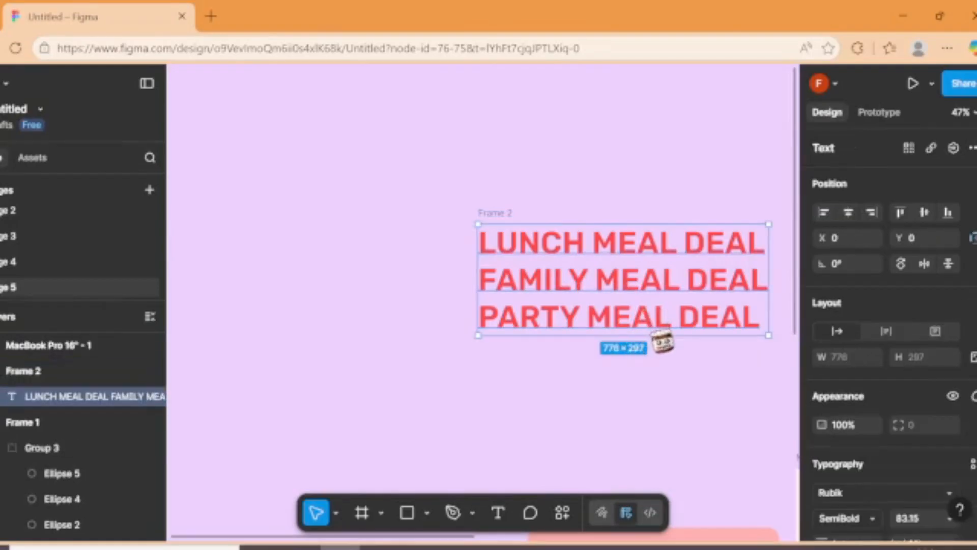
- Shrink the framed text box to a height of about 102, fitting only the "LUNCH MEAL DEAL" line
{"action": "left_click_drag", "start_coordinate": [663, 342], "coordinate": [647, 270]}
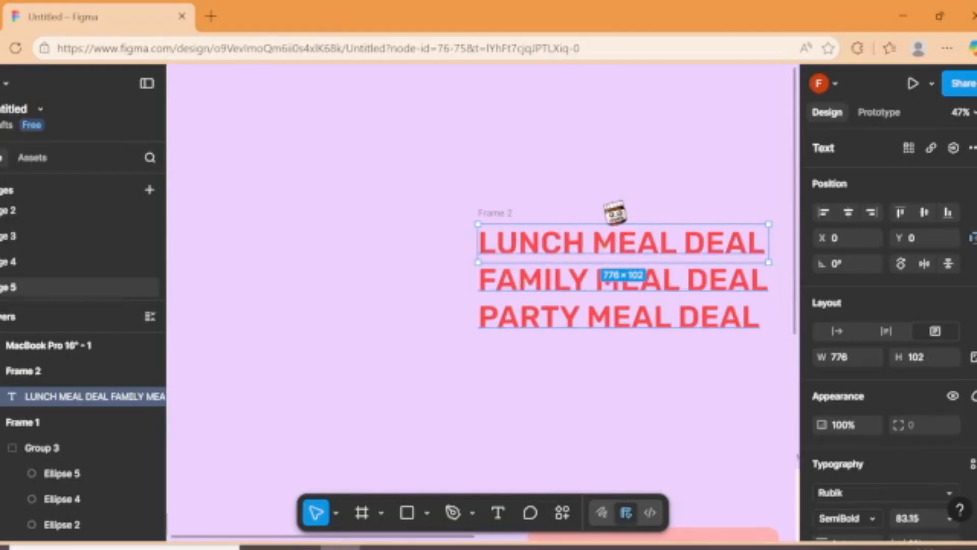
{"action": "scroll", "coordinate": [890, 356], "scroll_direction": "down", "scroll_amount": 3}
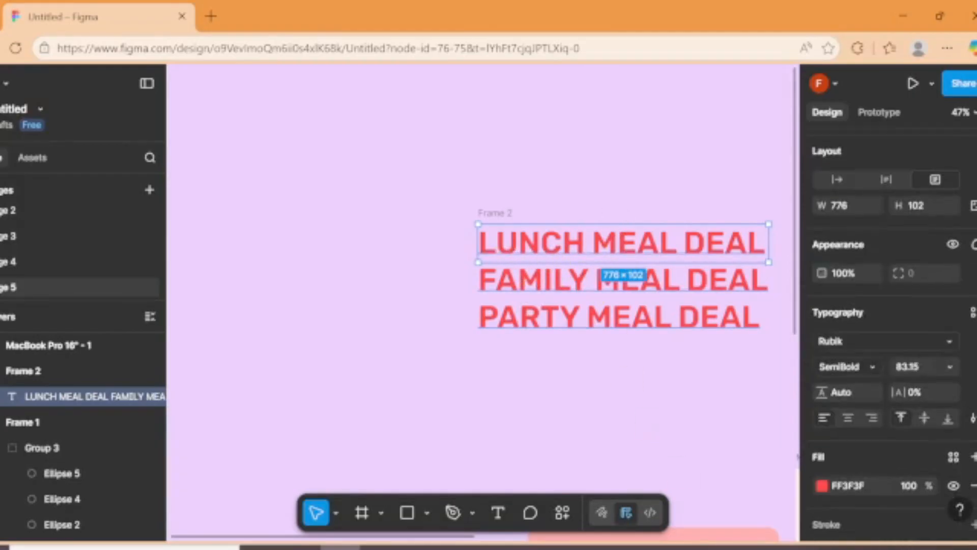
{"action": "scroll", "coordinate": [916, 330], "scroll_direction": "up", "scroll_amount": 3}
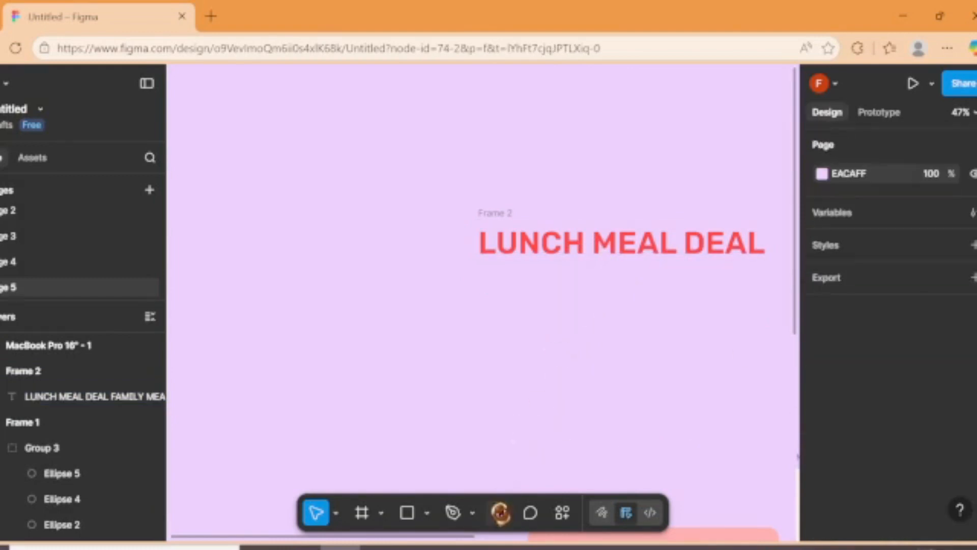
- Move the framed "LUNCH MEAL DEAL" heading onto the MacBook page directly below the stars, aligned with them at X 156, Y 359
{"action": "scroll", "coordinate": [701, 354], "scroll_direction": "down", "scroll_amount": 5}
{"action": "scroll", "coordinate": [692, 345], "scroll_direction": "down", "scroll_amount": 1}
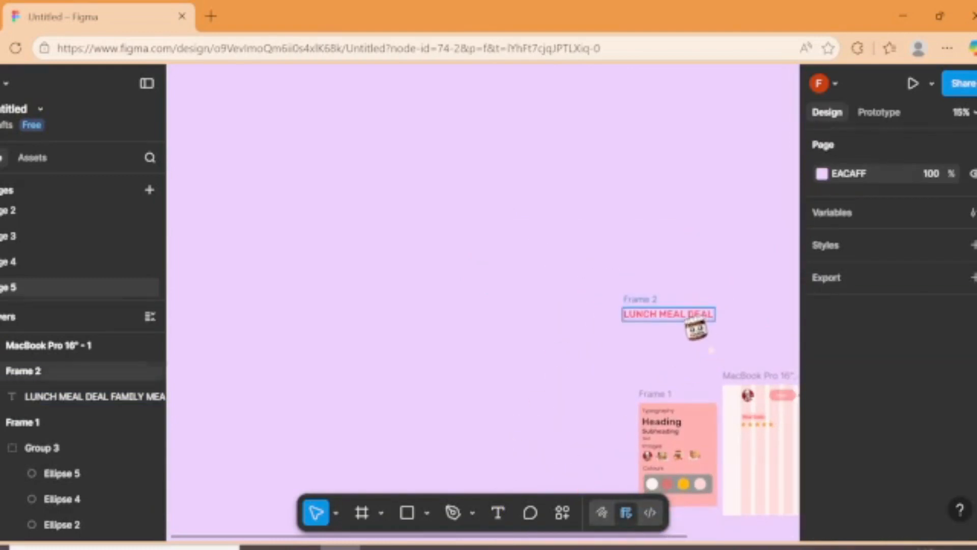
{"action": "left_click_drag", "start_coordinate": [689, 318], "coordinate": [646, 434]}
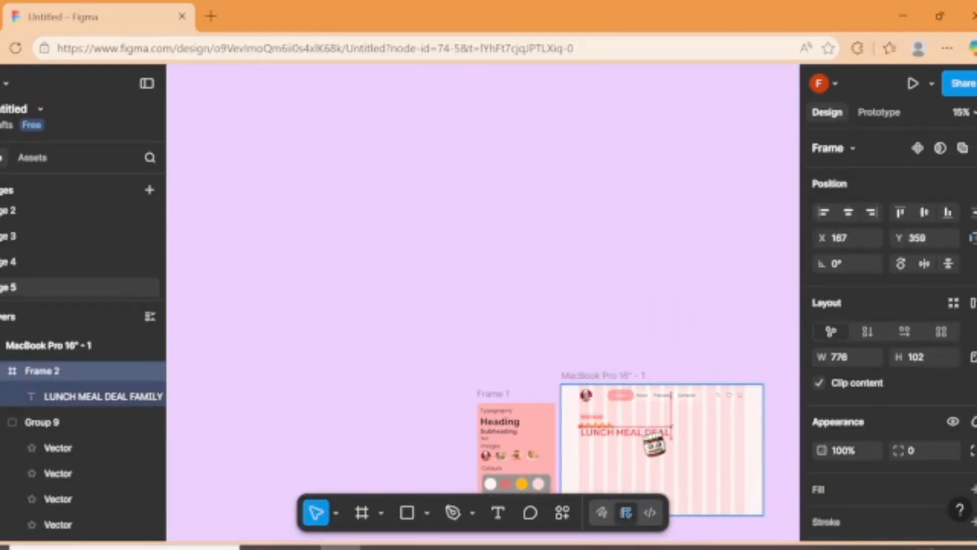
{"action": "scroll", "coordinate": [654, 447], "scroll_direction": "up", "scroll_amount": 3}
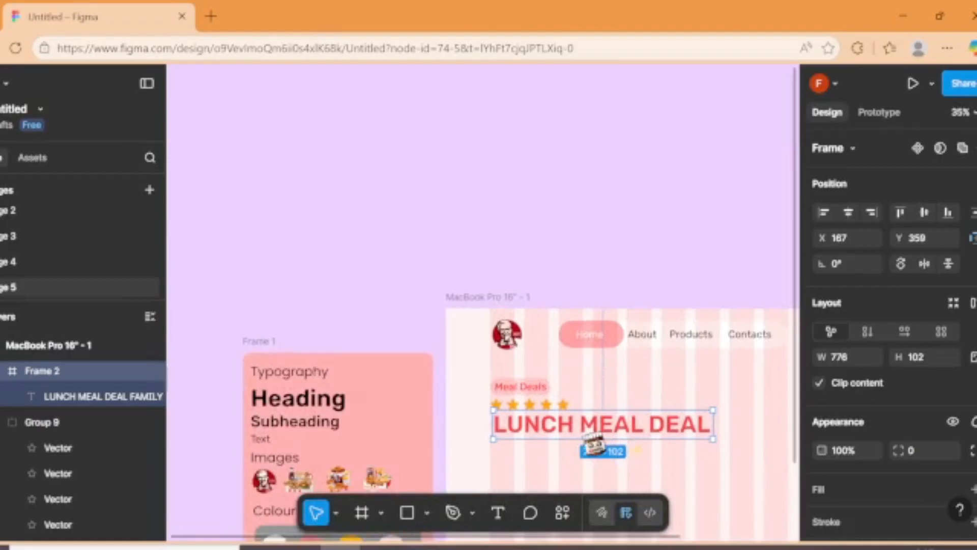
{"action": "scroll", "coordinate": [590, 442], "scroll_direction": "up", "scroll_amount": 5}
{"action": "left_click_drag", "start_coordinate": [523, 416], "coordinate": [517, 414]}
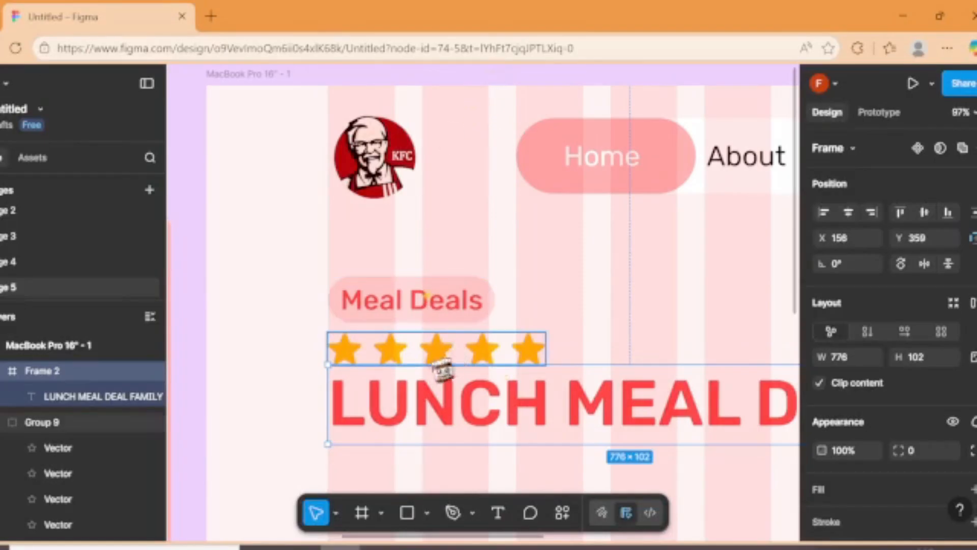
{"action": "left_click", "coordinate": [506, 475]}
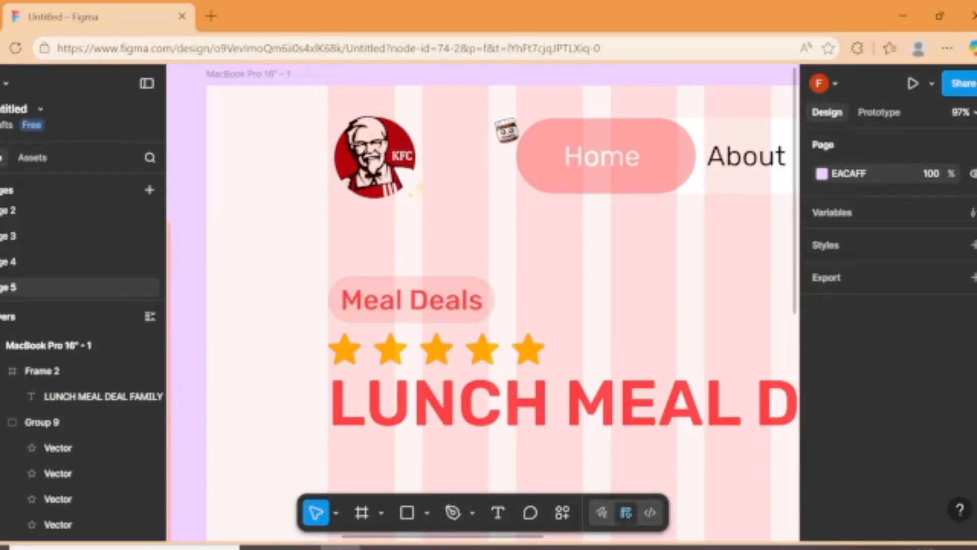
- Duplicate the "Subheading" text from the typography guide and place the copy on the empty canvas below the MacBook page
{"action": "scroll", "coordinate": [506, 131], "scroll_direction": "down", "scroll_amount": 5}
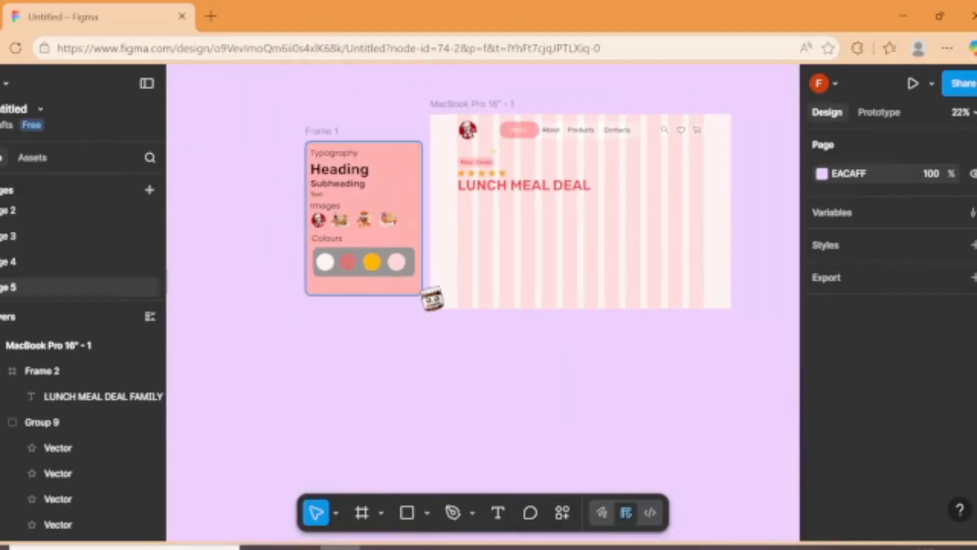
{"action": "scroll", "coordinate": [531, 422], "scroll_direction": "up", "scroll_amount": 4}
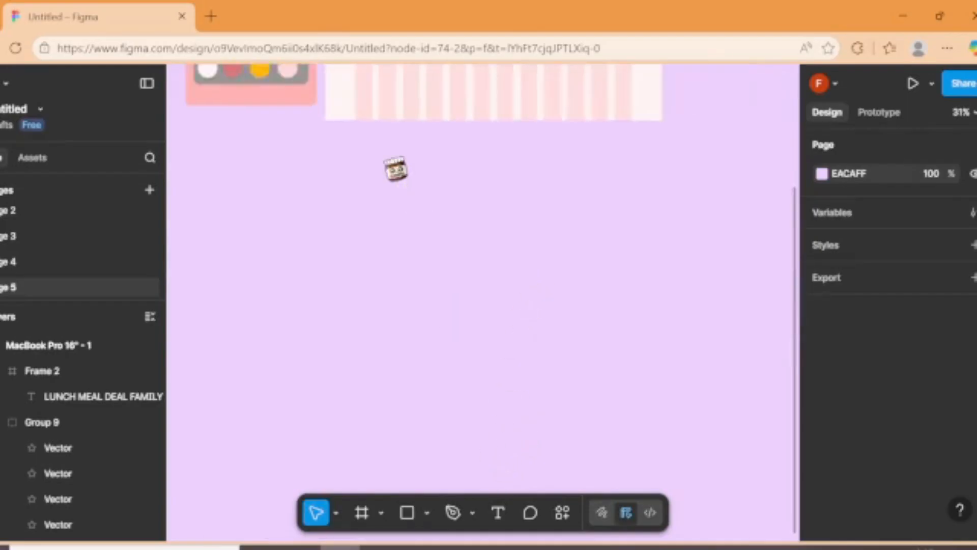
{"action": "scroll", "coordinate": [396, 169], "scroll_direction": "down", "scroll_amount": 5}
{"action": "scroll", "coordinate": [396, 170], "scroll_direction": "up", "scroll_amount": 4}
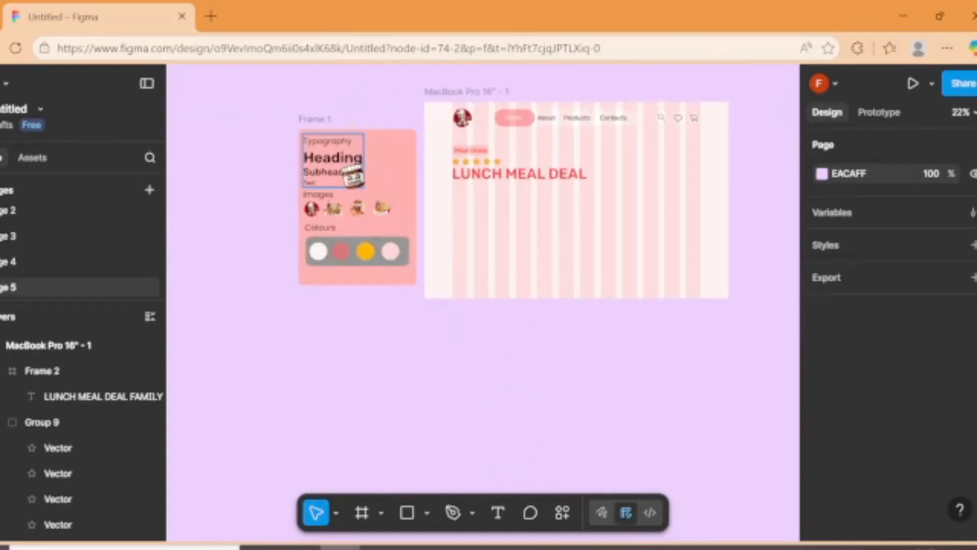
{"action": "double_click", "coordinate": [346, 172]}
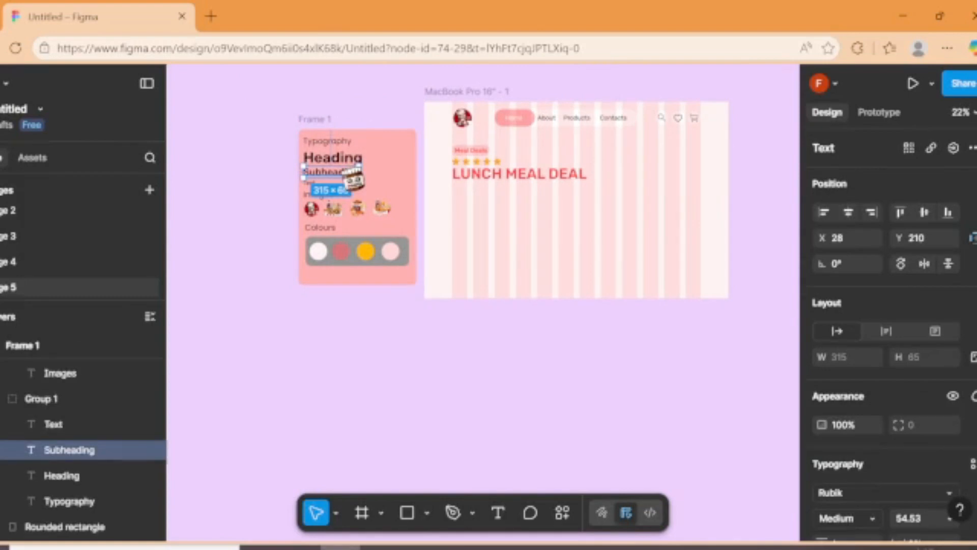
{"action": "key", "text": "ctrl+d"}
{"action": "left_click_drag", "start_coordinate": [370, 266], "coordinate": [482, 370]}
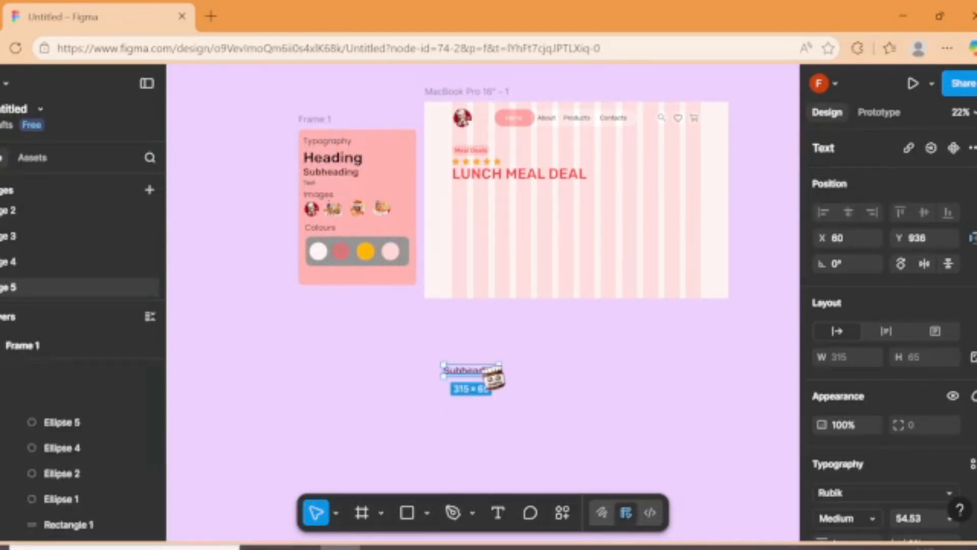
- Replace the copied subheading's text with three lines reading "£12.00", "£11.00" and "£11.70"
{"action": "scroll", "coordinate": [482, 370], "scroll_direction": "up", "scroll_amount": 4}
{"action": "double_click", "coordinate": [493, 375]}
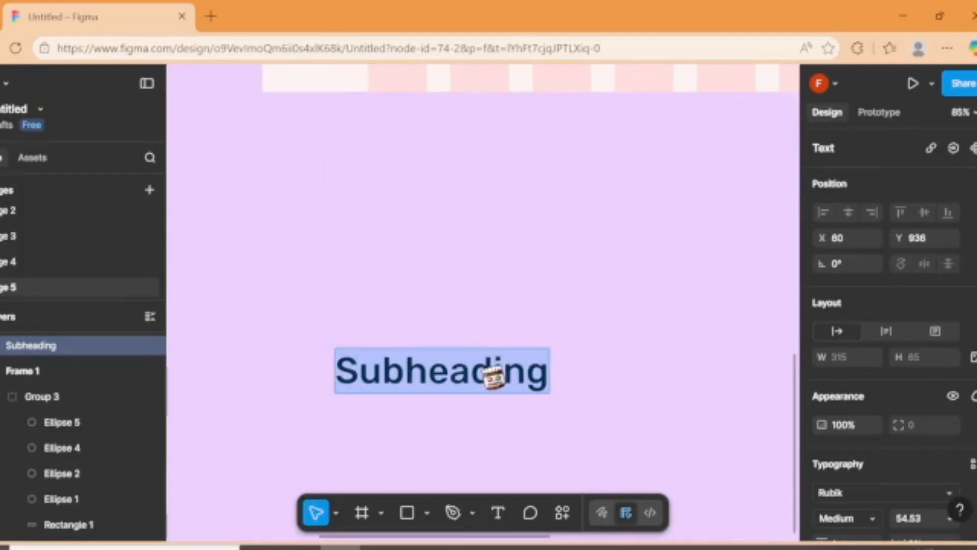
{"action": "key", "text": "BackSpace"}
{"action": "type", "text": "£12.00 £11.00 £11.70"}
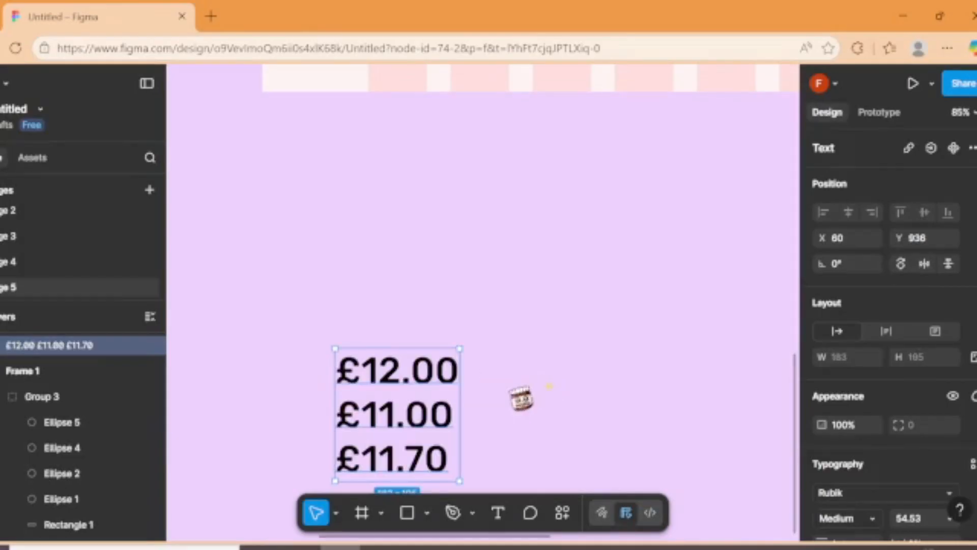
- Fill the three-line price text with the red FF3F3F already used on the page
{"action": "scroll", "coordinate": [803, 425], "scroll_direction": "down", "scroll_amount": 5}
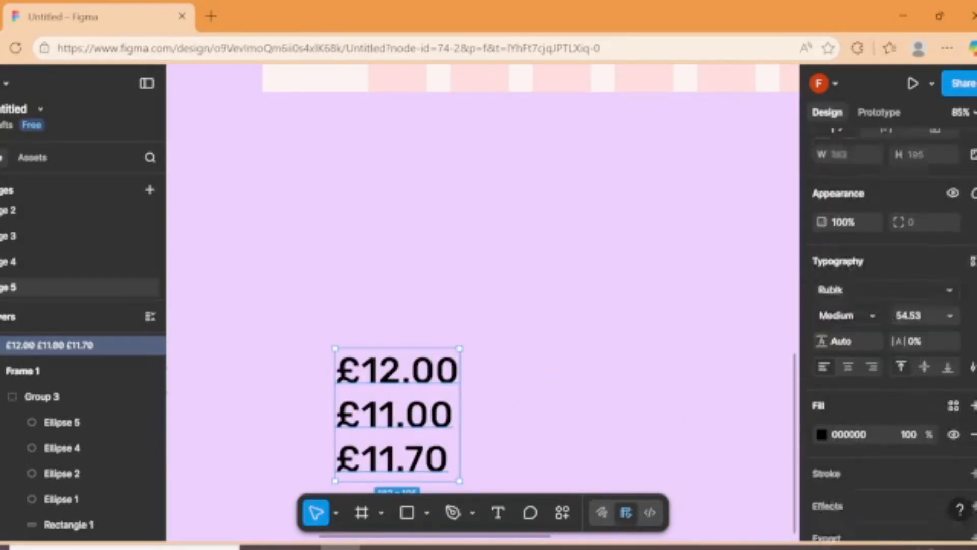
{"action": "left_click", "coordinate": [822, 382]}
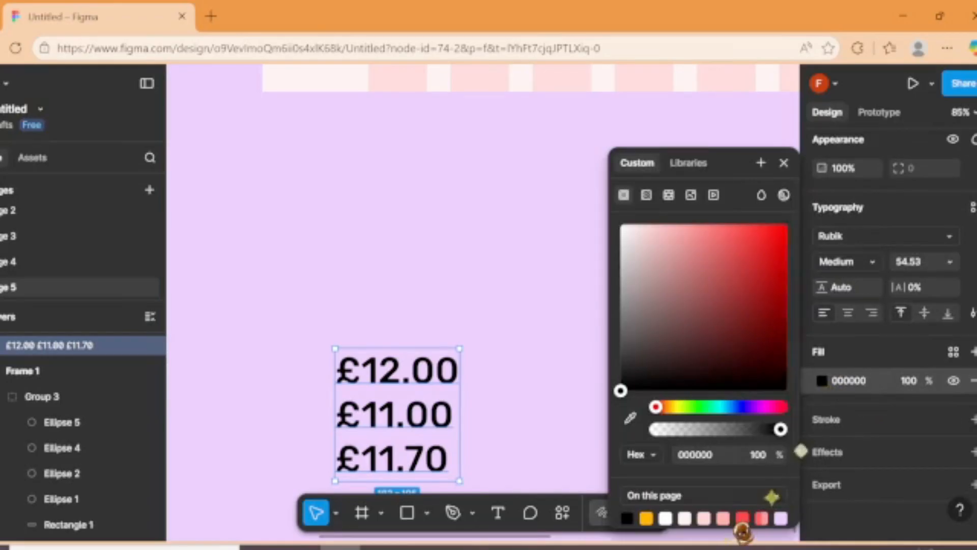
{"action": "left_click", "coordinate": [742, 518]}
{"action": "left_click", "coordinate": [542, 443]}
- Wrap the price text in a frame and shrink the frame's height to about 63, fitting only the "£12.00" line
{"action": "right_click", "coordinate": [393, 429]}
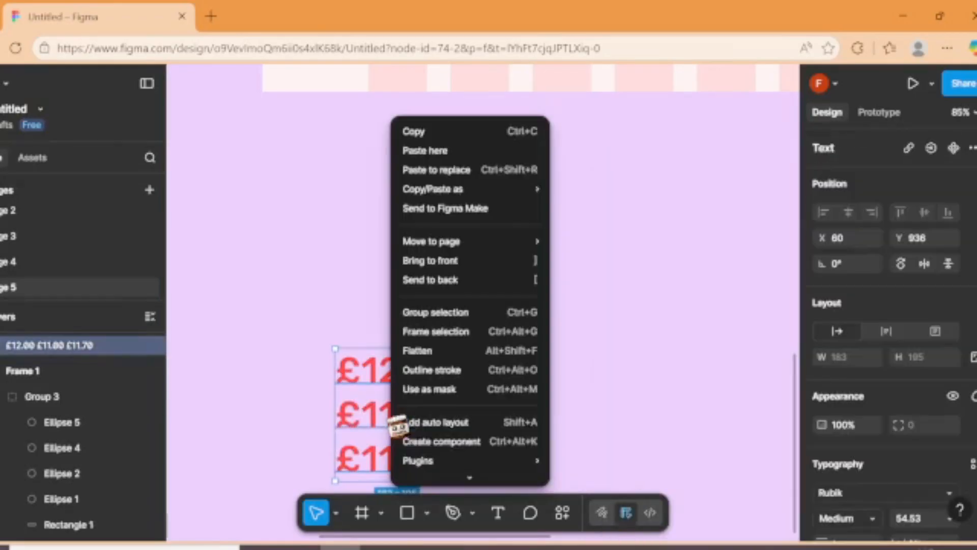
{"action": "left_click", "coordinate": [465, 331]}
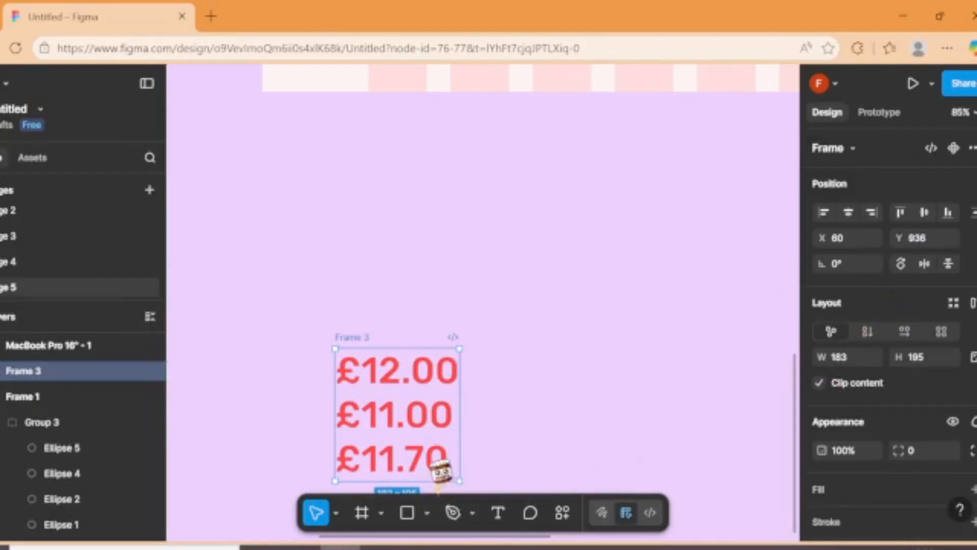
{"action": "left_click_drag", "start_coordinate": [441, 473], "coordinate": [442, 402]}
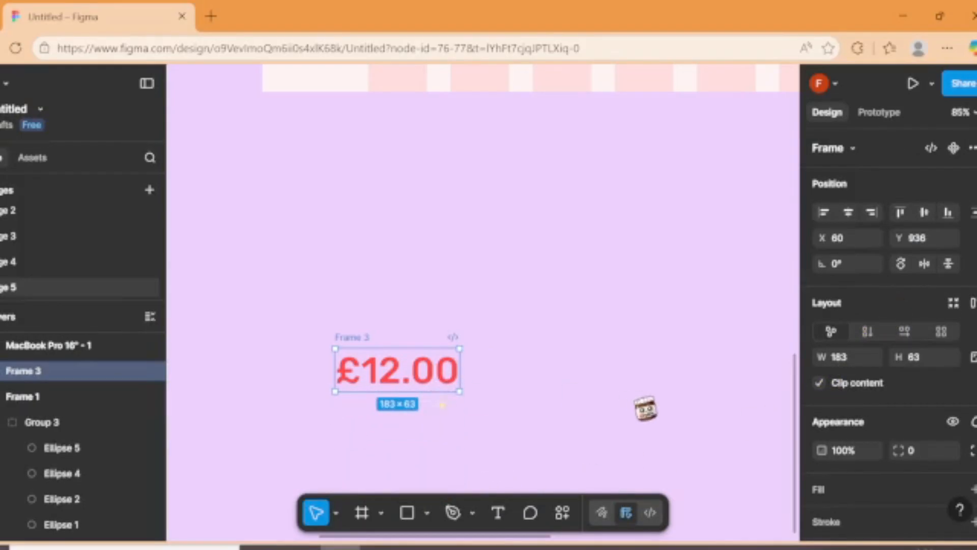
{"action": "left_click", "coordinate": [631, 405]}
- Move the price frame onto the MacBook page below the "LUNCH MEAL DEAL" heading, left-aligned with it at X 156, Y 473
{"action": "scroll", "coordinate": [392, 351], "scroll_direction": "down", "scroll_amount": 5}
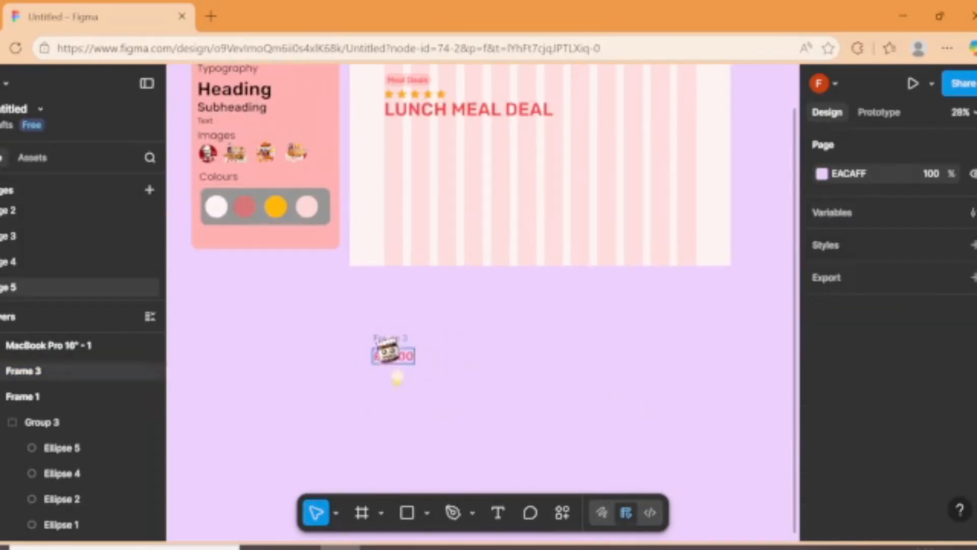
{"action": "right_click", "coordinate": [390, 351]}
{"action": "left_click", "coordinate": [257, 397]}
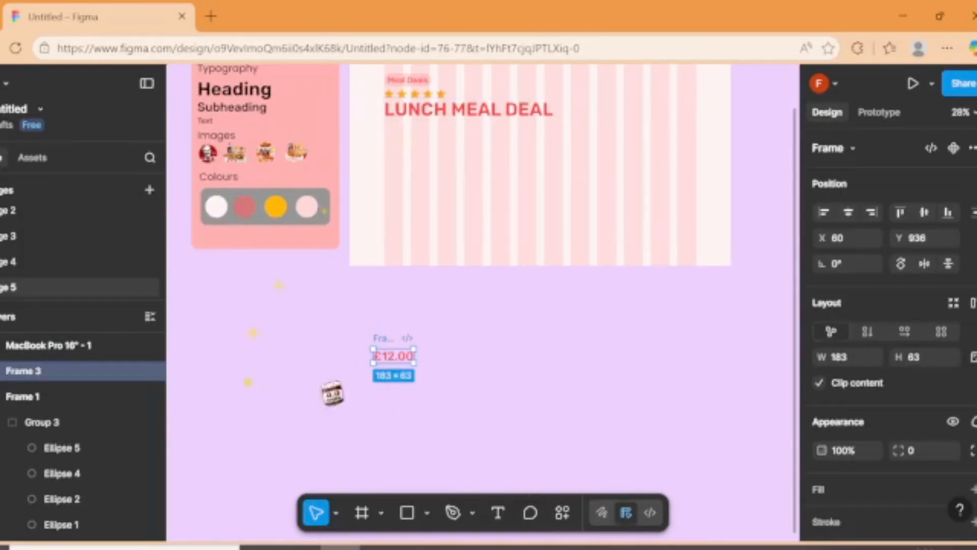
{"action": "left_click_drag", "start_coordinate": [402, 363], "coordinate": [418, 144]}
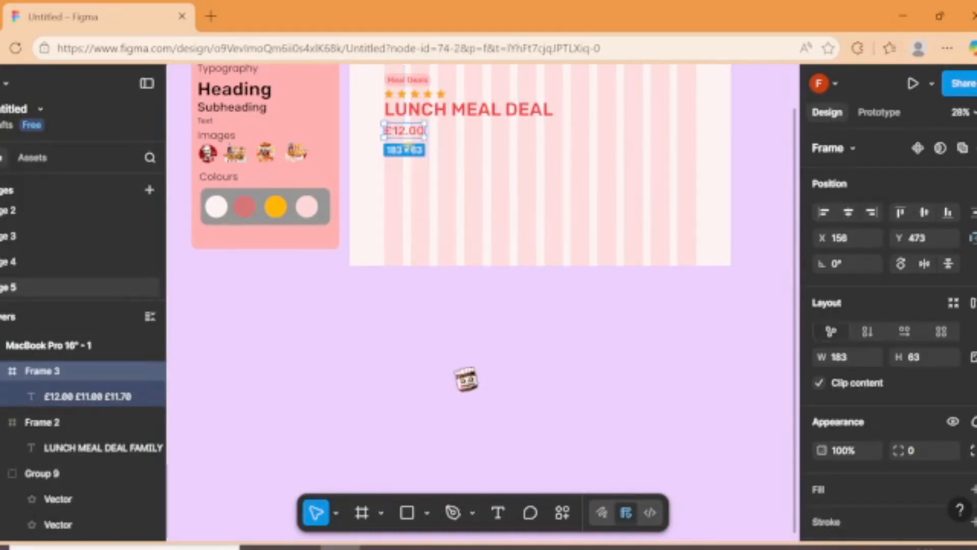
{"action": "left_click", "coordinate": [465, 377]}
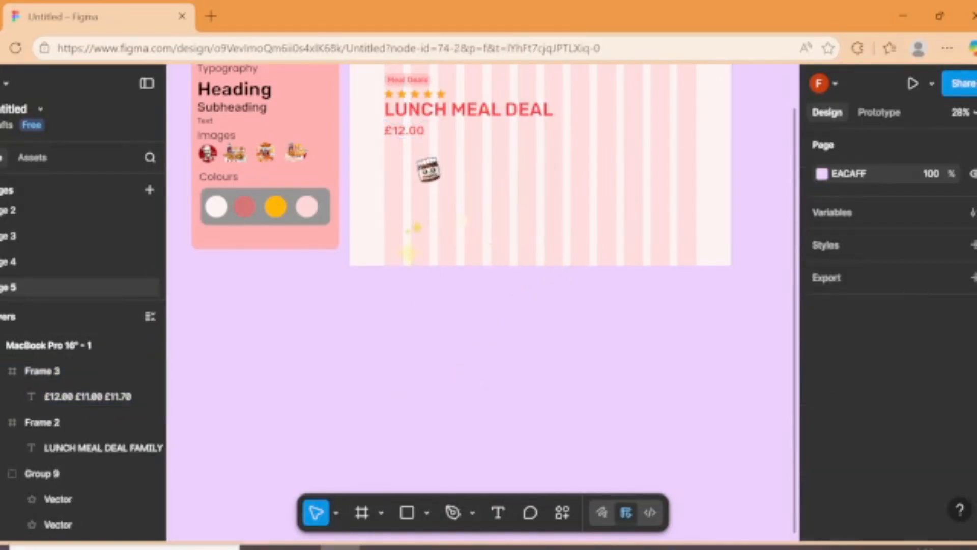
{"action": "scroll", "coordinate": [414, 179], "scroll_direction": "up", "scroll_amount": 5}
{"action": "scroll", "coordinate": [414, 179], "scroll_direction": "down", "scroll_amount": 8}
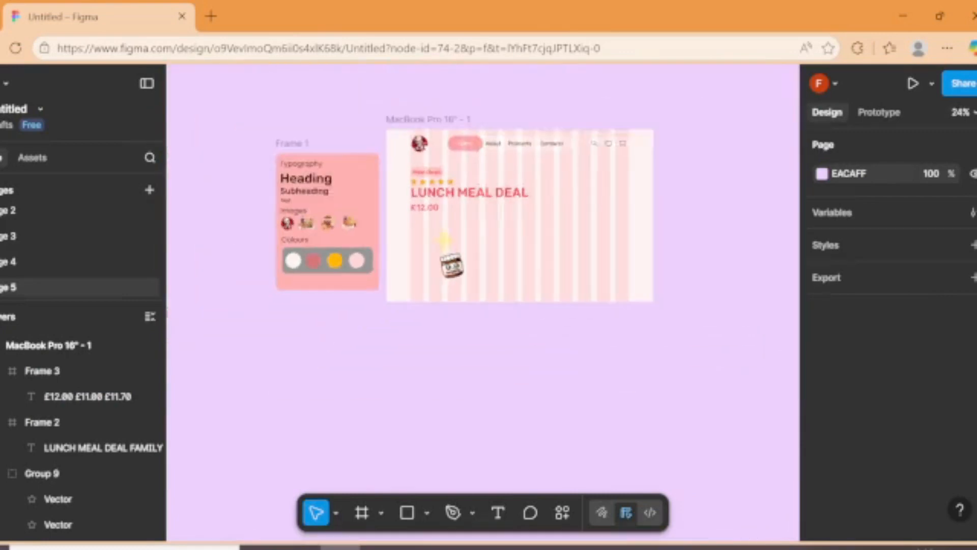
{"action": "scroll", "coordinate": [475, 174], "scroll_direction": "up", "scroll_amount": 3}
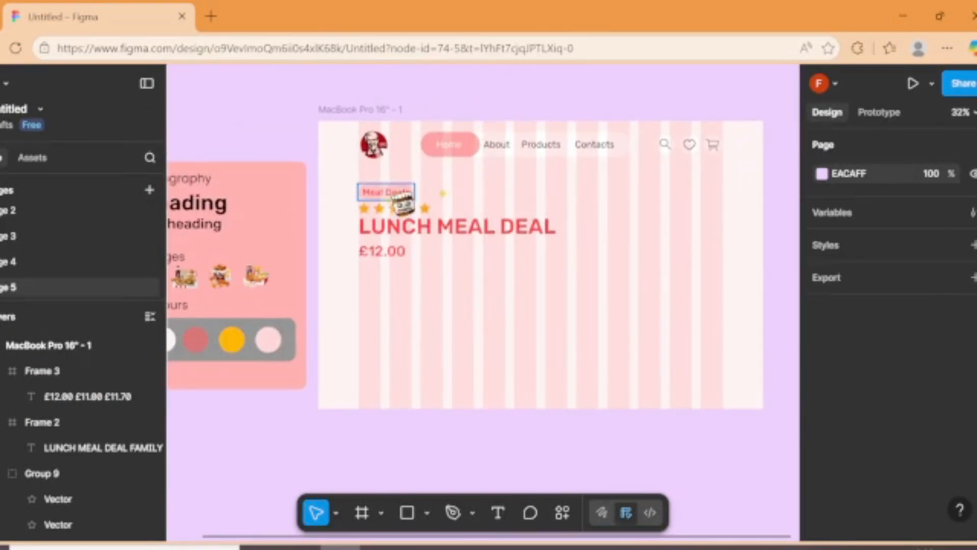
{"action": "left_click", "coordinate": [385, 192]}
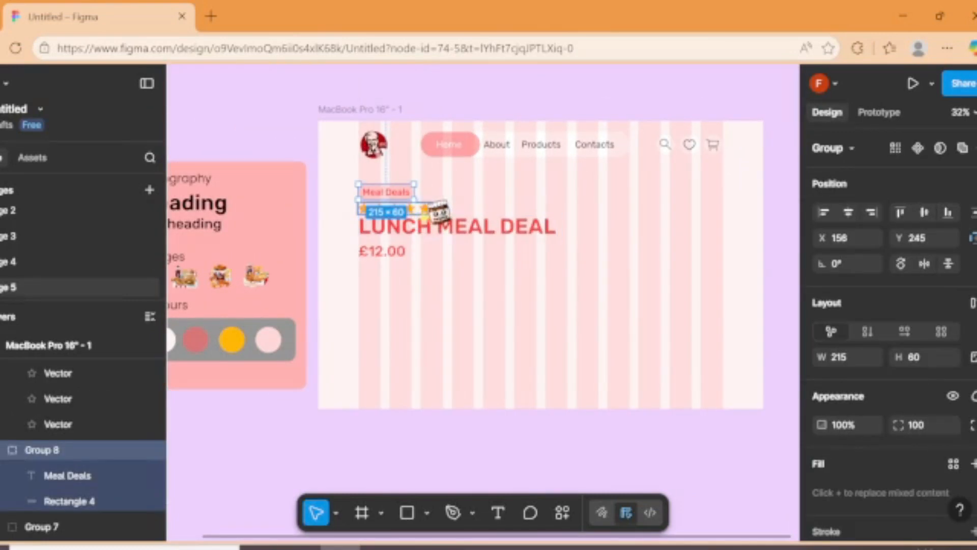
{"action": "left_click", "coordinate": [395, 208]}
{"action": "left_click", "coordinate": [458, 226]}
{"action": "key", "text": "ctrl+alt+g"}
- Select the price, heading, stars and "Meal Deals" pill together and move them straight down, farther below the navigation bar
{"action": "left_click", "coordinate": [383, 251]}
{"action": "key", "text": "ctrl+alt+g"}
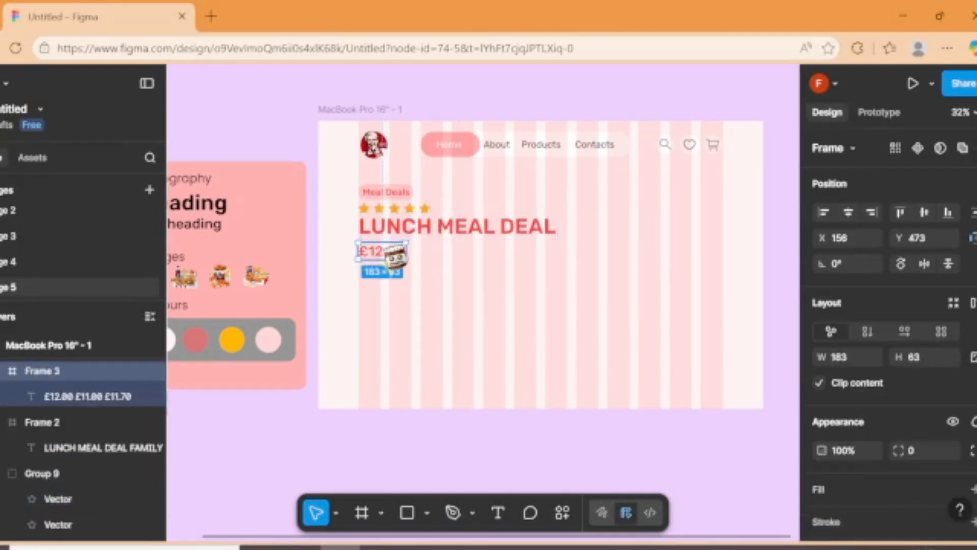
{"action": "left_click", "coordinate": [407, 224], "text": "shift"}
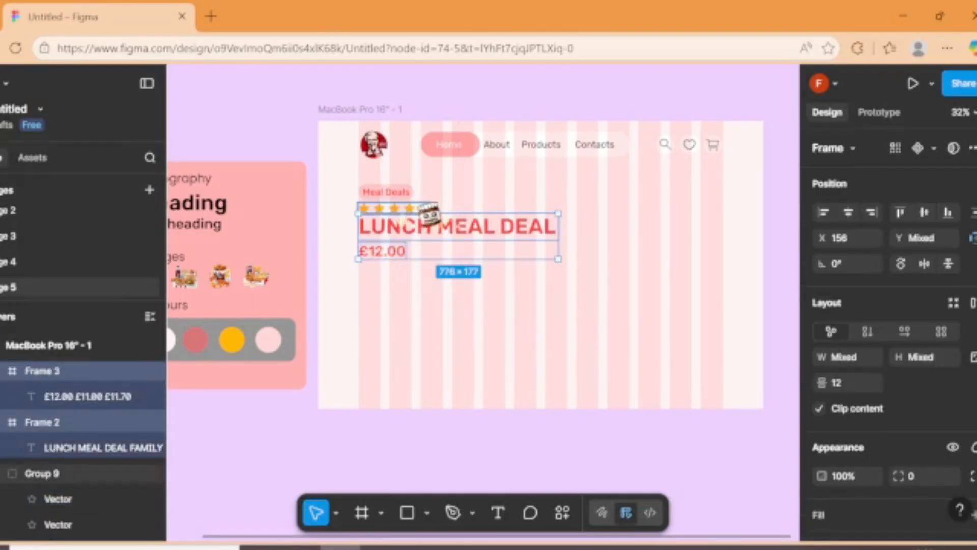
{"action": "left_click", "coordinate": [402, 208], "text": "shift"}
{"action": "left_click", "coordinate": [387, 191], "text": "shift"}
{"action": "left_click_drag", "start_coordinate": [417, 219], "coordinate": [417, 225]}
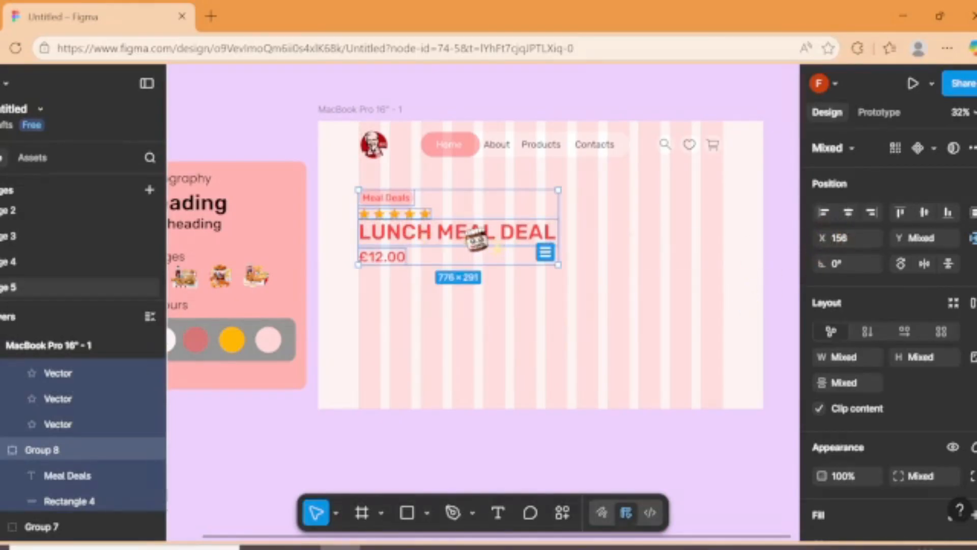
{"action": "left_click_drag", "start_coordinate": [476, 240], "coordinate": [474, 263]}
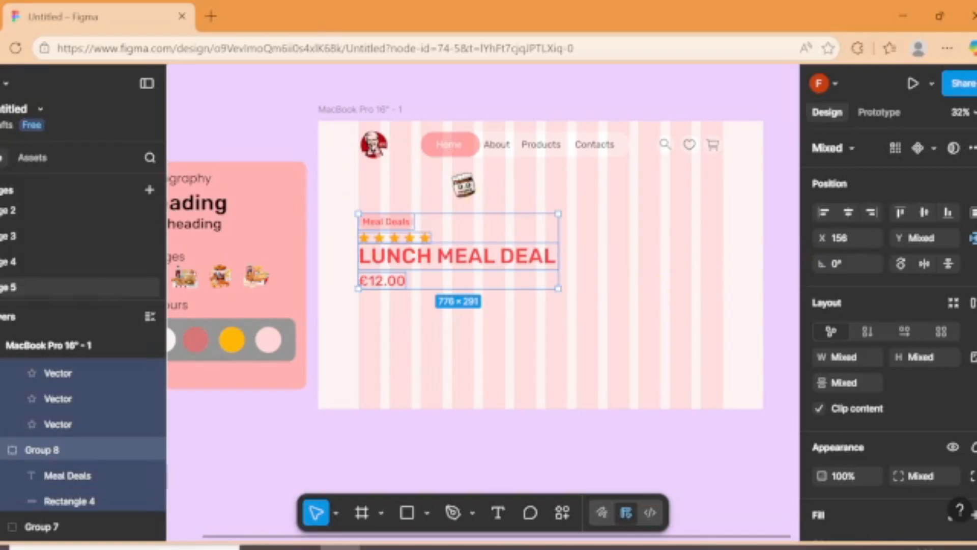
{"action": "left_click", "coordinate": [485, 113]}
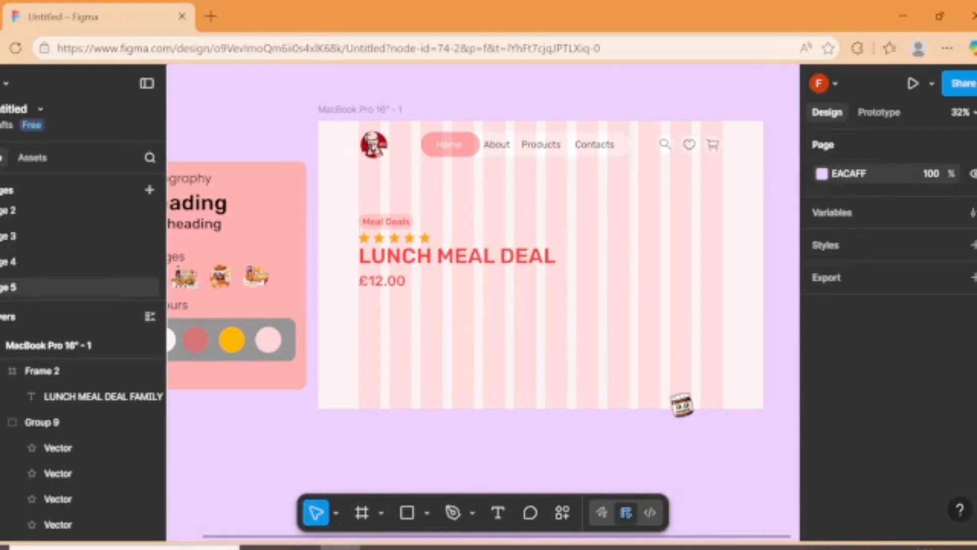
- Draw an ellipse of about 670 × 641 beside the heading at X 902, Y 238 and fill it with the page's red FF3F3F
{"action": "key", "text": "o"}
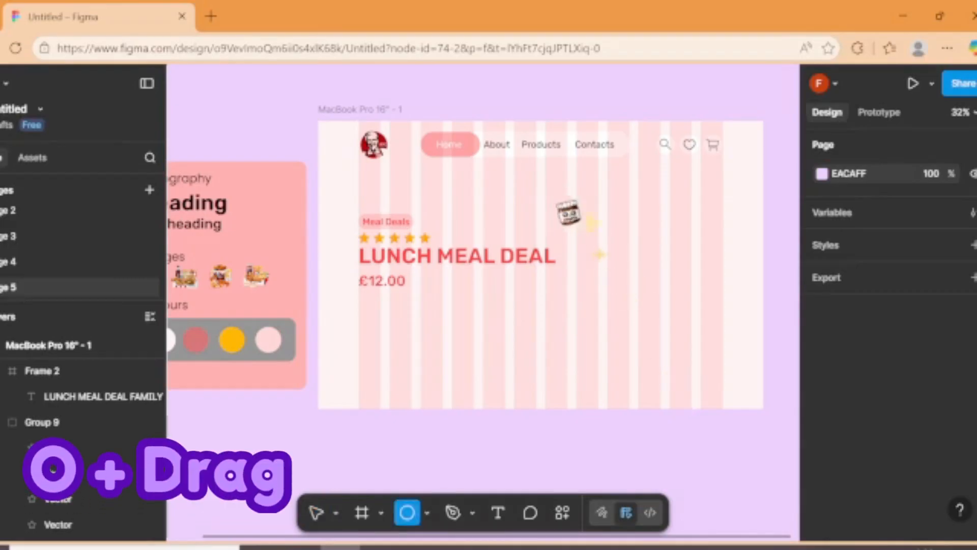
{"action": "left_click_drag", "start_coordinate": [550, 194], "coordinate": [723, 359]}
{"action": "left_click_drag", "start_coordinate": [584, 276], "coordinate": [606, 282]}
{"action": "left_click", "coordinate": [822, 467]}
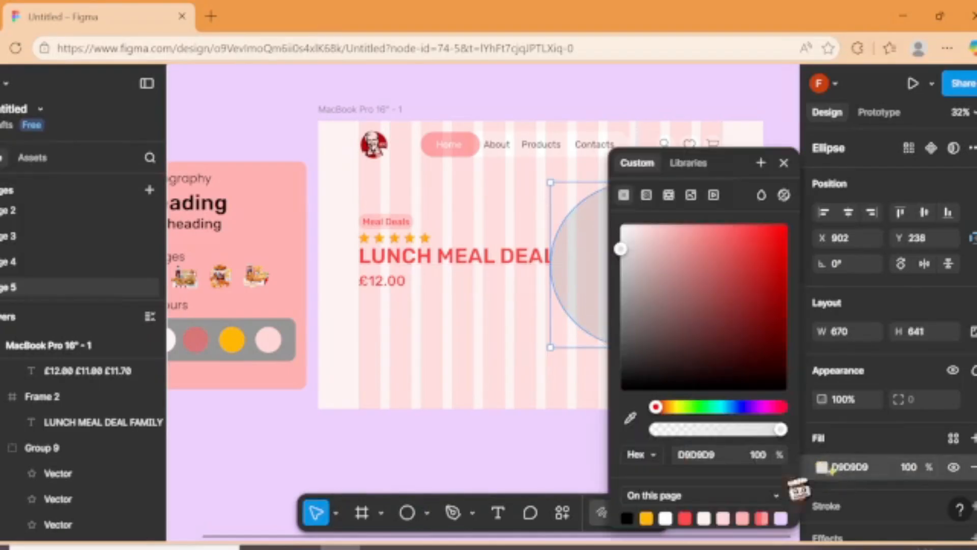
{"action": "left_click", "coordinate": [684, 518]}
{"action": "left_click", "coordinate": [617, 451]}
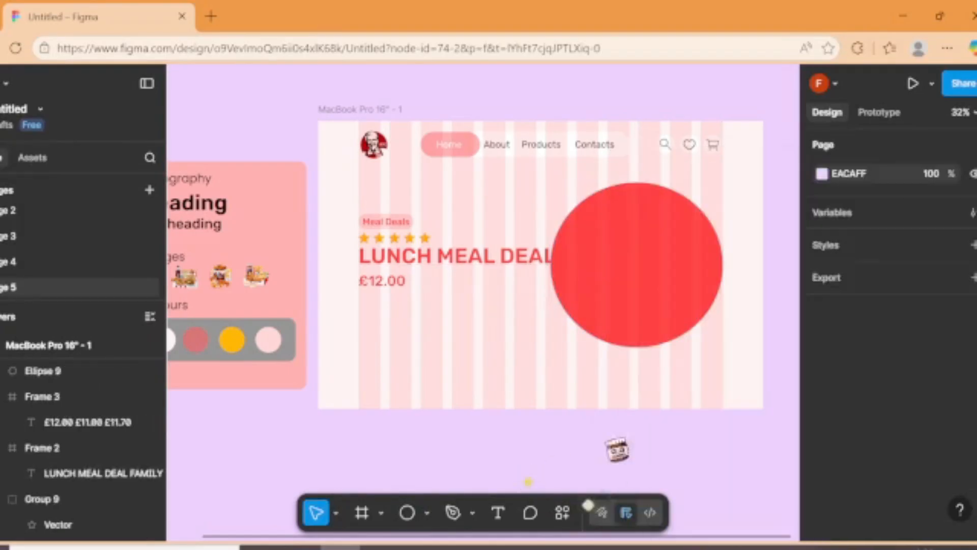
- Add a uniform layer blur to the red circle, trying 300 first and settling on 400
{"action": "left_click", "coordinate": [671, 338]}
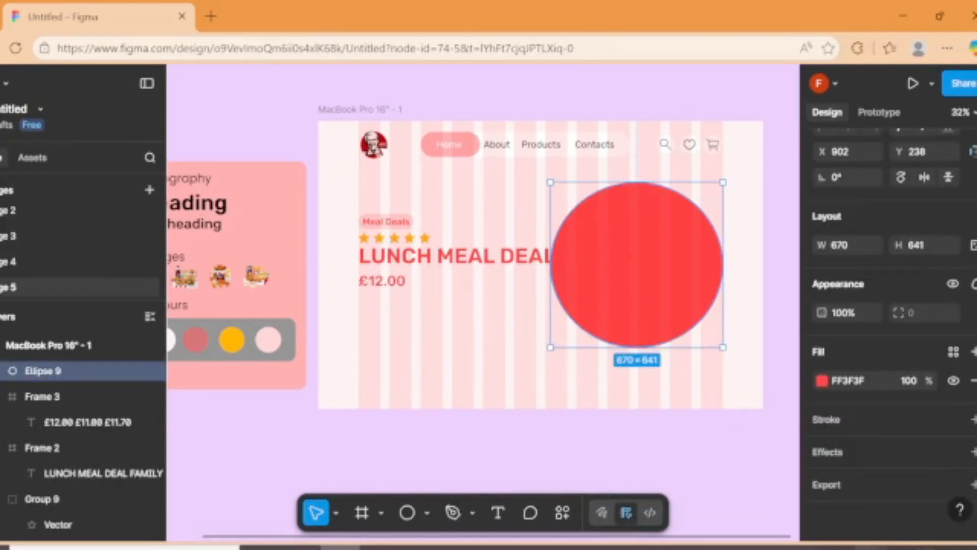
{"action": "left_click", "coordinate": [834, 451]}
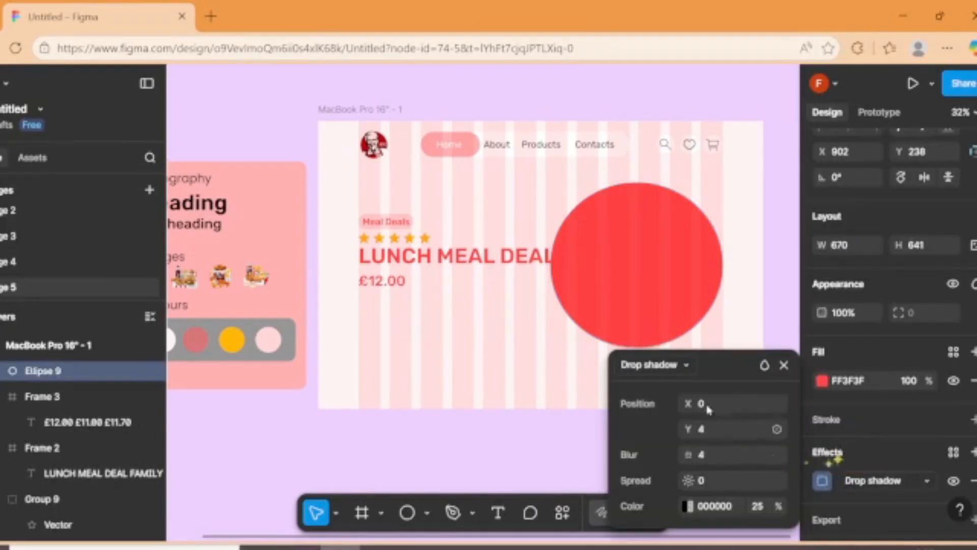
{"action": "left_click", "coordinate": [684, 365]}
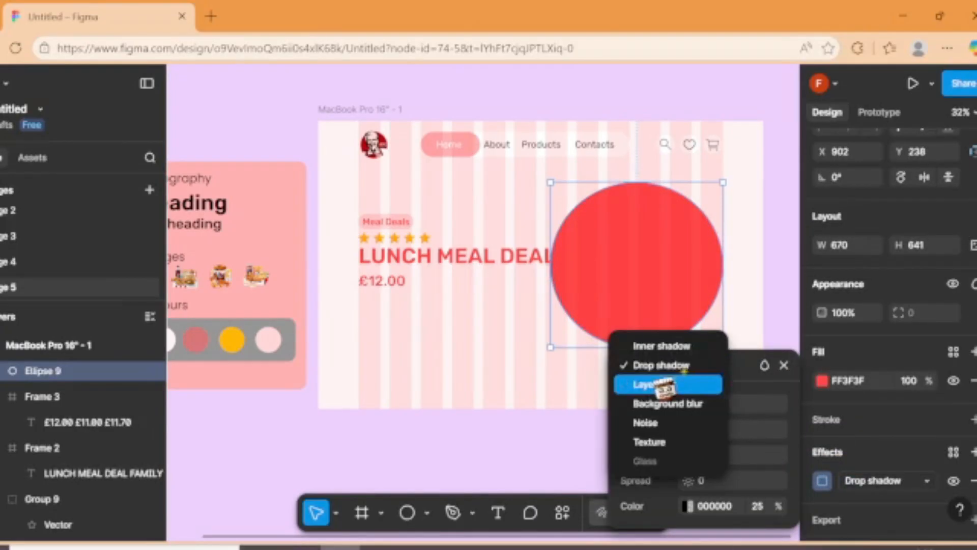
{"action": "left_click", "coordinate": [687, 383]}
{"action": "left_click", "coordinate": [719, 426]}
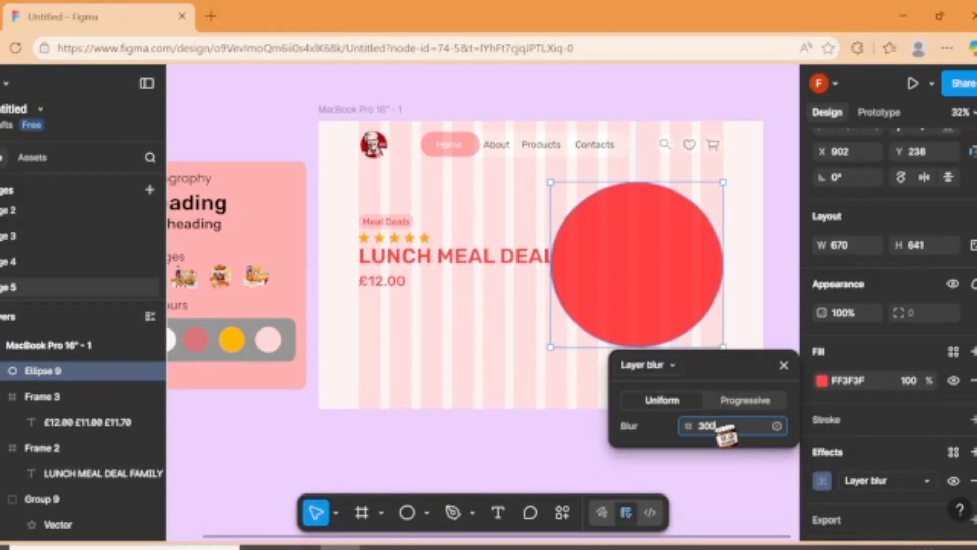
{"action": "key", "text": "Return"}
{"action": "left_click", "coordinate": [719, 426]}
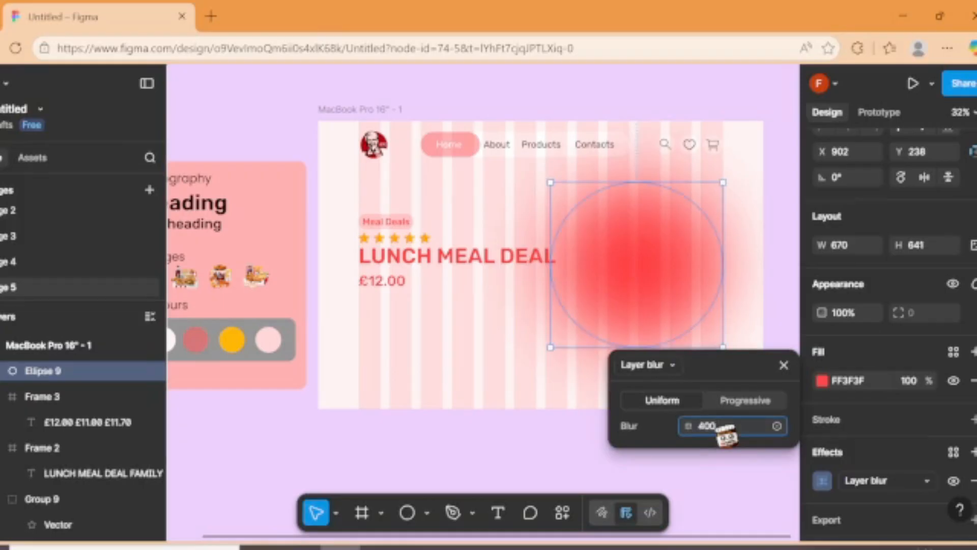
{"action": "key", "text": "Return"}
{"action": "left_click", "coordinate": [568, 432]}
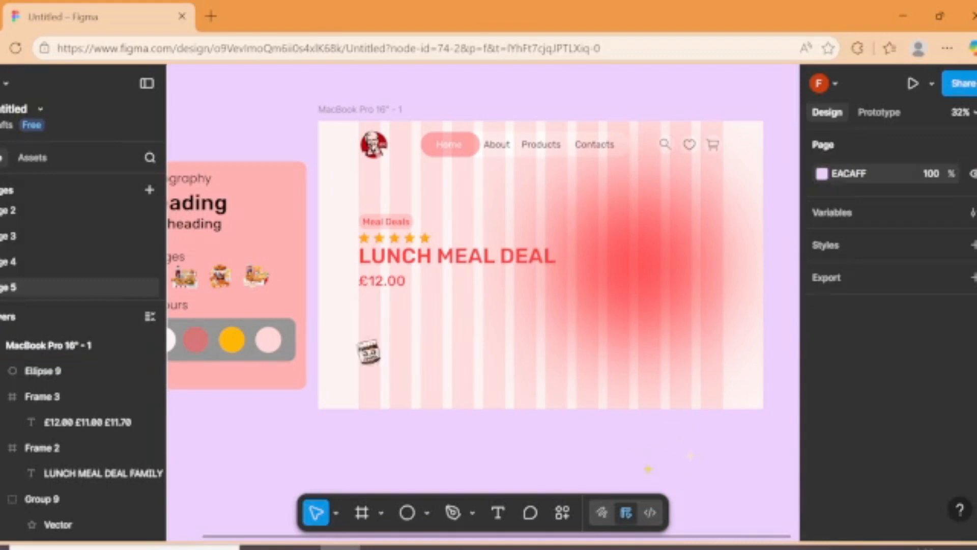
- Place a copy of the style frame's first meal deal image over the blurred circle, enlarged to about 839 × 839 at X 847, Y 139
{"action": "double_click", "coordinate": [184, 276]}
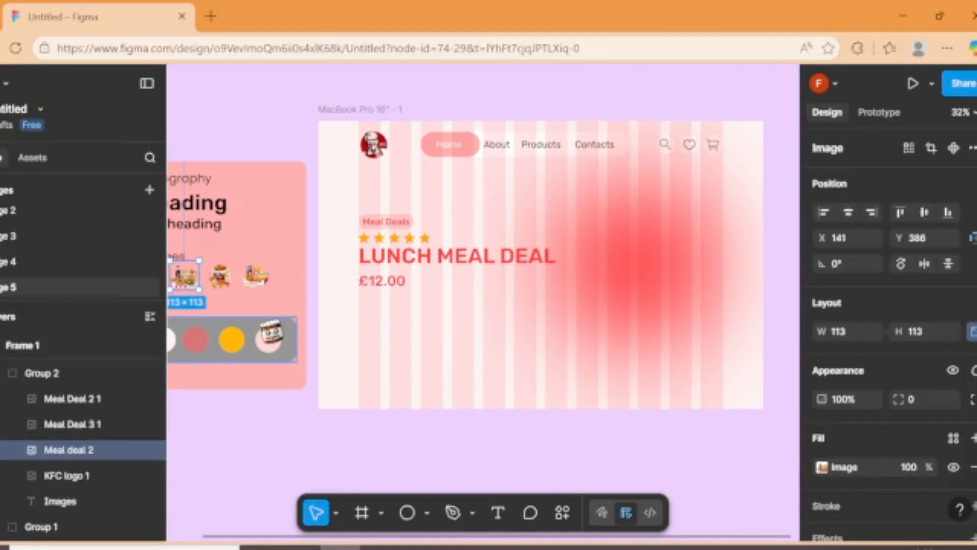
{"action": "right_click", "coordinate": [270, 333]}
{"action": "left_click", "coordinate": [186, 283]}
{"action": "left_click", "coordinate": [189, 280]}
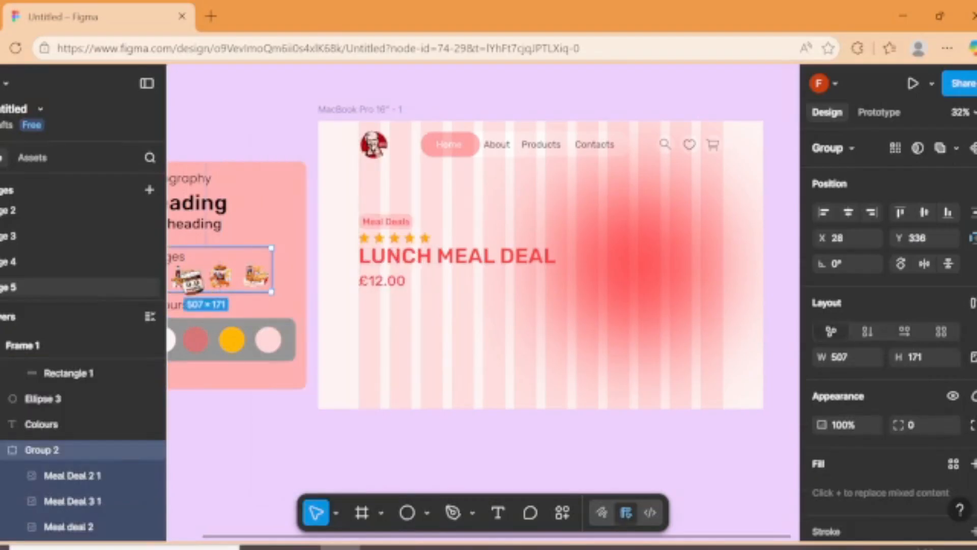
{"action": "double_click", "coordinate": [187, 279]}
{"action": "scroll", "coordinate": [458, 305], "scroll_direction": "left", "scroll_amount": 2}
{"action": "left_click_drag", "start_coordinate": [222, 278], "coordinate": [476, 452]}
{"action": "left_click_drag", "start_coordinate": [621, 386], "coordinate": [719, 302]}
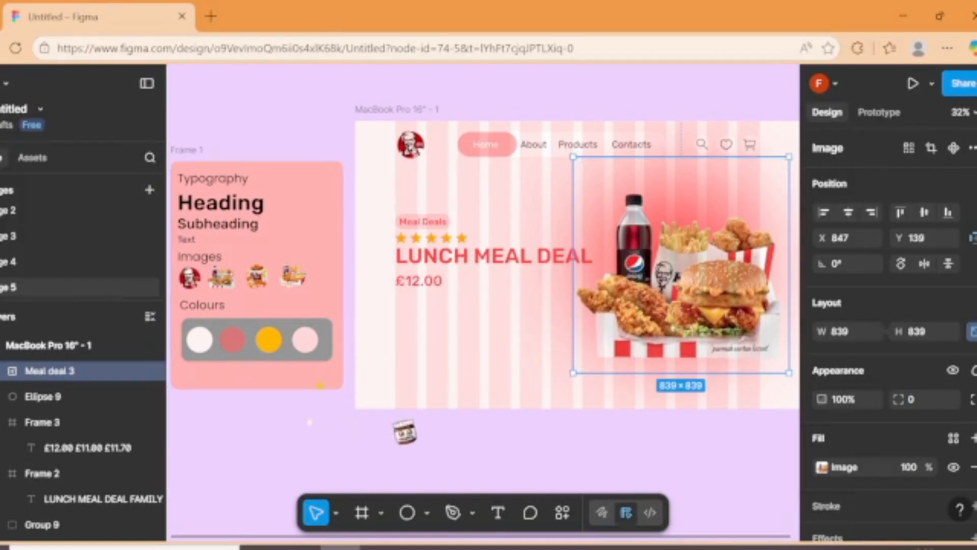
{"action": "left_click", "coordinate": [415, 442]}
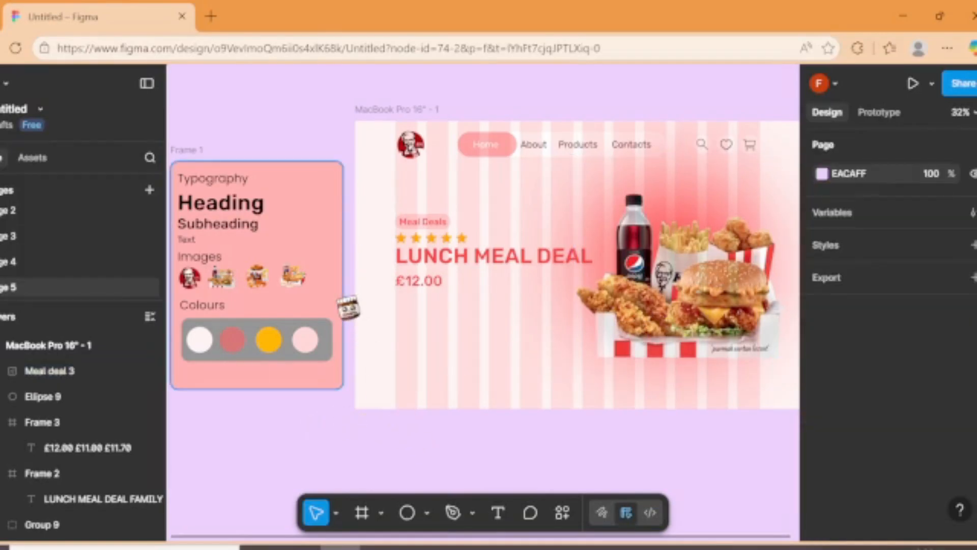
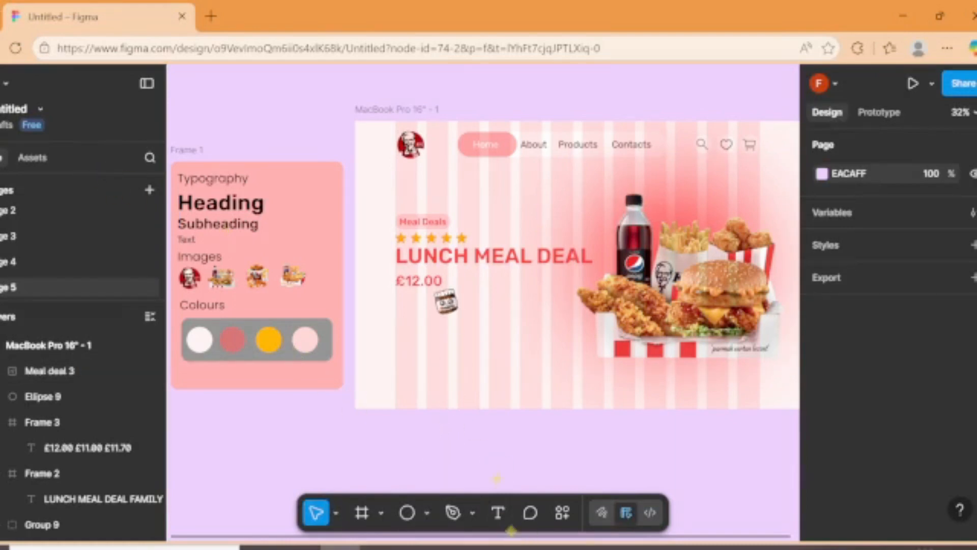
{"action": "scroll", "coordinate": [446, 301], "scroll_direction": "up", "scroll_amount": 5}
{"action": "scroll", "coordinate": [447, 302], "scroll_direction": "up", "scroll_amount": 2}
{"action": "key", "text": "r"}
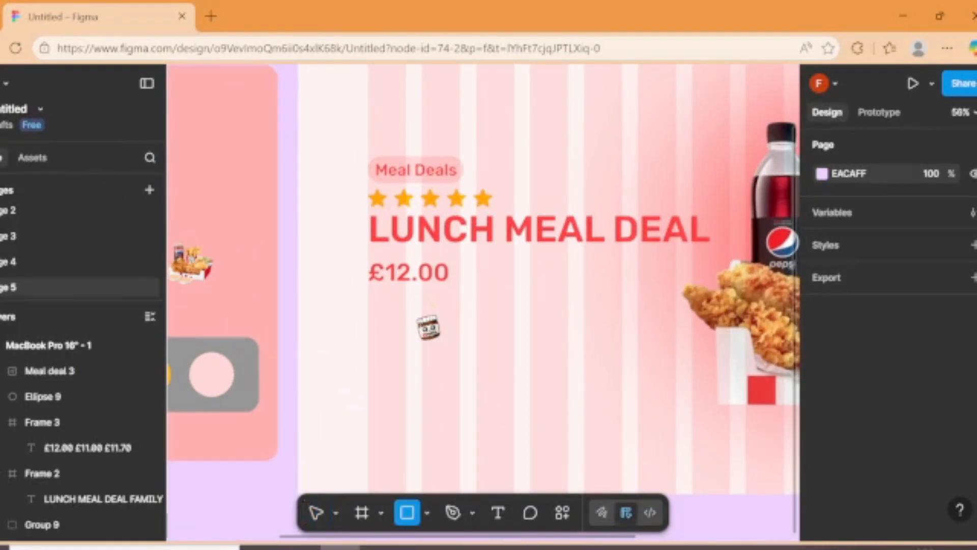
{"action": "left_click_drag", "start_coordinate": [375, 288], "coordinate": [378, 289]}
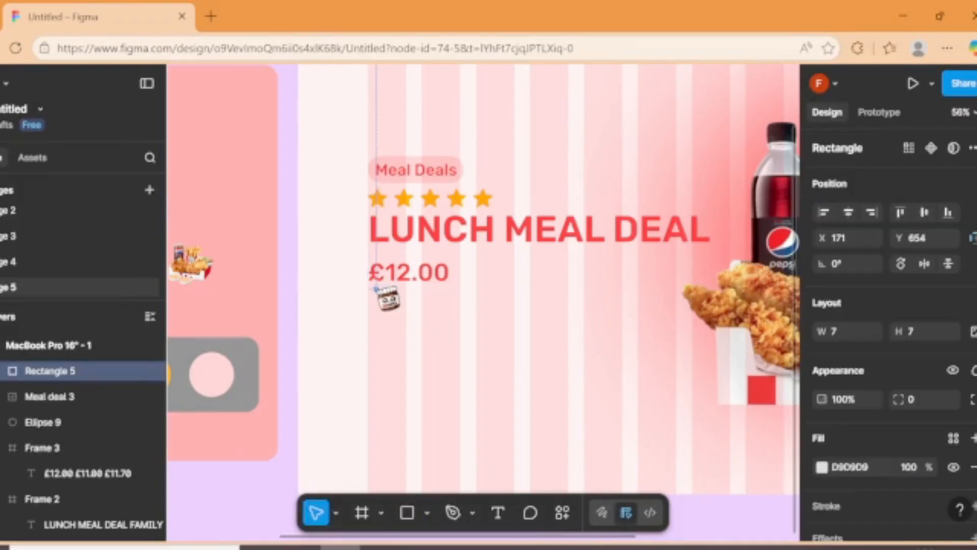
{"action": "key", "text": "Delete"}
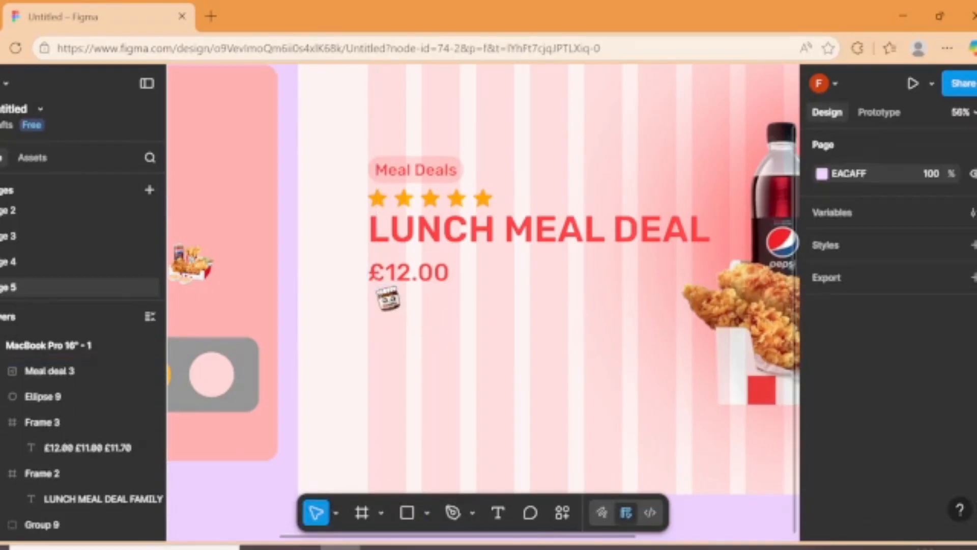
- Draw a rectangle about 280 × 126 beneath the £12.00 price and set its corner radius to 100
{"action": "key", "text": "r"}
{"action": "left_click_drag", "start_coordinate": [377, 293], "coordinate": [501, 350]}
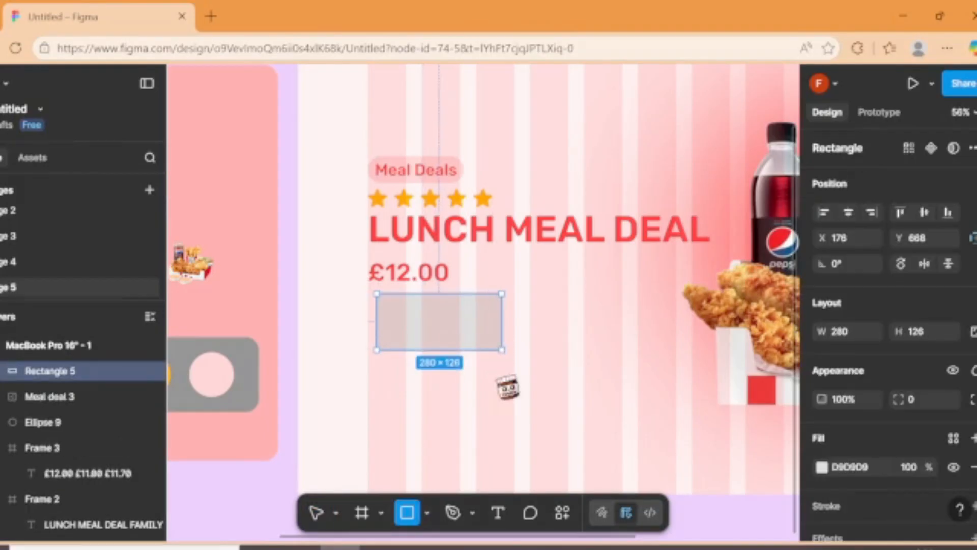
{"action": "left_click", "coordinate": [924, 402]}
{"action": "type", "text": "100"}
{"action": "key", "text": "Return"}
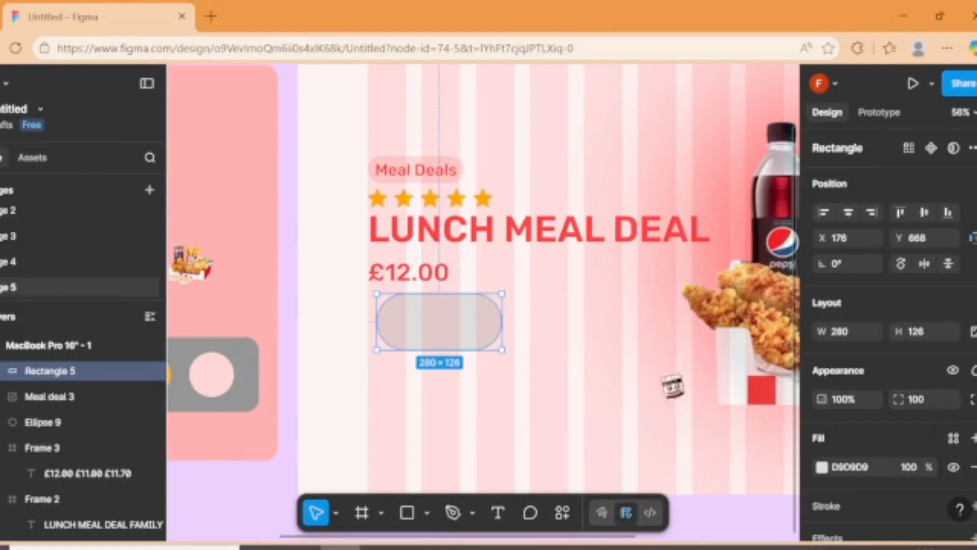
- Fill the rounded rectangle with the page's red FF3F3F and nudge it slightly up and to the left
{"action": "left_click", "coordinate": [822, 467]}
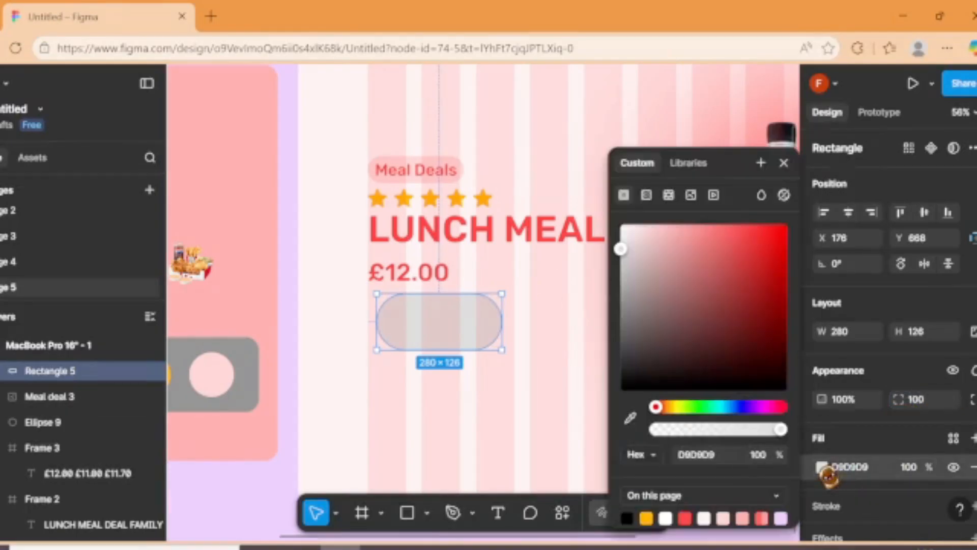
{"action": "left_click", "coordinate": [685, 519]}
{"action": "left_click_drag", "start_coordinate": [449, 340], "coordinate": [448, 342]}
{"action": "left_click", "coordinate": [412, 386]}
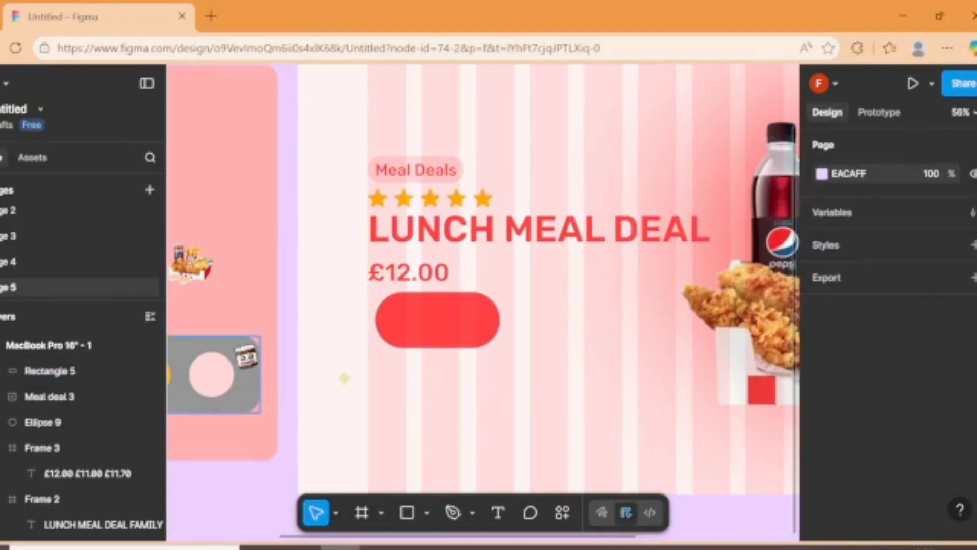
- Add the text "Order now" in the empty area below the red rounded rectangle
{"action": "left_click", "coordinate": [496, 512]}
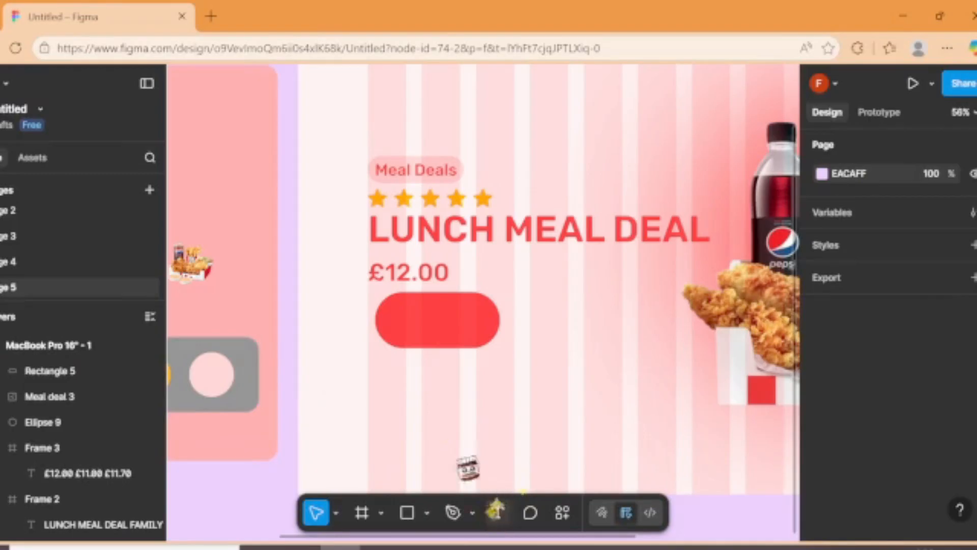
{"action": "left_click", "coordinate": [409, 415]}
{"action": "key", "text": "Escape"}
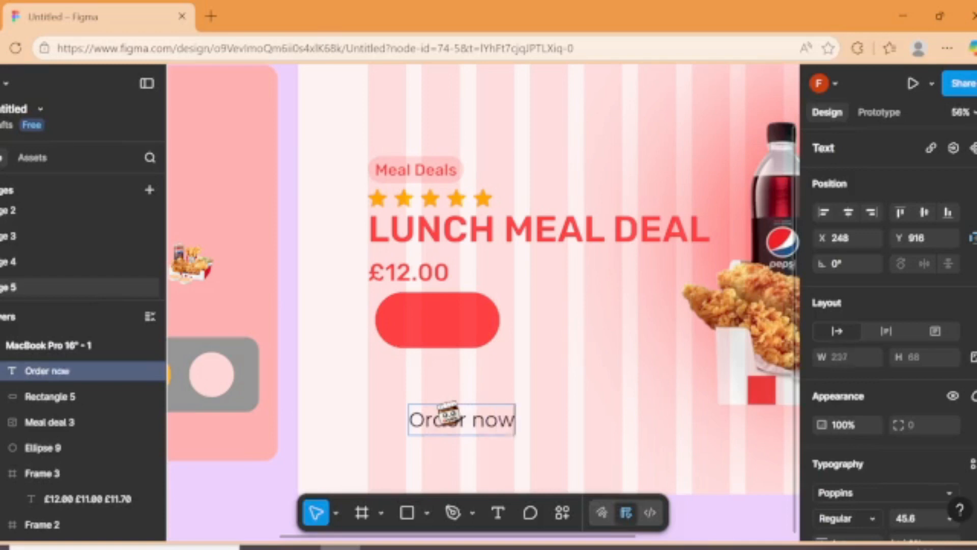
- Change the font of the "Order now" text to Rubik
{"action": "left_click", "coordinate": [490, 405]}
{"action": "scroll", "coordinate": [891, 356], "scroll_direction": "down", "scroll_amount": 3}
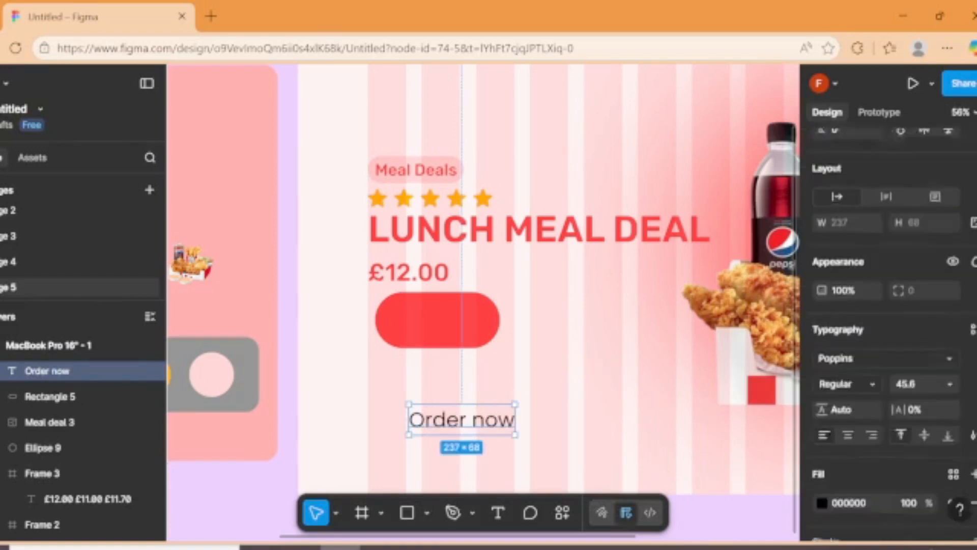
{"action": "left_click", "coordinate": [898, 339]}
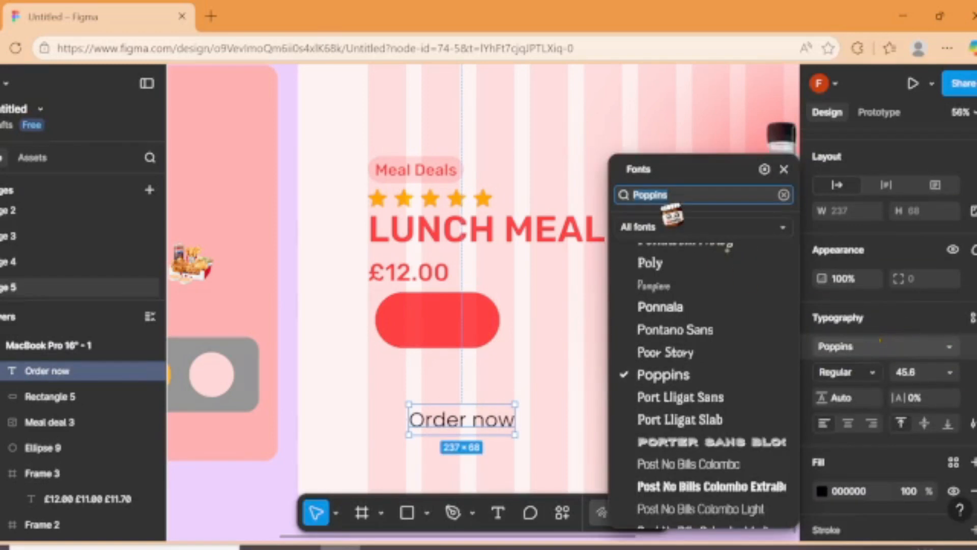
{"action": "type", "text": "rubix"}
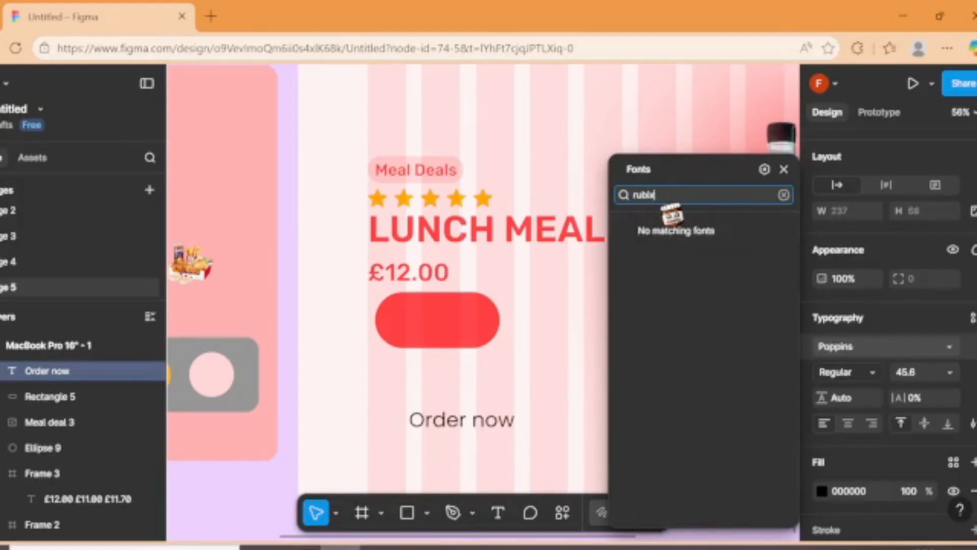
{"action": "key", "text": "BackSpace"}
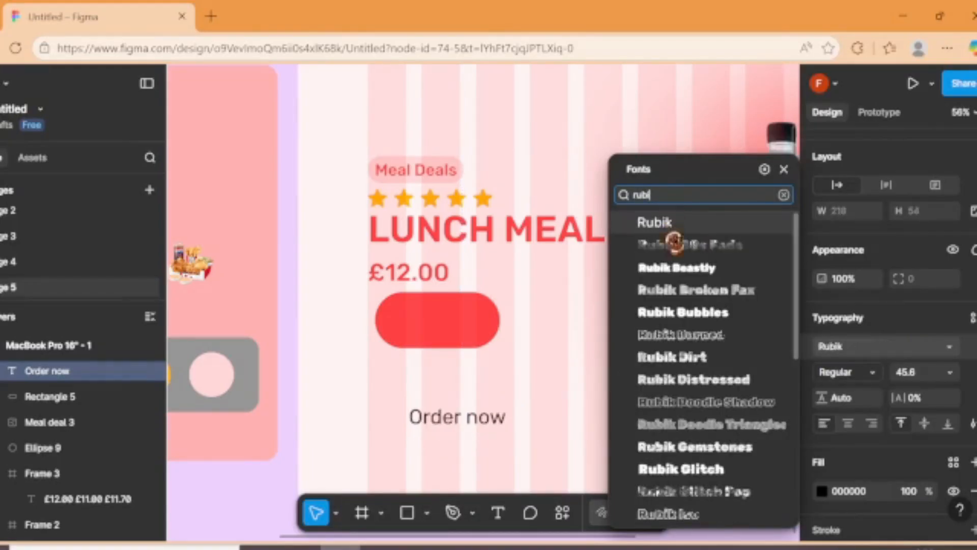
{"action": "left_click", "coordinate": [656, 223]}
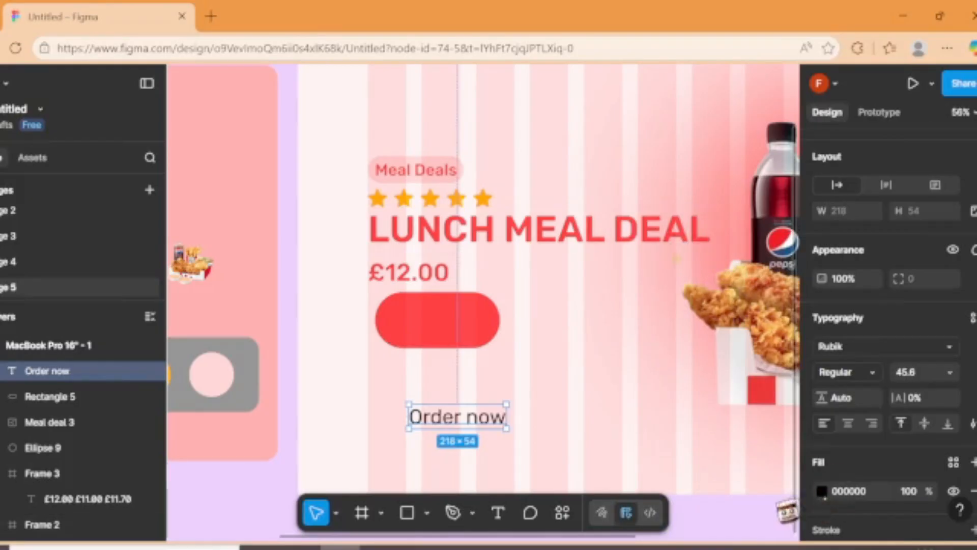
- Move the "Order now" text onto the red rounded rectangle and set its font weight to Medium
{"action": "left_click_drag", "start_coordinate": [442, 415], "coordinate": [435, 328]}
{"action": "scroll", "coordinate": [850, 326], "scroll_direction": "down", "scroll_amount": 1}
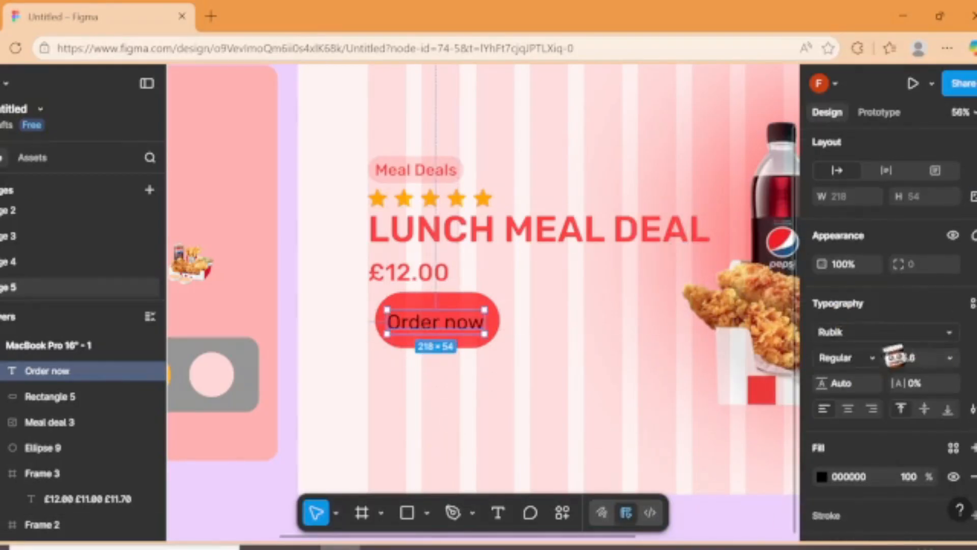
{"action": "left_click", "coordinate": [872, 358]}
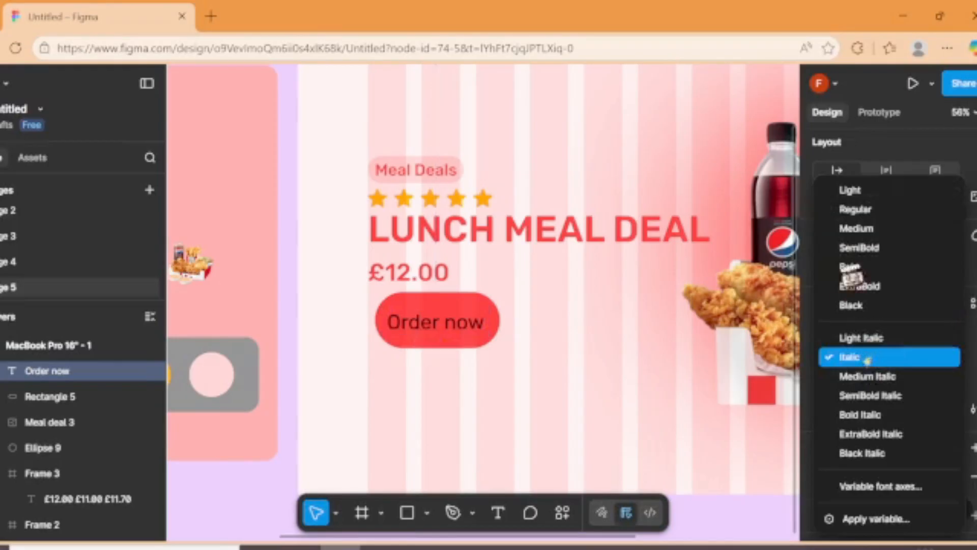
{"action": "left_click", "coordinate": [857, 232]}
- Set the fill of the "Order now" text to white (FFFFFF)
{"action": "scroll", "coordinate": [860, 248], "scroll_direction": "down", "scroll_amount": 3}
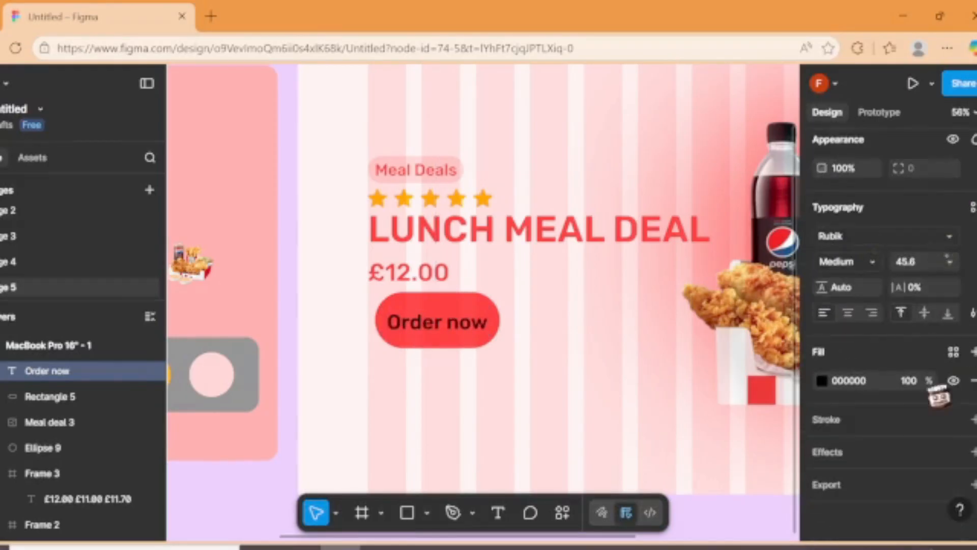
{"action": "left_click", "coordinate": [822, 381]}
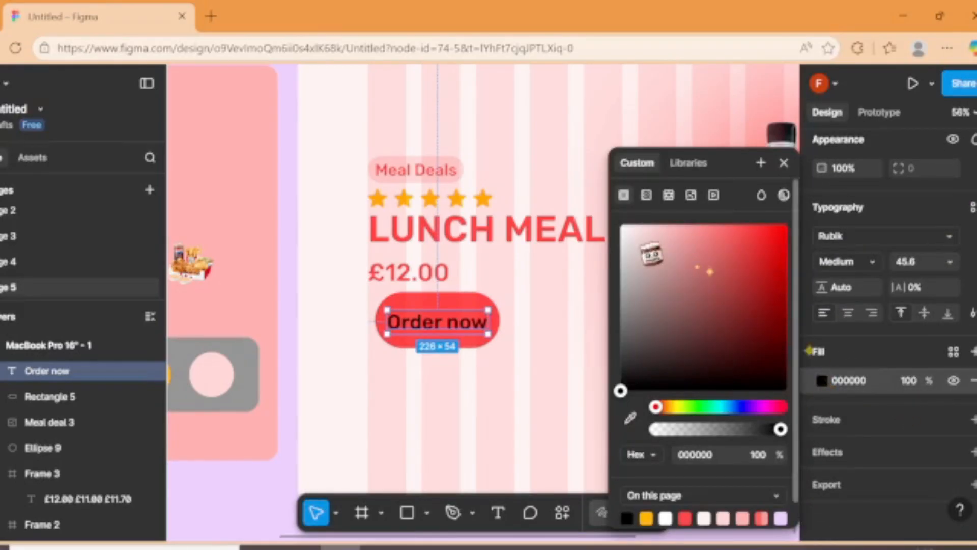
{"action": "left_click", "coordinate": [621, 225]}
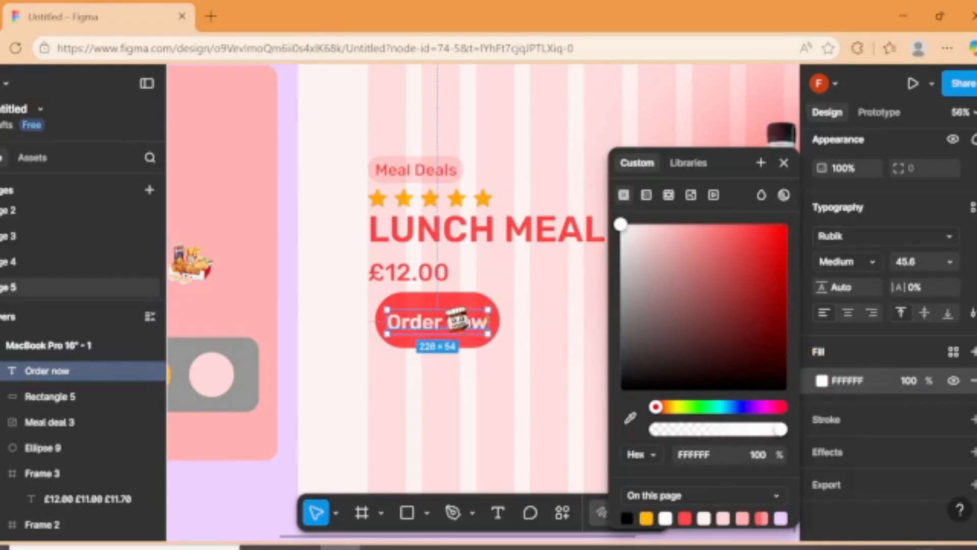
{"action": "left_click", "coordinate": [481, 385]}
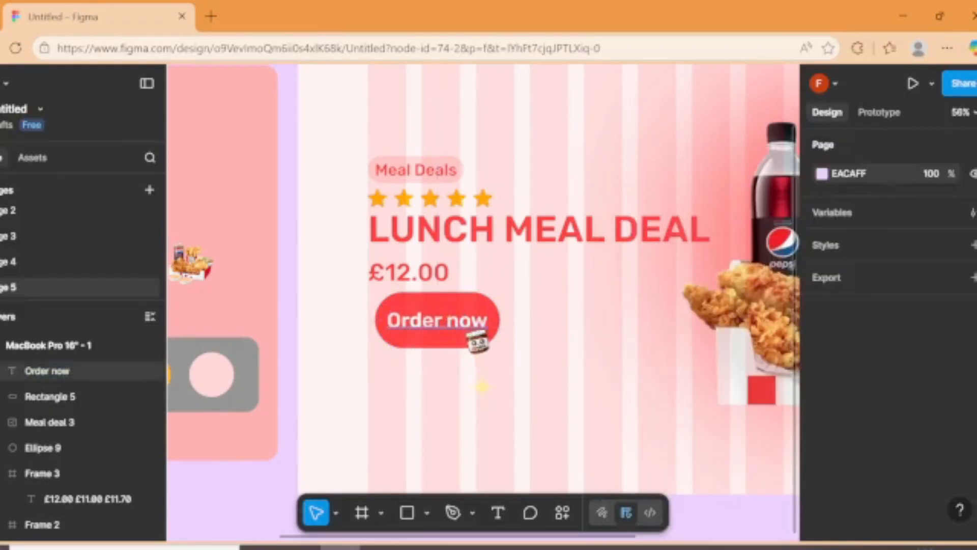
- Group the "Order now" text with its red rectangle and place a duplicate of the group to its right
{"action": "left_click", "coordinate": [467, 331]}
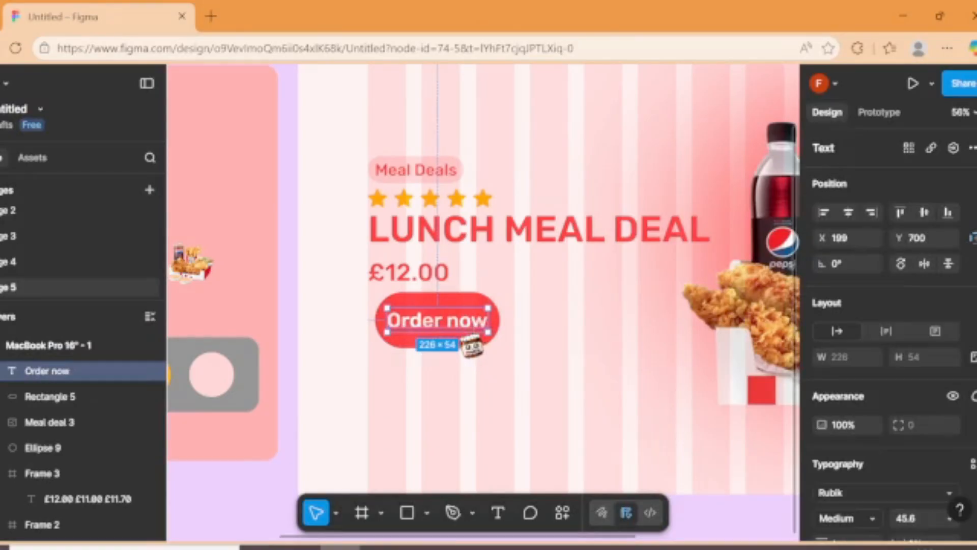
{"action": "left_click", "coordinate": [482, 344], "text": "shift"}
{"action": "key", "text": "ctrl+g"}
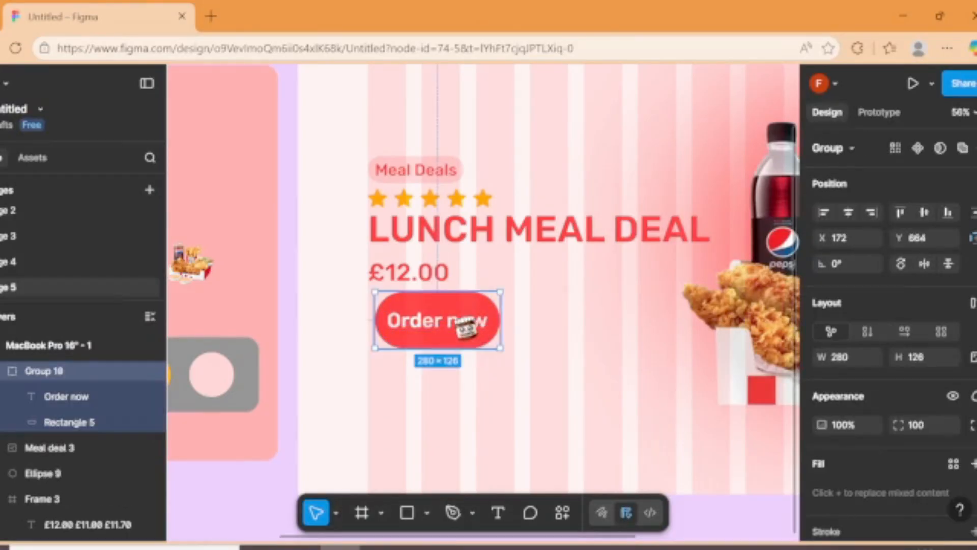
{"action": "left_click_drag", "start_coordinate": [465, 328], "coordinate": [601, 329]}
- Replace the duplicated button's text with "See more"
{"action": "double_click", "coordinate": [601, 330]}
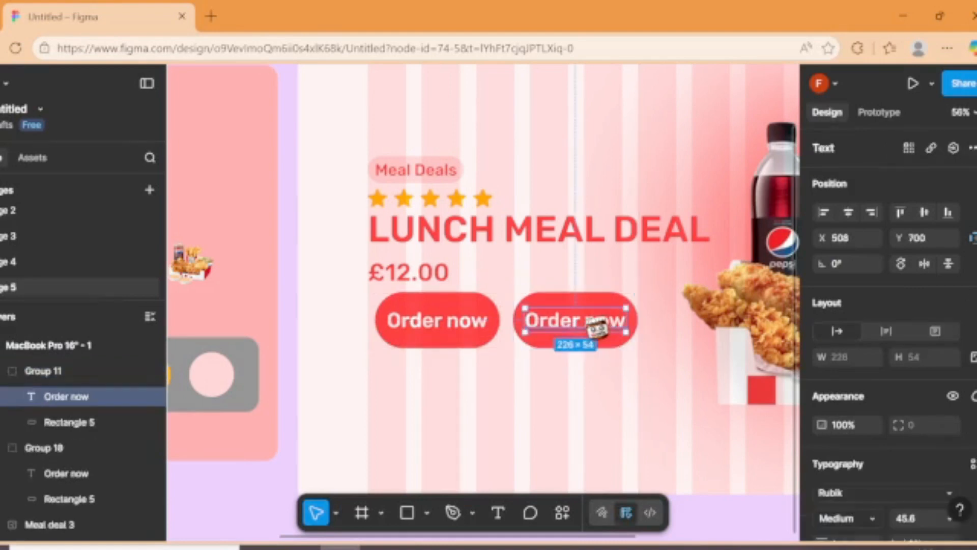
{"action": "double_click", "coordinate": [600, 330]}
{"action": "key", "text": "BackSpace"}
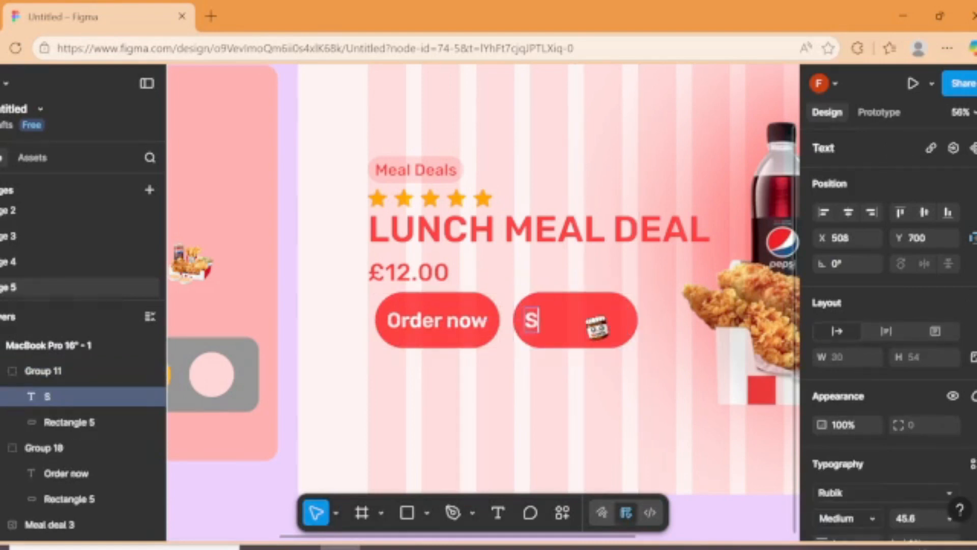
{"action": "type", "text": "See more"}
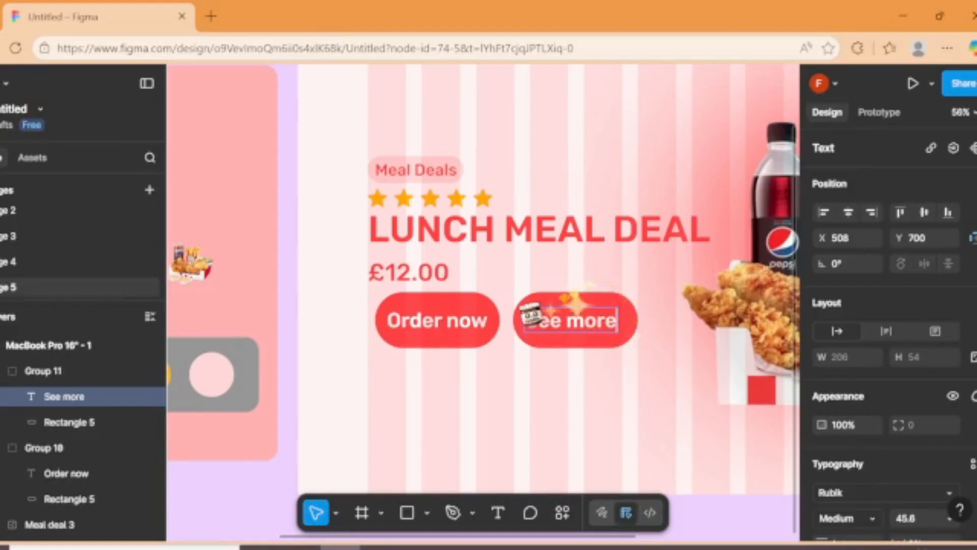
{"action": "key", "text": "Escape"}
{"action": "key", "text": "Escape"}
- Change the fill of the rounded rectangle behind "See more" to white (FFFFFF)
{"action": "left_click", "coordinate": [528, 332]}
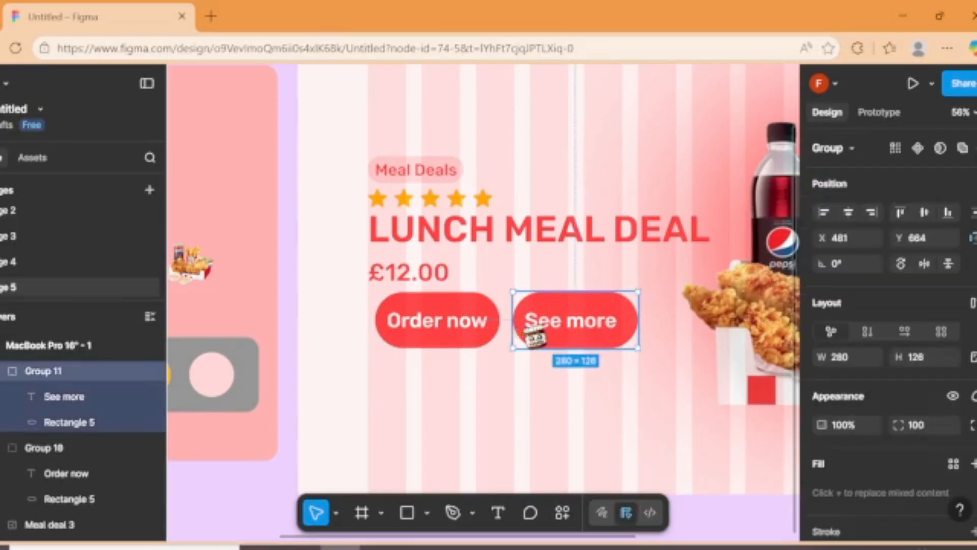
{"action": "scroll", "coordinate": [890, 336], "scroll_direction": "down", "scroll_amount": 4}
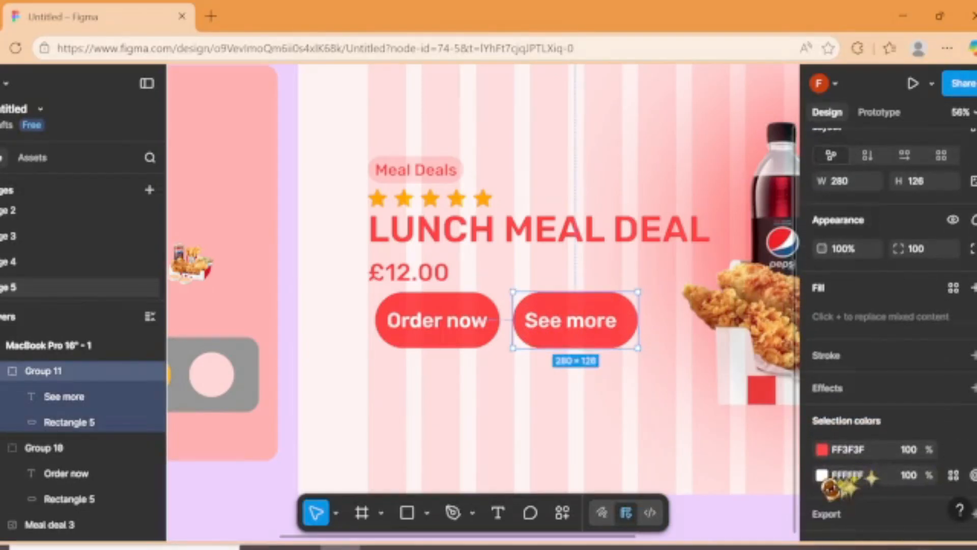
{"action": "left_click", "coordinate": [822, 475]}
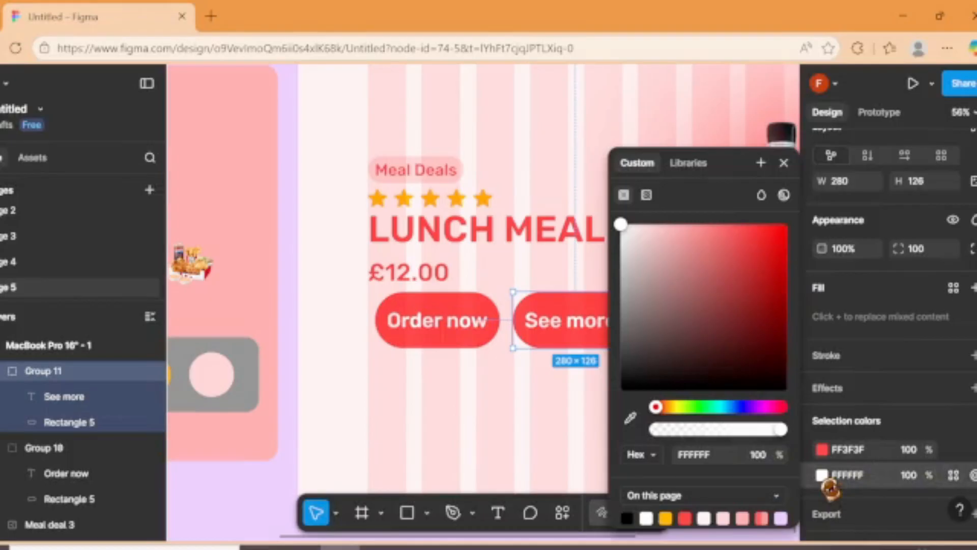
{"action": "left_click", "coordinate": [557, 330]}
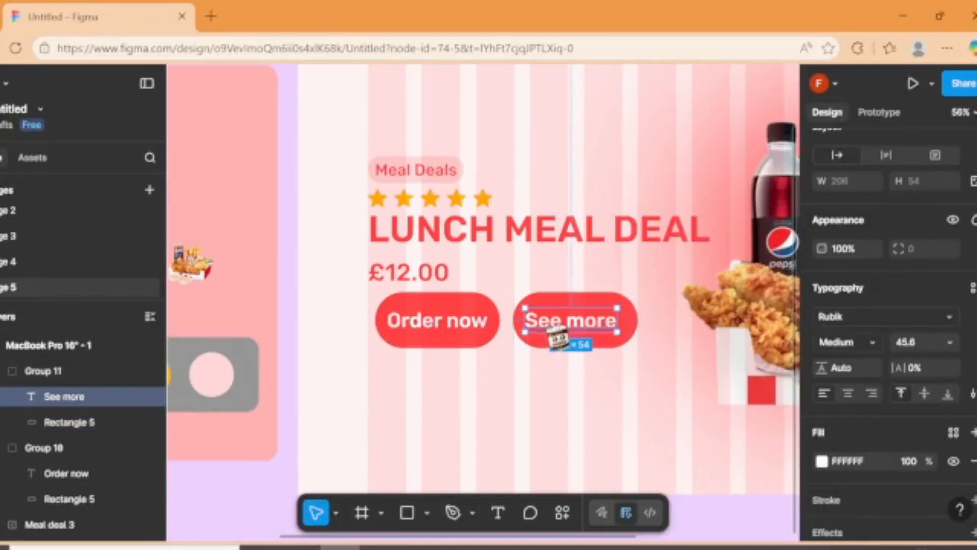
{"action": "left_click", "coordinate": [613, 345]}
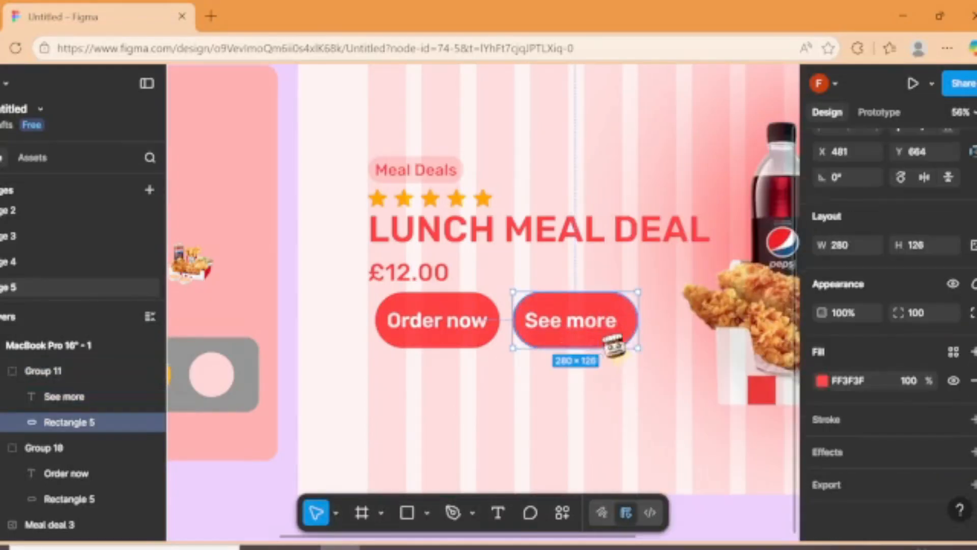
{"action": "left_click", "coordinate": [822, 381]}
{"action": "left_click", "coordinate": [622, 225]}
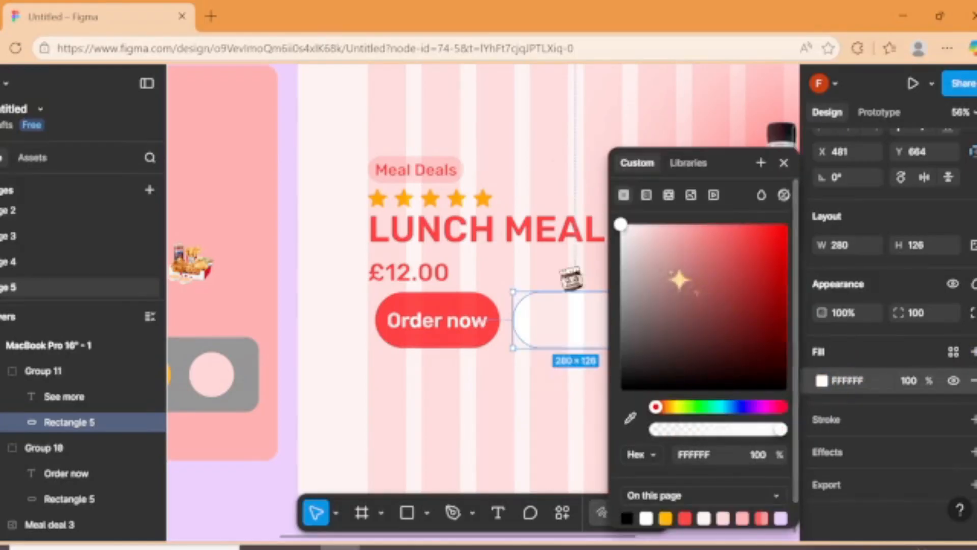
- Set the fill of the "See more" text to black (000000)
{"action": "left_click", "coordinate": [563, 326]}
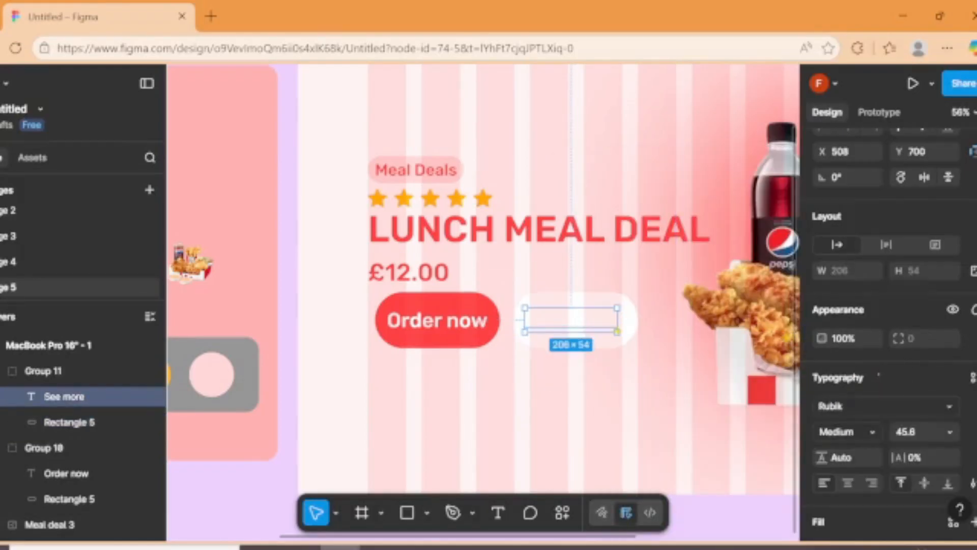
{"action": "scroll", "coordinate": [819, 351], "scroll_direction": "down", "scroll_amount": 4}
{"action": "left_click", "coordinate": [821, 380]}
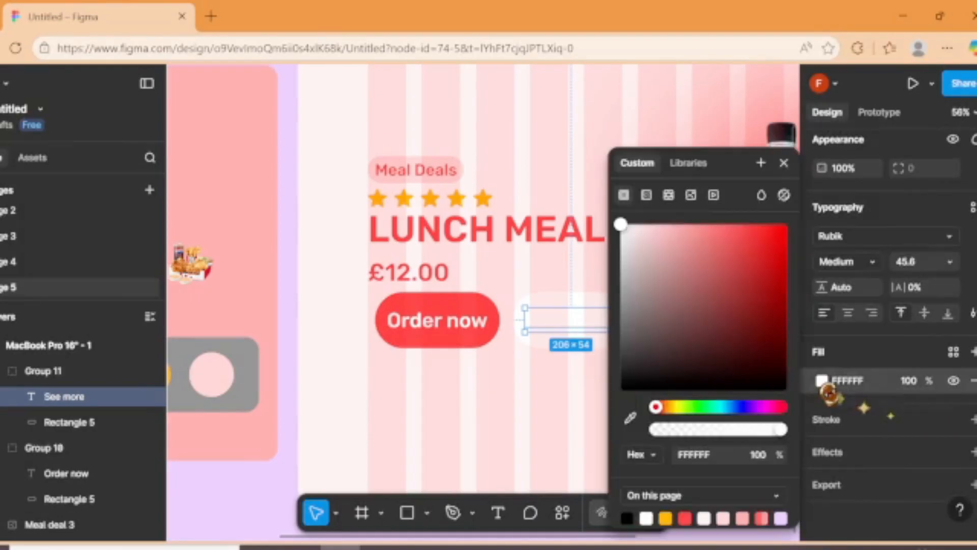
{"action": "left_click", "coordinate": [632, 239]}
{"action": "left_click", "coordinate": [615, 387]}
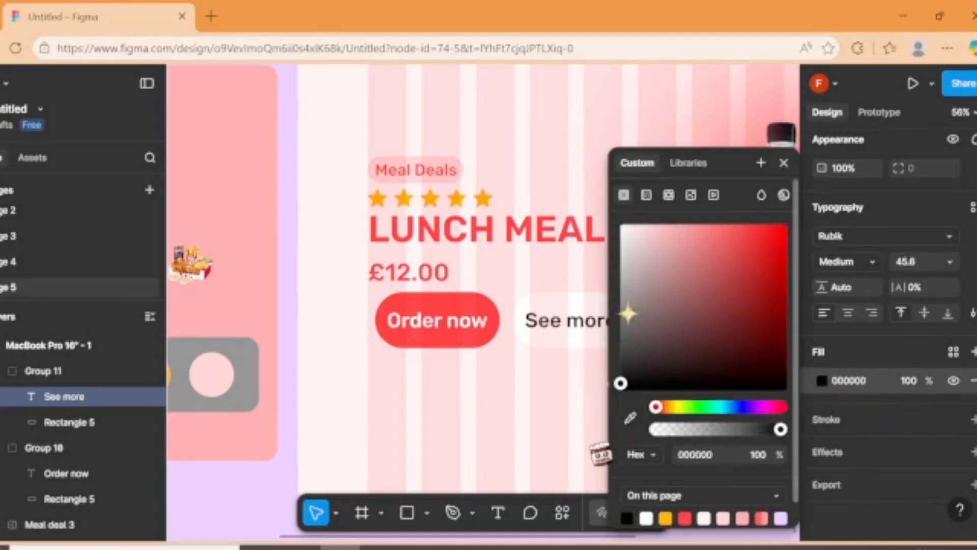
{"action": "left_click", "coordinate": [554, 368]}
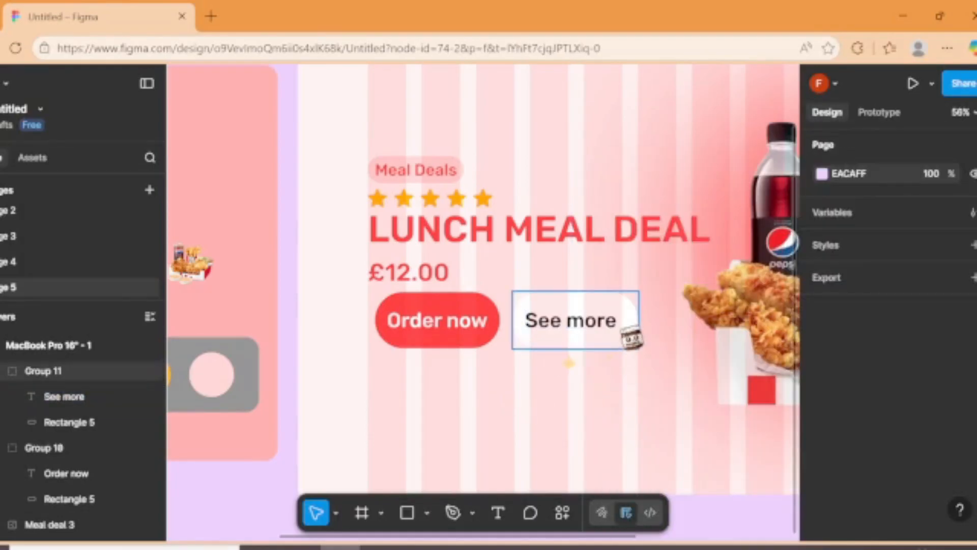
- Widen the "See more" button group to about 366 while keeping its height at 126
{"action": "left_click", "coordinate": [631, 331]}
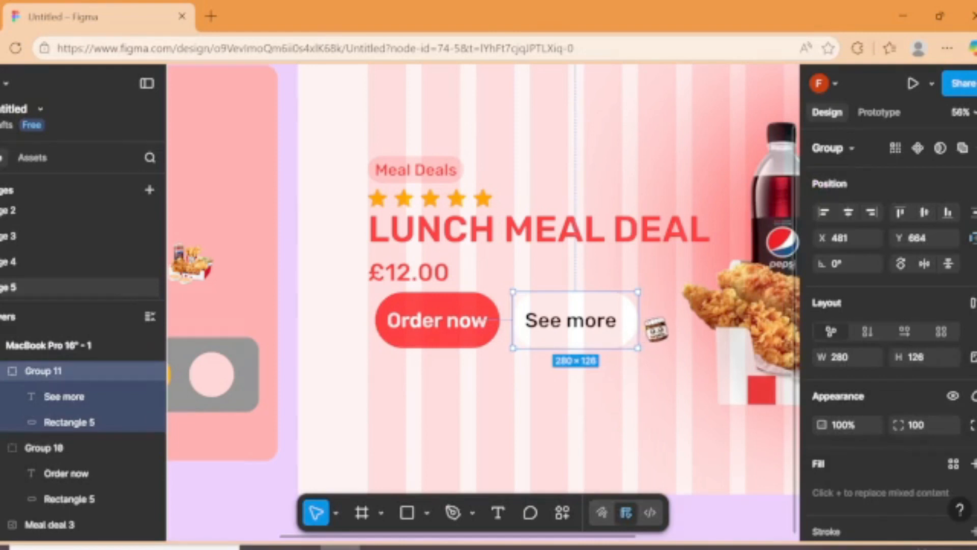
{"action": "left_click_drag", "start_coordinate": [656, 329], "coordinate": [682, 338]}
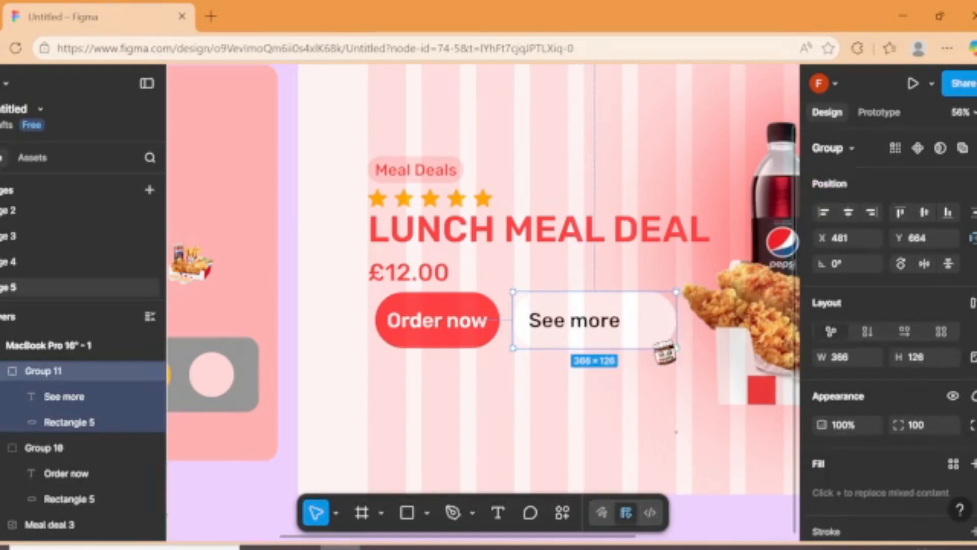
{"action": "left_click", "coordinate": [534, 399]}
- Run the Iconify plugin and search its icons for "arrow right"
{"action": "right_click", "coordinate": [534, 399]}
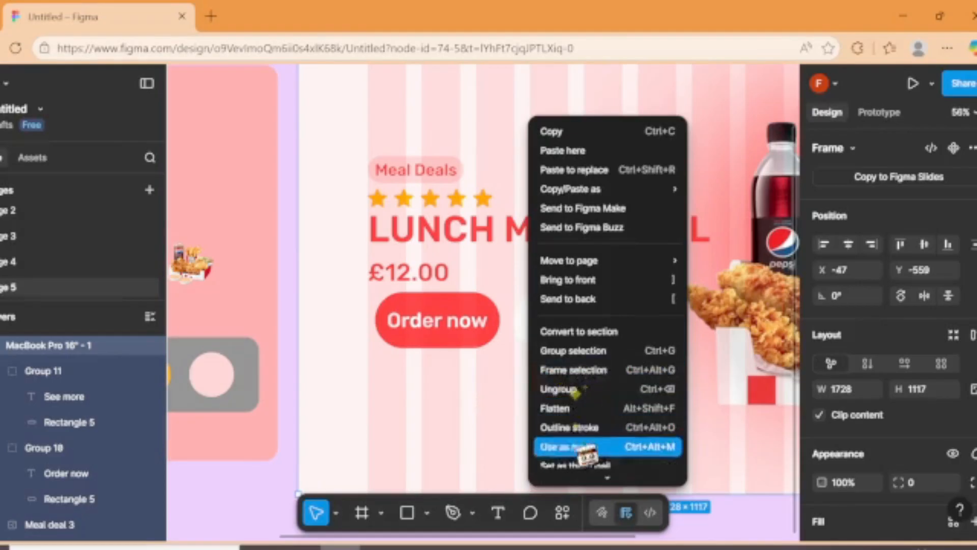
{"action": "scroll", "coordinate": [585, 450], "scroll_direction": "down", "scroll_amount": 3}
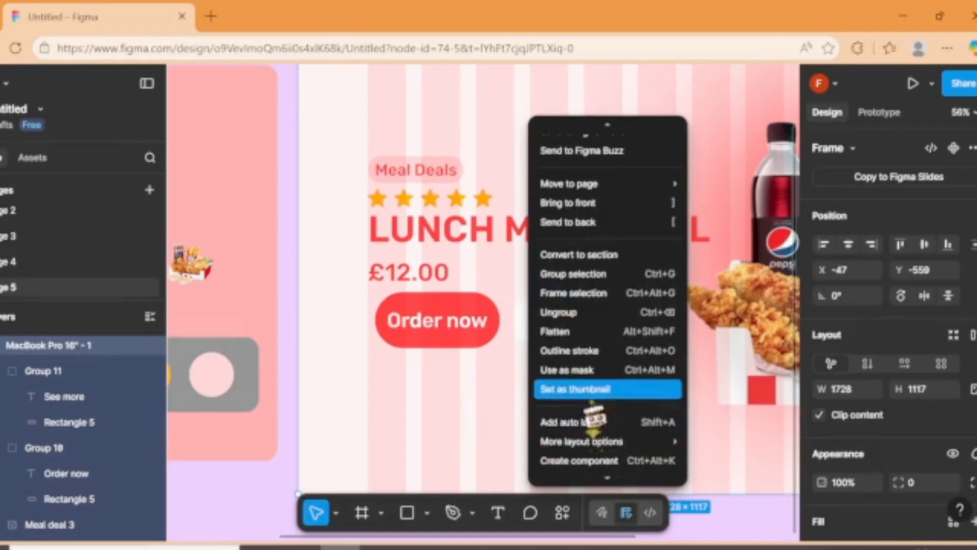
{"action": "scroll", "coordinate": [595, 443], "scroll_direction": "down", "scroll_amount": 3}
{"action": "mouse_move", "coordinate": [588, 399]}
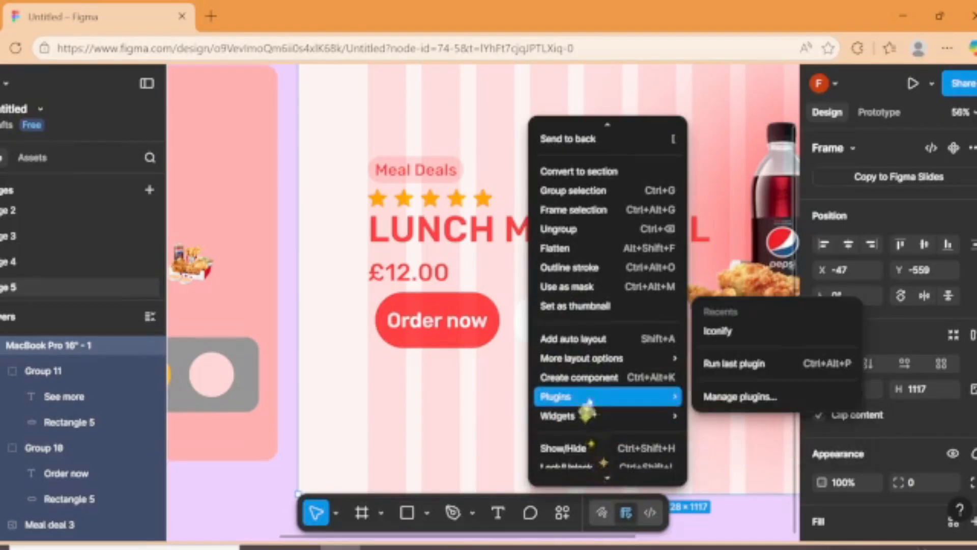
{"action": "left_click", "coordinate": [718, 330]}
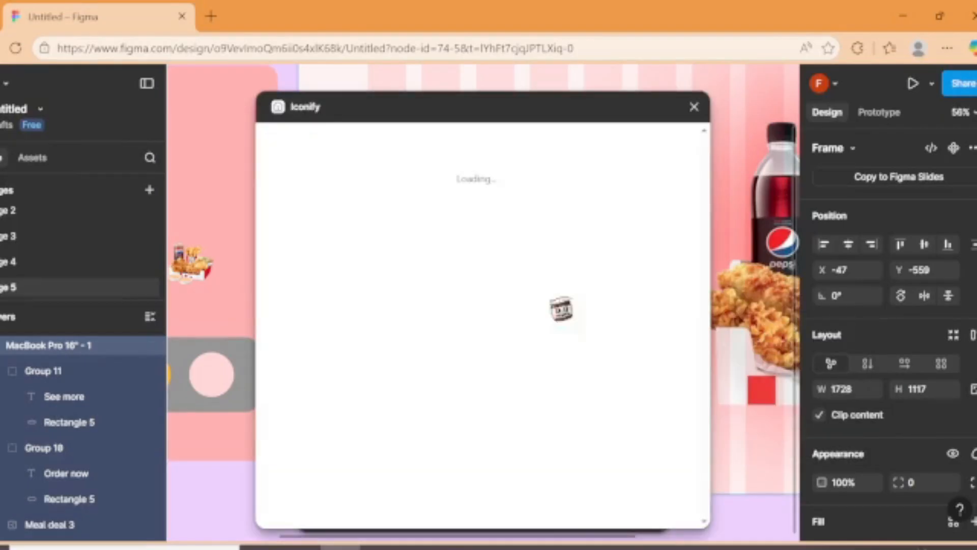
{"action": "left_click", "coordinate": [350, 168]}
{"action": "type", "text": "arrow"}
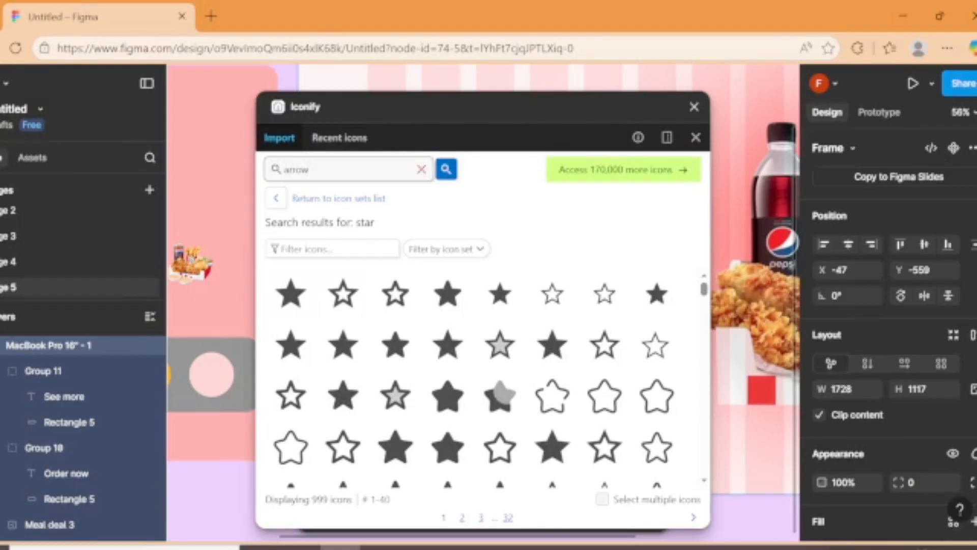
{"action": "type", "text": " right"}
{"action": "key", "text": "Return"}
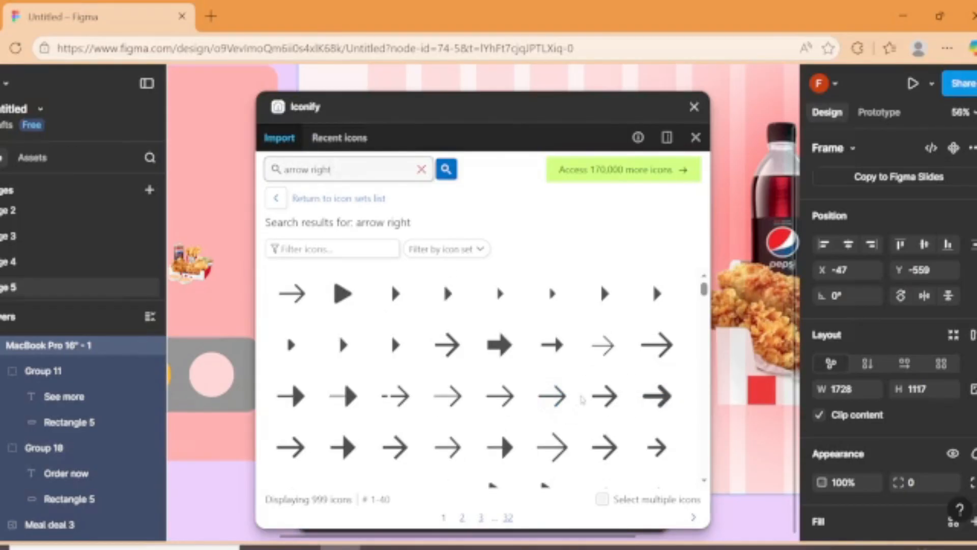
- Import the tabler:arrow-right icon as a frame in black (#000) into the MacBook Pro 16" - 1 frame and close the plugin
{"action": "left_click", "coordinate": [605, 395]}
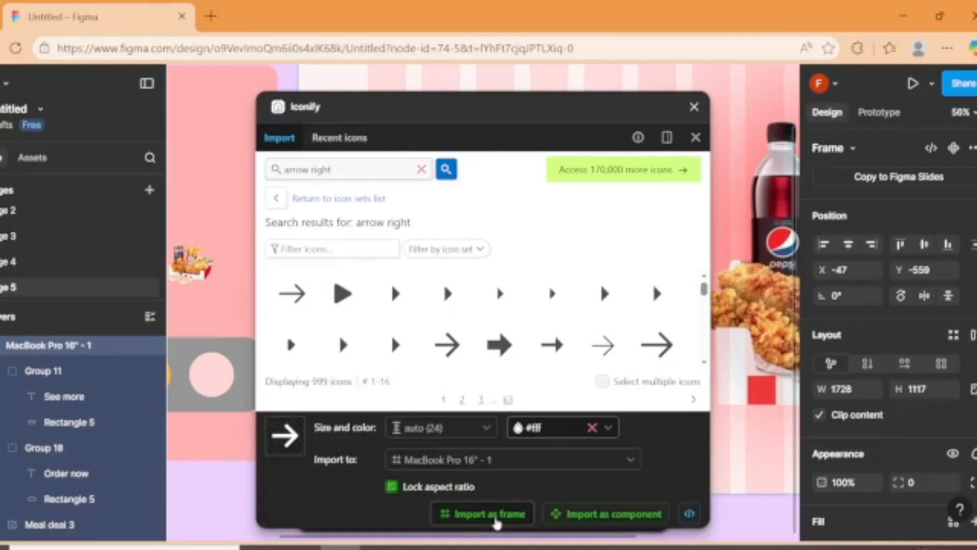
{"action": "left_click", "coordinate": [560, 427]}
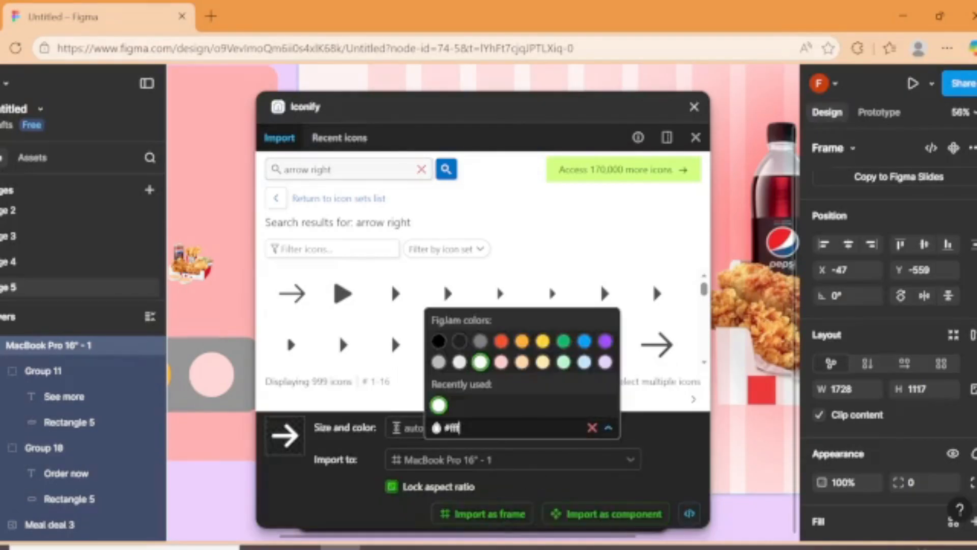
{"action": "left_click", "coordinate": [439, 342]}
{"action": "left_click", "coordinate": [674, 454]}
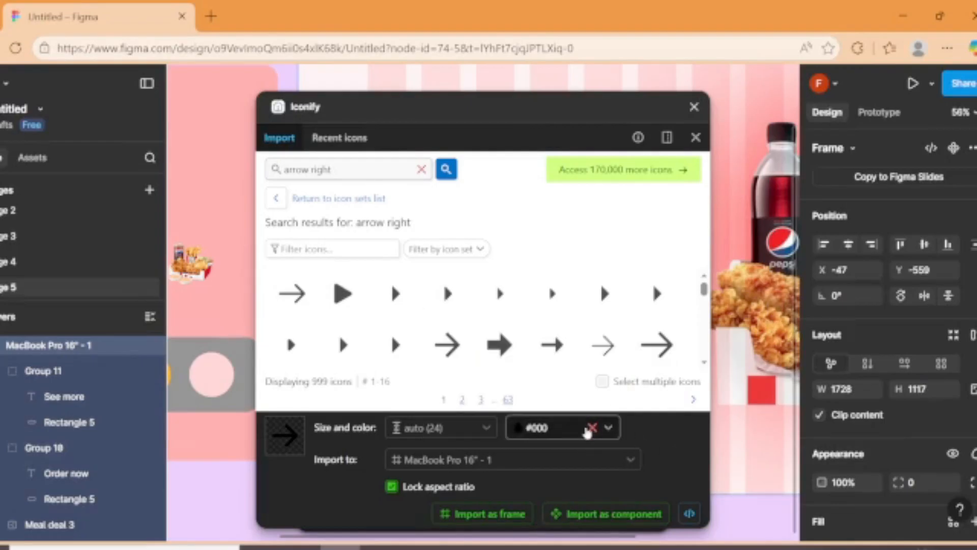
{"action": "left_click", "coordinate": [611, 428]}
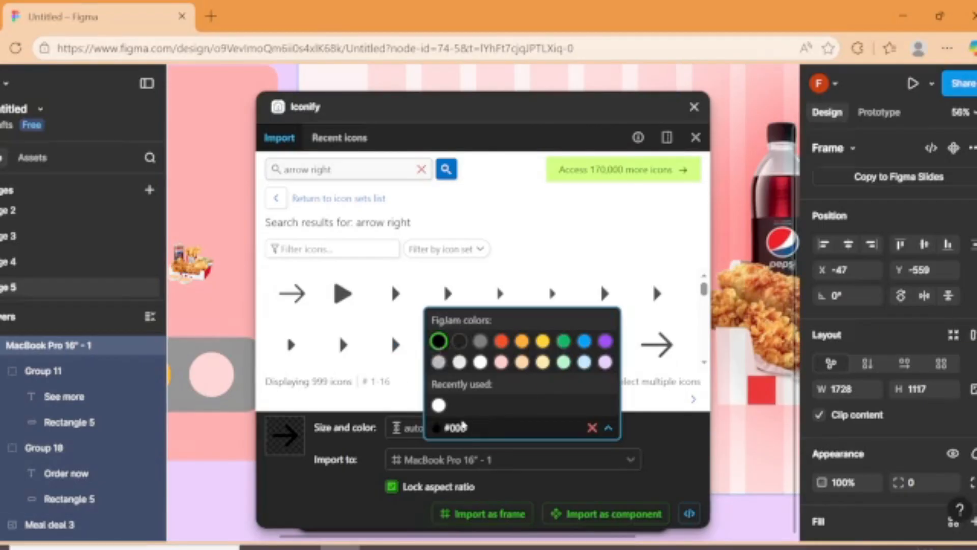
{"action": "left_click", "coordinate": [486, 514]}
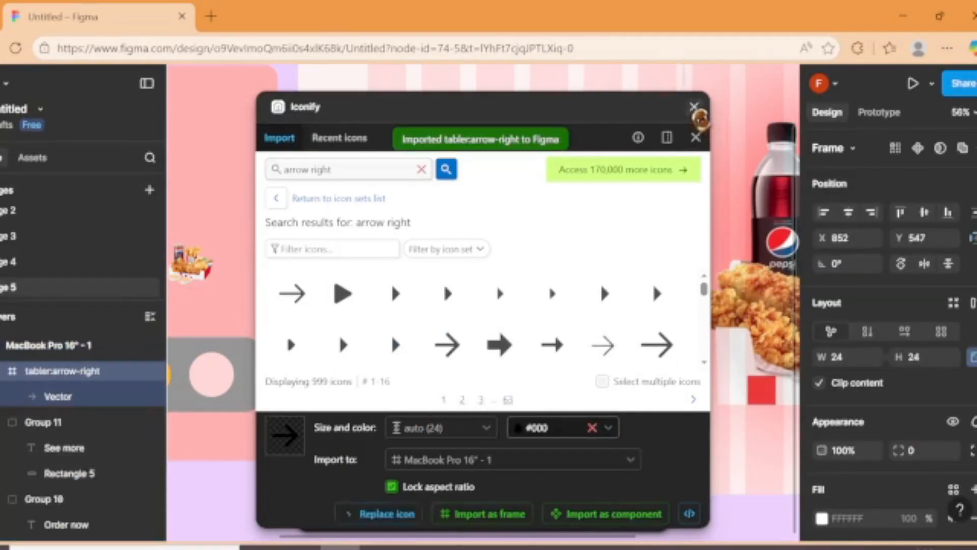
{"action": "left_click", "coordinate": [694, 106]}
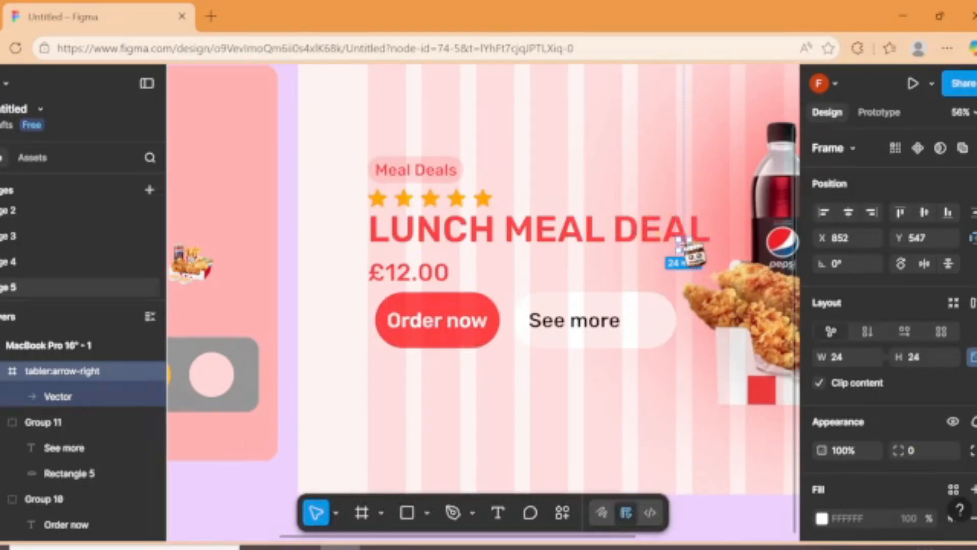
- Move the arrow vector out of its icon frame onto the "See more" button and delete the empty frame
{"action": "double_click", "coordinate": [693, 251]}
{"action": "left_click_drag", "start_coordinate": [693, 251], "coordinate": [652, 304]}
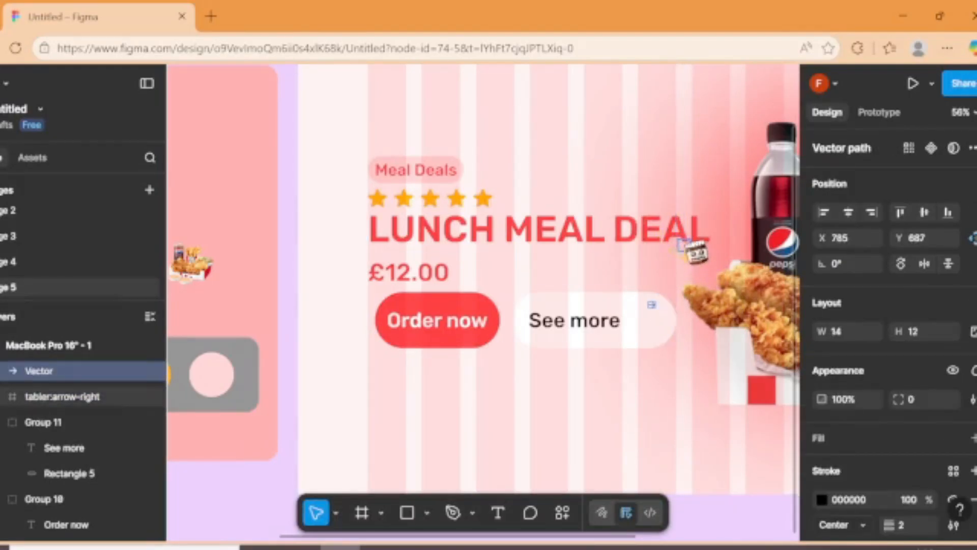
{"action": "left_click", "coordinate": [693, 250]}
{"action": "key", "text": "Delete"}
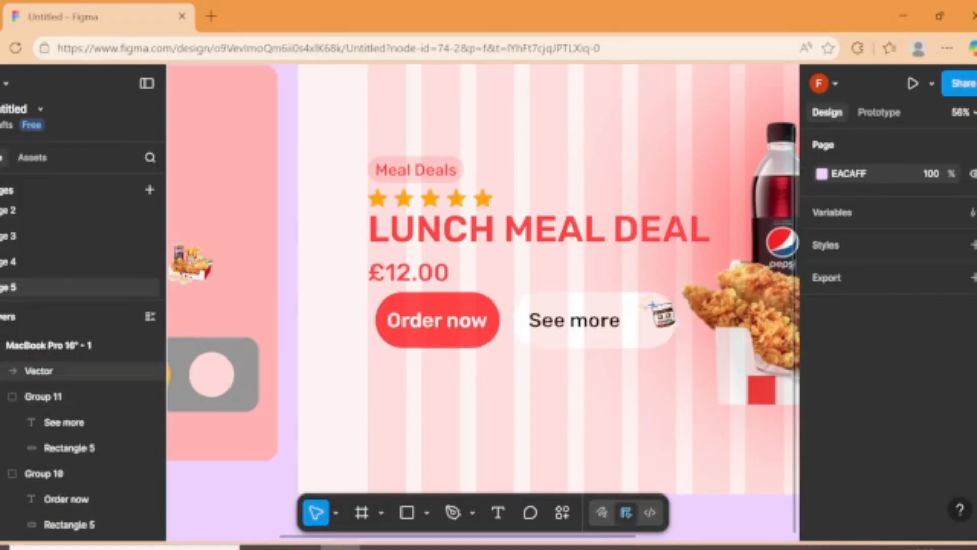
- Enlarge the arrow to about 63 × 54 and place it beside the "See more" text, vertically centred in the button
{"action": "left_click", "coordinate": [657, 312]}
{"action": "scroll", "coordinate": [654, 311], "scroll_direction": "up", "scroll_amount": 5}
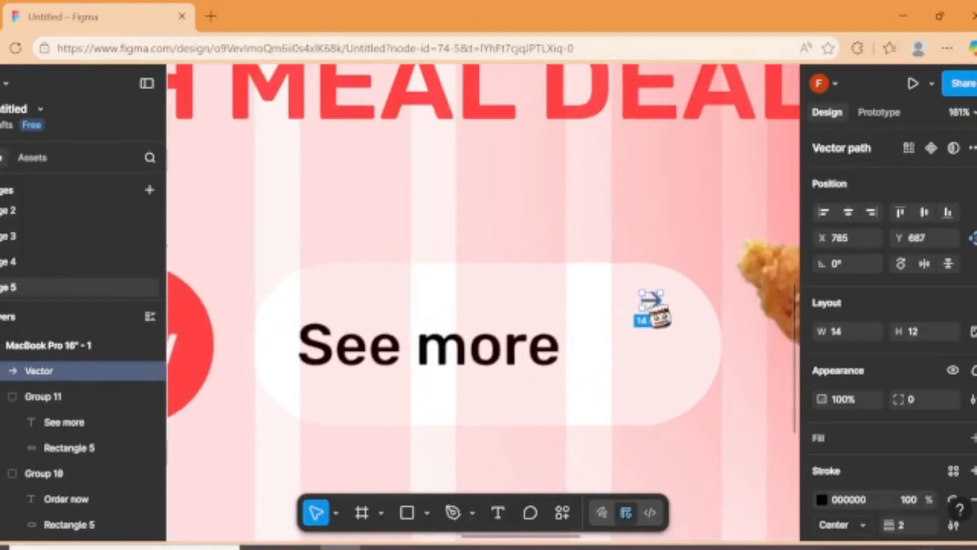
{"action": "left_click_drag", "start_coordinate": [651, 308], "coordinate": [647, 352]}
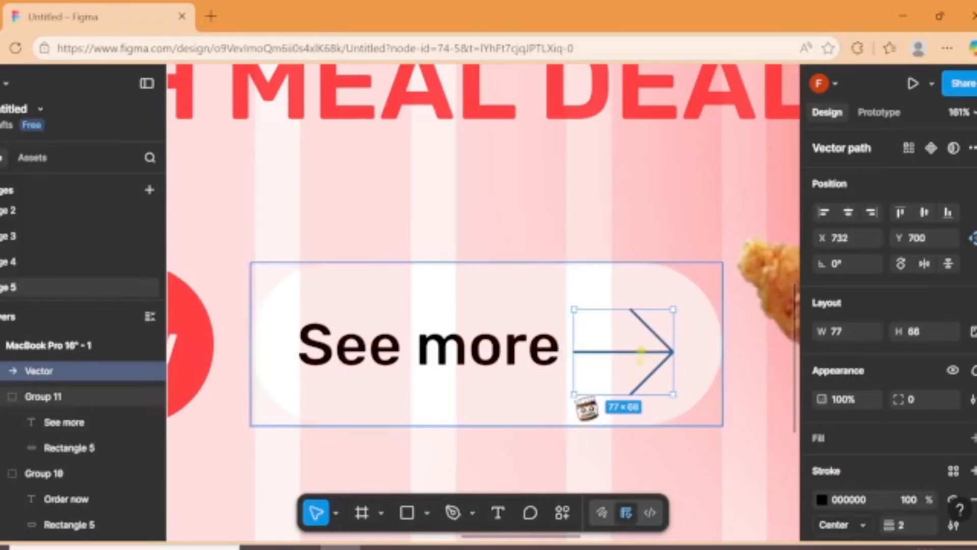
{"action": "left_click_drag", "start_coordinate": [593, 401], "coordinate": [629, 388]}
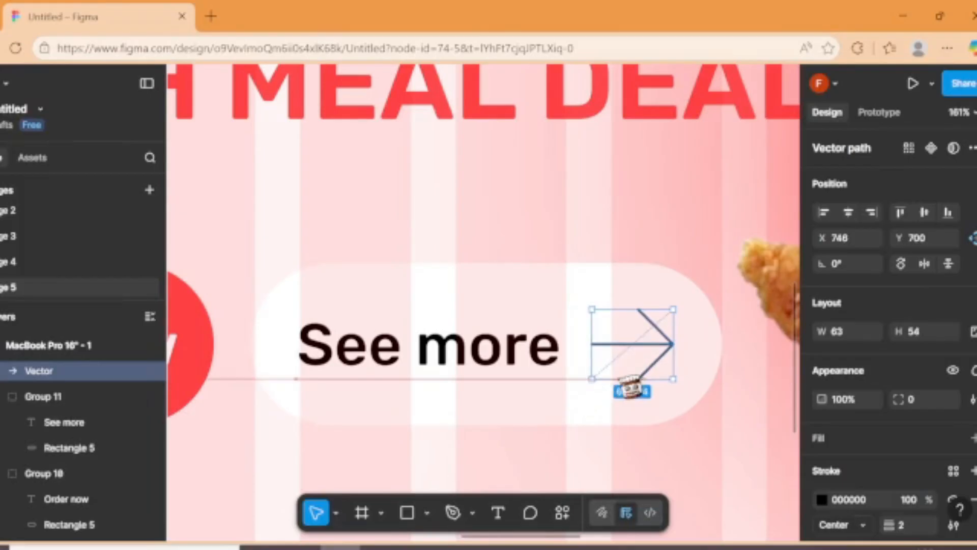
{"action": "left_click_drag", "start_coordinate": [647, 327], "coordinate": [647, 342]}
- Set the arrow's stroke weight to 4
{"action": "scroll", "coordinate": [923, 274], "scroll_direction": "down", "scroll_amount": 2}
{"action": "scroll", "coordinate": [890, 305], "scroll_direction": "down", "scroll_amount": 1}
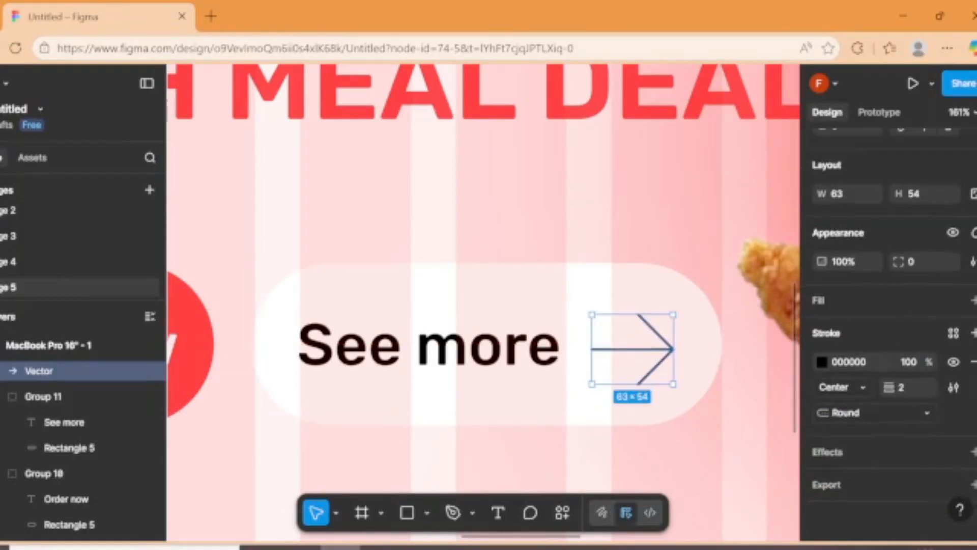
{"action": "left_click", "coordinate": [916, 389]}
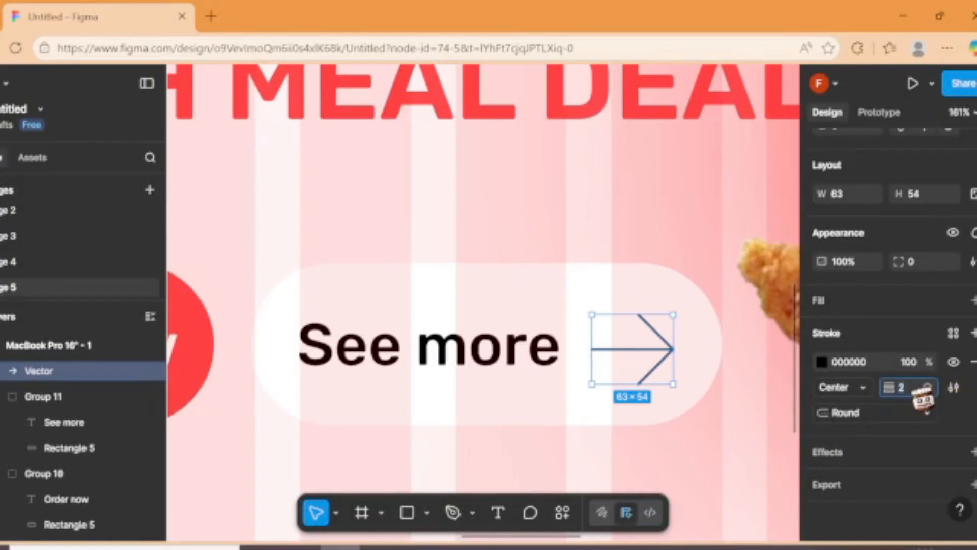
{"action": "type", "text": "3"}
{"action": "key", "text": "Return"}
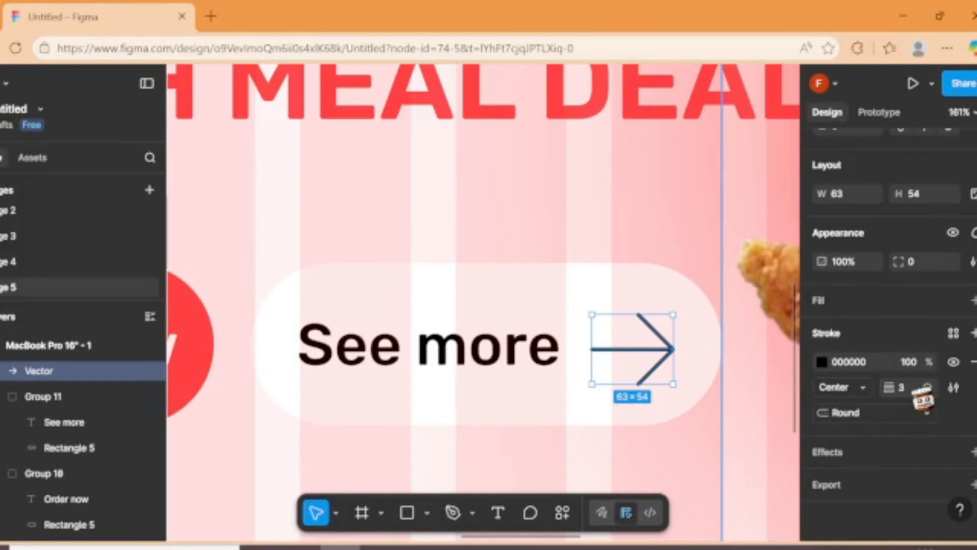
{"action": "key", "text": "Return"}
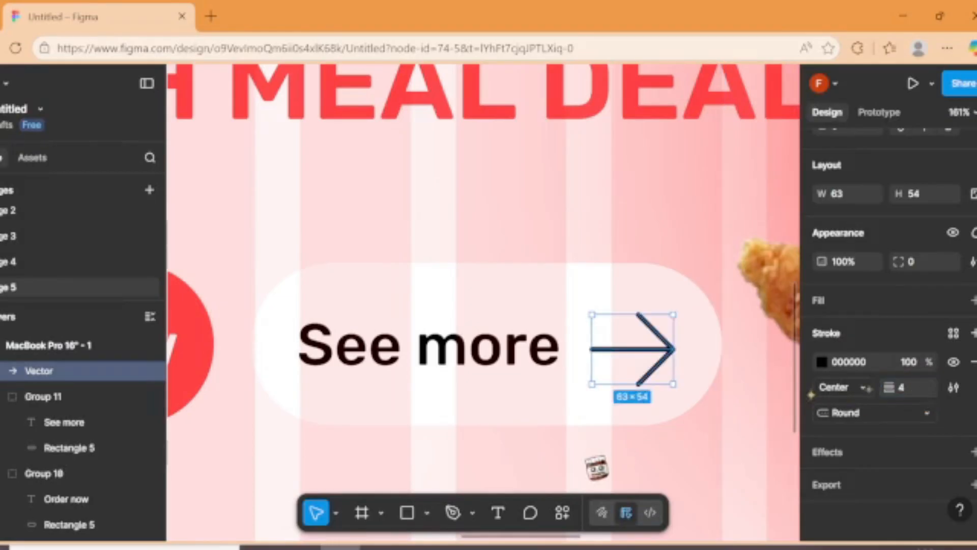
{"action": "left_click", "coordinate": [591, 465]}
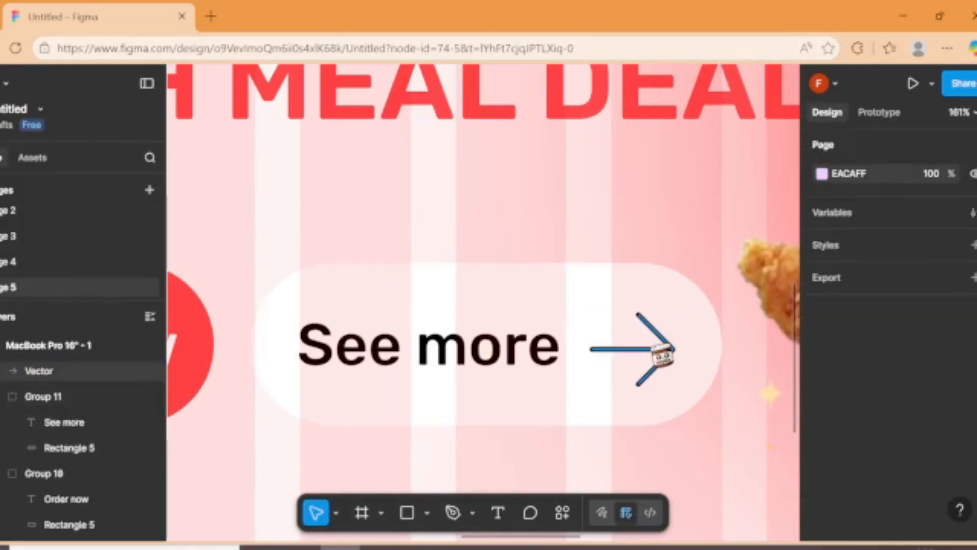
- Group the arrow with the "See more" button
{"action": "left_click", "coordinate": [658, 356]}
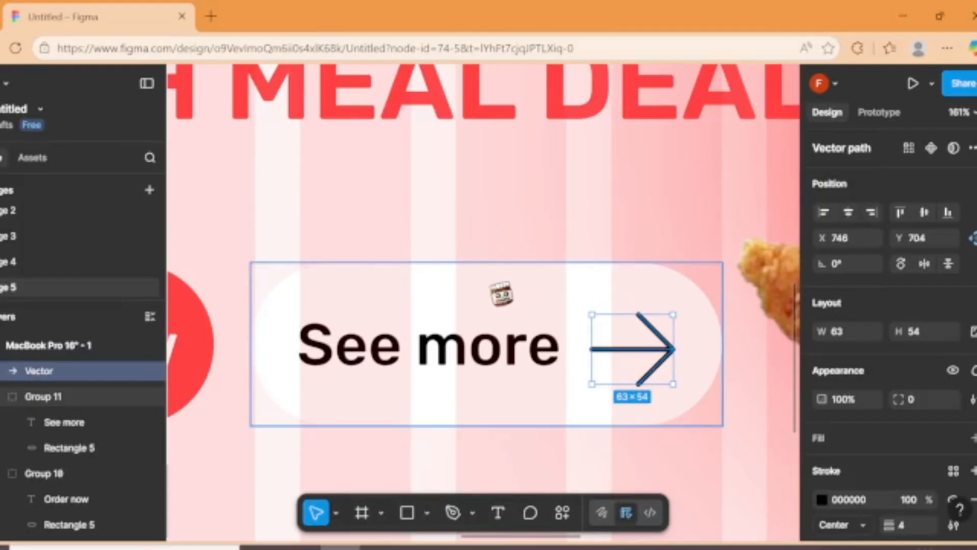
{"action": "left_click", "coordinate": [501, 294], "text": "shift"}
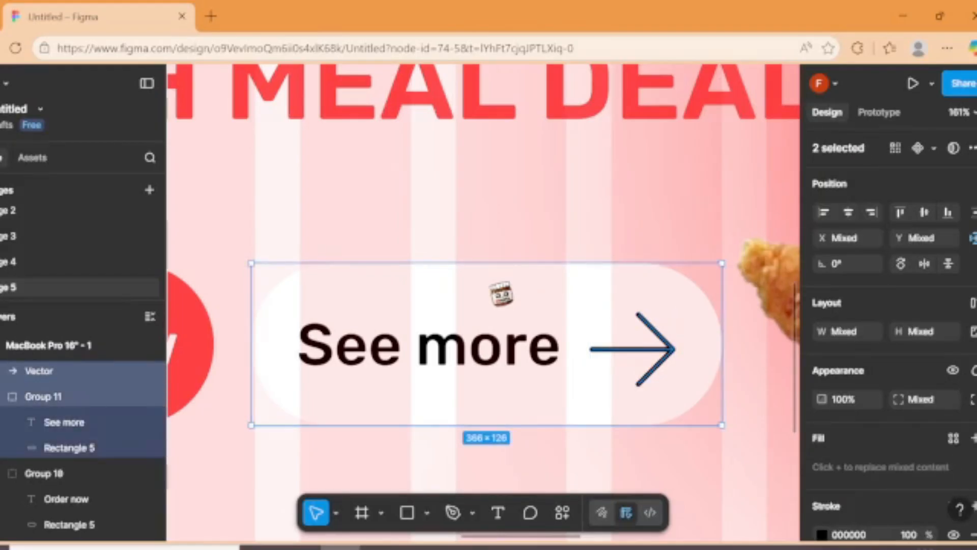
{"action": "key", "text": "ctrl+g"}
{"action": "scroll", "coordinate": [502, 294], "scroll_direction": "down", "scroll_amount": 10}
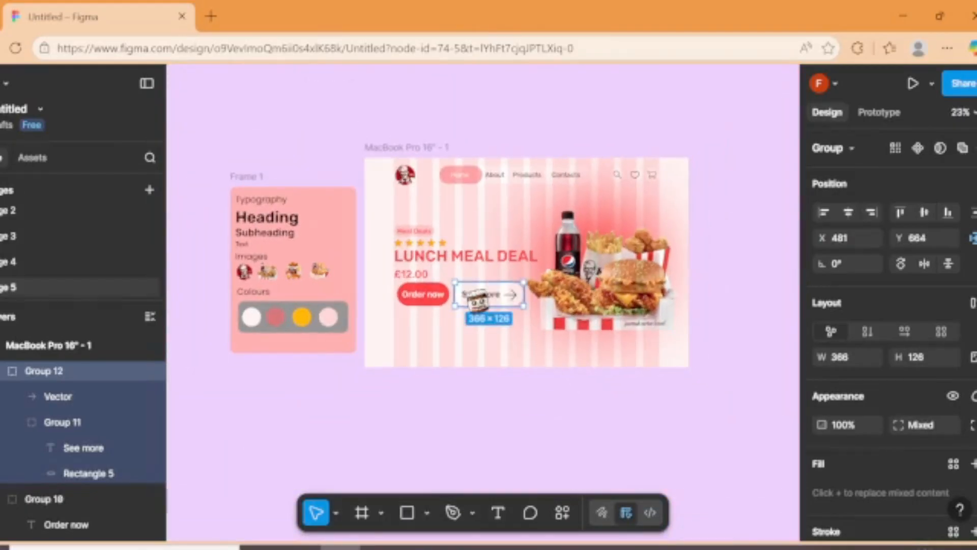
- Group the two buttons, the £12.00 price, the LUNCH MEAL DEAL heading, the star rating and the Meal Deals tag together
{"action": "left_click_drag", "start_coordinate": [441, 296], "coordinate": [439, 296]}
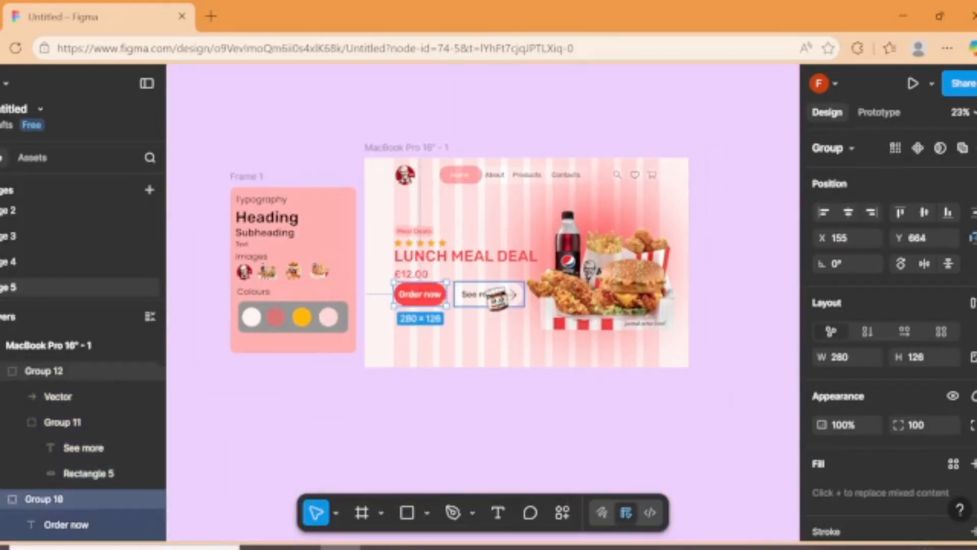
{"action": "left_click", "coordinate": [496, 296], "text": "shift"}
{"action": "left_click", "coordinate": [411, 274], "text": "shift"}
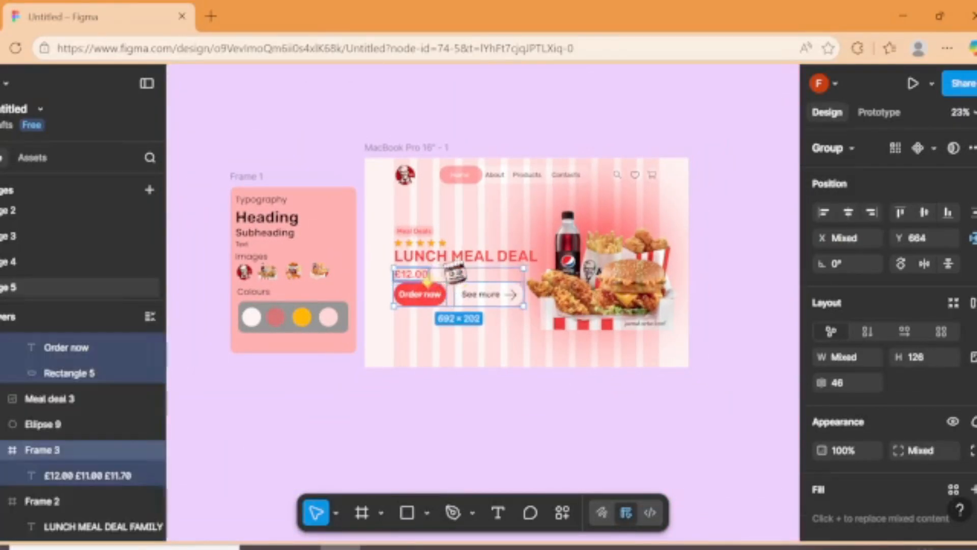
{"action": "left_click", "coordinate": [476, 260], "text": "shift"}
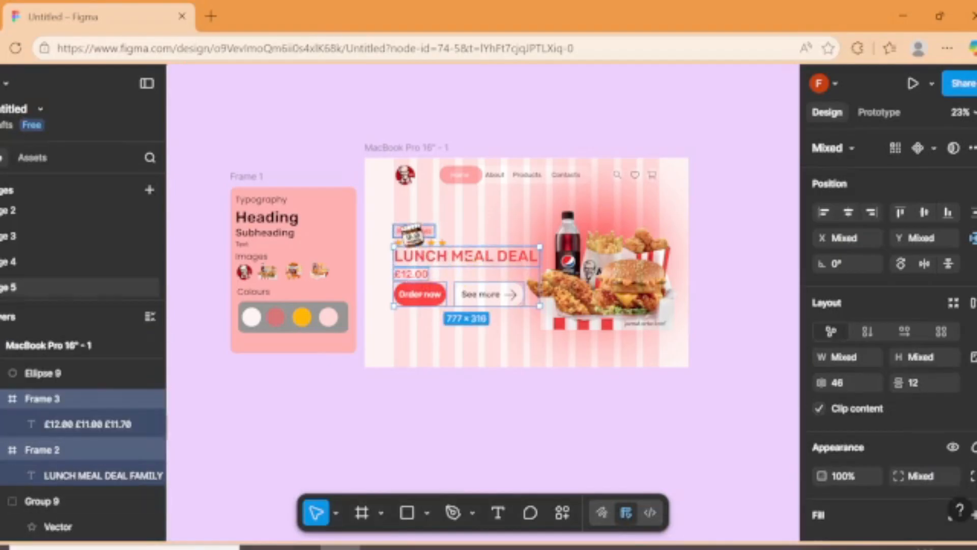
{"action": "left_click", "coordinate": [414, 231], "text": "shift"}
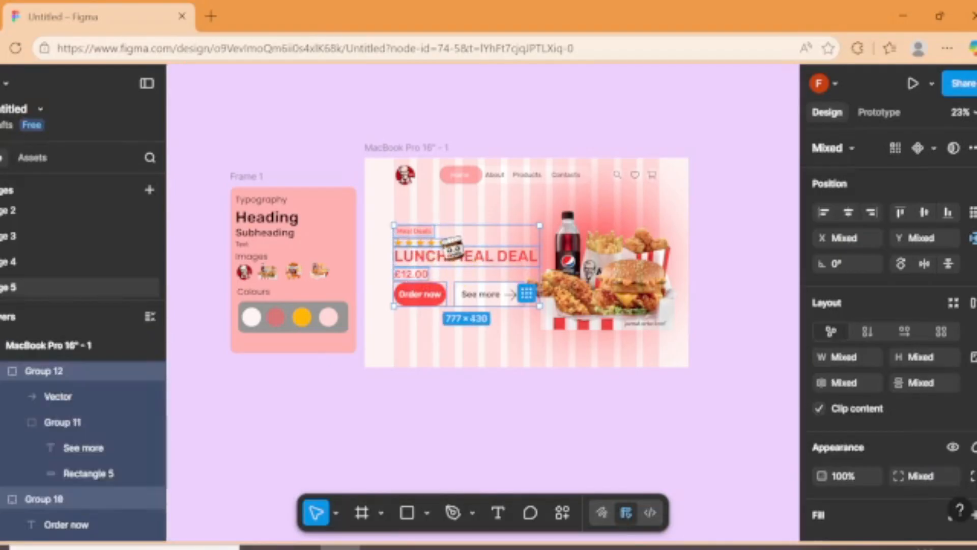
{"action": "key", "text": "ctrl+g"}
- Group the large meal deal image with the glowing ellipse behind it
{"action": "left_click", "coordinate": [621, 308]}
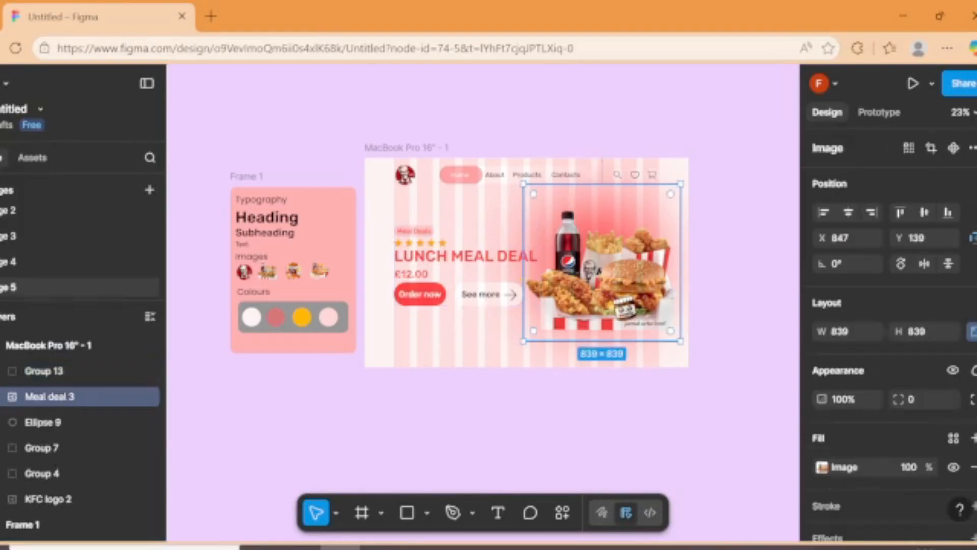
{"action": "left_click", "coordinate": [48, 427], "text": "shift"}
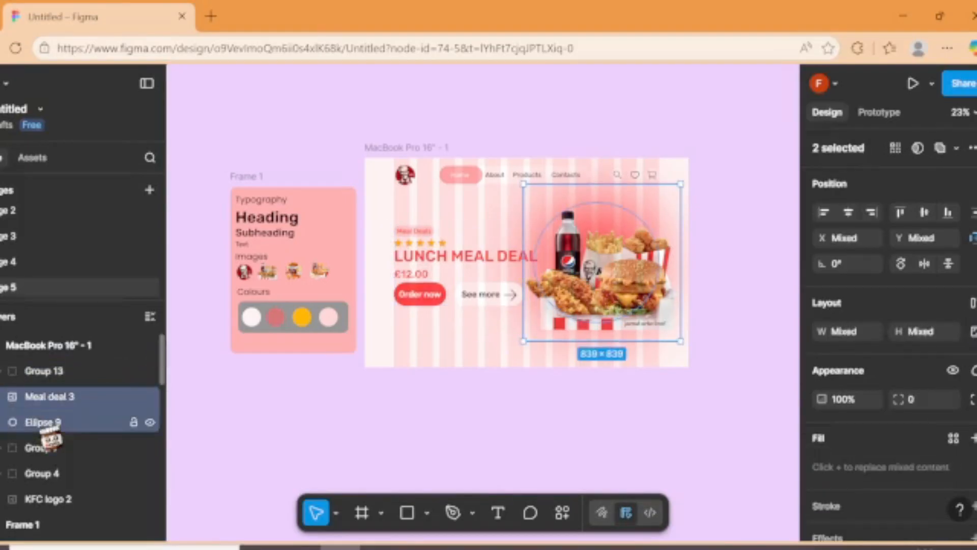
{"action": "key", "text": "ctrl+g"}
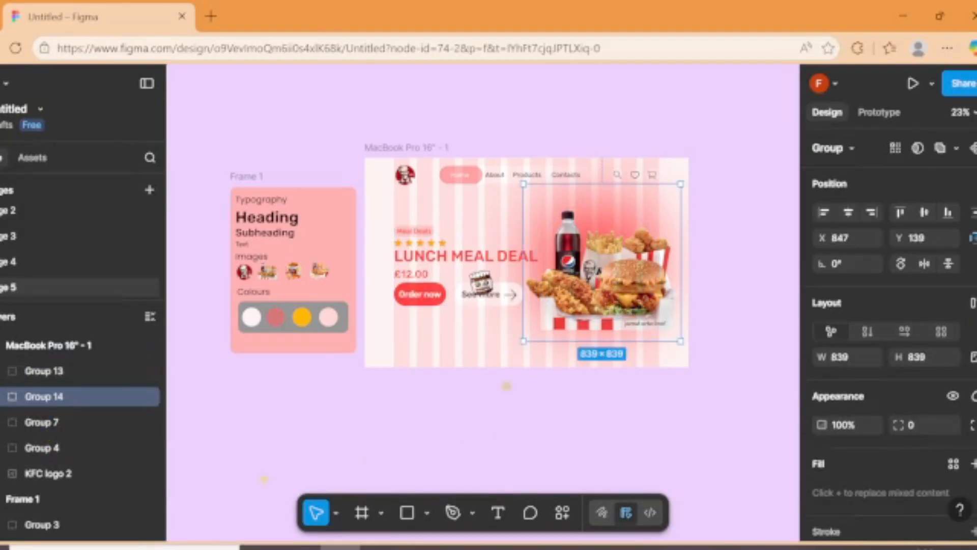
{"action": "left_click", "coordinate": [506, 387]}
{"action": "left_click", "coordinate": [410, 230]}
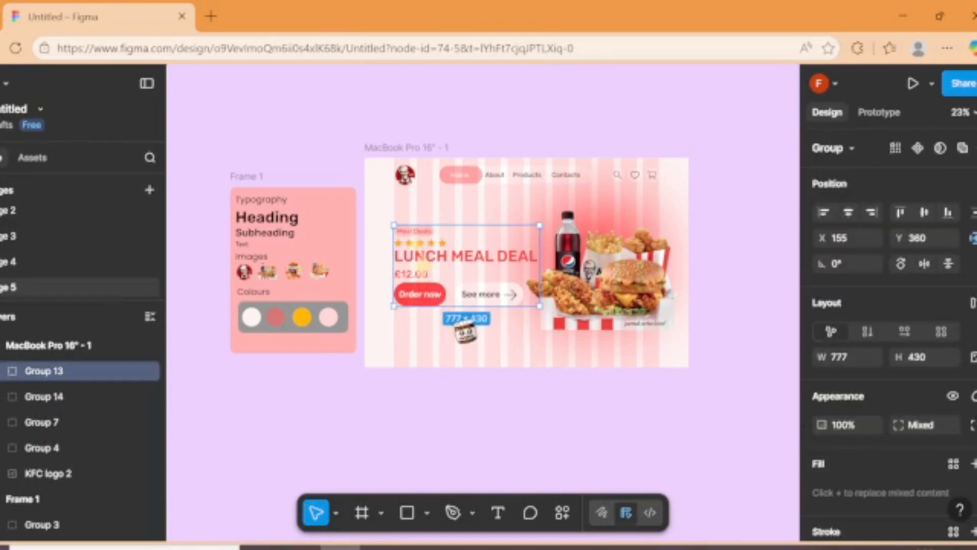
{"action": "key", "text": "k"}
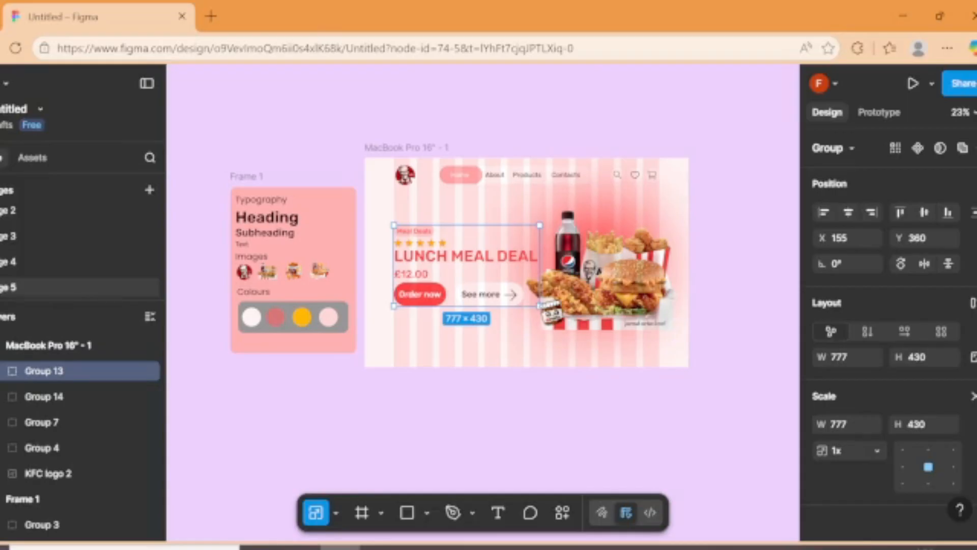
{"action": "left_click_drag", "start_coordinate": [551, 311], "coordinate": [456, 269]}
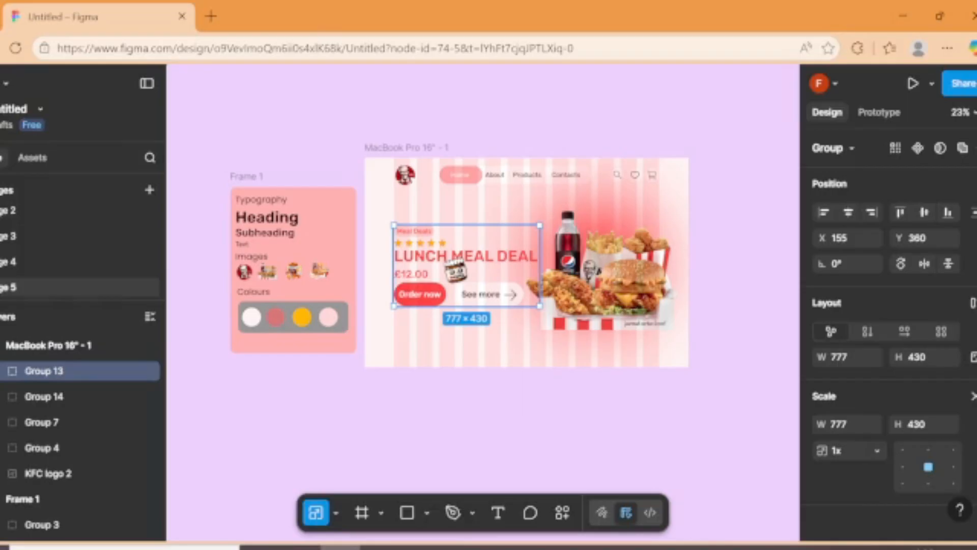
{"action": "left_click_drag", "start_coordinate": [456, 271], "coordinate": [507, 383]}
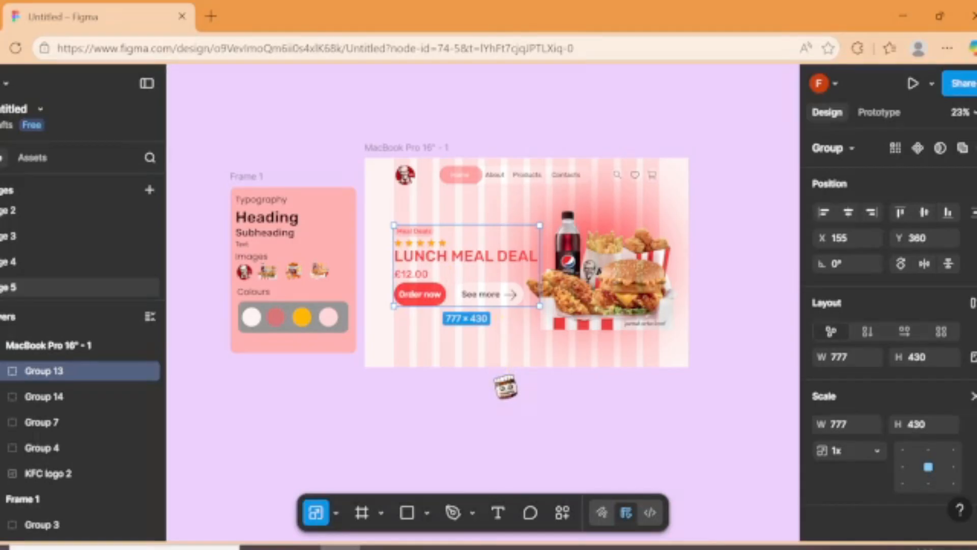
{"action": "left_click", "coordinate": [461, 413]}
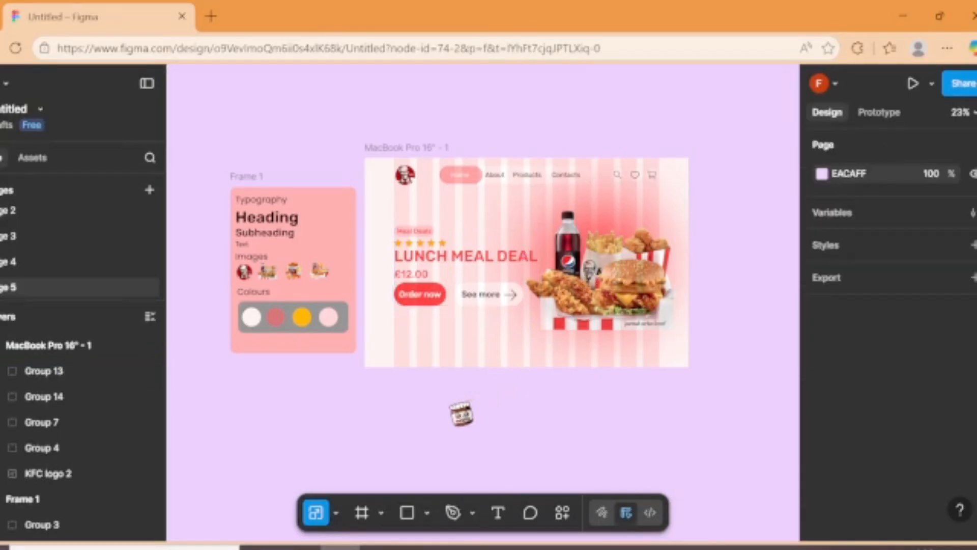
- Draw a rectangle about 356 × 187 beneath the "Order now" button on the landing page frame
{"action": "scroll", "coordinate": [301, 415], "scroll_direction": "up", "scroll_amount": 5}
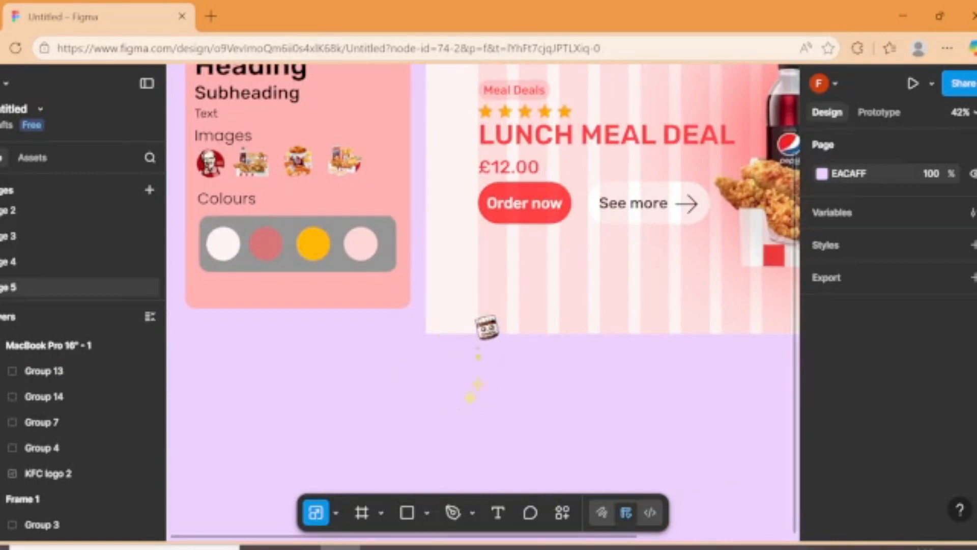
{"action": "scroll", "coordinate": [731, 420], "scroll_direction": "right", "scroll_amount": 3}
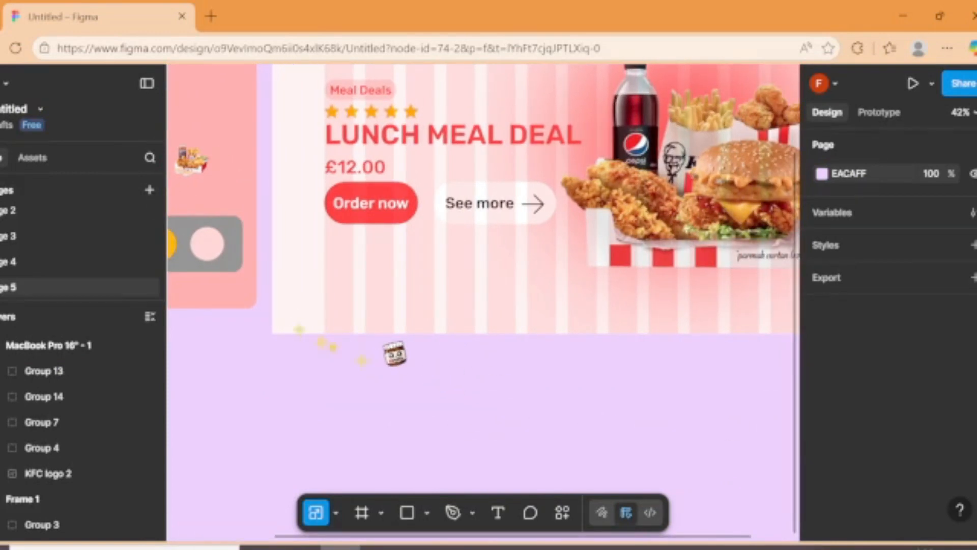
{"action": "key", "text": "r"}
{"action": "left_click_drag", "start_coordinate": [335, 257], "coordinate": [455, 319]}
- Shrink the large meal deal image group proportionally to about 730 × 730, keeping its upper-right corner in place
{"action": "left_click", "coordinate": [605, 257]}
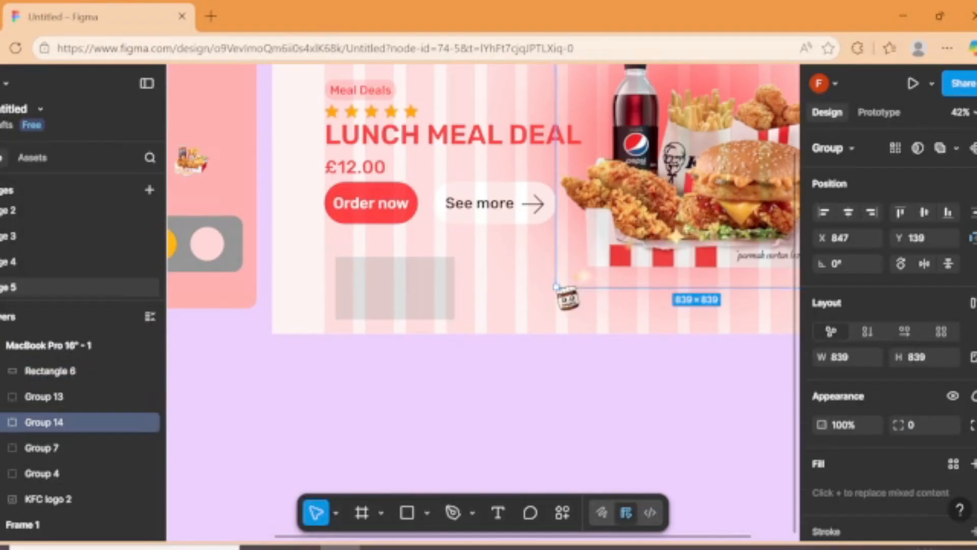
{"action": "left_click_drag", "start_coordinate": [559, 283], "coordinate": [648, 257]}
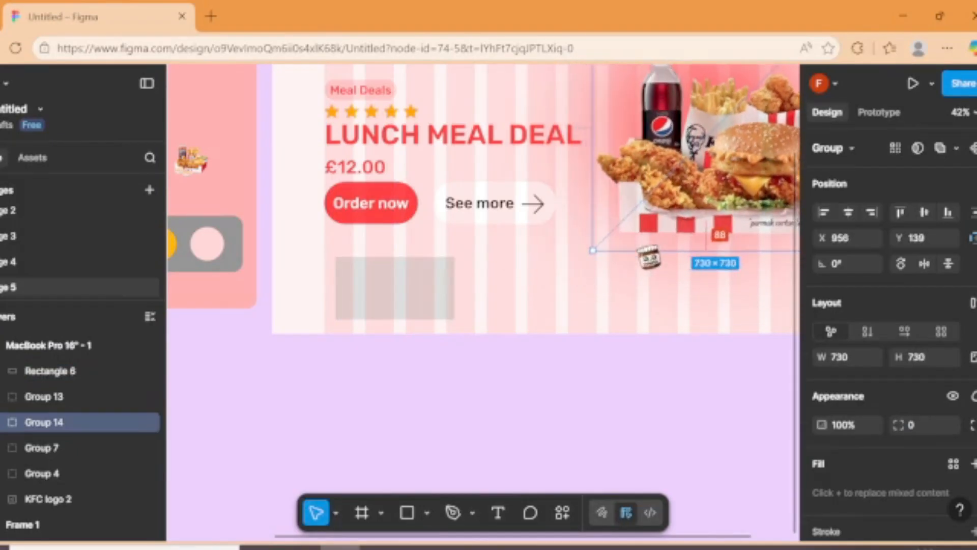
{"action": "left_click", "coordinate": [585, 346]}
- Shift the grey rectangle to about X 182, Y 869 and duplicate it twice into an even row with 67 spacing
{"action": "left_click", "coordinate": [404, 283]}
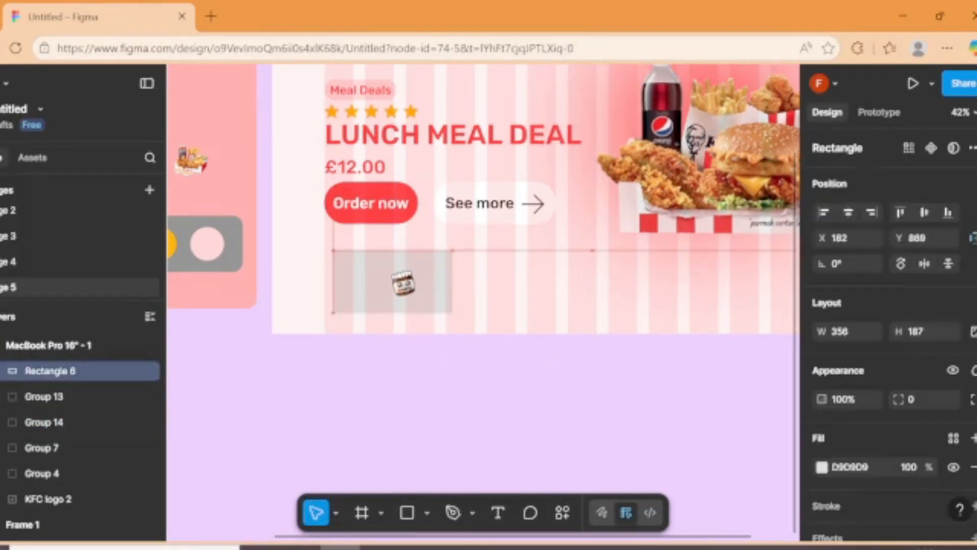
{"action": "key", "text": "ctrl+d"}
{"action": "left_click_drag", "start_coordinate": [404, 283], "coordinate": [545, 284]}
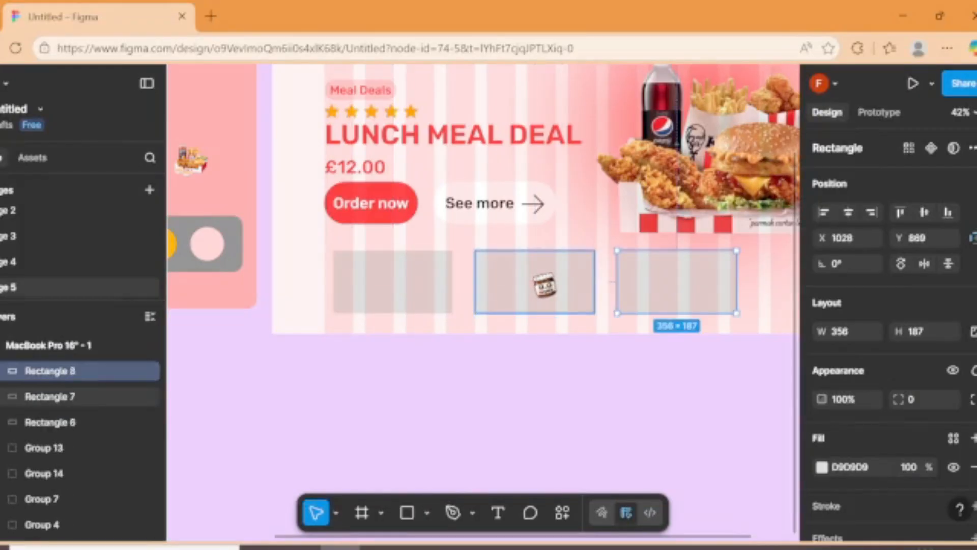
{"action": "left_click_drag", "start_coordinate": [544, 285], "coordinate": [664, 333]}
{"action": "left_click", "coordinate": [756, 497]}
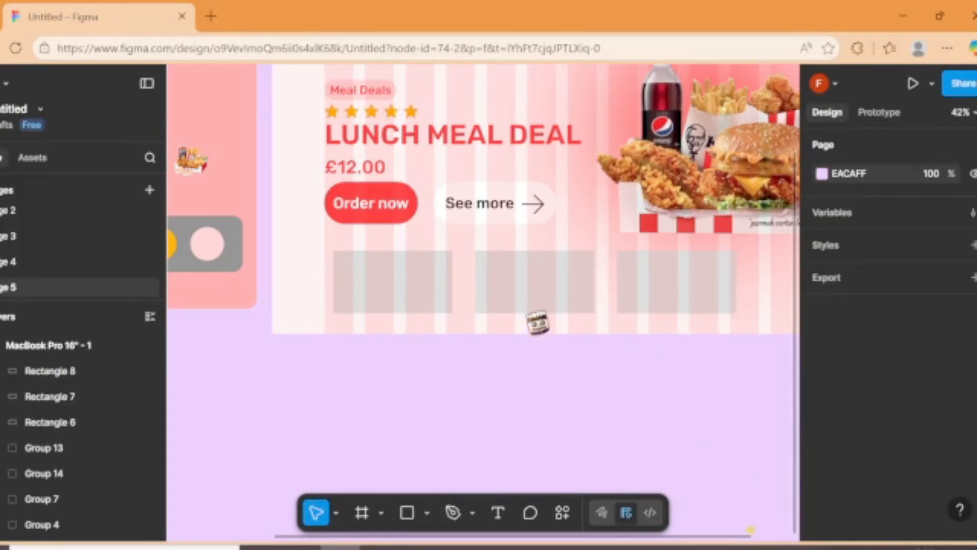
- Change the fill of all three grey rectangles to white, FFFFFF
{"action": "left_click", "coordinate": [539, 312]}
{"action": "left_click", "coordinate": [402, 275], "text": "shift"}
{"action": "left_click", "coordinate": [679, 280], "text": "shift"}
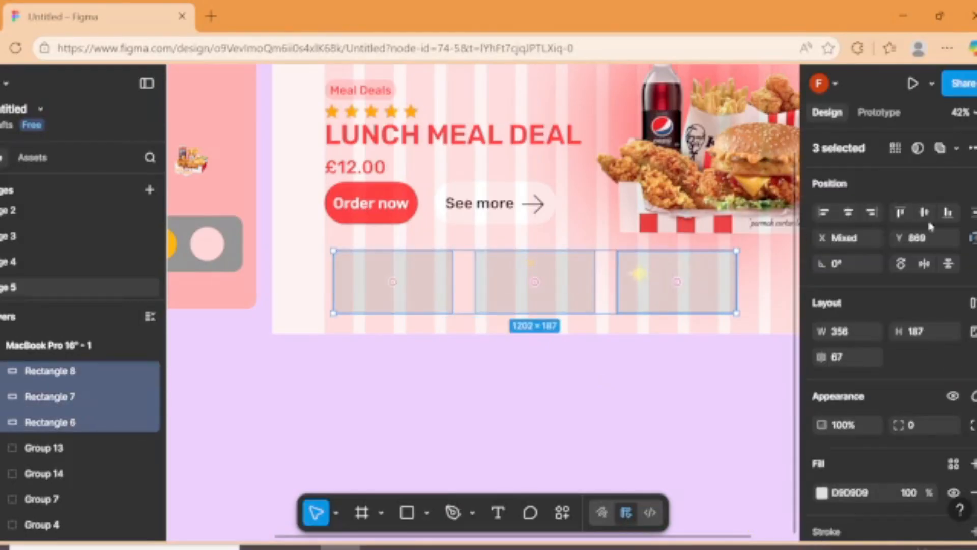
{"action": "scroll", "coordinate": [875, 239], "scroll_direction": "down", "scroll_amount": 3}
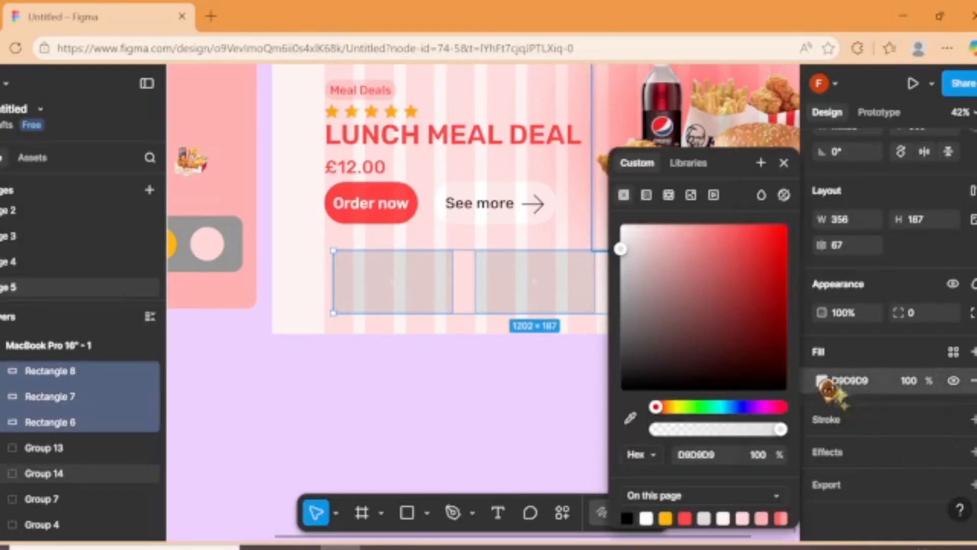
{"action": "left_click", "coordinate": [821, 380]}
{"action": "left_click_drag", "start_coordinate": [644, 249], "coordinate": [624, 224]}
{"action": "left_click", "coordinate": [531, 361]}
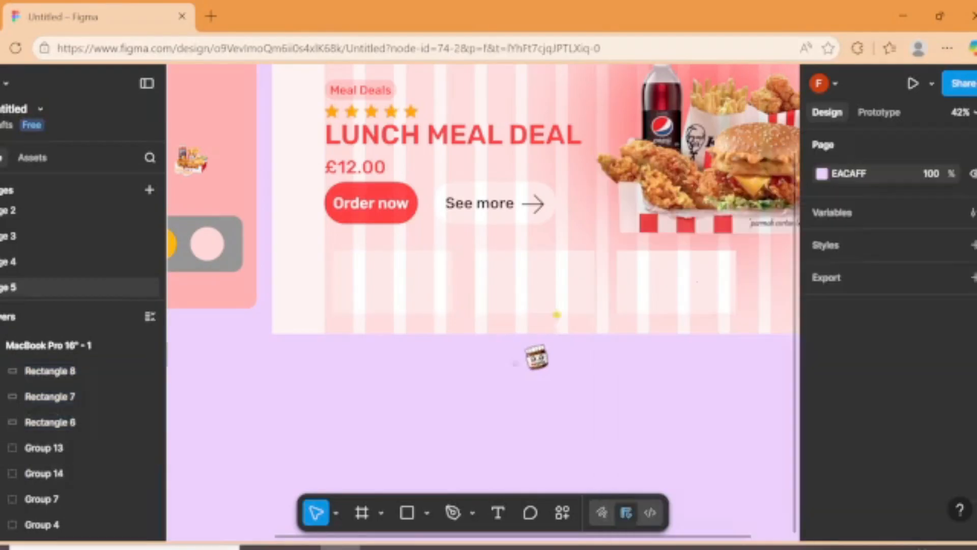
- Round the corners of all three white rectangles together
{"action": "left_click", "coordinate": [633, 304]}
{"action": "left_click", "coordinate": [560, 303], "text": "shift"}
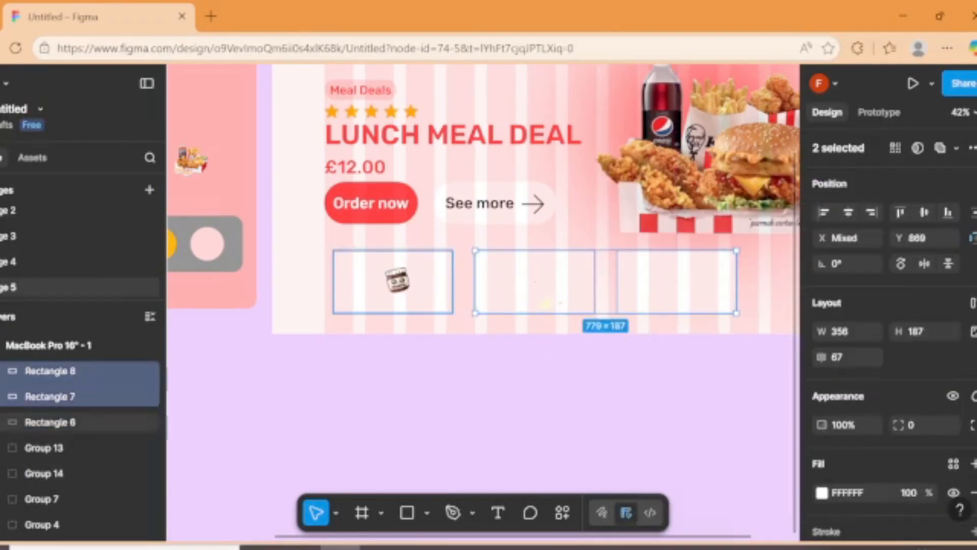
{"action": "left_click", "coordinate": [395, 280], "text": "shift"}
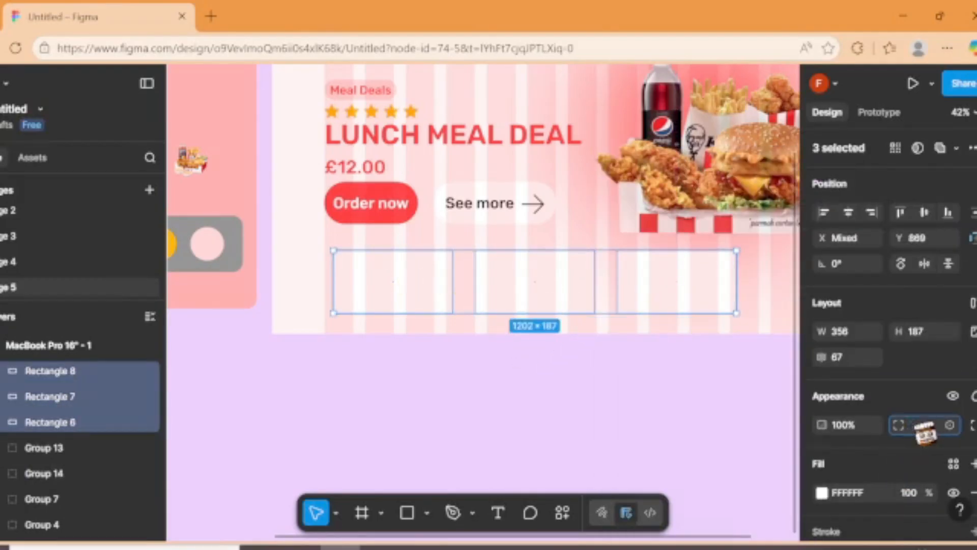
{"action": "left_click", "coordinate": [635, 406]}
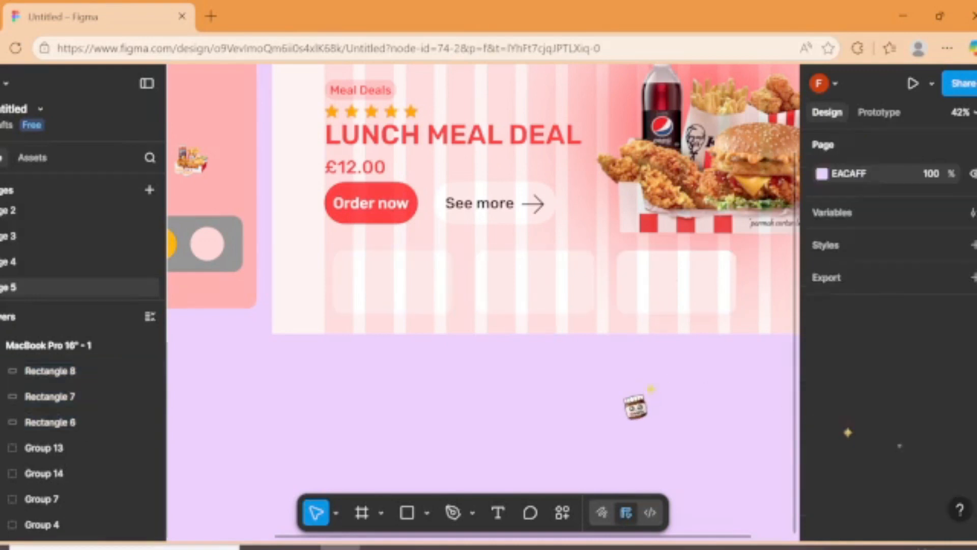
- Place a copy of the meal deal image from Frame 1 on the first white card and enlarge it to about 150 × 150
{"action": "scroll", "coordinate": [497, 410], "scroll_direction": "down", "scroll_amount": 5}
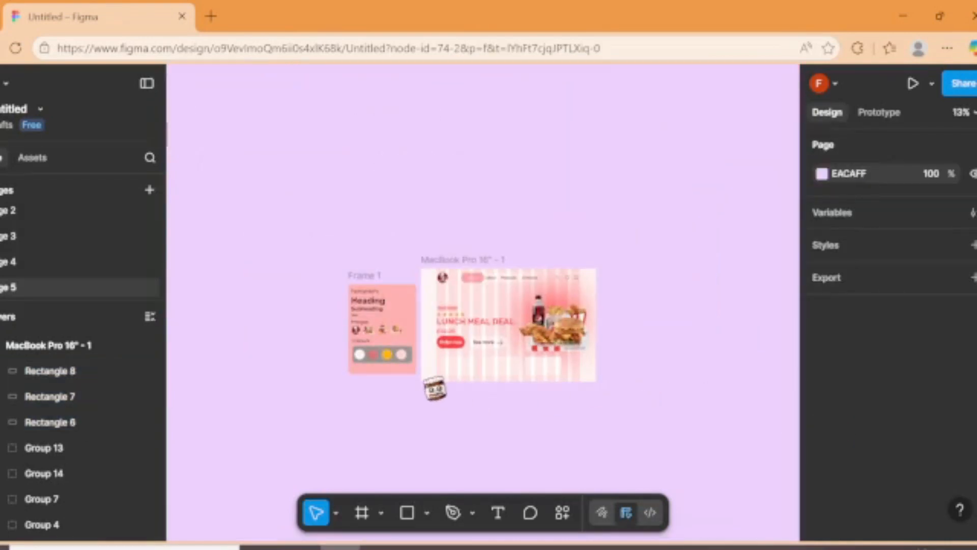
{"action": "scroll", "coordinate": [432, 388], "scroll_direction": "up", "scroll_amount": 5}
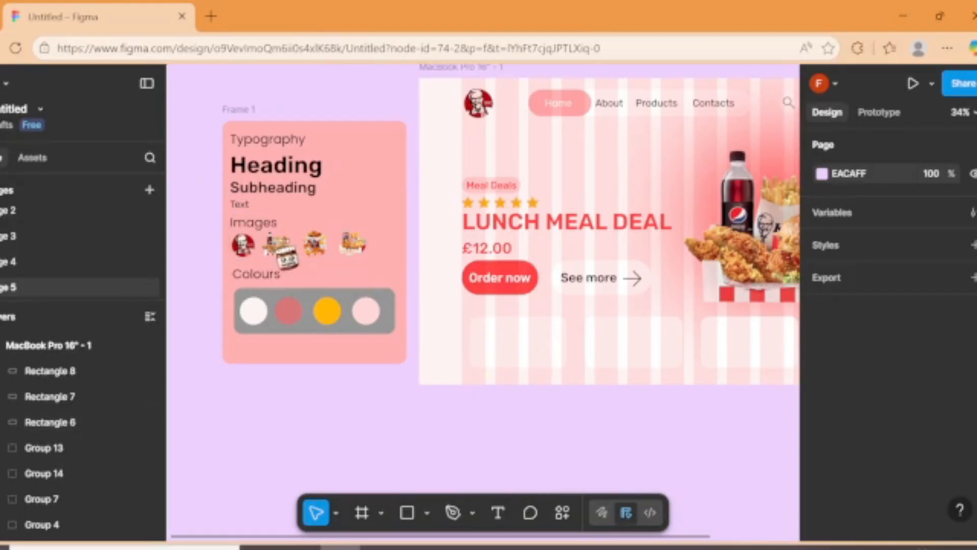
{"action": "double_click", "coordinate": [278, 248]}
{"action": "left_click_drag", "start_coordinate": [287, 259], "coordinate": [446, 374]}
{"action": "scroll", "coordinate": [501, 356], "scroll_direction": "up", "scroll_amount": 5}
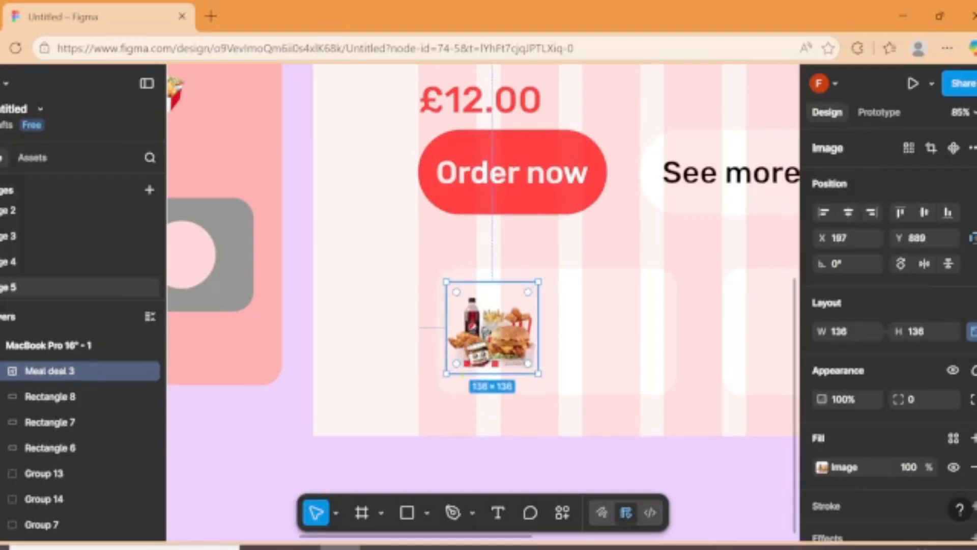
{"action": "left_click_drag", "start_coordinate": [488, 345], "coordinate": [482, 349]}
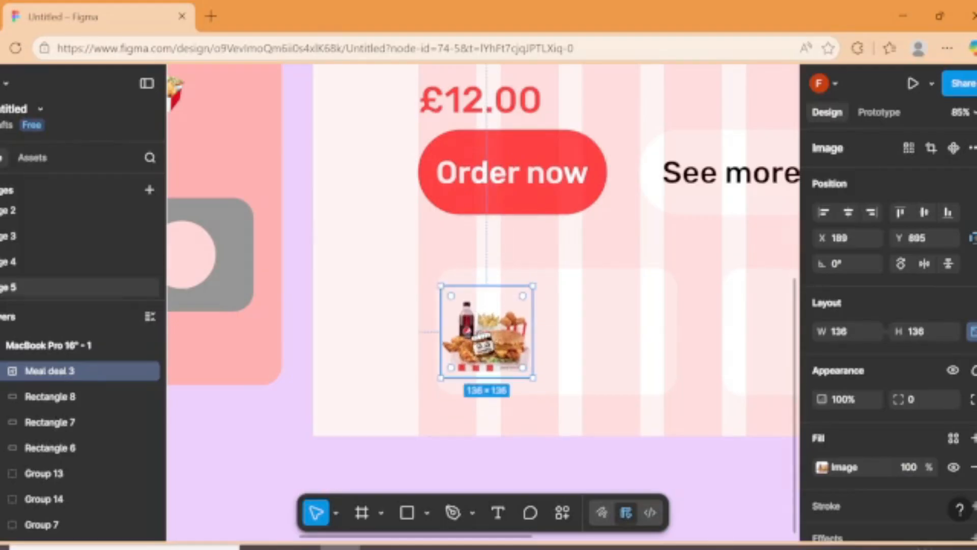
{"action": "left_click_drag", "start_coordinate": [533, 286], "coordinate": [542, 276]}
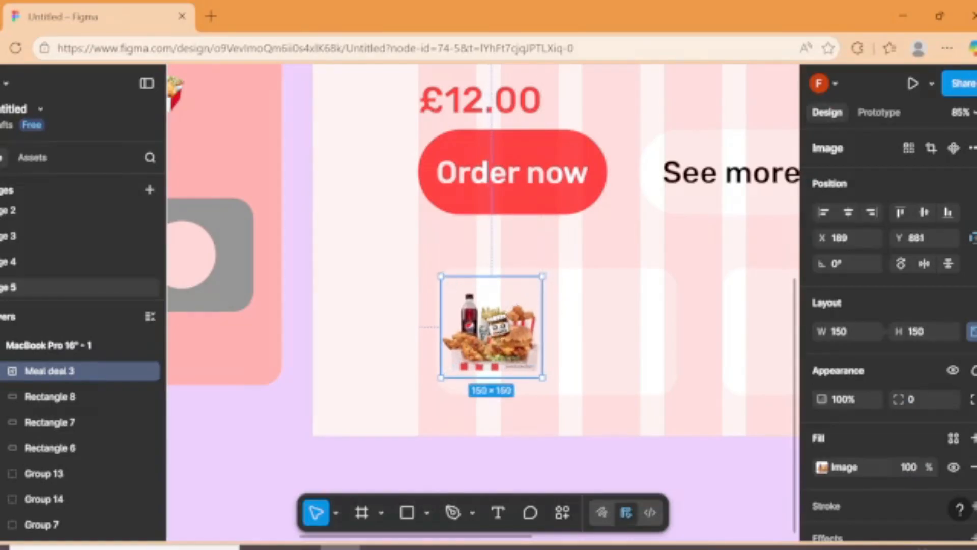
- Duplicate the five-star rating group and place the copy at the upper edge of the first white card
{"action": "scroll", "coordinate": [486, 317], "scroll_direction": "down", "scroll_amount": 5, "text": "ctrl"}
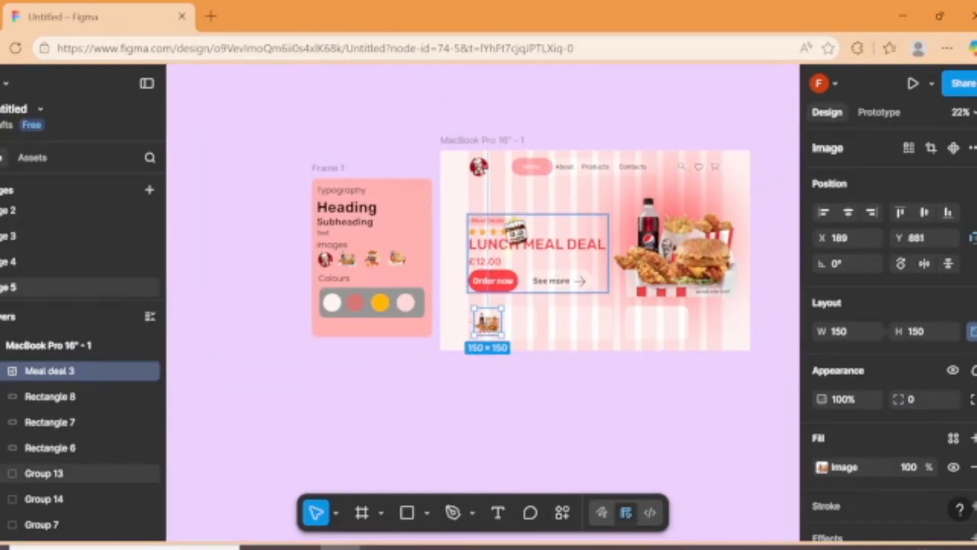
{"action": "double_click", "coordinate": [508, 230]}
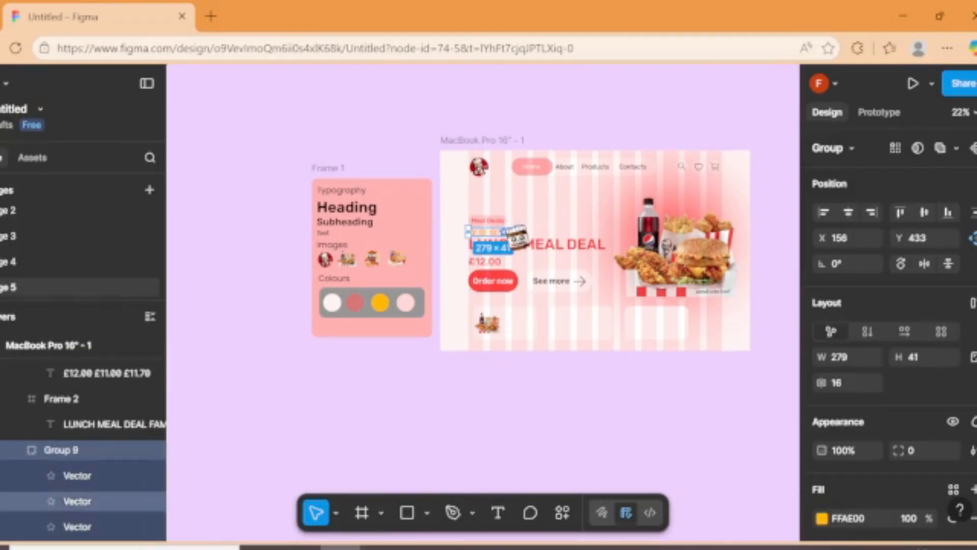
{"action": "key", "text": "ctrl+d"}
{"action": "left_click_drag", "start_coordinate": [516, 236], "coordinate": [519, 305]}
- Collapse the expanded layers around the duplicated stars, including Group 9 and Group 8, in the layer list
{"action": "scroll", "coordinate": [519, 302], "scroll_direction": "up", "scroll_amount": 3}
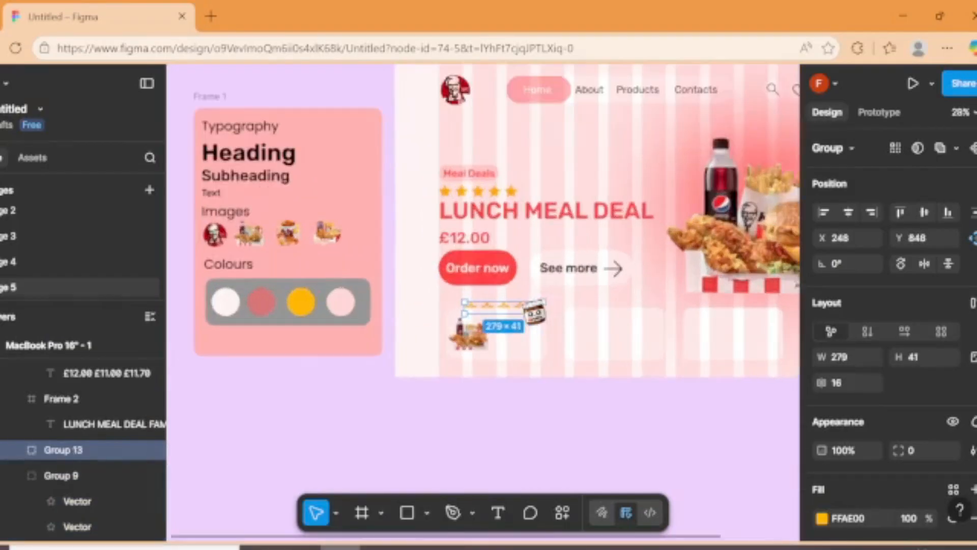
{"action": "left_click", "coordinate": [18, 475]}
{"action": "left_click", "coordinate": [19, 398]}
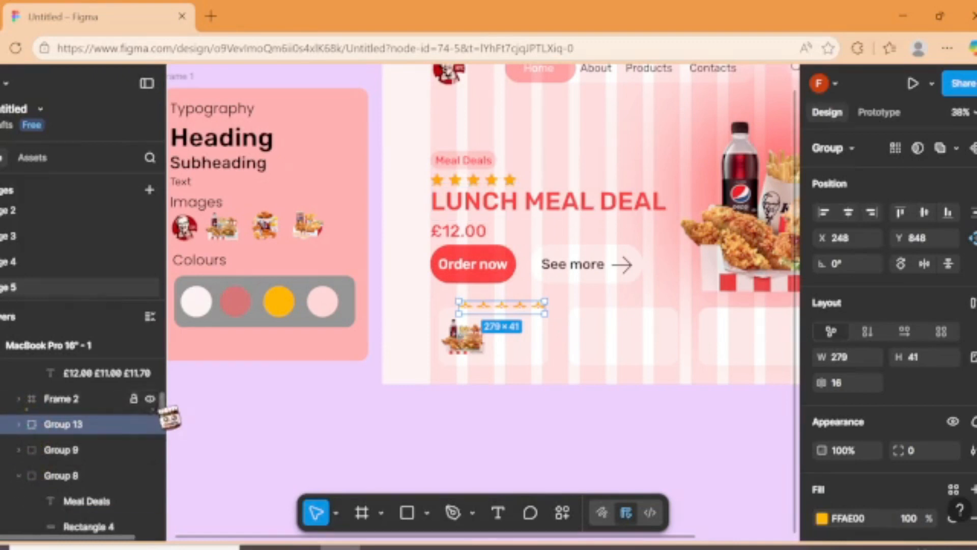
{"action": "left_click", "coordinate": [19, 474]}
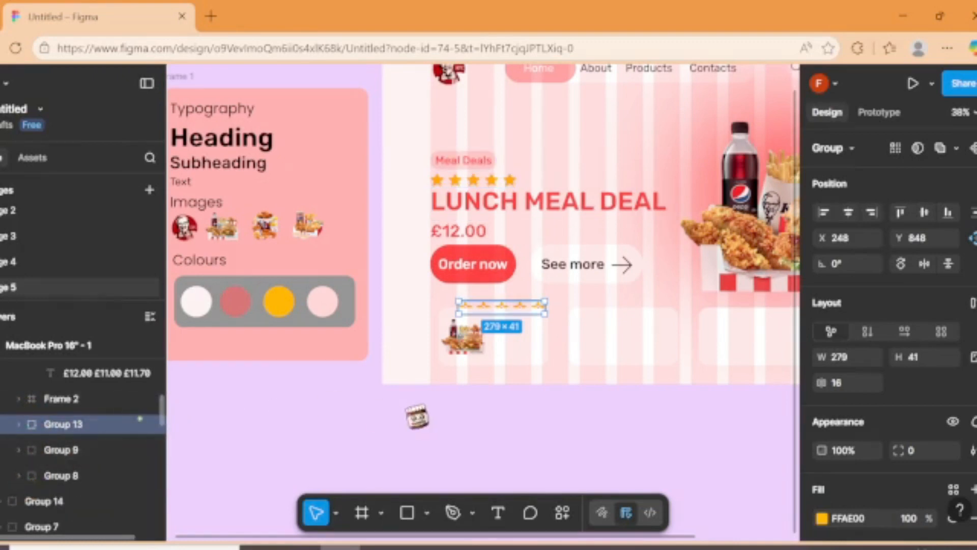
- Try to bring the duplicated star group in front of the first white card and move it down onto the card
{"action": "right_click", "coordinate": [519, 313]}
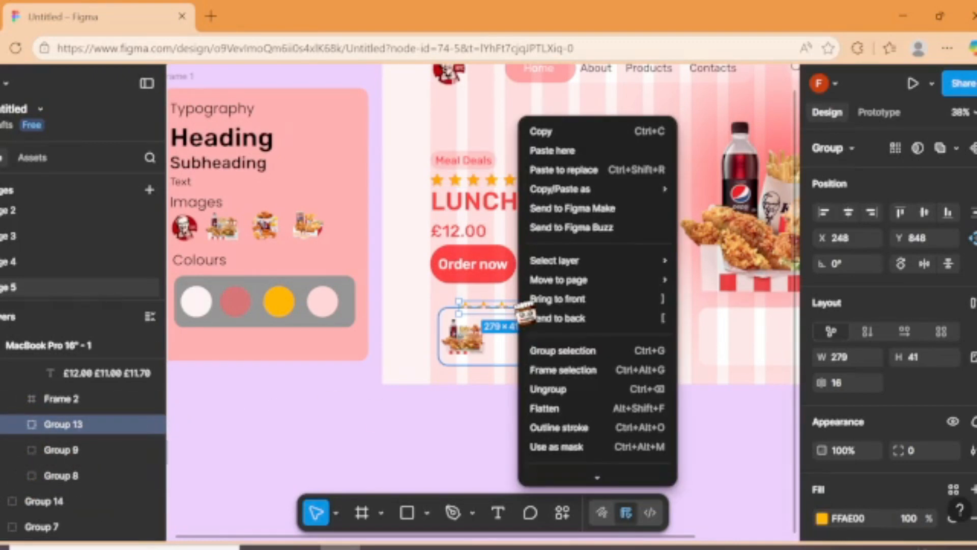
{"action": "left_click", "coordinate": [593, 300]}
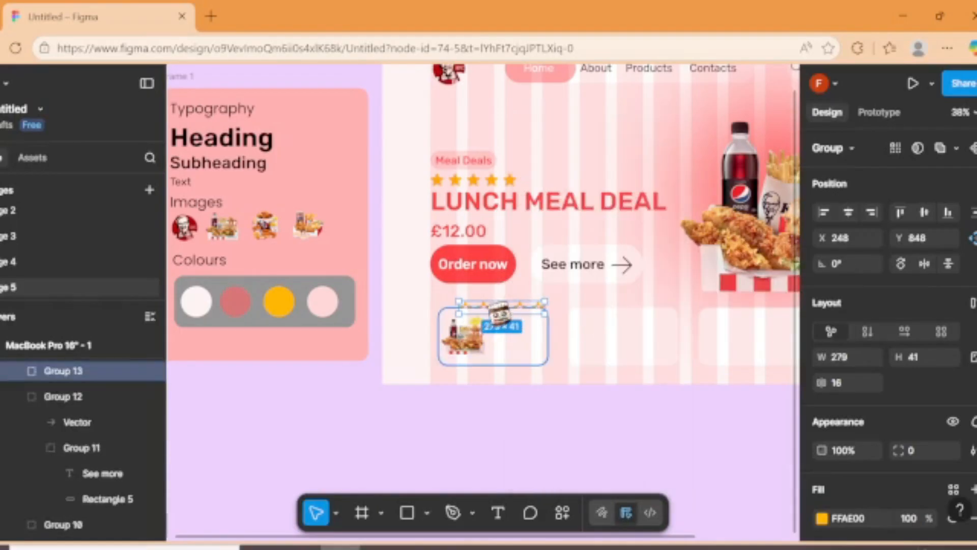
{"action": "scroll", "coordinate": [563, 351], "scroll_direction": "up", "scroll_amount": 5}
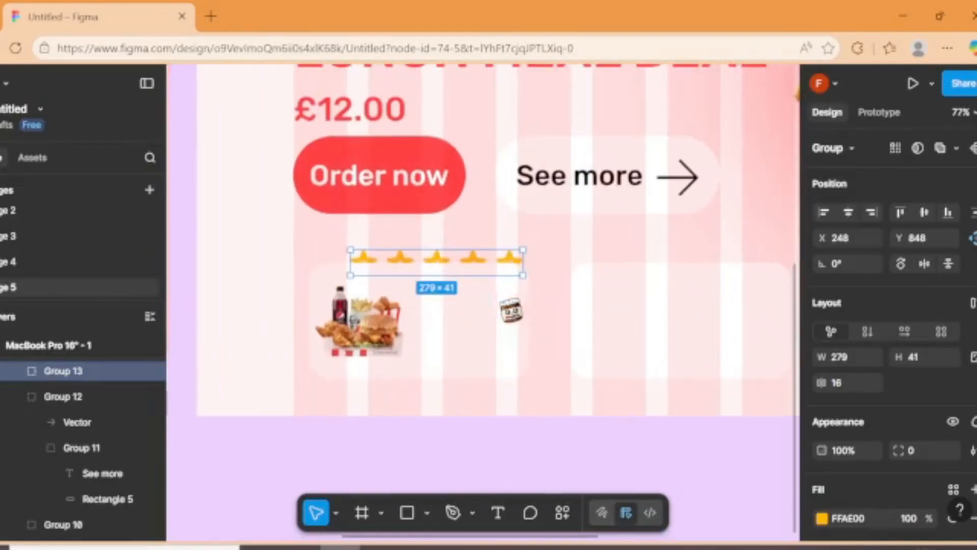
{"action": "right_click", "coordinate": [474, 262]}
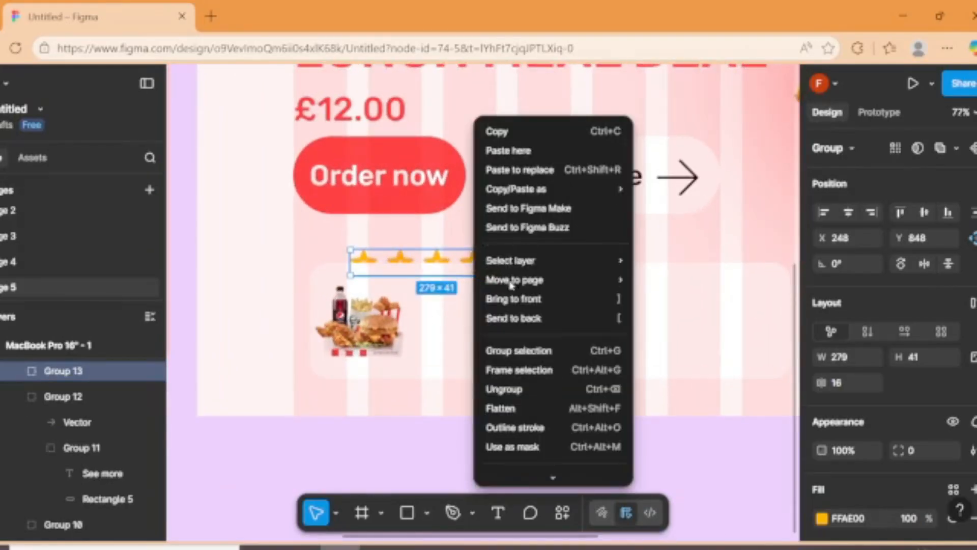
{"action": "left_click", "coordinate": [544, 304]}
{"action": "left_click_drag", "start_coordinate": [434, 258], "coordinate": [471, 349]}
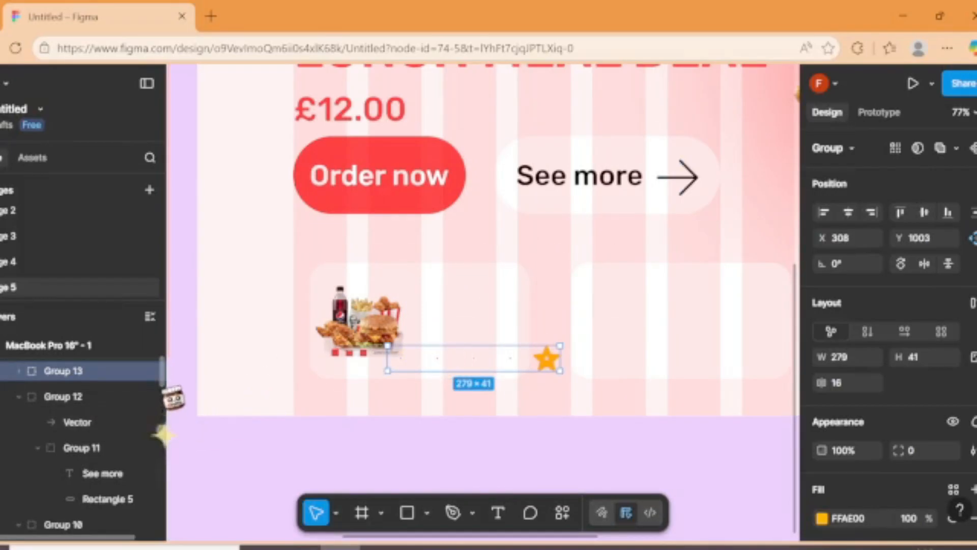
- Move the duplicated star group out of its parent group to directly above Rectangle 6 in the layer order, and collapse the parent group
{"action": "left_click_drag", "start_coordinate": [173, 397], "coordinate": [84, 422]}
{"action": "left_click", "coordinate": [475, 279]}
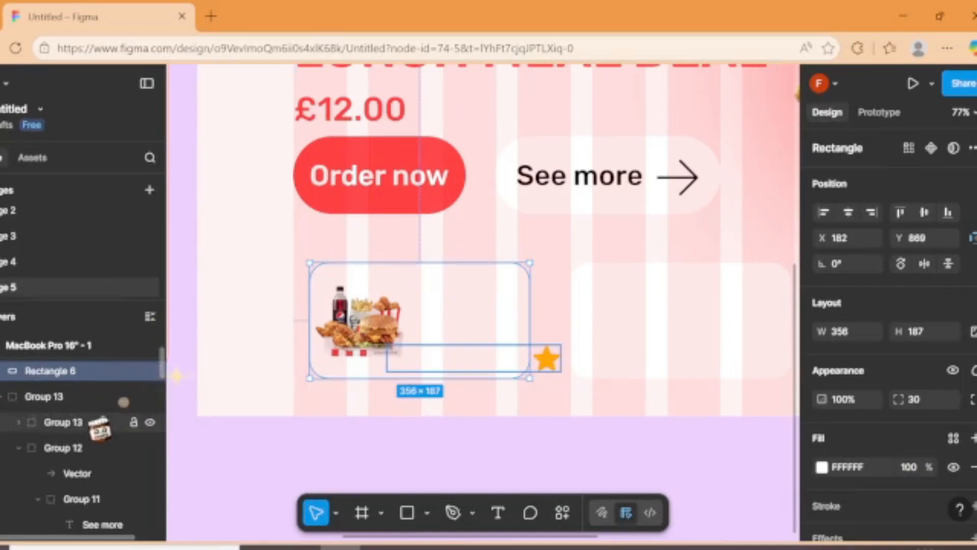
{"action": "left_click", "coordinate": [96, 421]}
{"action": "left_click_drag", "start_coordinate": [137, 370], "coordinate": [132, 371]}
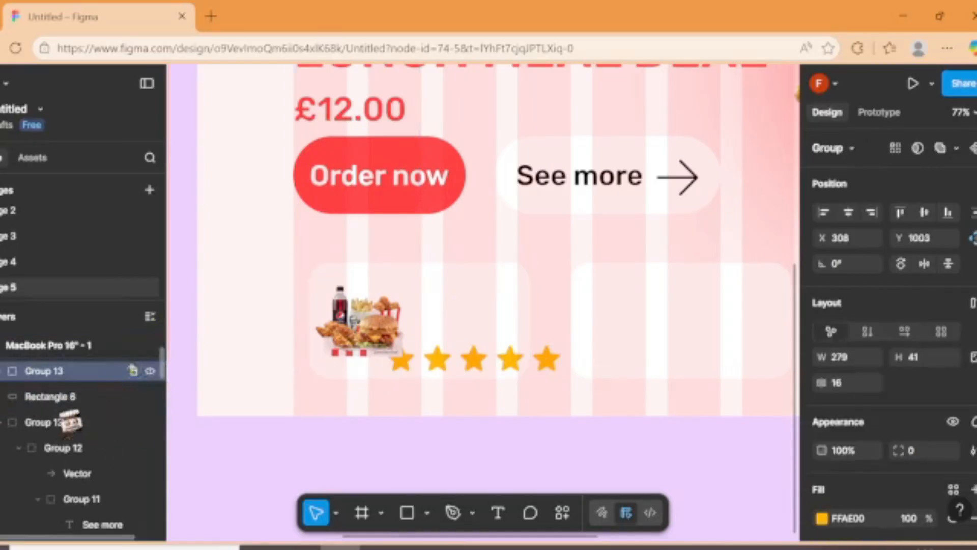
{"action": "left_click", "coordinate": [6, 422]}
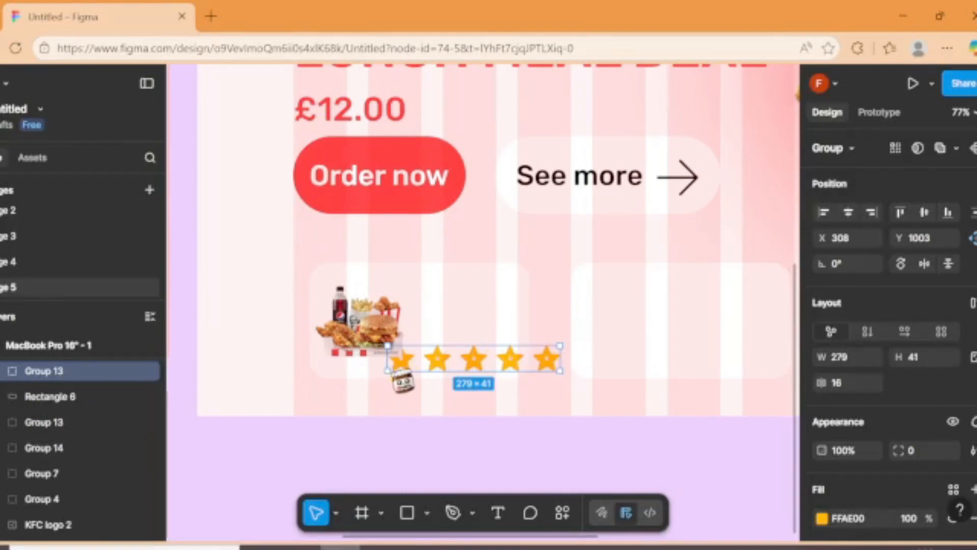
- Shrink the copied star group to about 160 × 23.5 and place it beside the upper part of the first card's meal image
{"action": "left_click_drag", "start_coordinate": [388, 371], "coordinate": [460, 360]}
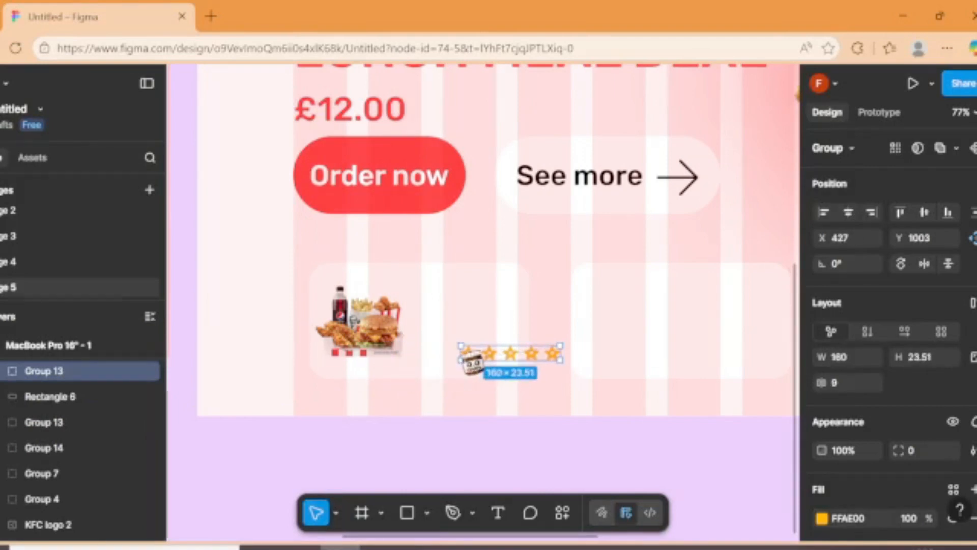
{"action": "left_click_drag", "start_coordinate": [524, 362], "coordinate": [468, 298]}
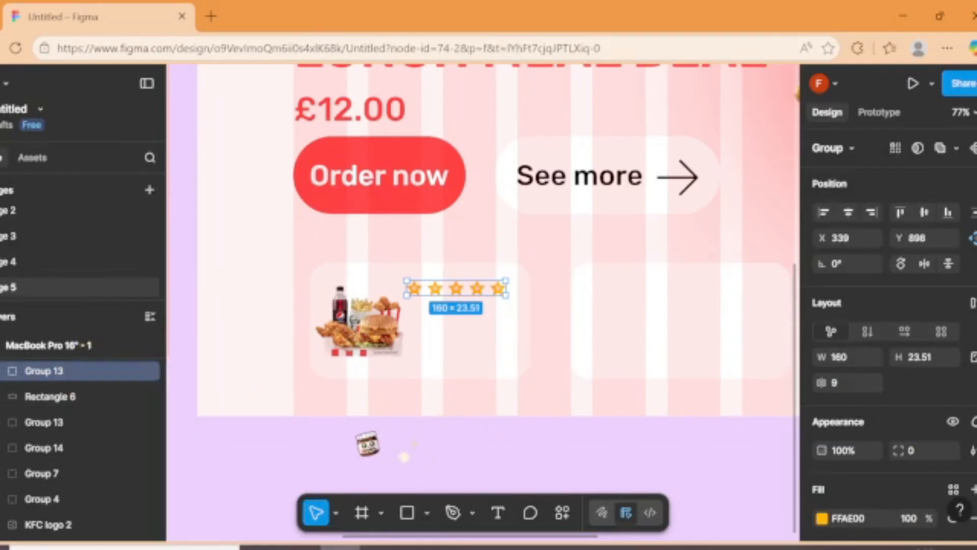
{"action": "left_click", "coordinate": [371, 439]}
- Place a copy of the Text sample from Frame 1 on the first card and change its wording to LUNCH MEAL DEAL
{"action": "scroll", "coordinate": [514, 316], "scroll_direction": "down", "scroll_amount": 6}
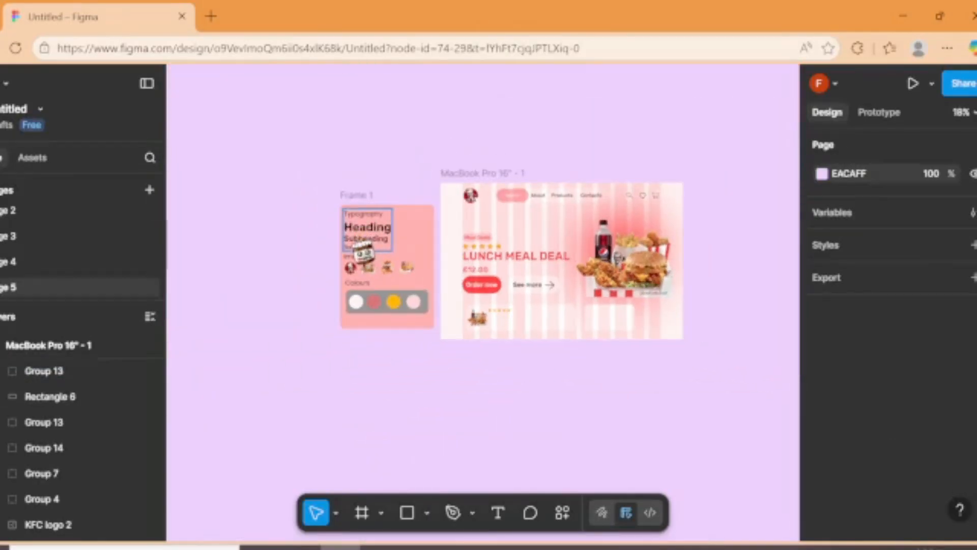
{"action": "left_click", "coordinate": [362, 248]}
{"action": "left_click", "coordinate": [362, 250]}
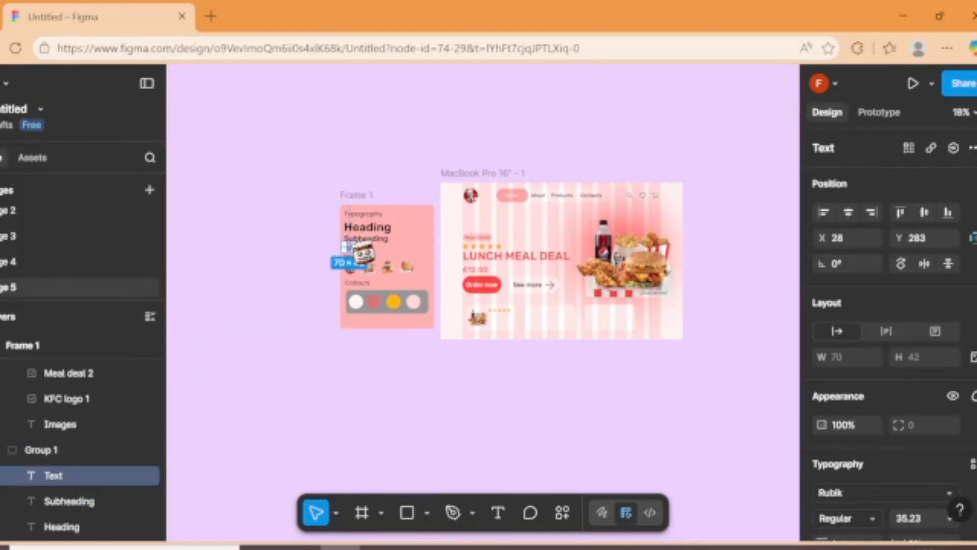
{"action": "left_click_drag", "start_coordinate": [362, 252], "coordinate": [510, 328]}
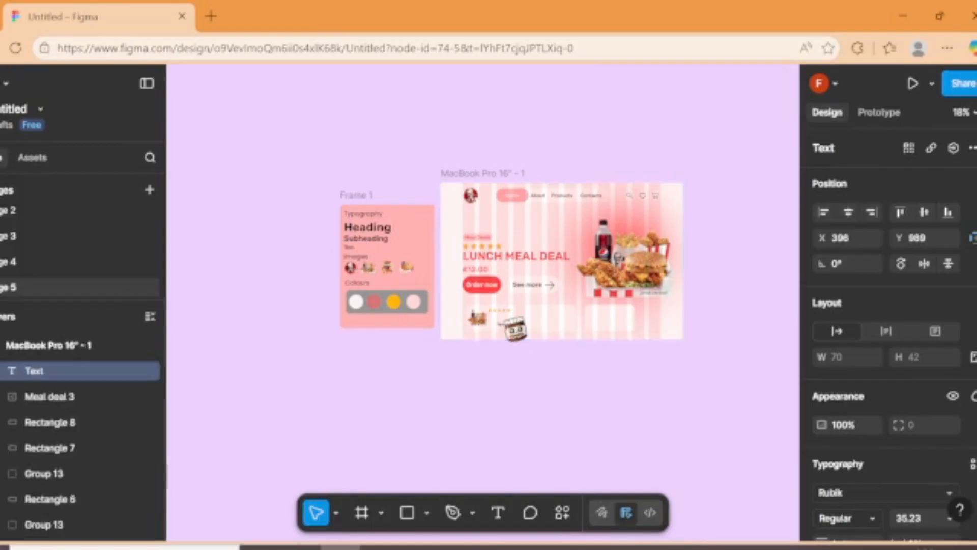
{"action": "scroll", "coordinate": [508, 329], "scroll_direction": "up", "scroll_amount": 4}
{"action": "double_click", "coordinate": [504, 332]}
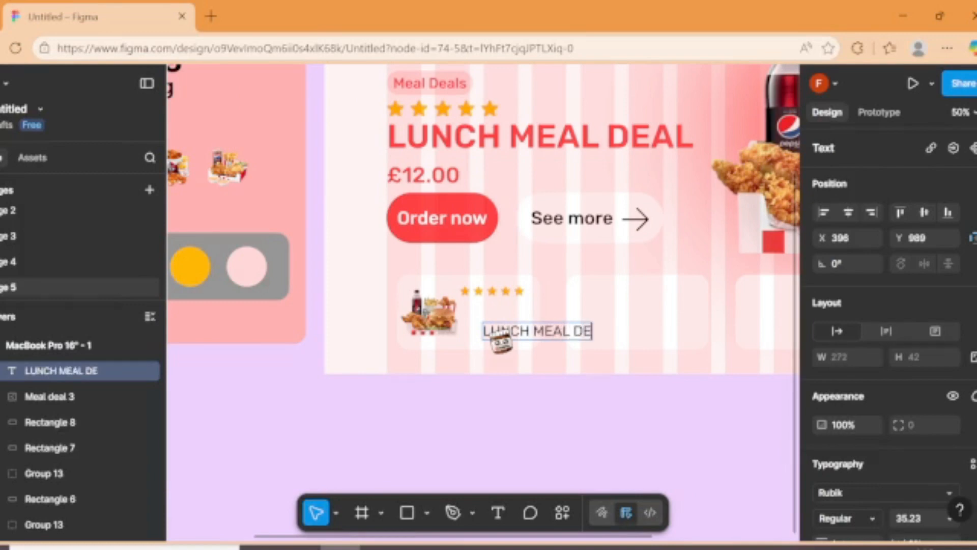
{"action": "left_click", "coordinate": [502, 393]}
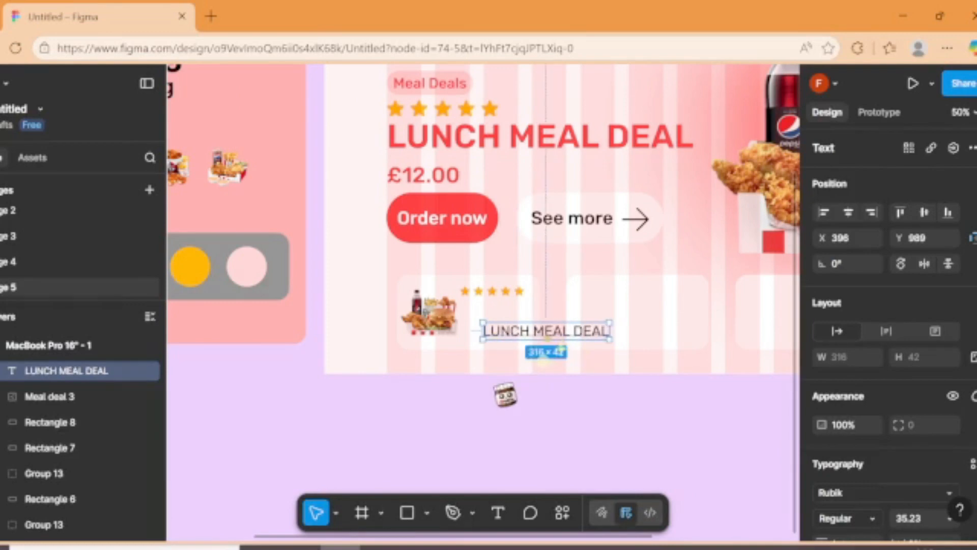
- Break the card's LUNCH MEAL DEAL title into two lines after LUNCH and align it directly under the stars
{"action": "left_click_drag", "start_coordinate": [529, 349], "coordinate": [519, 323]}
{"action": "left_click", "coordinate": [508, 312]}
{"action": "key", "text": "Return"}
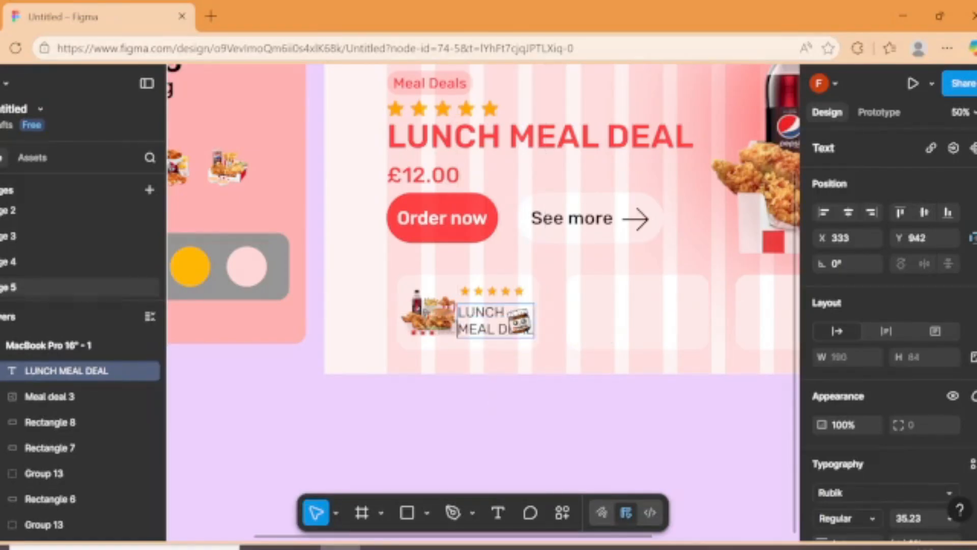
{"action": "left_click", "coordinate": [541, 386]}
{"action": "left_click_drag", "start_coordinate": [488, 323], "coordinate": [491, 318]}
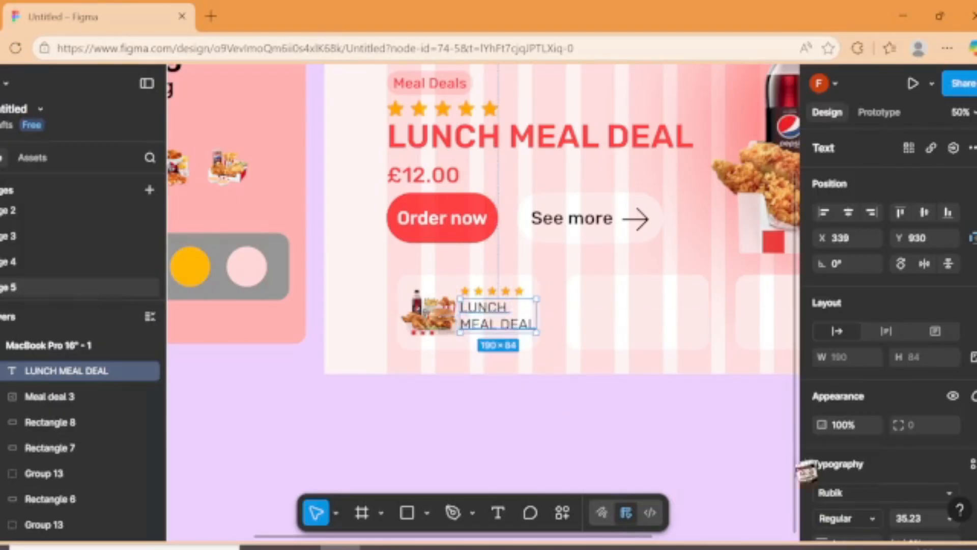
- Set the font weight of the first card's LUNCH MEAL DEAL title to SemiBold
{"action": "left_click", "coordinate": [870, 499]}
{"action": "left_click", "coordinate": [571, 447]}
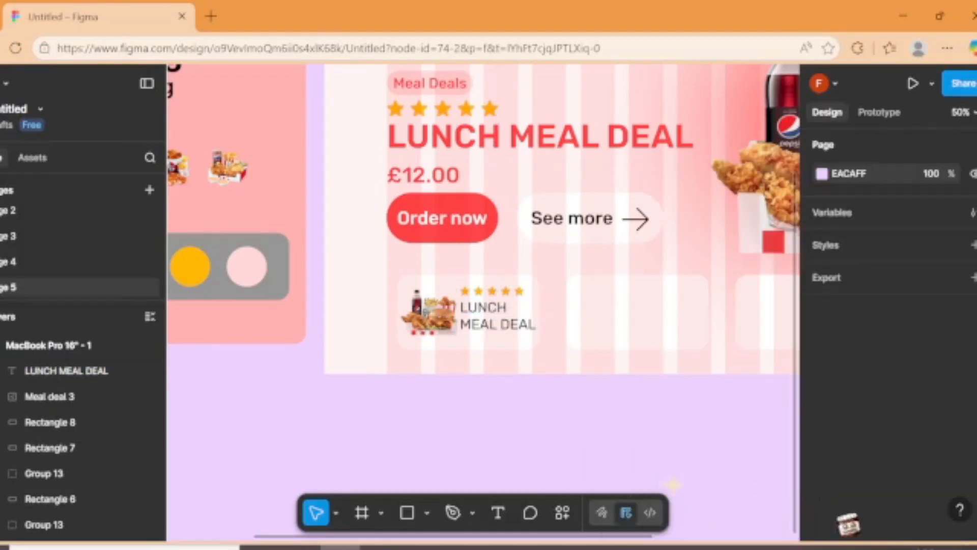
{"action": "left_click", "coordinate": [490, 325]}
{"action": "left_click", "coordinate": [875, 515]}
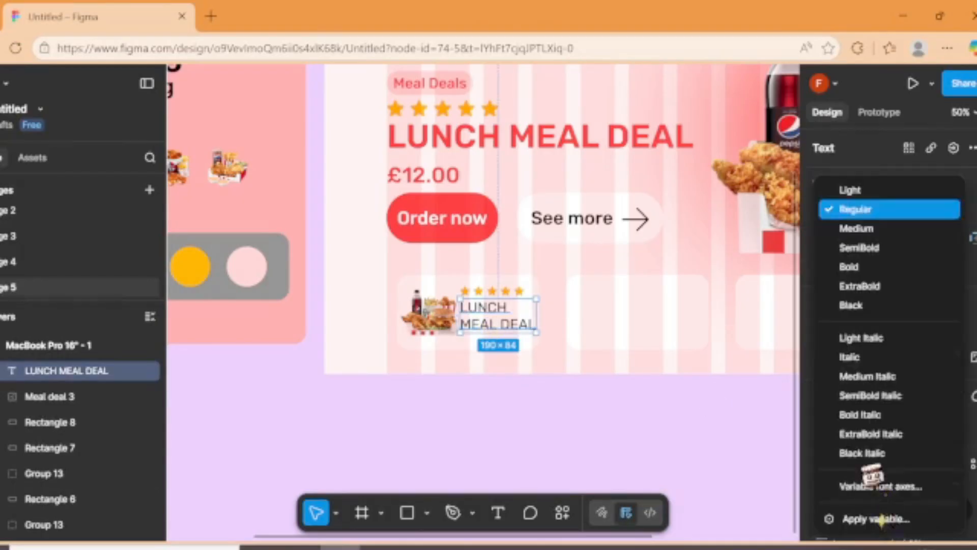
{"action": "left_click", "coordinate": [873, 249]}
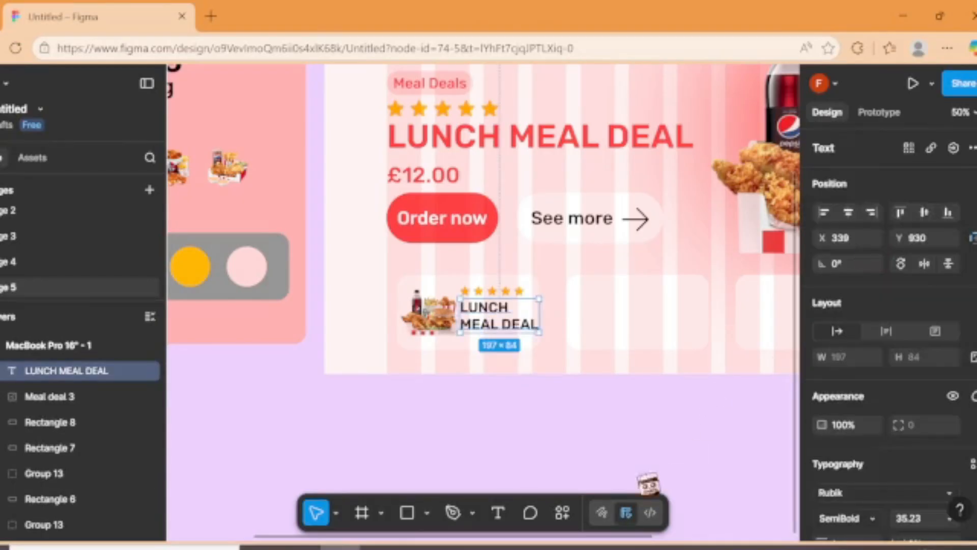
- Set the card title's fill to the page's existing red, FF3F3F
{"action": "scroll", "coordinate": [914, 361], "scroll_direction": "down", "scroll_amount": 4}
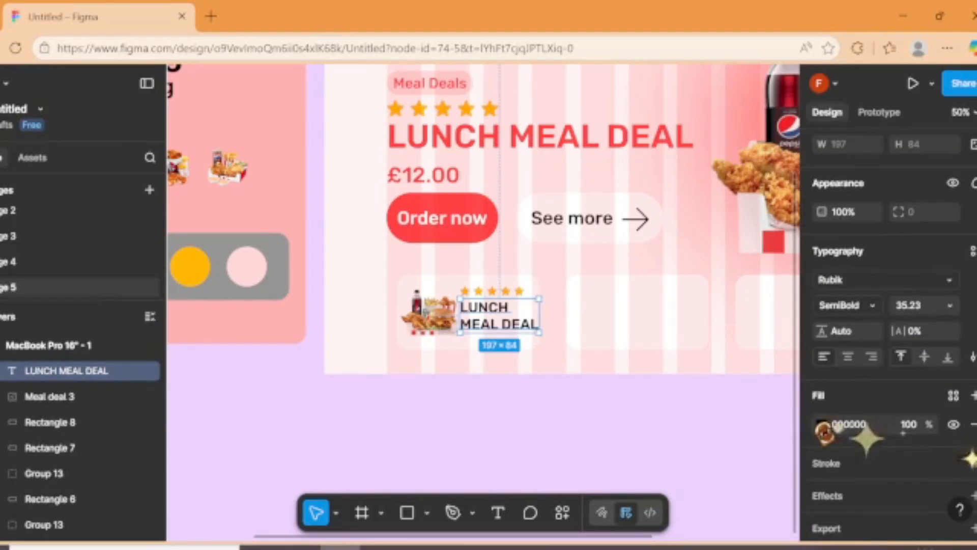
{"action": "left_click", "coordinate": [822, 425]}
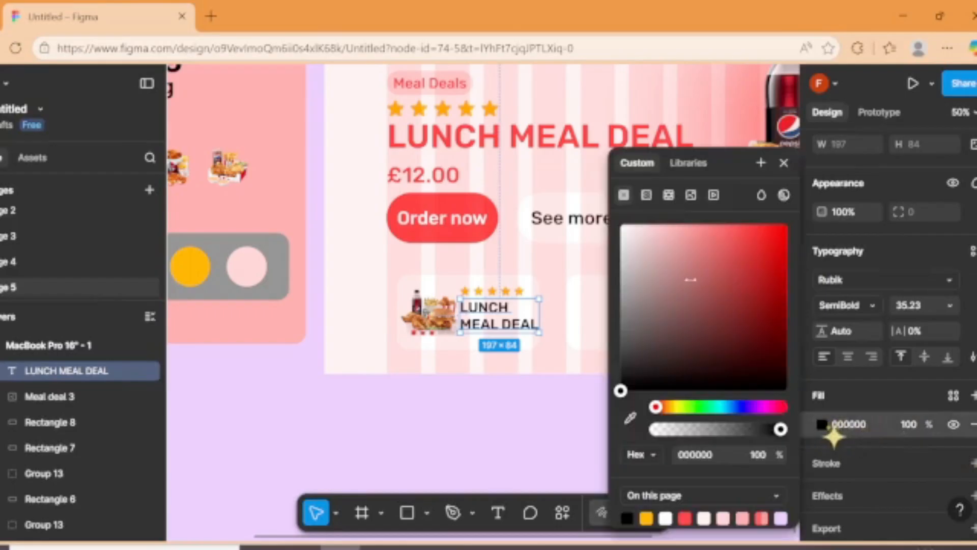
{"action": "left_click", "coordinate": [684, 518]}
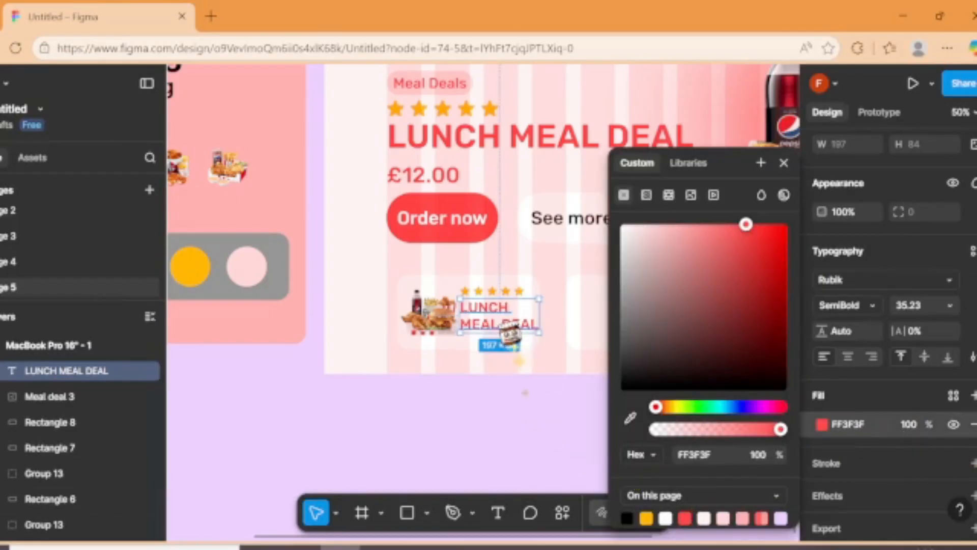
{"action": "left_click_drag", "start_coordinate": [510, 331], "coordinate": [511, 327]}
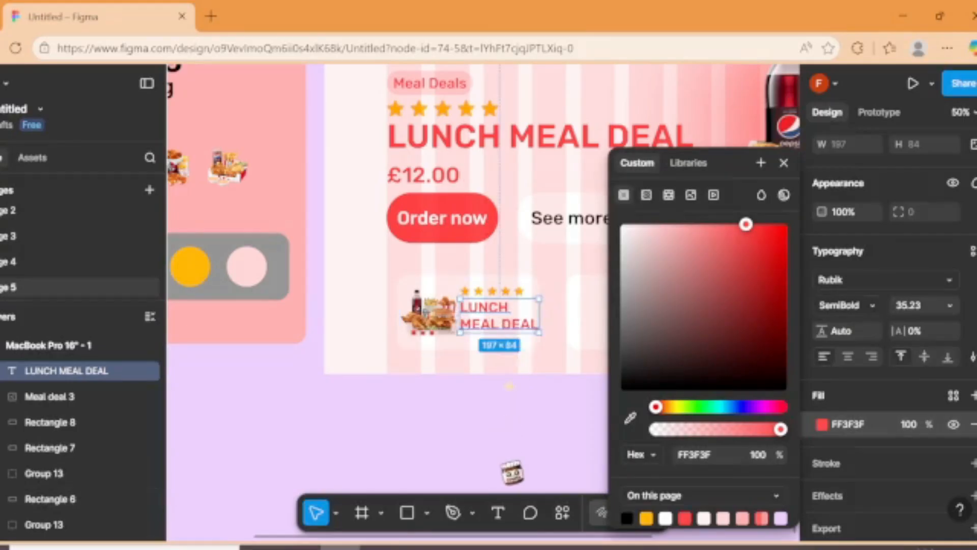
{"action": "left_click", "coordinate": [509, 469]}
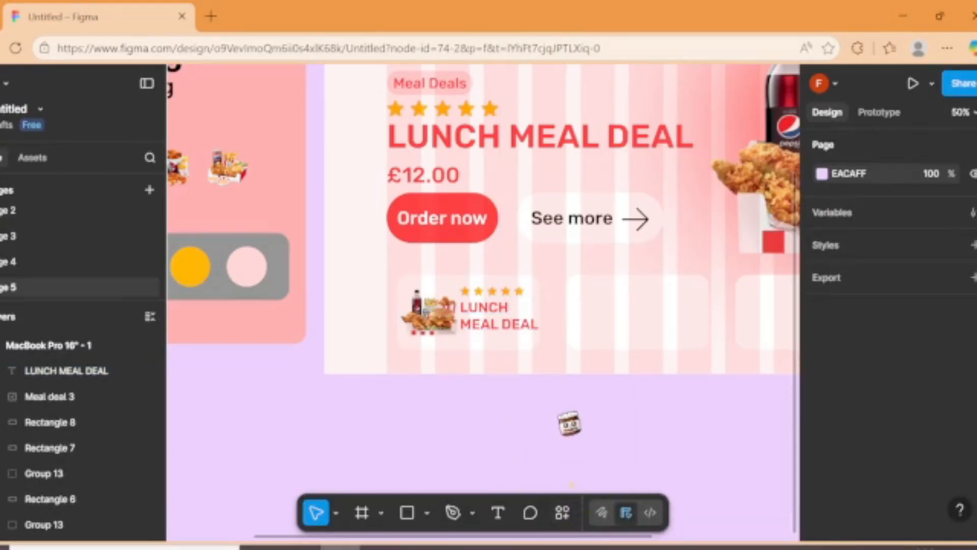
- Select the family meal image in the Images row of Frame 1
{"action": "scroll", "coordinate": [564, 419], "scroll_direction": "down", "scroll_amount": 3, "text": "ctrl"}
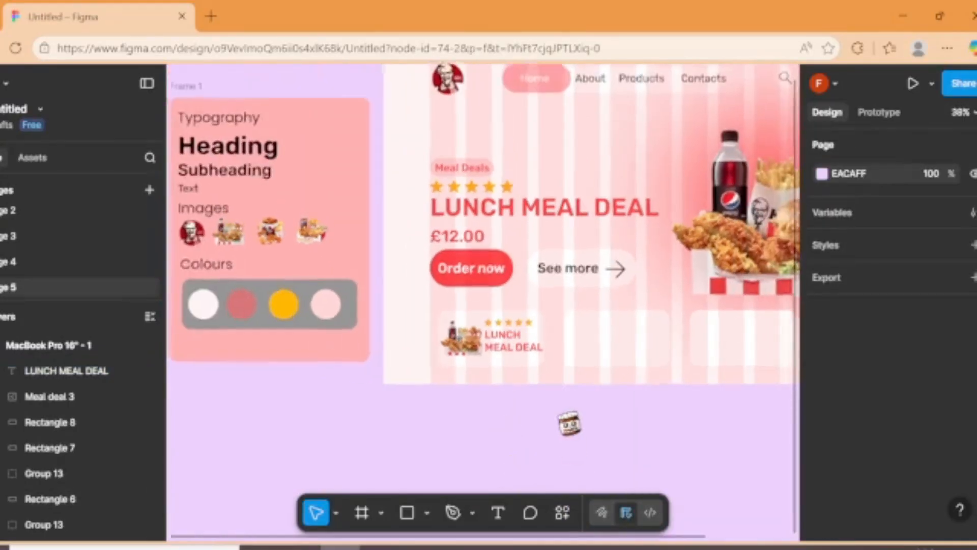
{"action": "left_click", "coordinate": [278, 237]}
{"action": "left_click", "coordinate": [276, 233]}
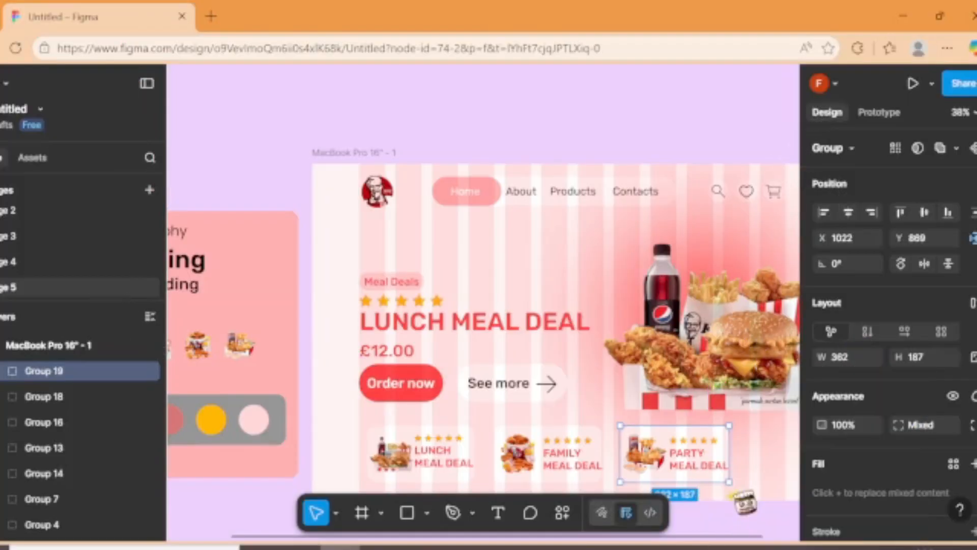
- Raise the LUNCH MEAL DEAL card group slightly above the other two cards, to Y 848
{"action": "left_click_drag", "start_coordinate": [745, 492], "coordinate": [714, 536]}
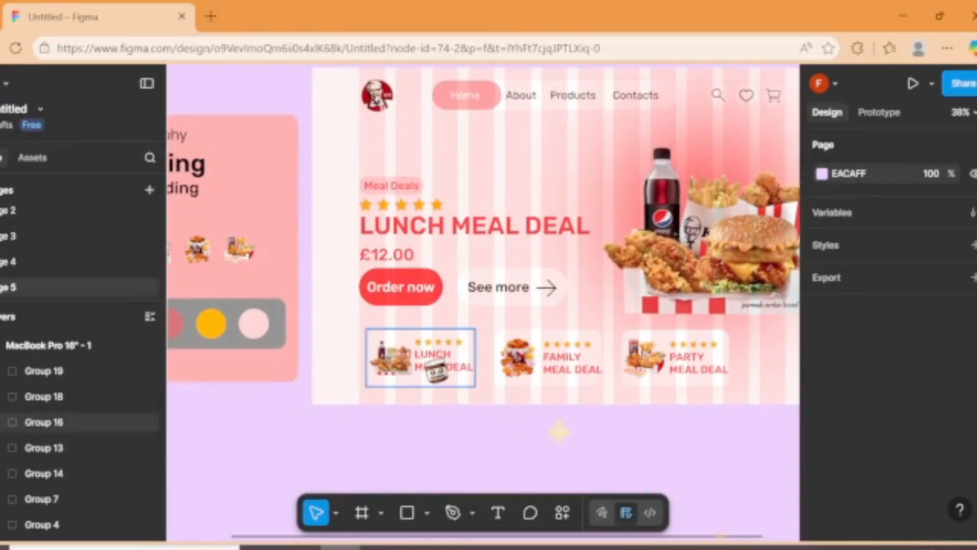
{"action": "left_click", "coordinate": [428, 362]}
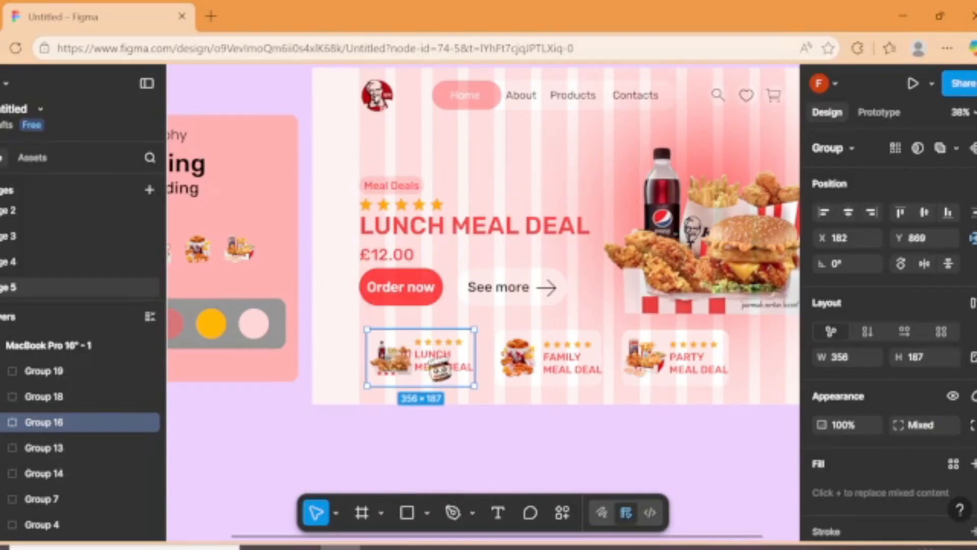
{"action": "left_click_drag", "start_coordinate": [439, 368], "coordinate": [438, 361]}
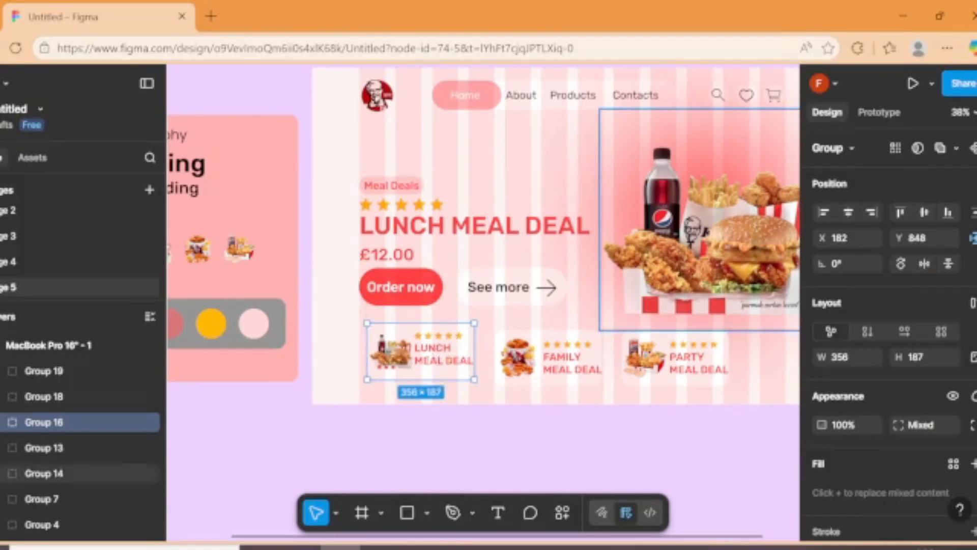
- Add a drop shadow to the LUNCH MEAL DEAL card group and set its blur to 10
{"action": "scroll", "coordinate": [888, 330], "scroll_direction": "down", "scroll_amount": 5}
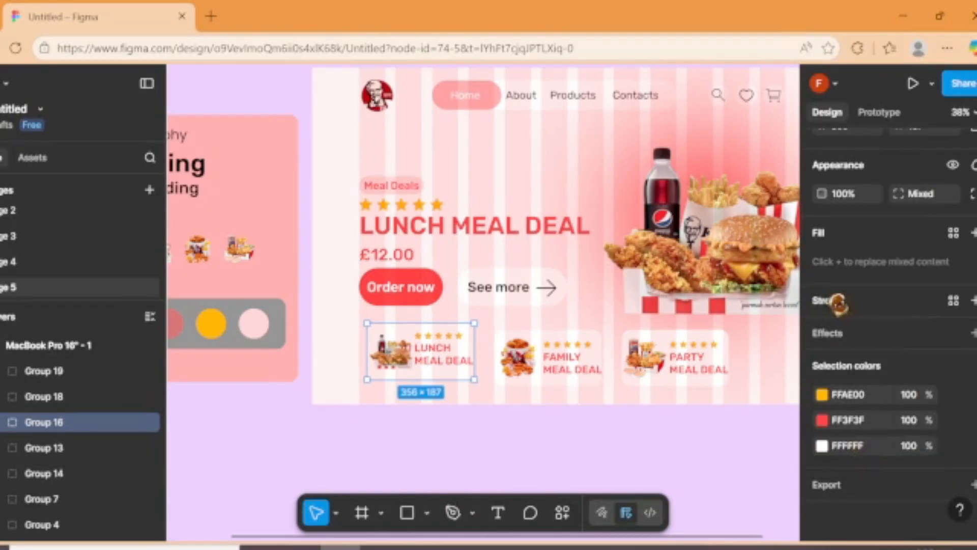
{"action": "left_click", "coordinate": [847, 334]}
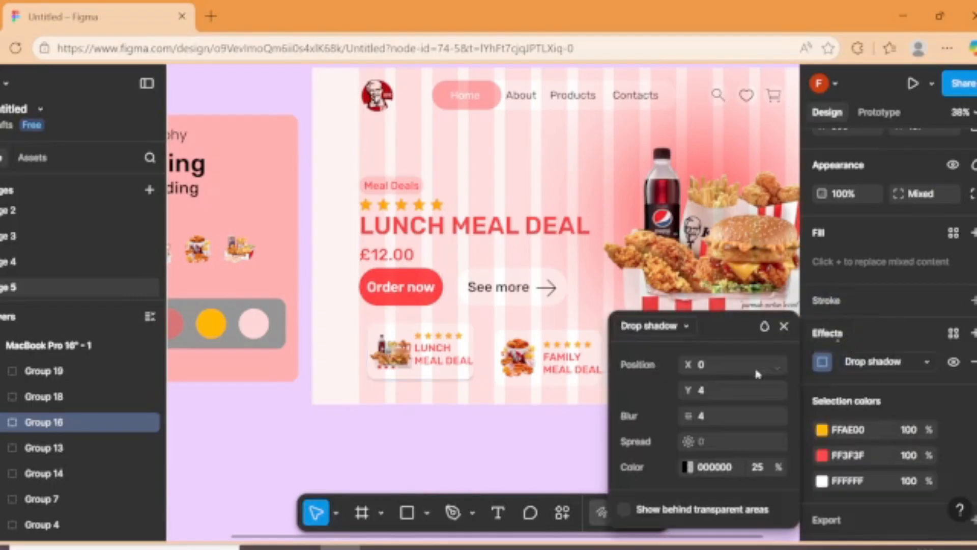
{"action": "left_click", "coordinate": [718, 416]}
{"action": "type", "text": "10"}
{"action": "key", "text": "Return"}
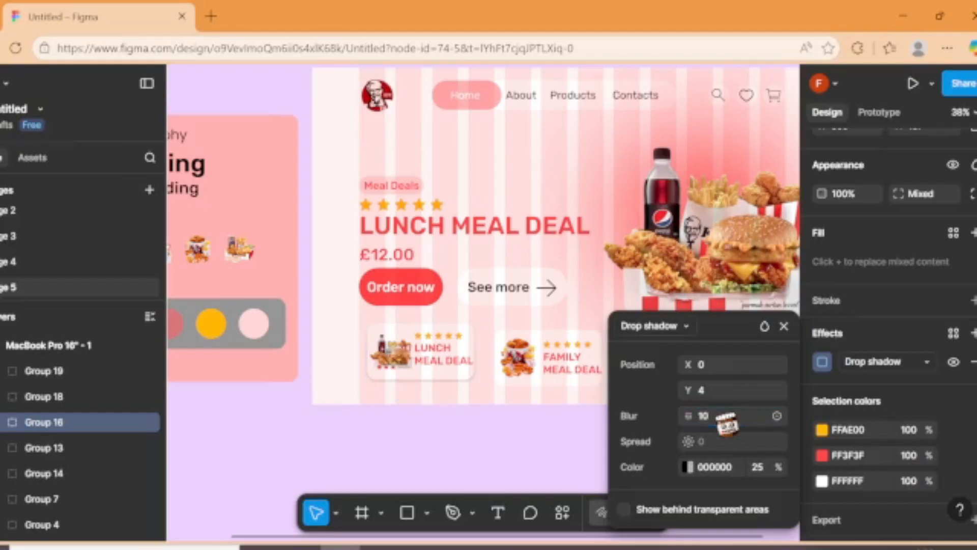
{"action": "left_click", "coordinate": [510, 435]}
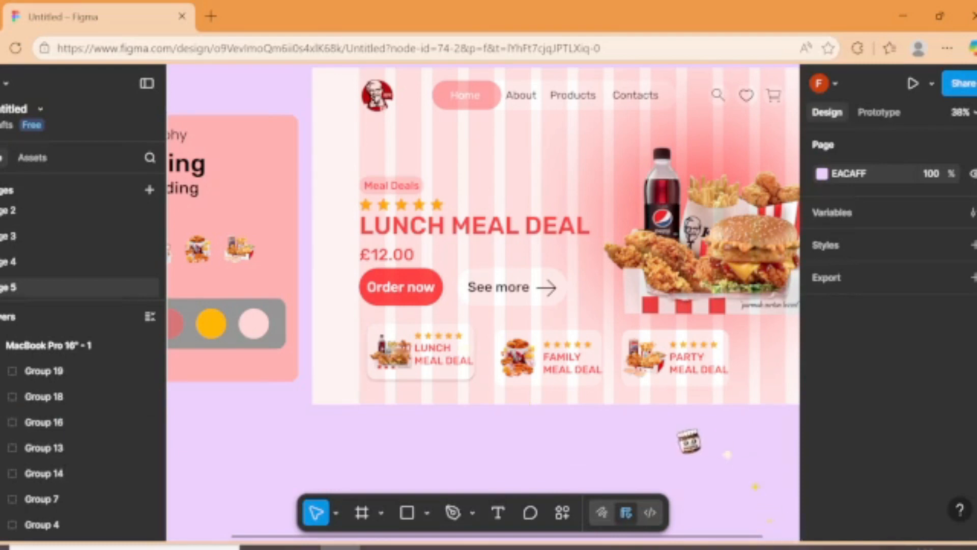
{"action": "left_click_drag", "start_coordinate": [693, 442], "coordinate": [871, 443]}
{"action": "scroll", "coordinate": [535, 360], "scroll_direction": "up", "scroll_amount": 2}
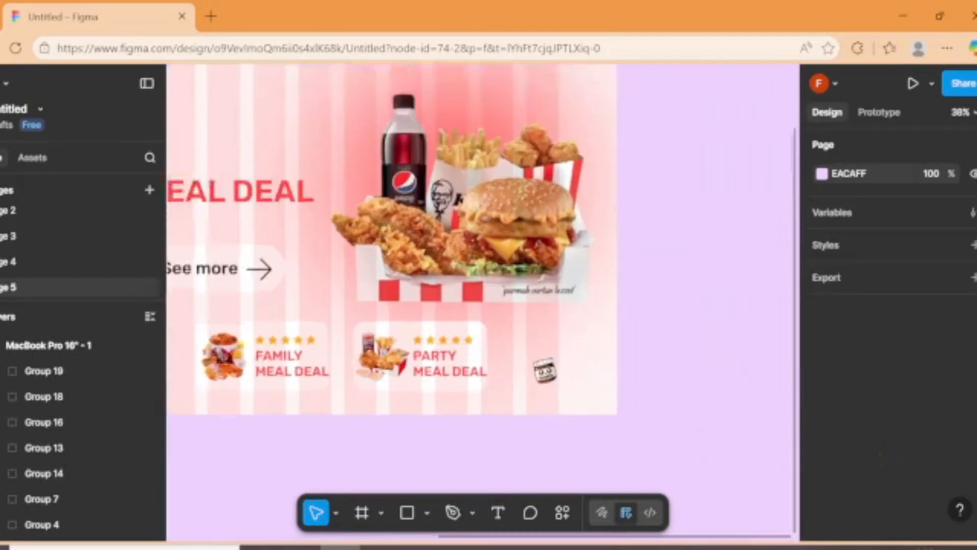
- Shift the three meal deal cards left, placing the lunch card at X 155 and the party card at X 936, Y 877
{"action": "scroll", "coordinate": [509, 363], "scroll_direction": "up", "scroll_amount": 1}
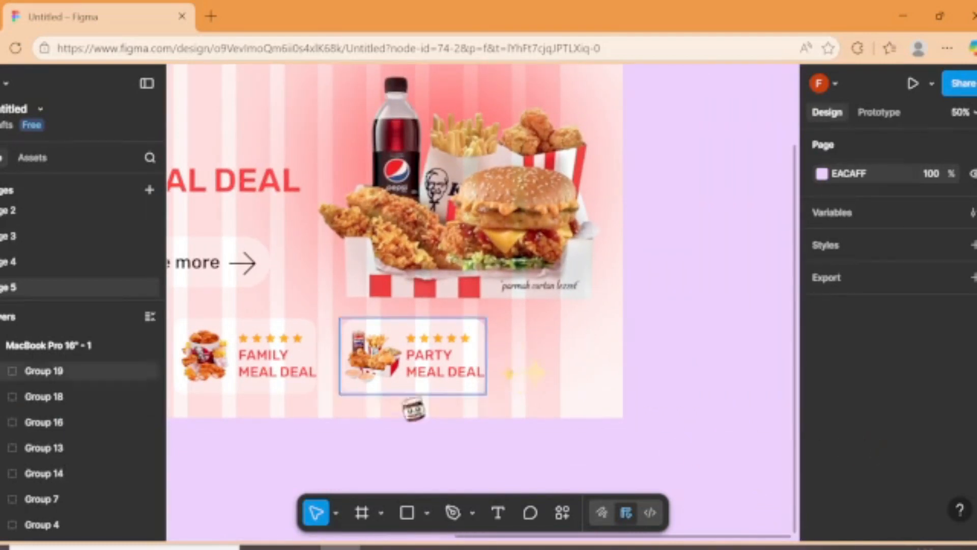
{"action": "left_click_drag", "start_coordinate": [252, 475], "coordinate": [168, 476]}
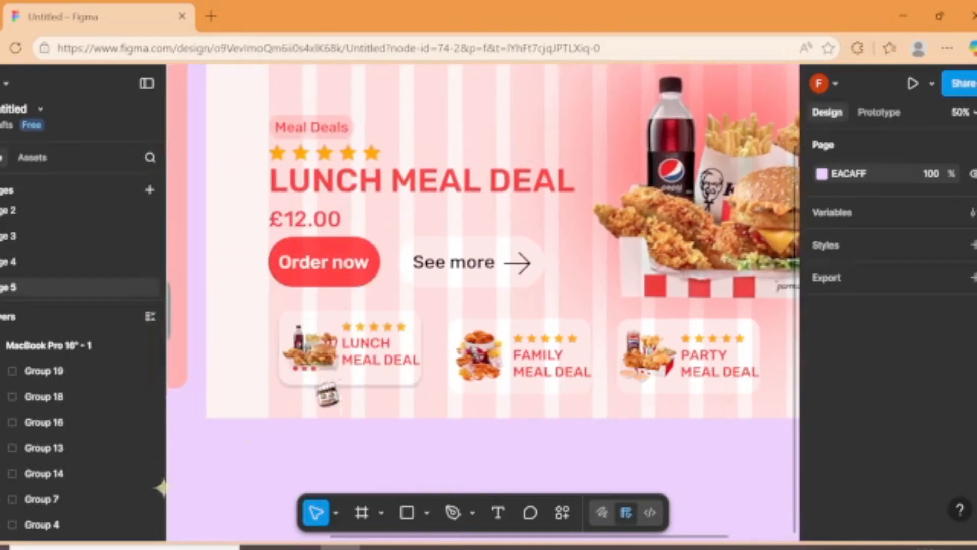
{"action": "left_click", "coordinate": [356, 372]}
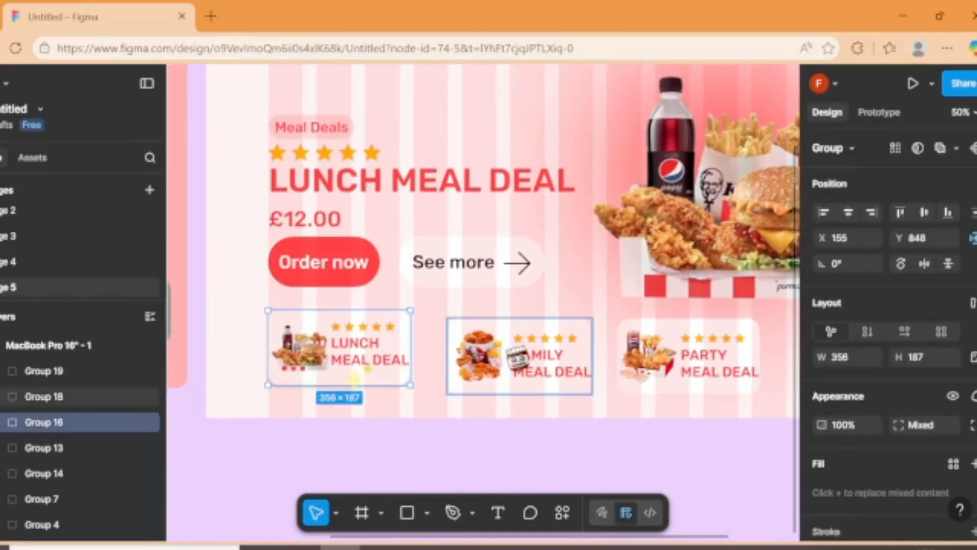
{"action": "left_click_drag", "start_coordinate": [515, 358], "coordinate": [494, 365]}
{"action": "left_click", "coordinate": [616, 351]}
{"action": "left_click_drag", "start_coordinate": [616, 351], "coordinate": [581, 346]}
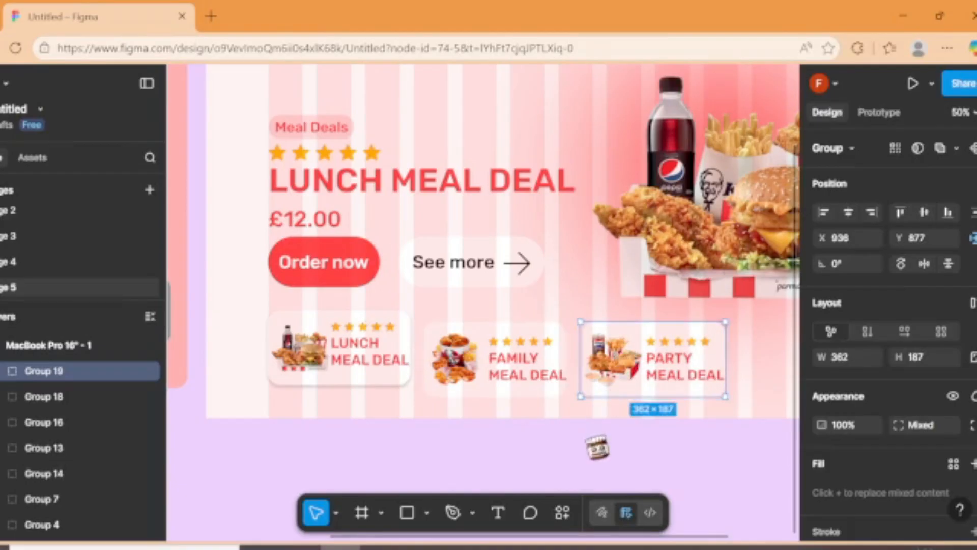
{"action": "left_click", "coordinate": [596, 447]}
- Draw a 70 × 70 circle beside the PARTY MEAL DEAL card and place a copy 22 to the right of it
{"action": "scroll", "coordinate": [828, 466], "scroll_direction": "right", "scroll_amount": 5}
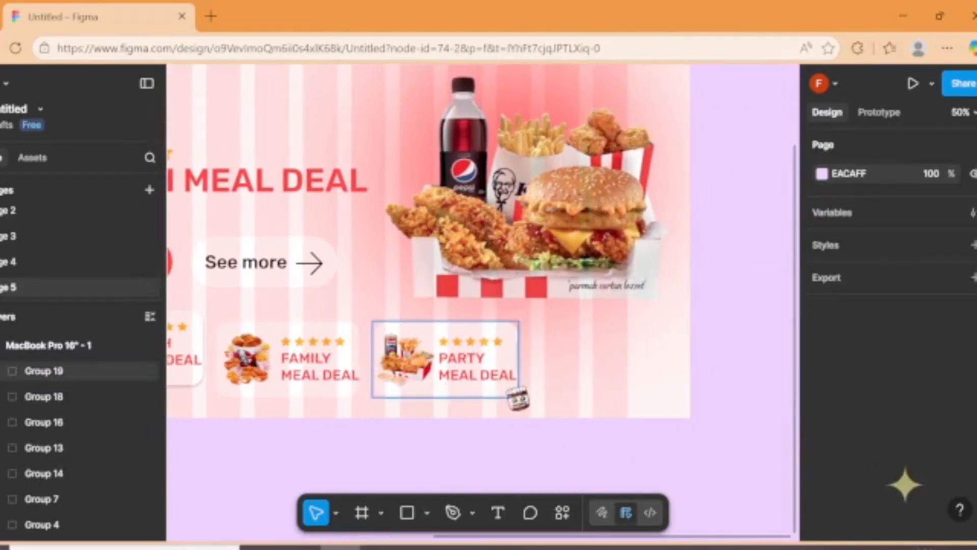
{"action": "scroll", "coordinate": [550, 408], "scroll_direction": "down", "scroll_amount": 1}
{"action": "key", "text": "o"}
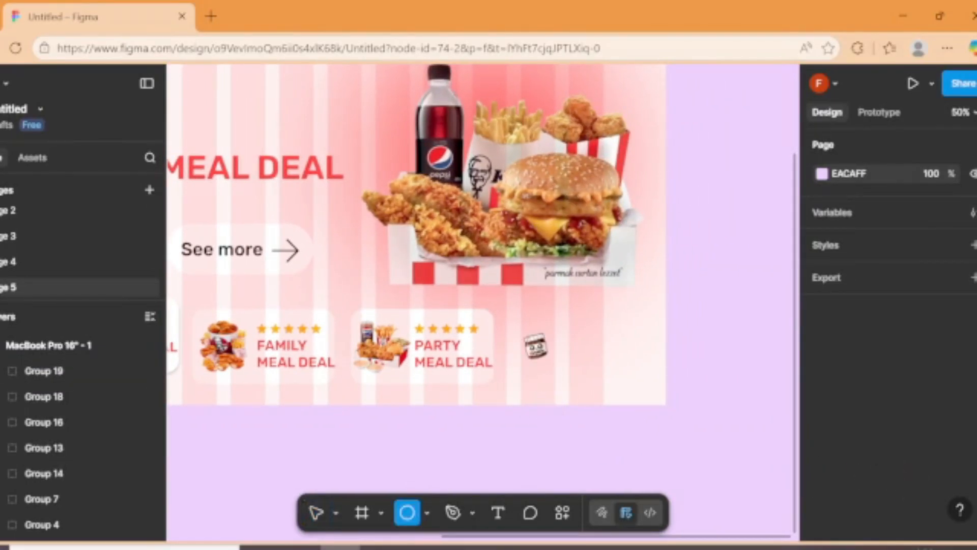
{"action": "left_click", "coordinate": [510, 317]}
{"action": "scroll", "coordinate": [510, 317], "scroll_direction": "up", "scroll_amount": 5}
{"action": "left_click_drag", "start_coordinate": [527, 344], "coordinate": [530, 354]}
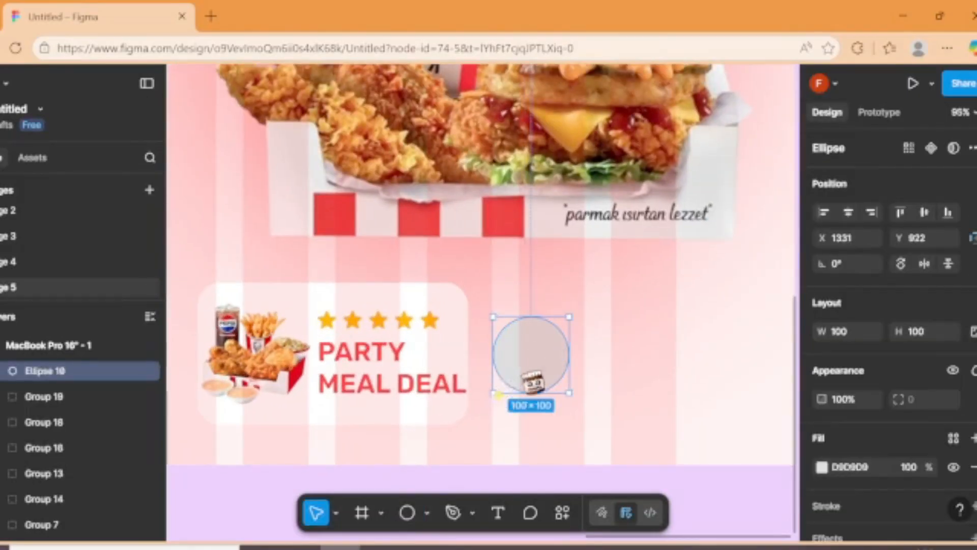
{"action": "left_click_drag", "start_coordinate": [493, 393], "coordinate": [527, 363]}
{"action": "left_click_drag", "start_coordinate": [543, 375], "coordinate": [512, 397]}
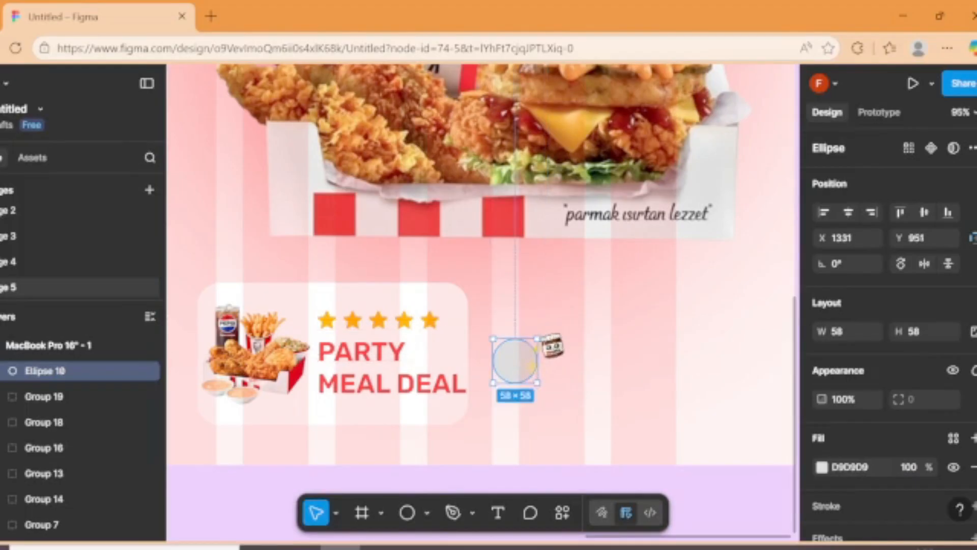
{"action": "left_click_drag", "start_coordinate": [537, 338], "coordinate": [615, 350]}
- Set the fill of both circles to near-white FFFDFD
{"action": "left_click", "coordinate": [516, 349], "text": "shift"}
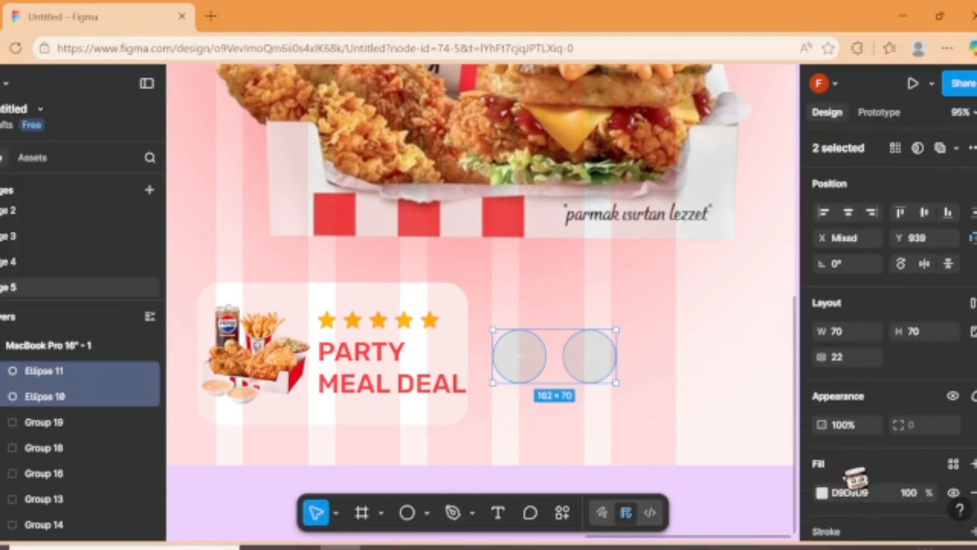
{"action": "left_click", "coordinate": [821, 492]}
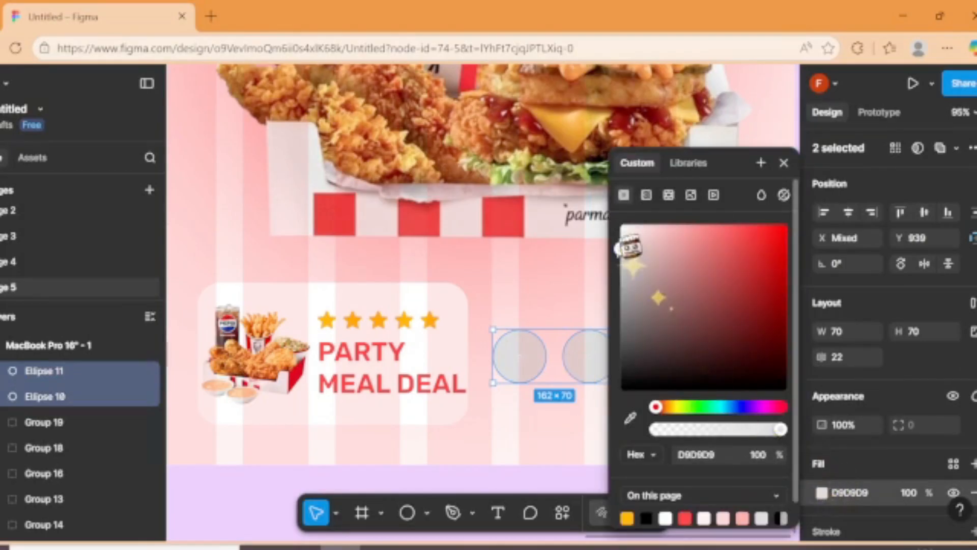
{"action": "left_click_drag", "start_coordinate": [623, 243], "coordinate": [629, 222]}
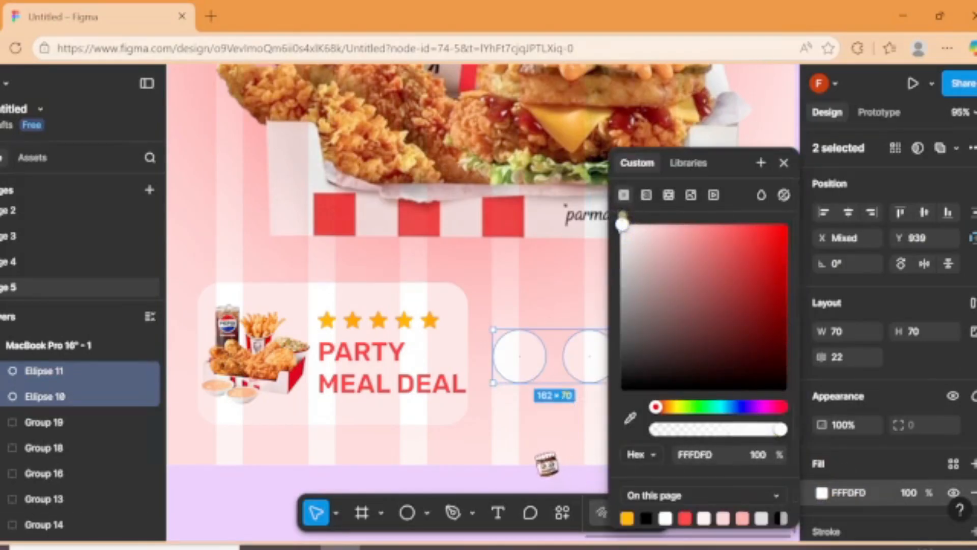
- Import the solar:arrow-right-outline icon as a frame into the landing page frame with the Iconify plugin
{"action": "left_click", "coordinate": [546, 463]}
{"action": "right_click", "coordinate": [546, 463]}
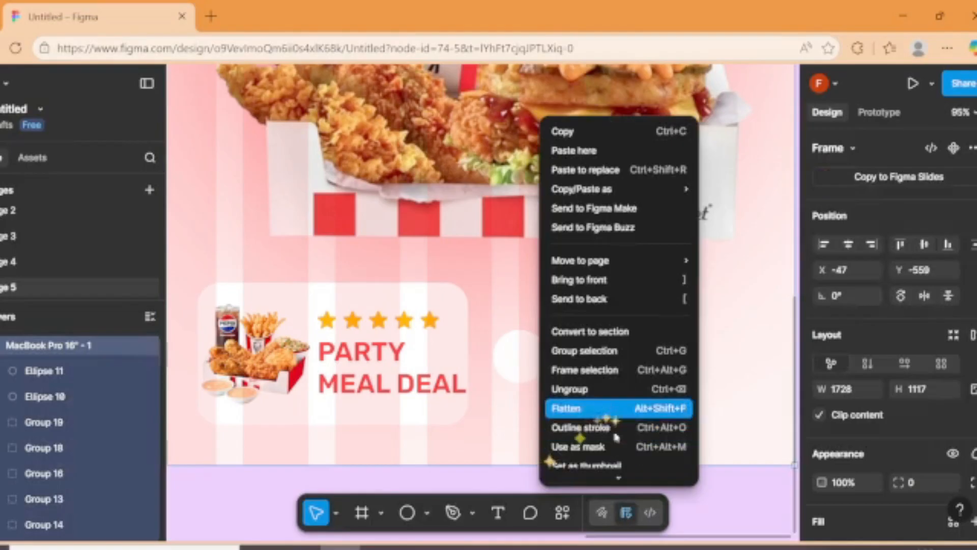
{"action": "mouse_move", "coordinate": [625, 466]}
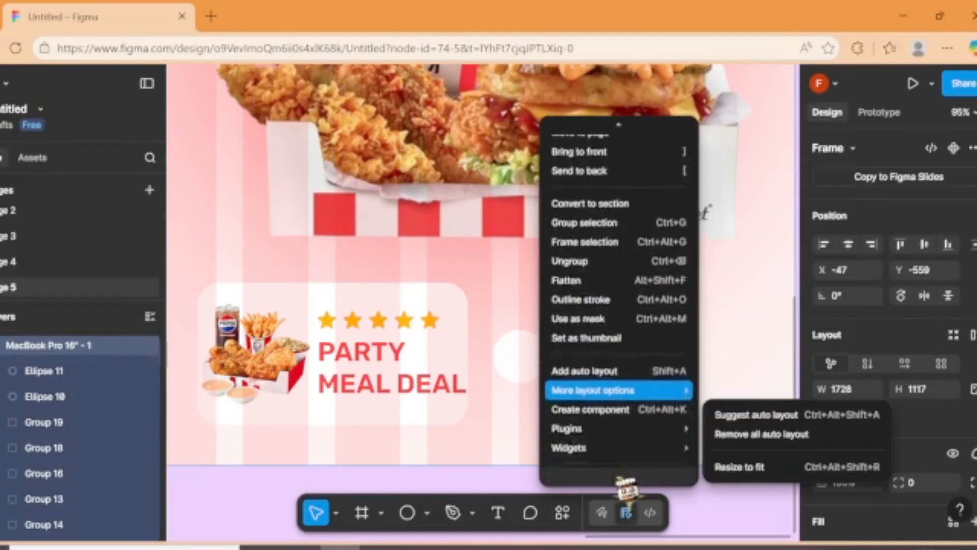
{"action": "mouse_move", "coordinate": [621, 384]}
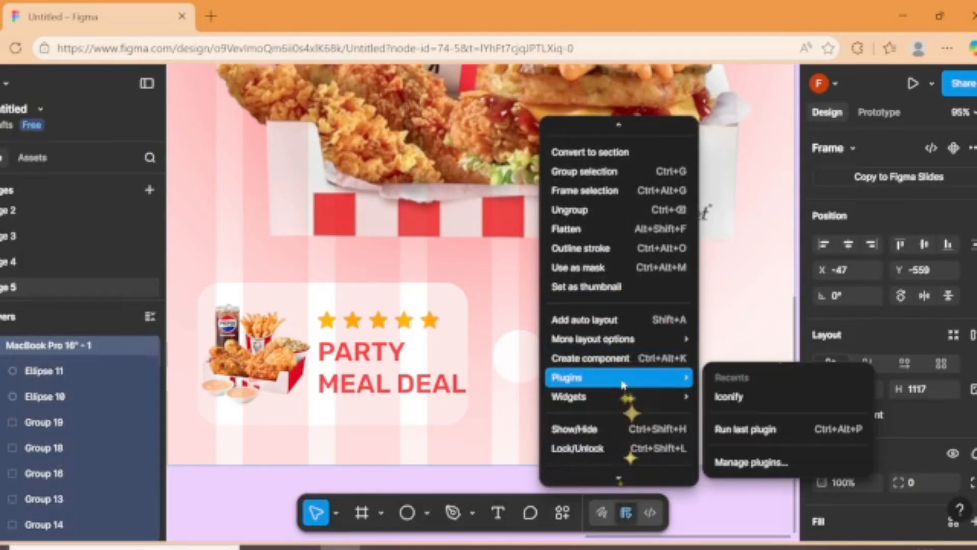
{"action": "left_click", "coordinate": [726, 399]}
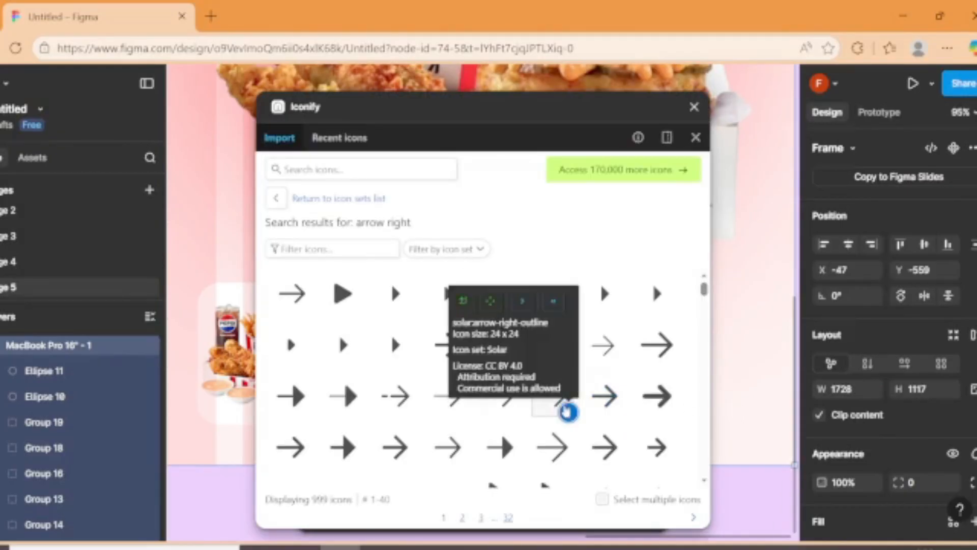
{"action": "left_click", "coordinate": [564, 407]}
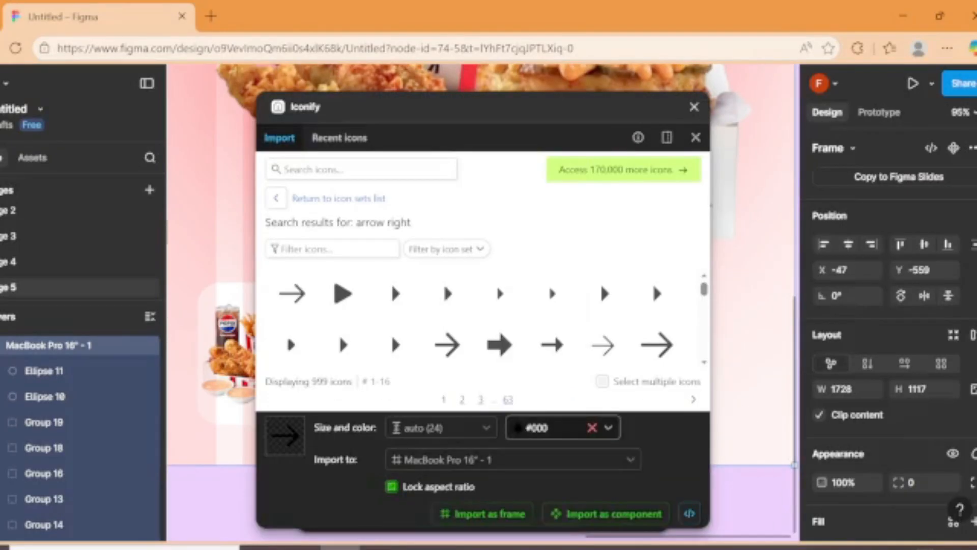
{"action": "left_click", "coordinate": [490, 515]}
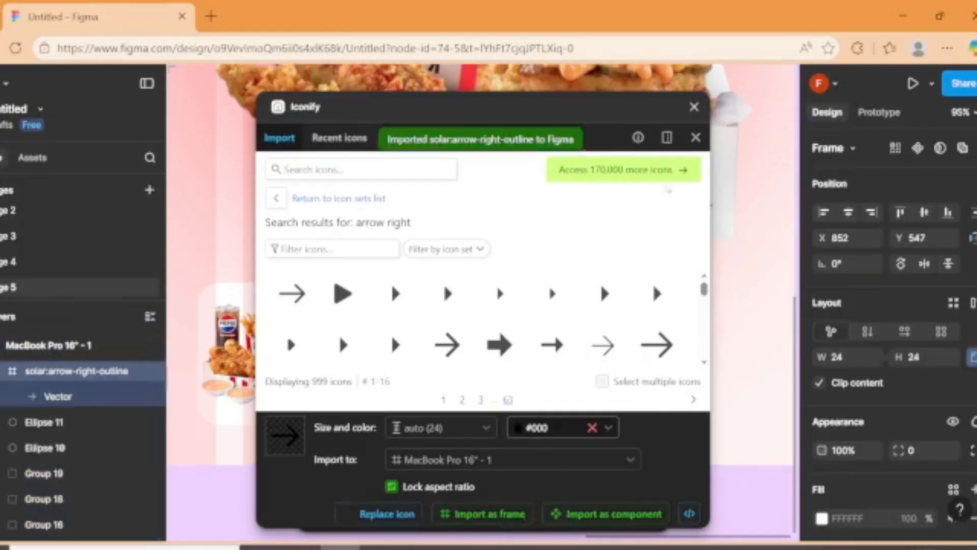
{"action": "left_click", "coordinate": [695, 137]}
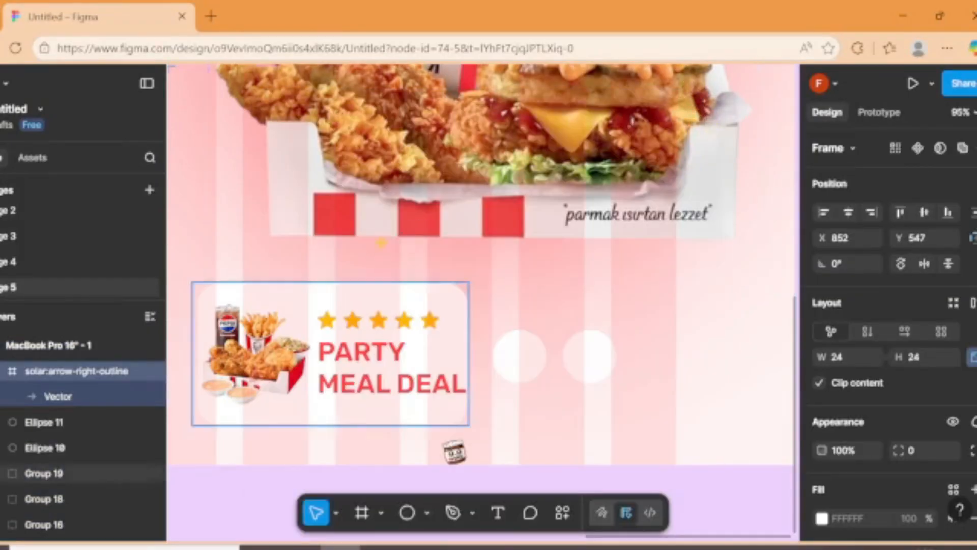
- Move the arrow vector out of its imported icon frame and delete the empty frame
{"action": "scroll", "coordinate": [458, 451], "scroll_direction": "down", "scroll_amount": 5}
{"action": "scroll", "coordinate": [320, 306], "scroll_direction": "up", "scroll_amount": 5}
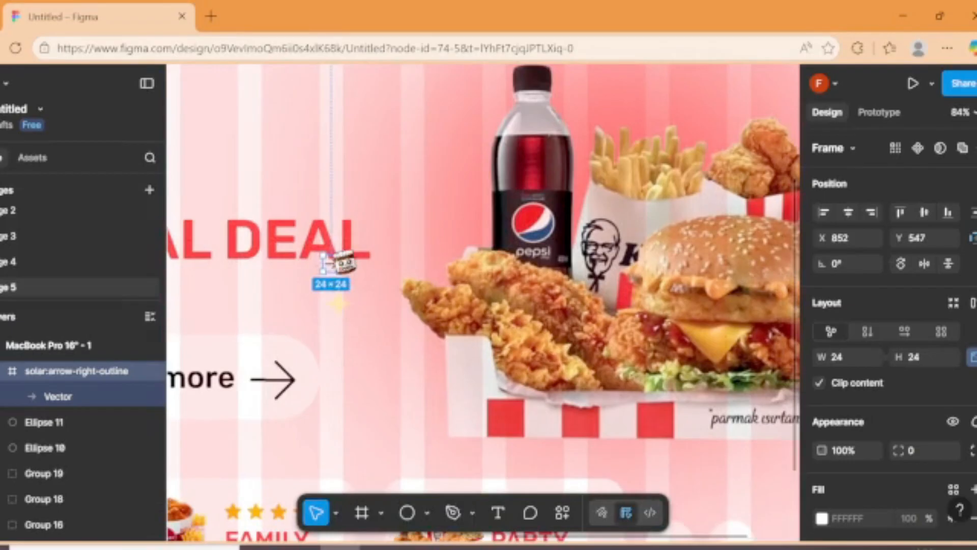
{"action": "double_click", "coordinate": [334, 261]}
{"action": "left_click_drag", "start_coordinate": [335, 261], "coordinate": [383, 288]}
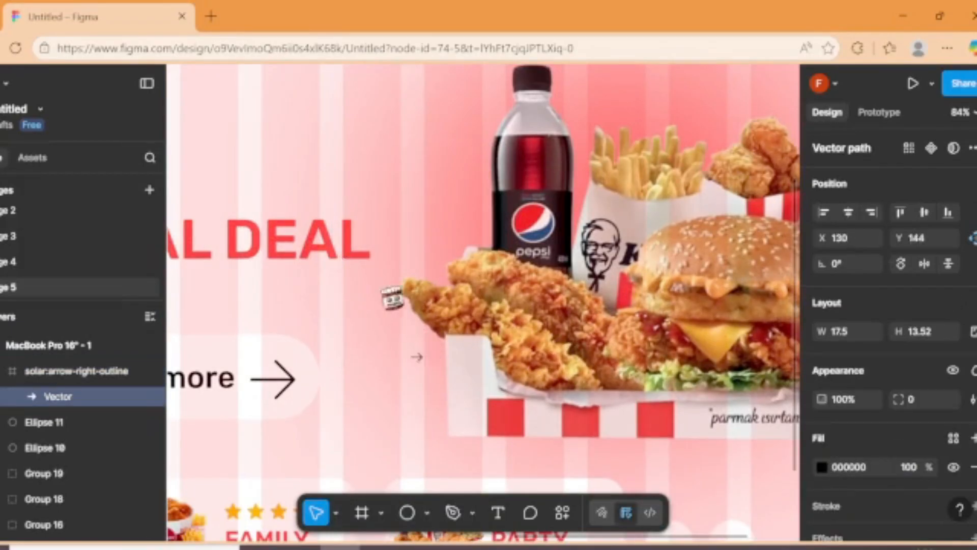
{"action": "left_click", "coordinate": [335, 275]}
{"action": "key", "text": "Delete"}
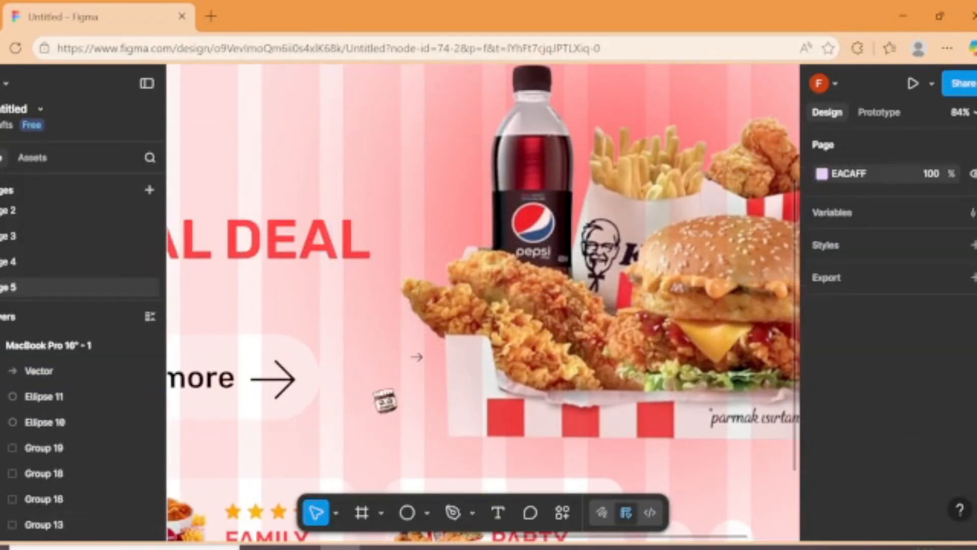
- Center the arrow on the right-hand white circle and enlarge it to 43 × 34
{"action": "left_click_drag", "start_coordinate": [417, 356], "coordinate": [733, 364]}
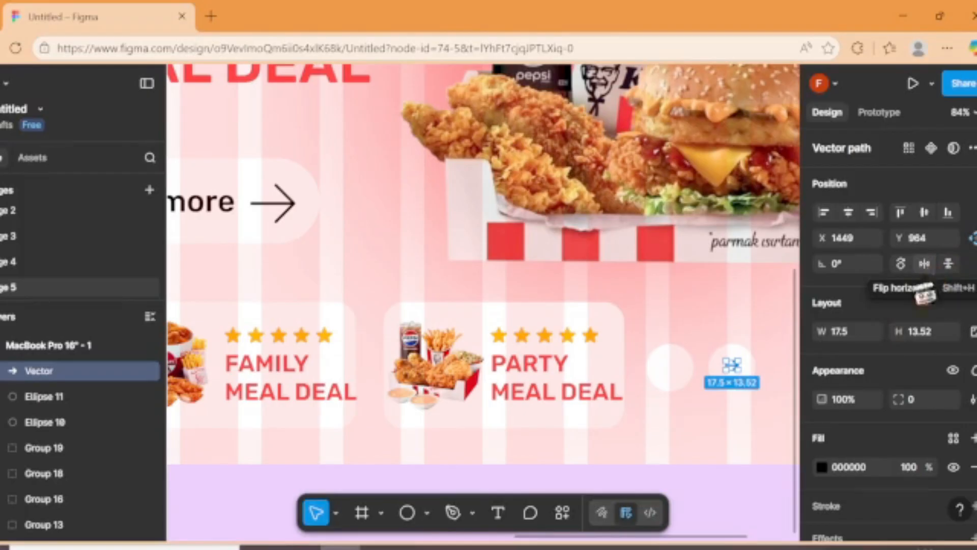
{"action": "left_click", "coordinate": [736, 452]}
{"action": "scroll", "coordinate": [739, 375], "scroll_direction": "up", "scroll_amount": 1}
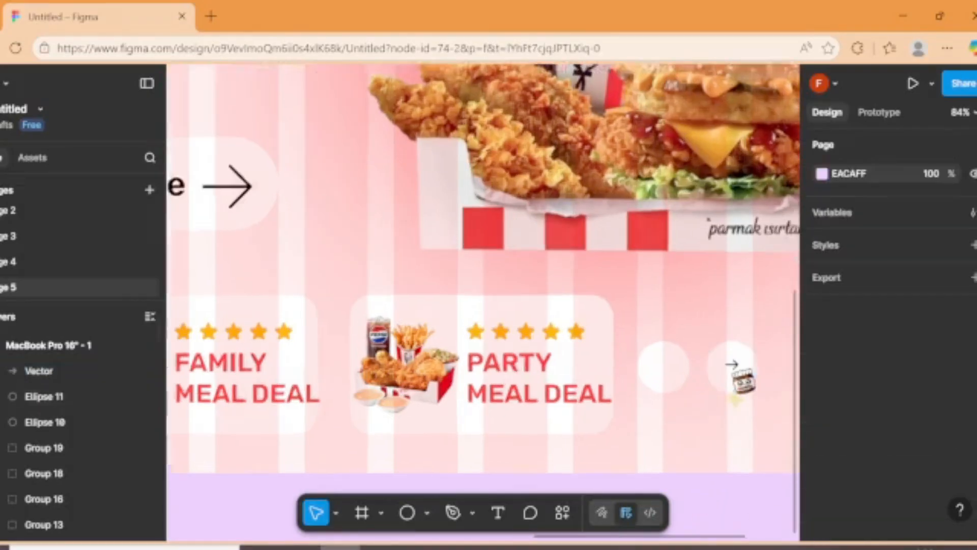
{"action": "scroll", "coordinate": [732, 364], "scroll_direction": "up", "scroll_amount": 5}
{"action": "left_click", "coordinate": [736, 362]}
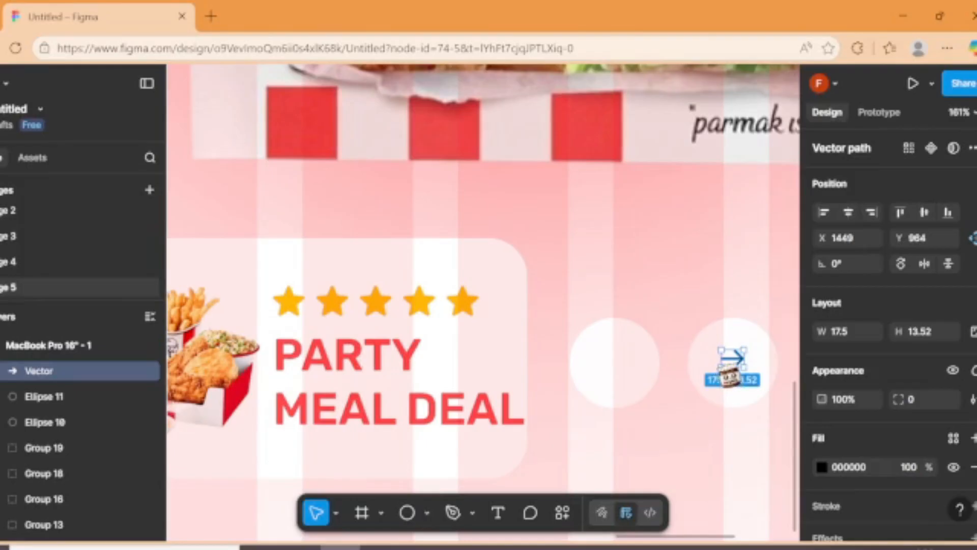
{"action": "mouse_move", "coordinate": [719, 372]}
{"action": "left_mouse_down"}
{"action": "mouse_move", "coordinate": [688, 393]}
{"action": "mouse_move", "coordinate": [731, 371]}
{"action": "left_mouse_up"}
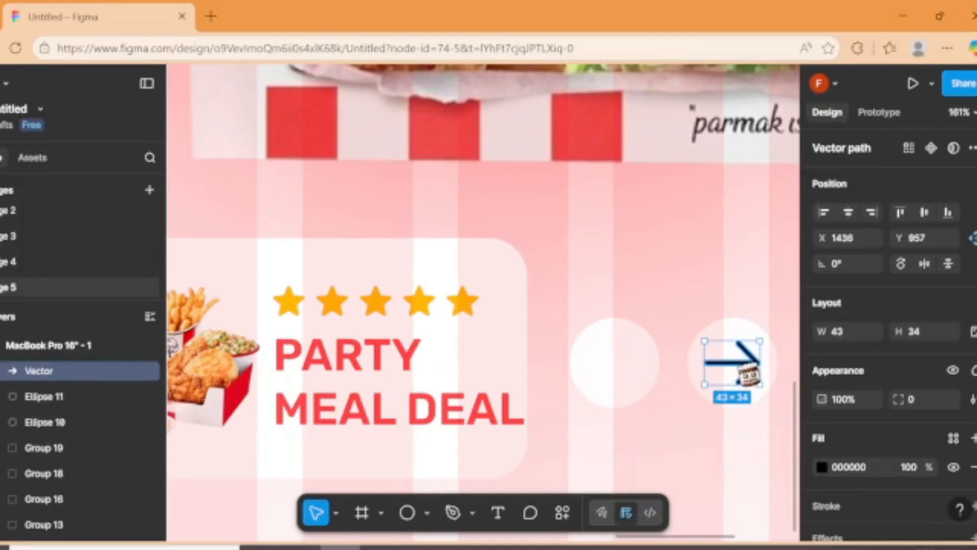
- Duplicate the arrow, flip the copy horizontally and place it on the left-hand circle at X 1344, Y 957
{"action": "left_click", "coordinate": [924, 263]}
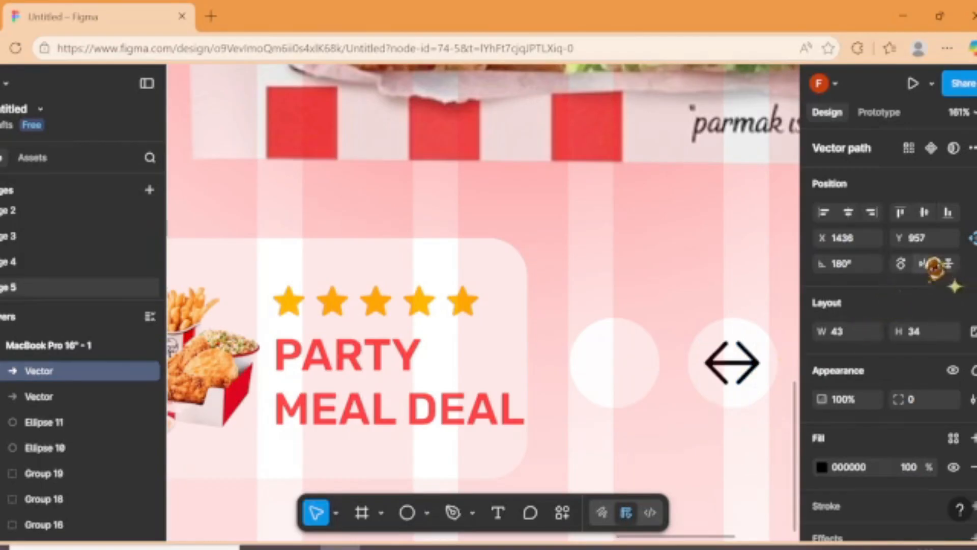
{"action": "left_click_drag", "start_coordinate": [726, 376], "coordinate": [611, 379]}
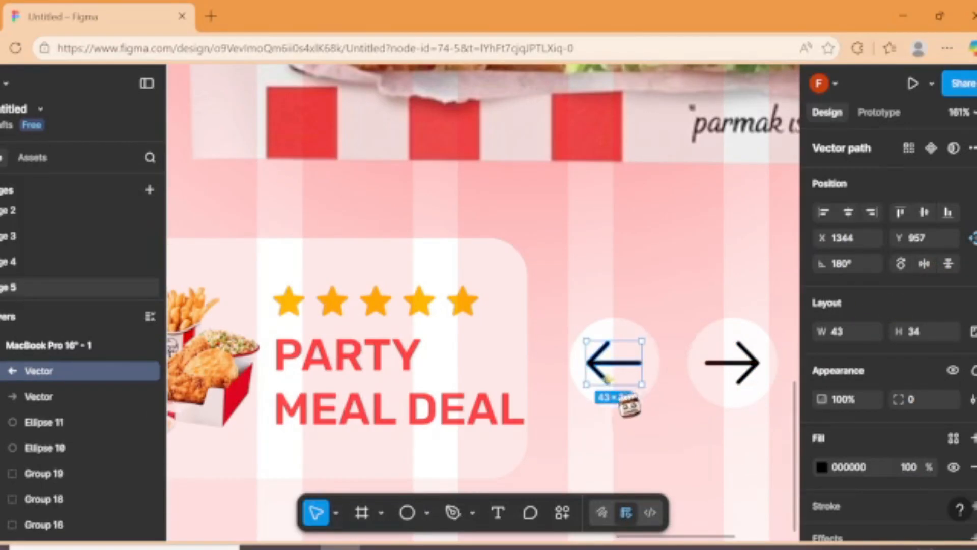
{"action": "left_click", "coordinate": [617, 403], "text": "shift"}
{"action": "left_click", "coordinate": [748, 389], "text": "shift"}
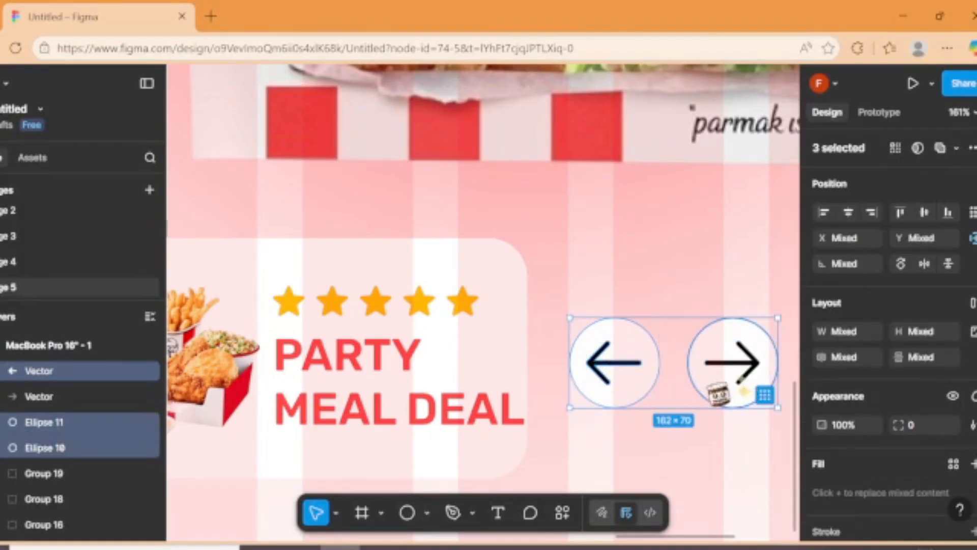
{"action": "left_click", "coordinate": [722, 381], "text": "shift"}
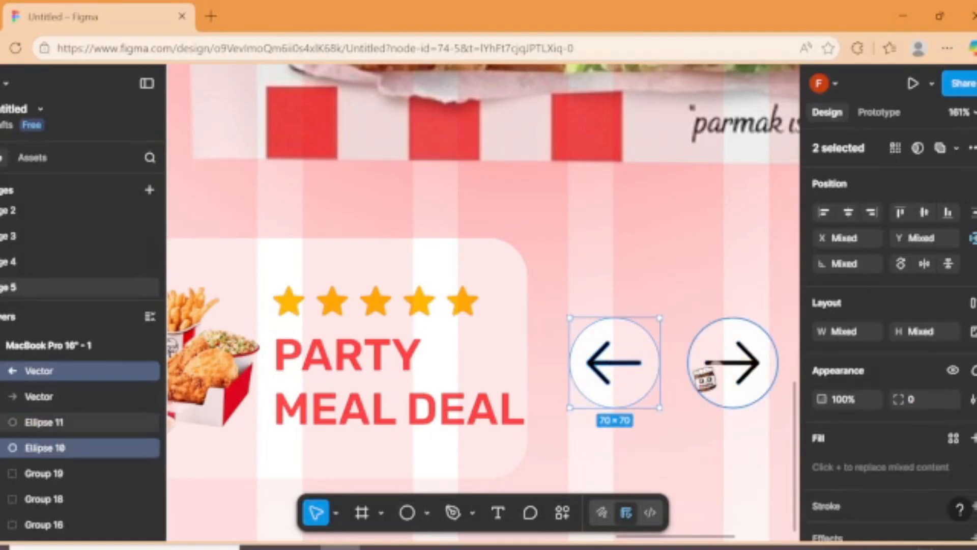
{"action": "left_click", "coordinate": [733, 397], "text": "shift"}
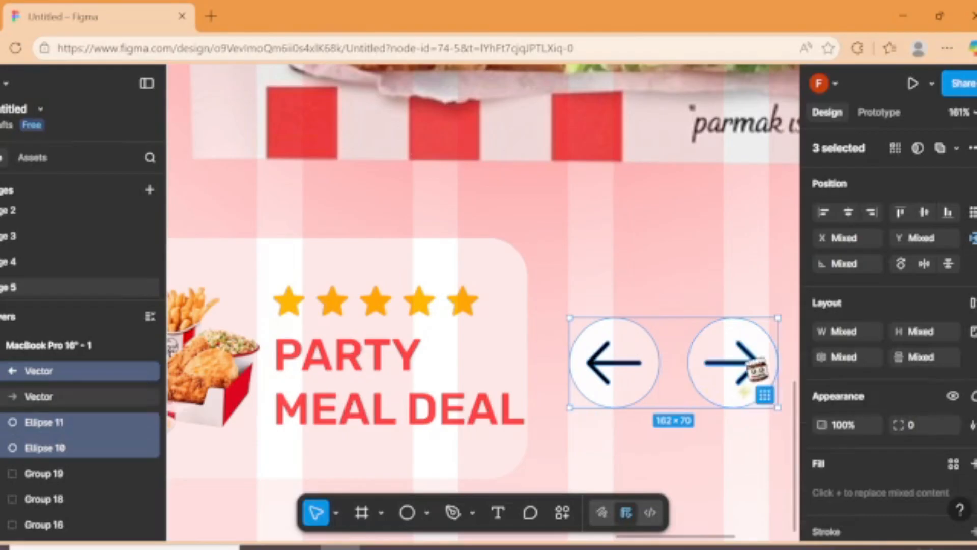
- Group the left-pointing arrow with its circle, and the right-pointing arrow with its circle
{"action": "left_click", "coordinate": [633, 379]}
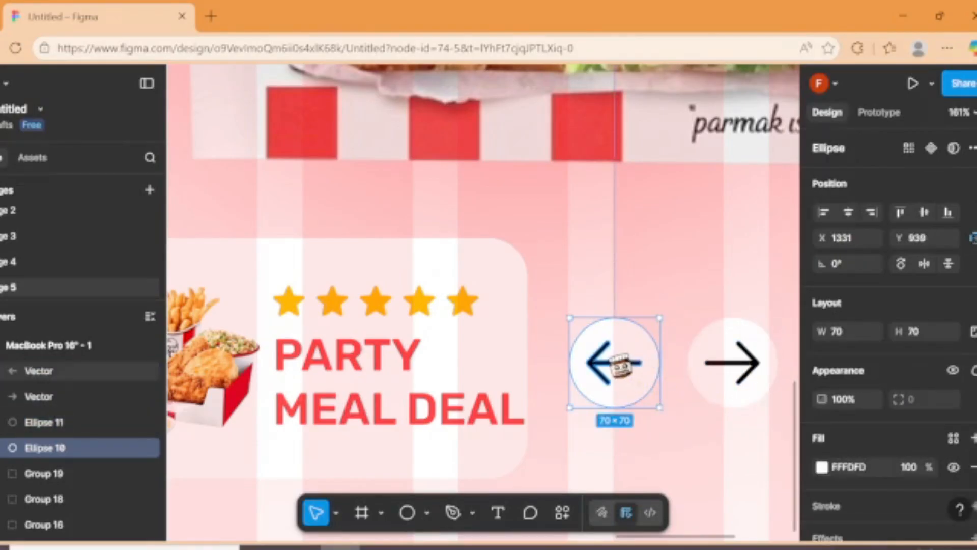
{"action": "left_click", "coordinate": [619, 363], "text": "shift"}
{"action": "key", "text": "ctrl+g"}
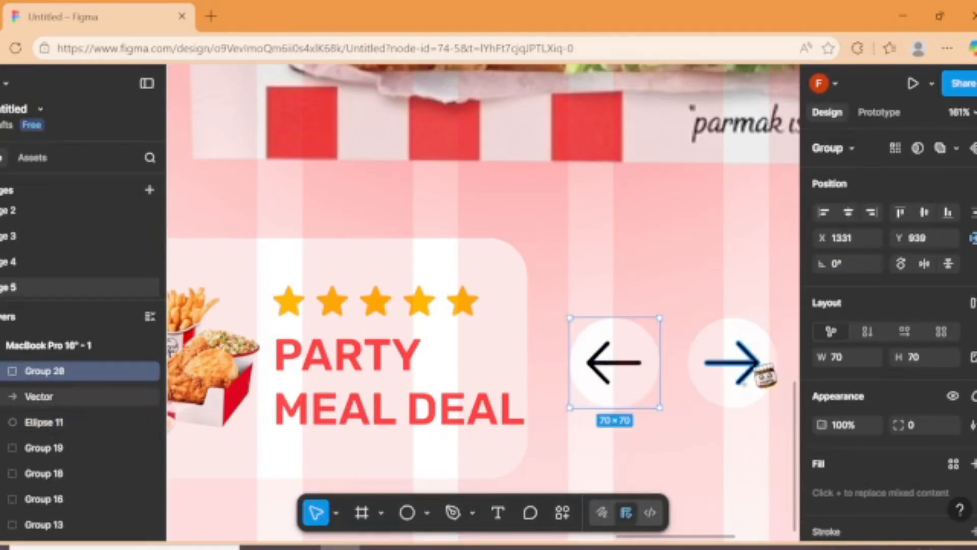
{"action": "left_click", "coordinate": [744, 381]}
{"action": "left_click", "coordinate": [738, 402], "text": "shift"}
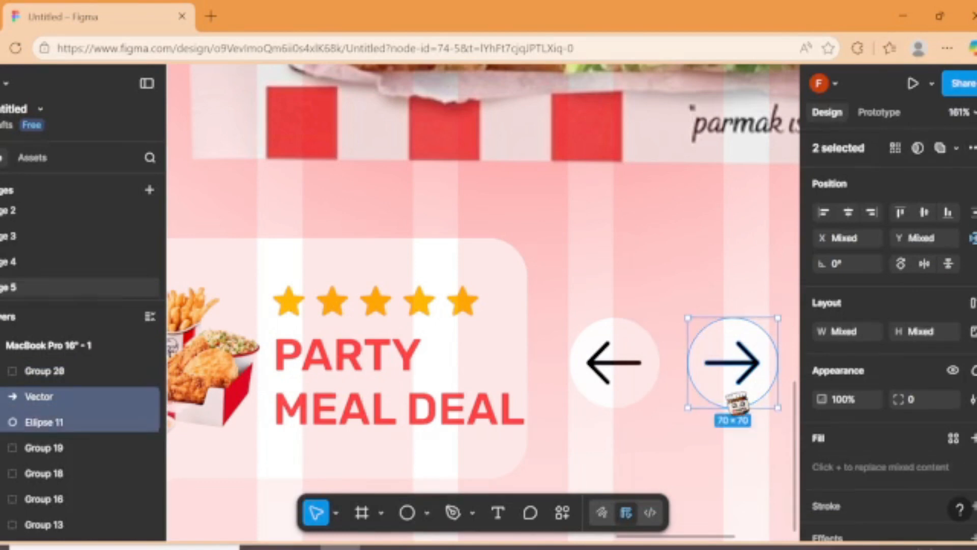
{"action": "key", "text": "ctrl+g"}
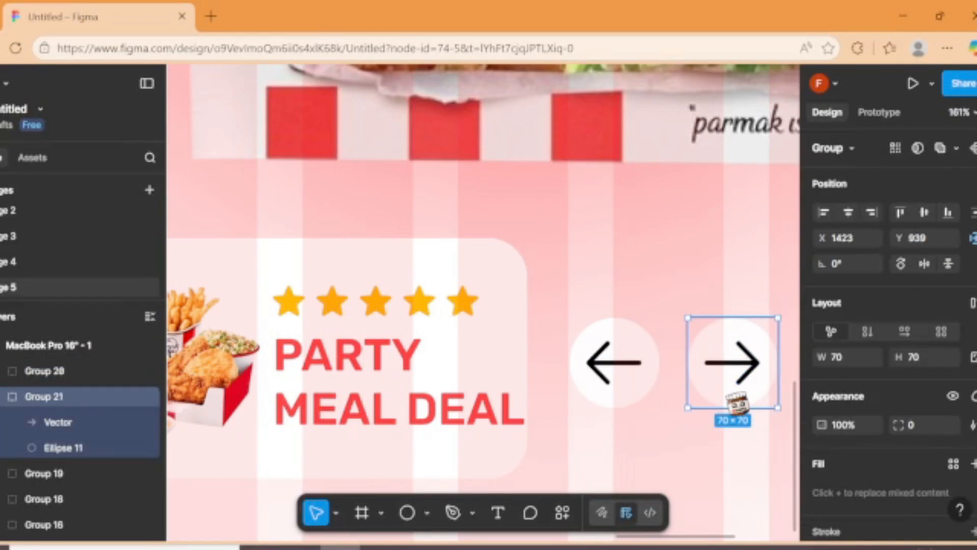
{"action": "scroll", "coordinate": [581, 233], "scroll_direction": "down", "scroll_amount": 5}
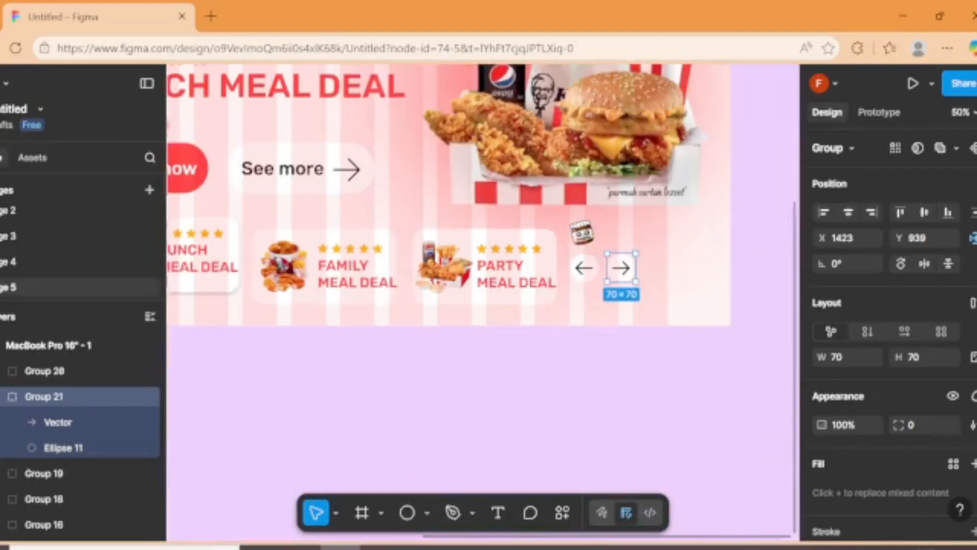
- Duplicate the landing page frame and place the copy to the right of the original at X 2162
{"action": "scroll", "coordinate": [582, 233], "scroll_direction": "down", "scroll_amount": 5}
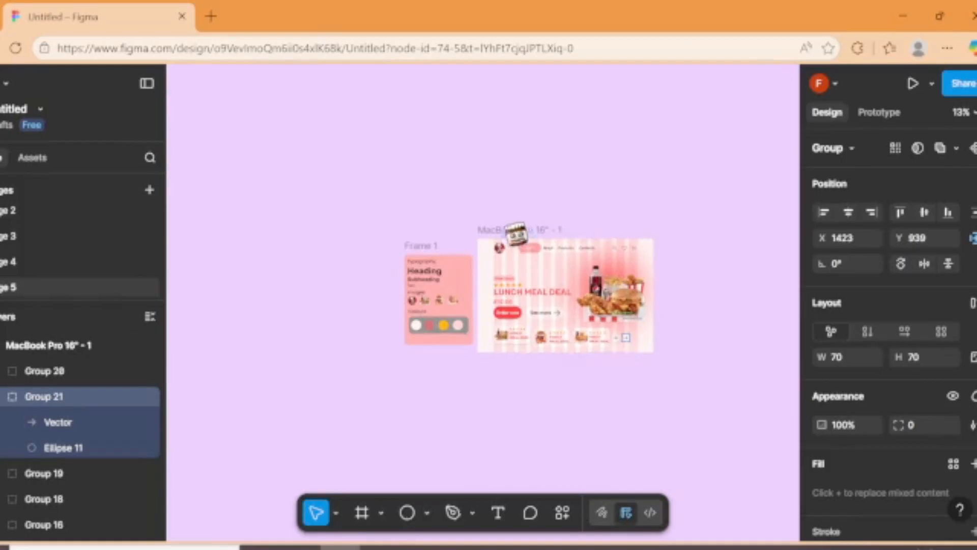
{"action": "left_click", "coordinate": [517, 231]}
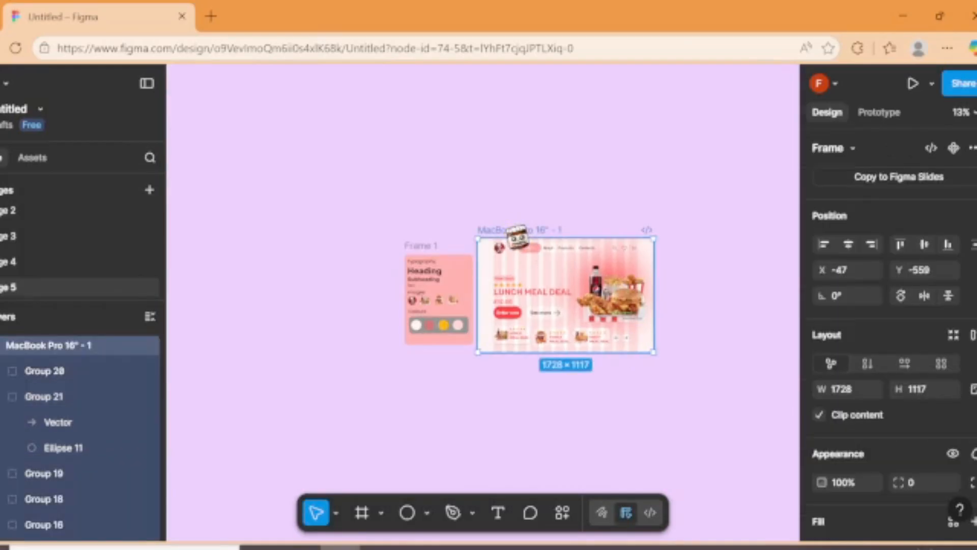
{"action": "key", "text": "ctrl+d"}
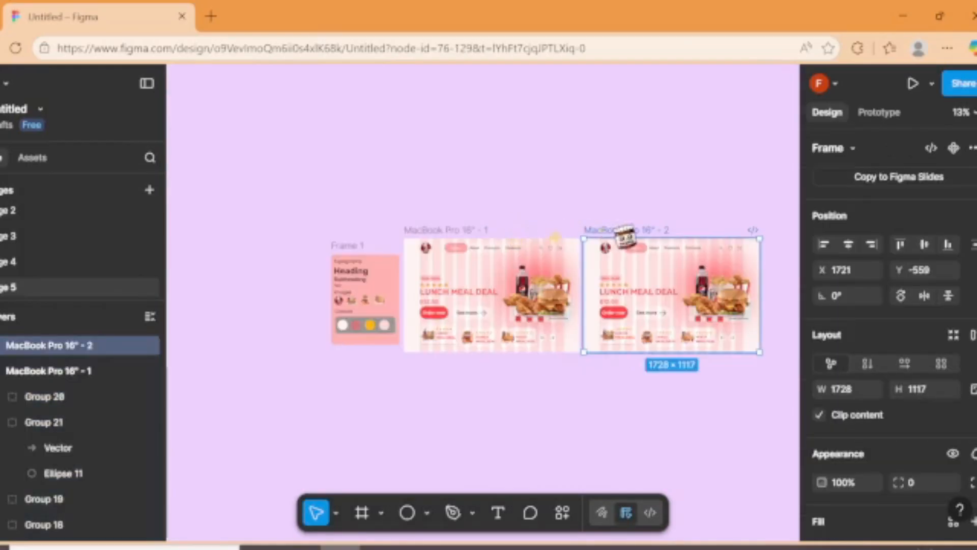
{"action": "left_click_drag", "start_coordinate": [624, 225], "coordinate": [654, 225]}
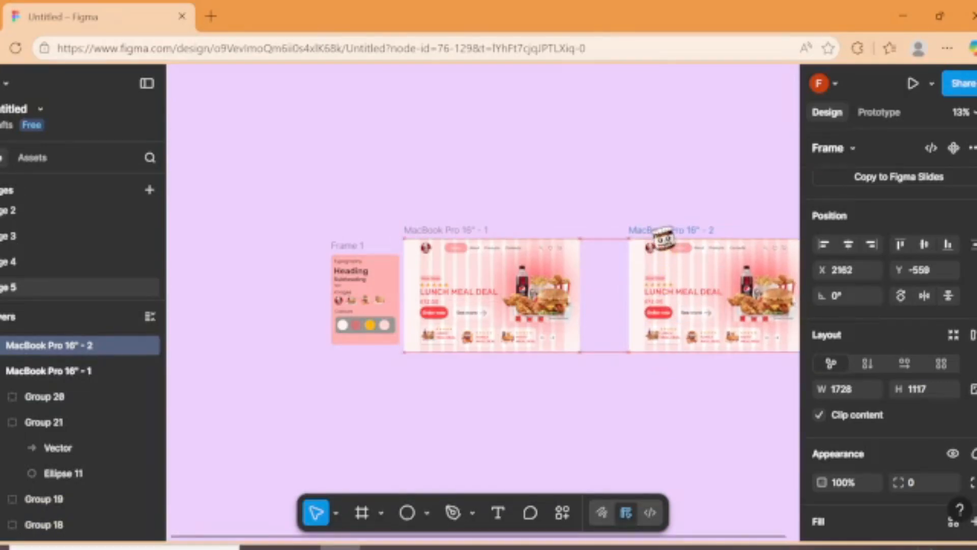
- In the duplicated page, shift the heading text inside its clipping frame to Y -96 to show FAMILY MEAL DEAL
{"action": "left_click", "coordinate": [684, 291]}
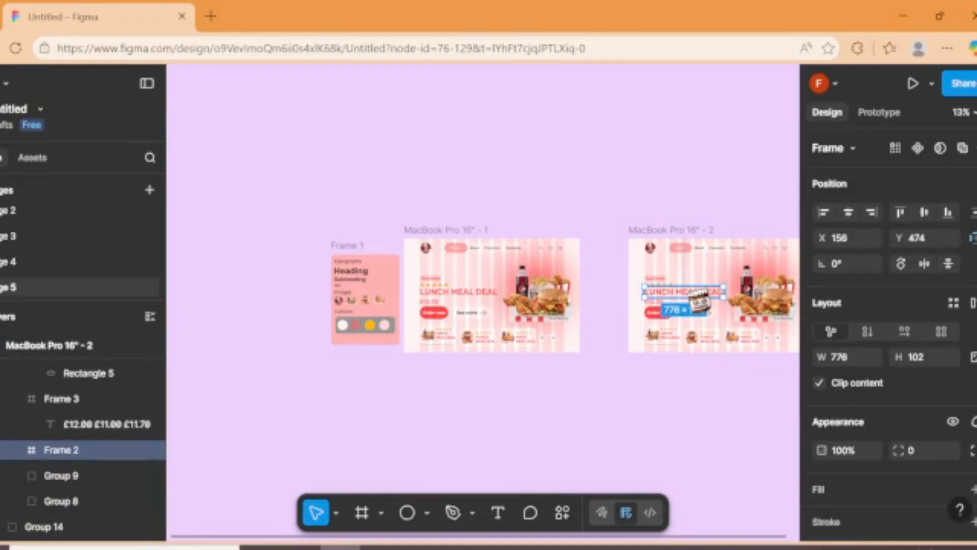
{"action": "double_click", "coordinate": [690, 292]}
{"action": "key", "text": "Up"}
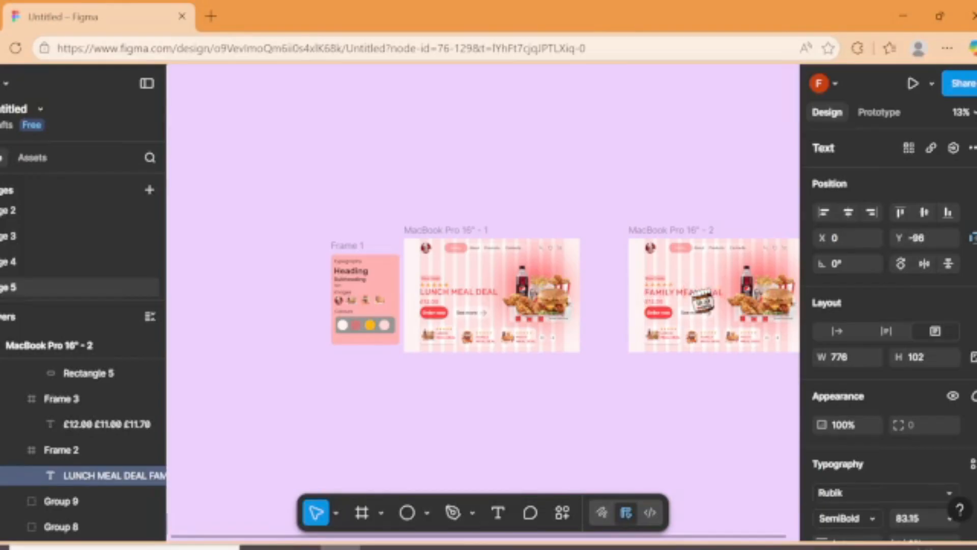
{"action": "left_click", "coordinate": [654, 368]}
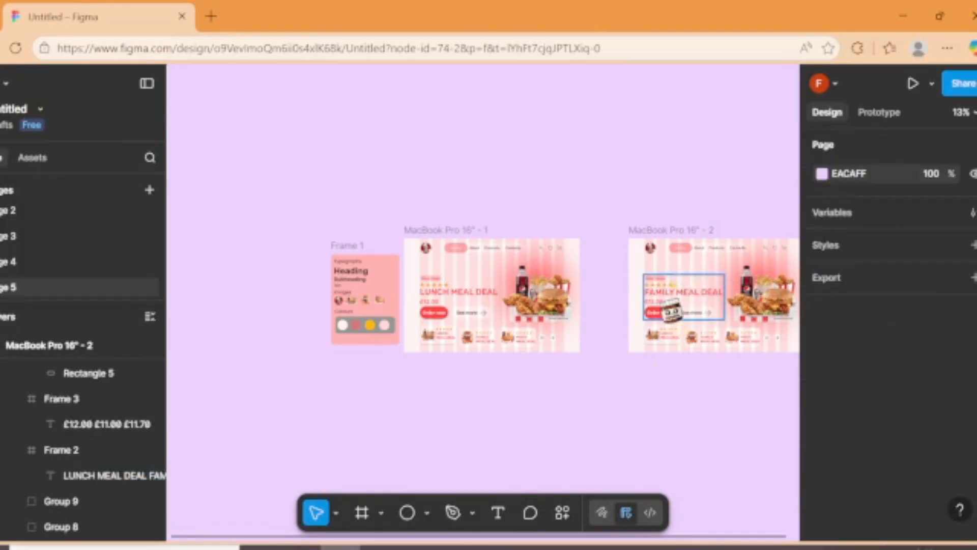
- In the duplicated page, shift the price text inside its clipping frame to Y -64 to show £11.00
{"action": "scroll", "coordinate": [661, 301], "scroll_direction": "up", "scroll_amount": 3}
{"action": "double_click", "coordinate": [661, 301]}
{"action": "double_click", "coordinate": [661, 301]}
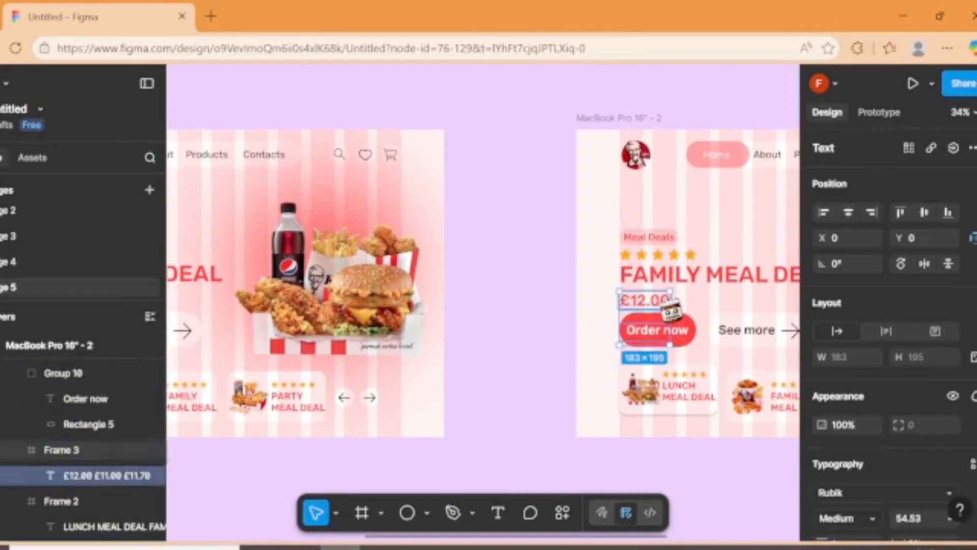
{"action": "left_click_drag", "start_coordinate": [672, 309], "coordinate": [671, 306]}
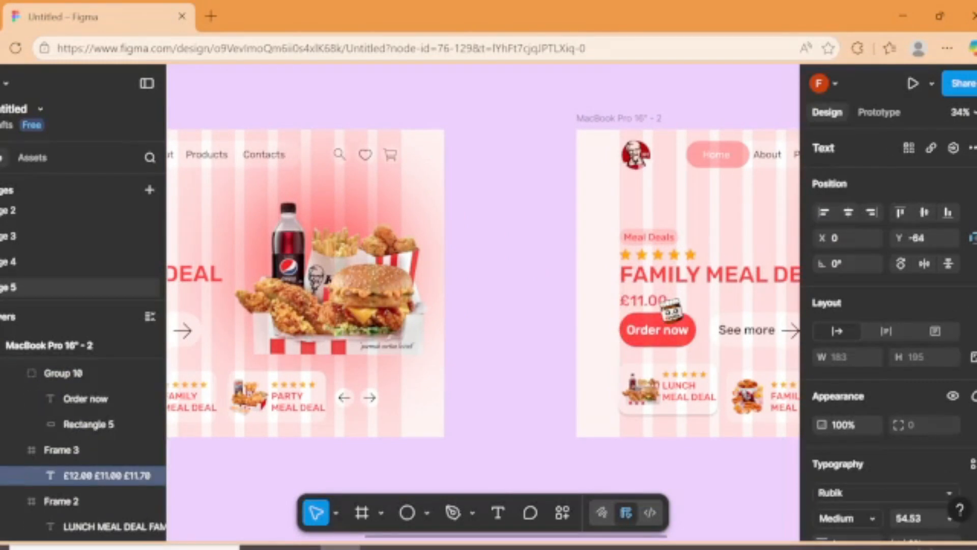
{"action": "left_click", "coordinate": [479, 319]}
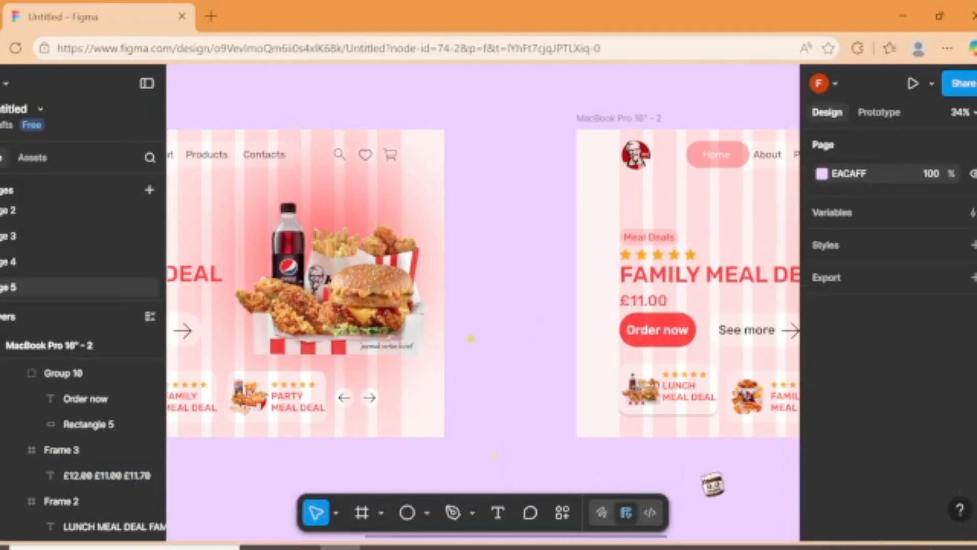
- Lower the duplicated page's lunch card to Y 877, level with the other cards, and remove its drop shadow
{"action": "scroll", "coordinate": [774, 484], "scroll_direction": "right", "scroll_amount": 5}
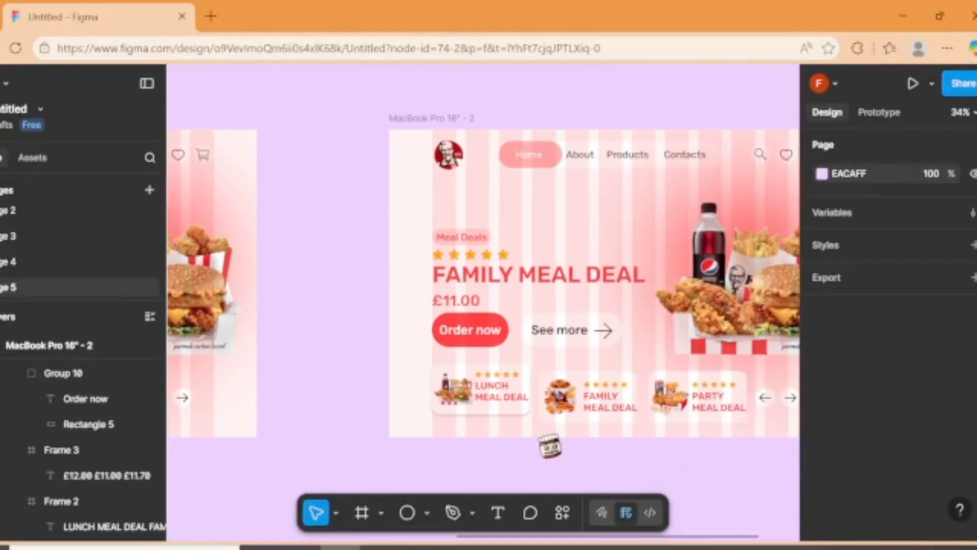
{"action": "scroll", "coordinate": [498, 442], "scroll_direction": "up", "scroll_amount": 6}
{"action": "left_click", "coordinate": [505, 351]}
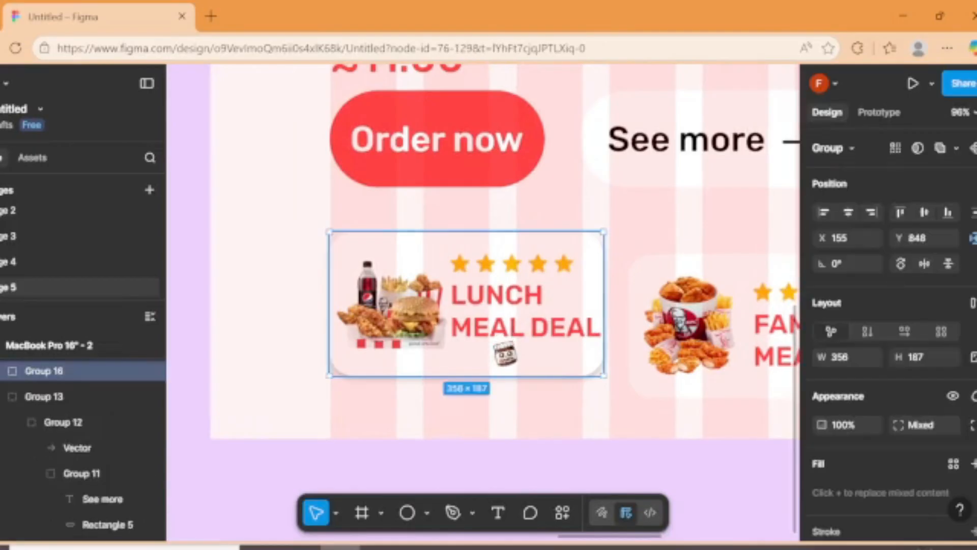
{"action": "left_click_drag", "start_coordinate": [504, 351], "coordinate": [503, 373]}
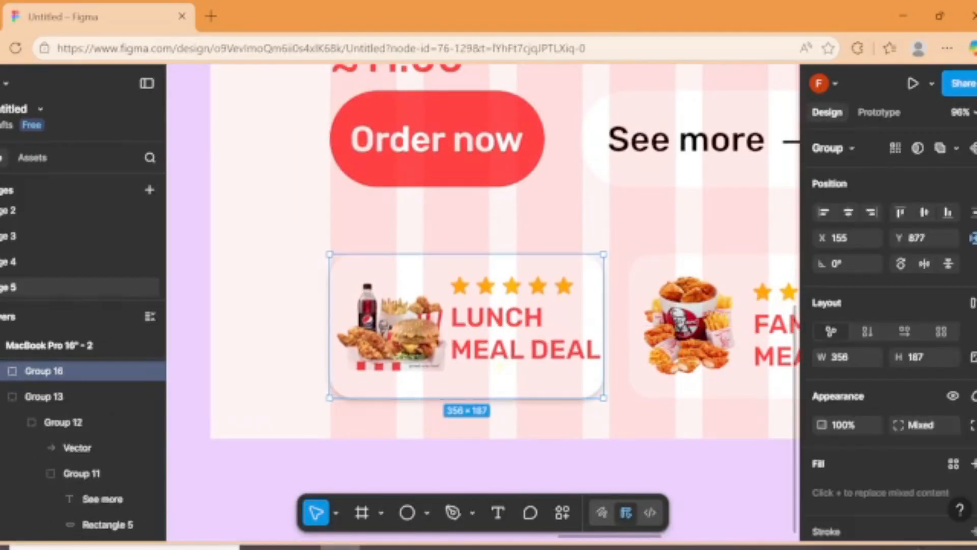
{"action": "scroll", "coordinate": [888, 407], "scroll_direction": "down", "scroll_amount": 5}
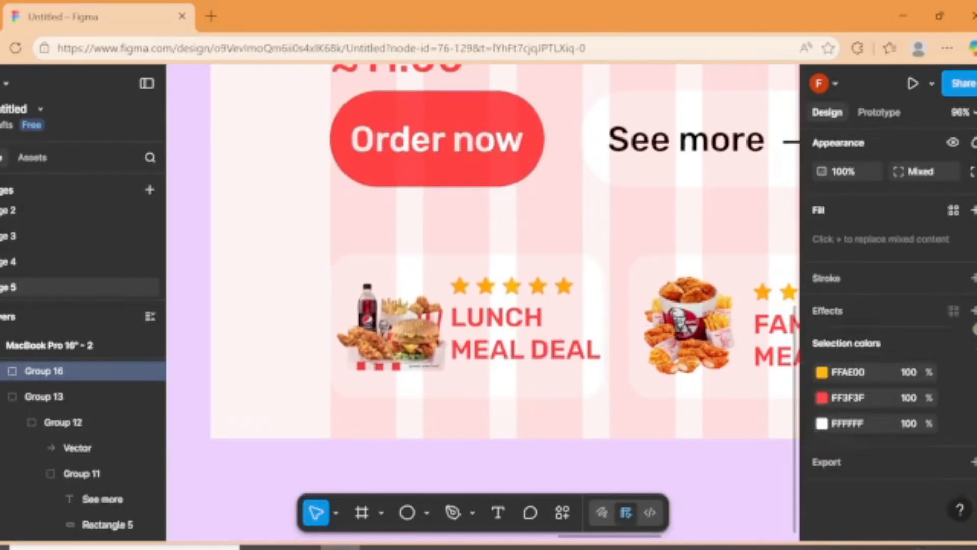
- Raise the duplicated page's family card slightly and give it a drop shadow with a blur of 10
{"action": "left_click_drag", "start_coordinate": [745, 475], "coordinate": [807, 469]}
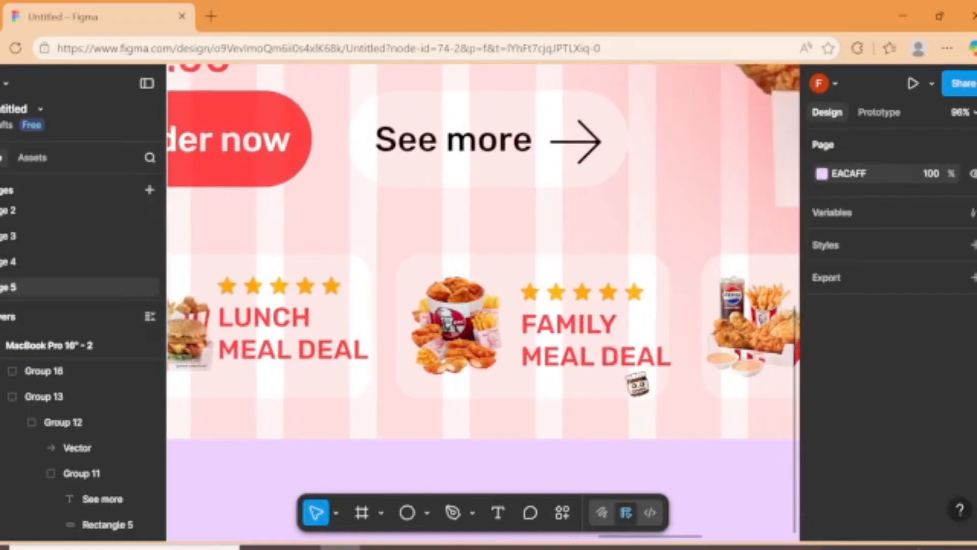
{"action": "left_click", "coordinate": [637, 383]}
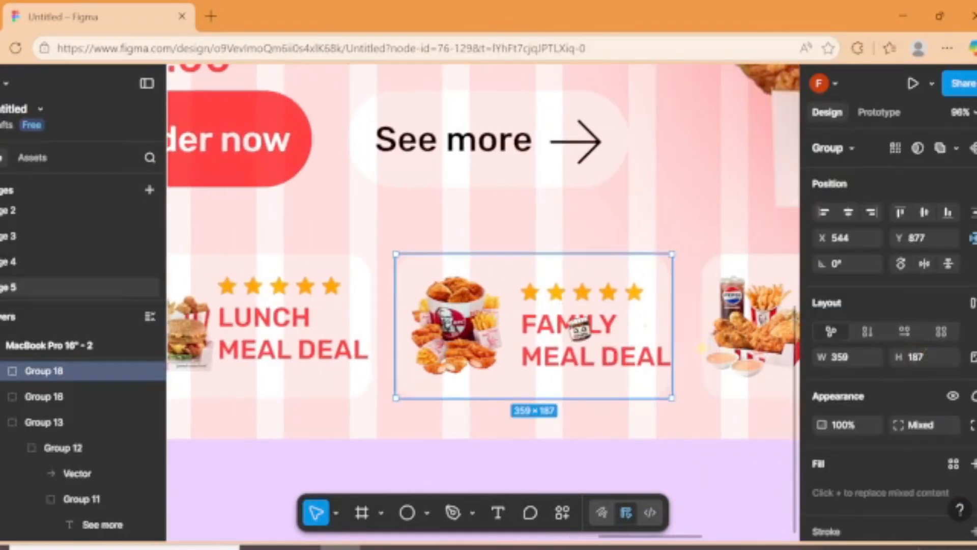
{"action": "left_click_drag", "start_coordinate": [580, 325], "coordinate": [576, 311]}
{"action": "scroll", "coordinate": [888, 356], "scroll_direction": "down", "scroll_amount": 5}
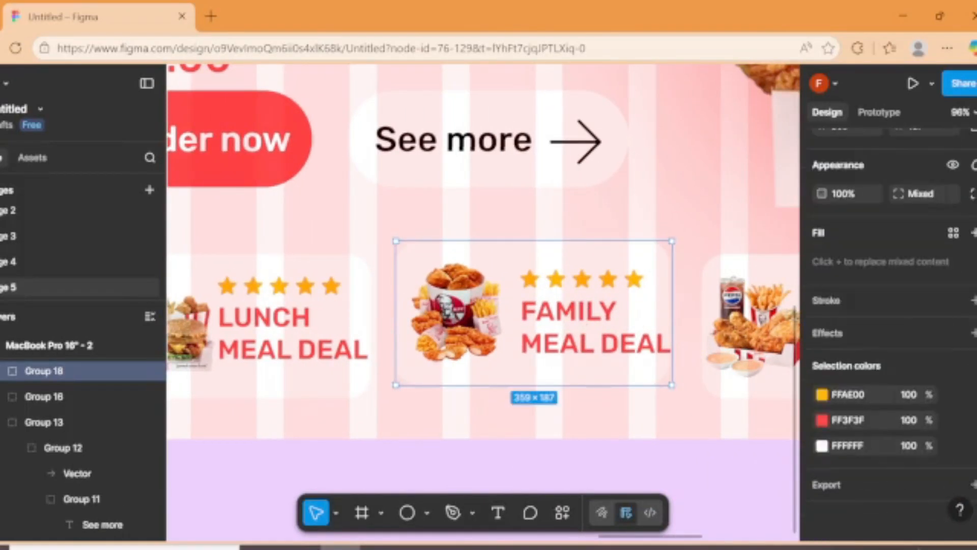
{"action": "left_click", "coordinate": [972, 333]}
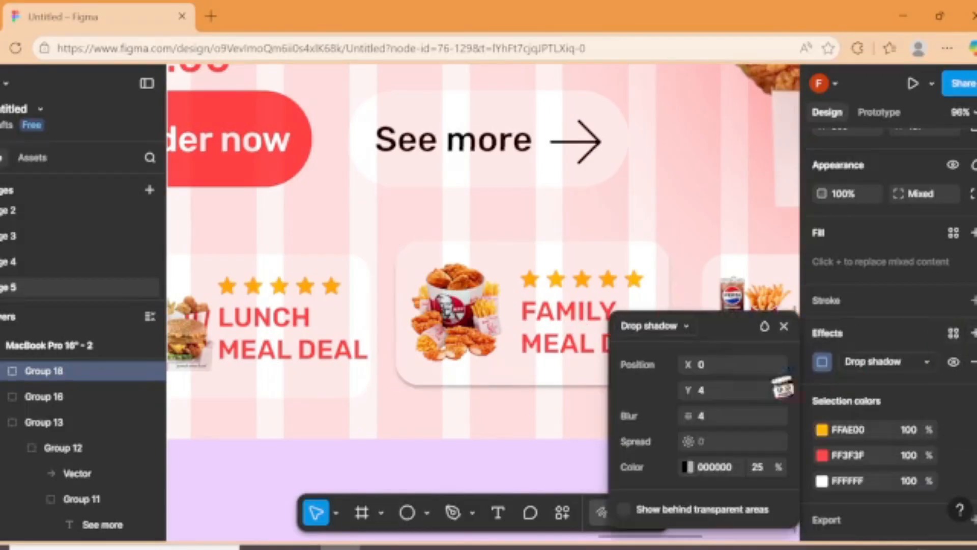
{"action": "left_click", "coordinate": [724, 416]}
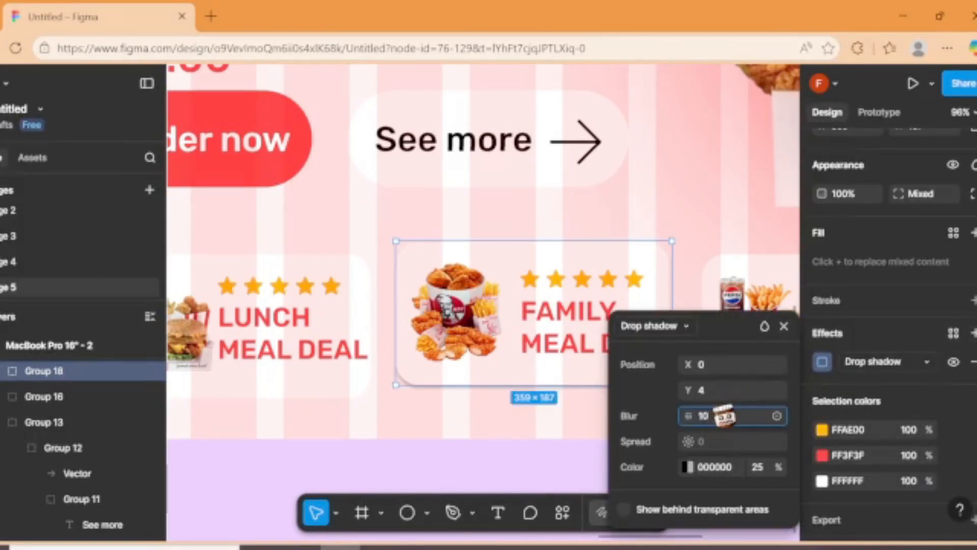
{"action": "type", "text": "10"}
{"action": "left_click", "coordinate": [464, 417]}
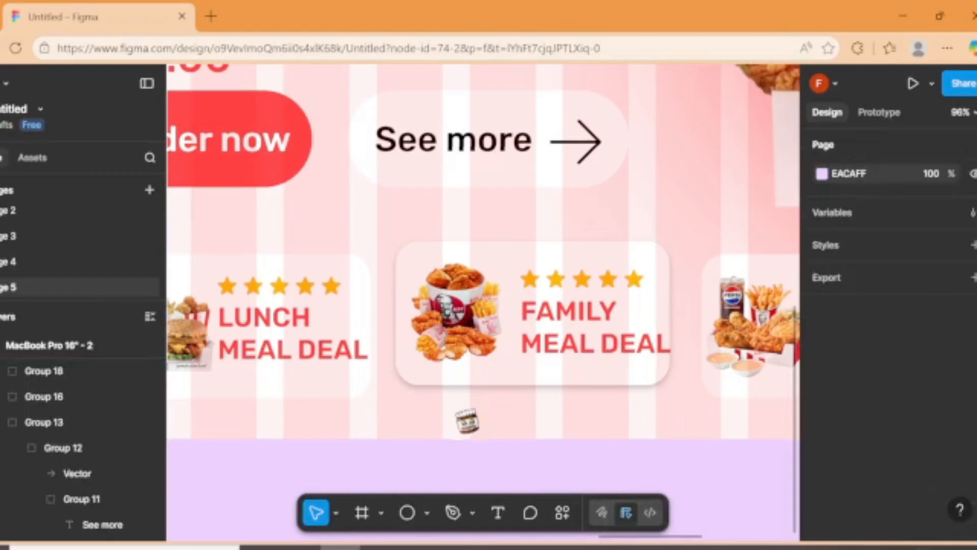
- Recolor the left-pointing arrow on the first page to grey B6B6B6
{"action": "scroll", "coordinate": [468, 438], "scroll_direction": "down", "scroll_amount": 5}
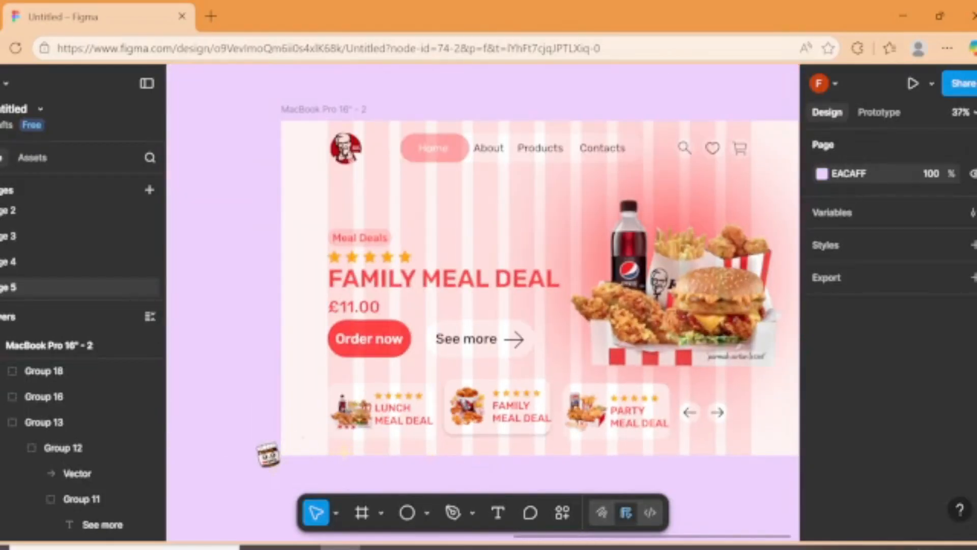
{"action": "left_click_drag", "start_coordinate": [176, 468], "coordinate": [83, 467]}
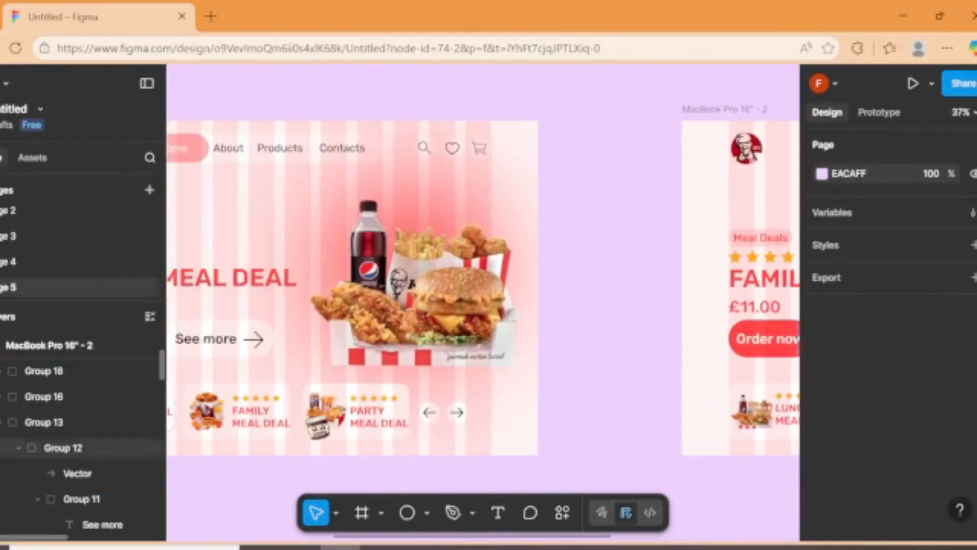
{"action": "scroll", "coordinate": [442, 410], "scroll_direction": "up", "scroll_amount": 5}
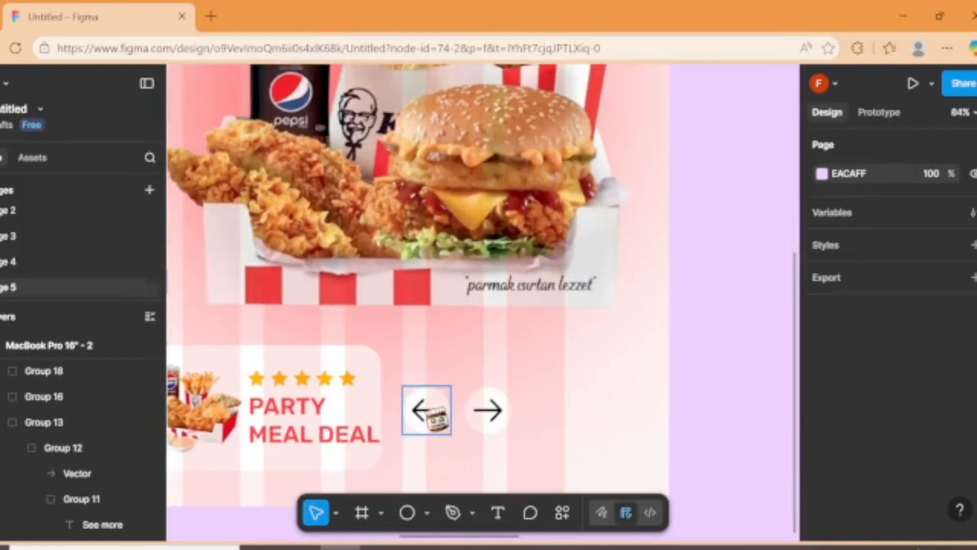
{"action": "left_click", "coordinate": [436, 418]}
{"action": "double_click", "coordinate": [433, 413]}
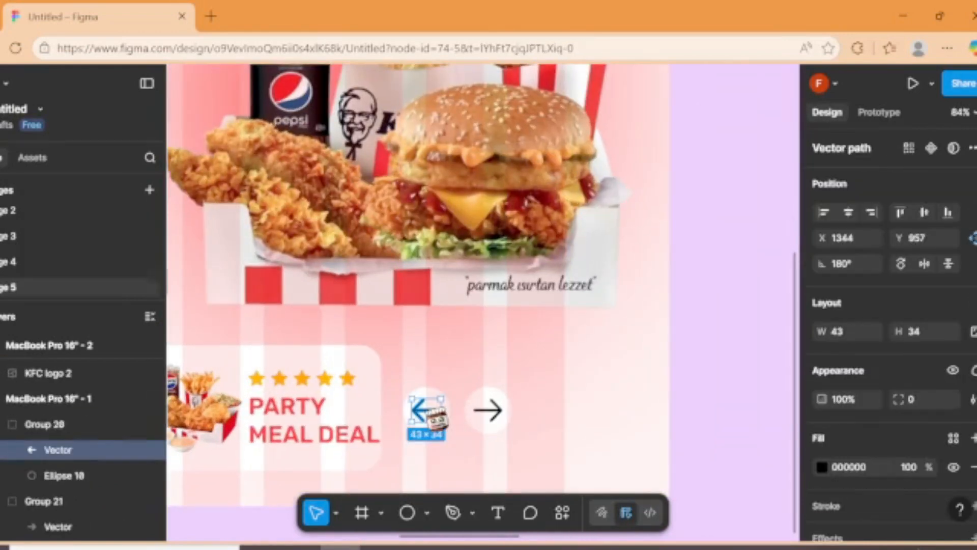
{"action": "left_click", "coordinate": [822, 467]}
{"action": "left_click", "coordinate": [627, 241]}
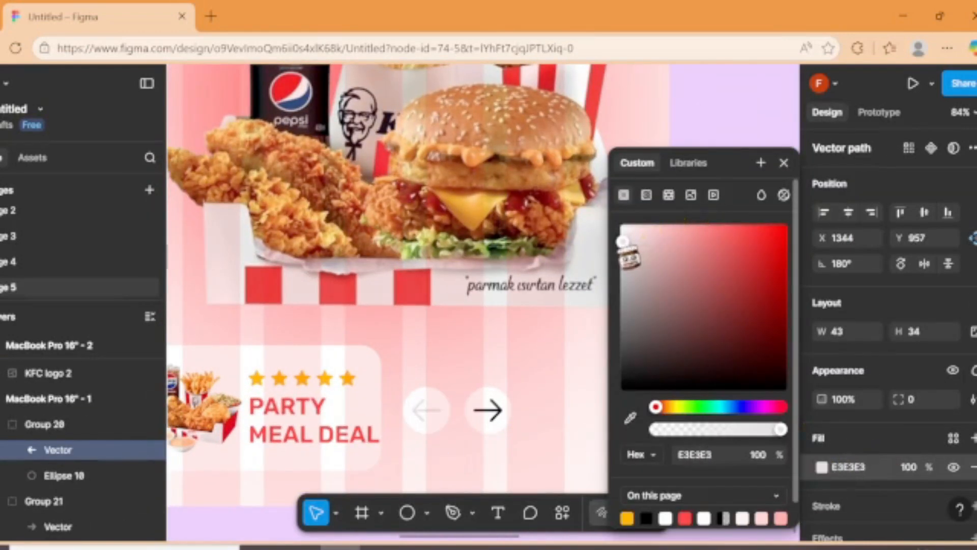
{"action": "left_click_drag", "start_coordinate": [622, 242], "coordinate": [620, 271]}
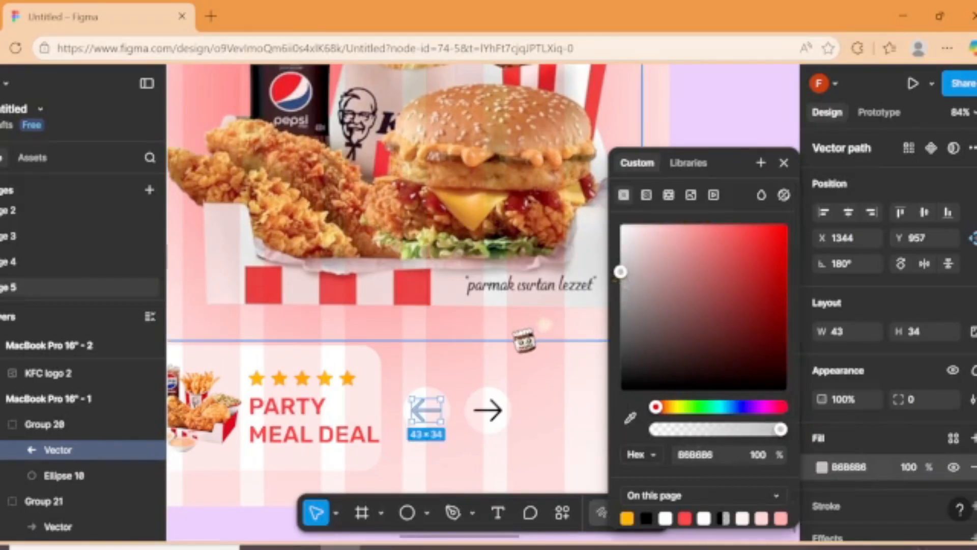
{"action": "left_click", "coordinate": [524, 336]}
{"action": "left_click", "coordinate": [687, 360]}
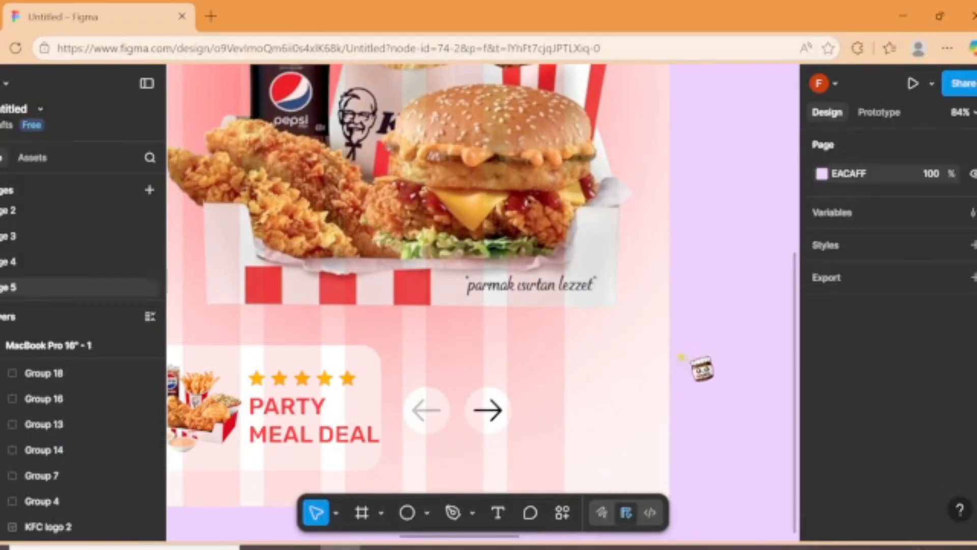
- Delete the large lunch meal image from the duplicated page's hero group, keeping the red glow ellipse
{"action": "scroll", "coordinate": [735, 445], "scroll_direction": "down", "scroll_amount": 5}
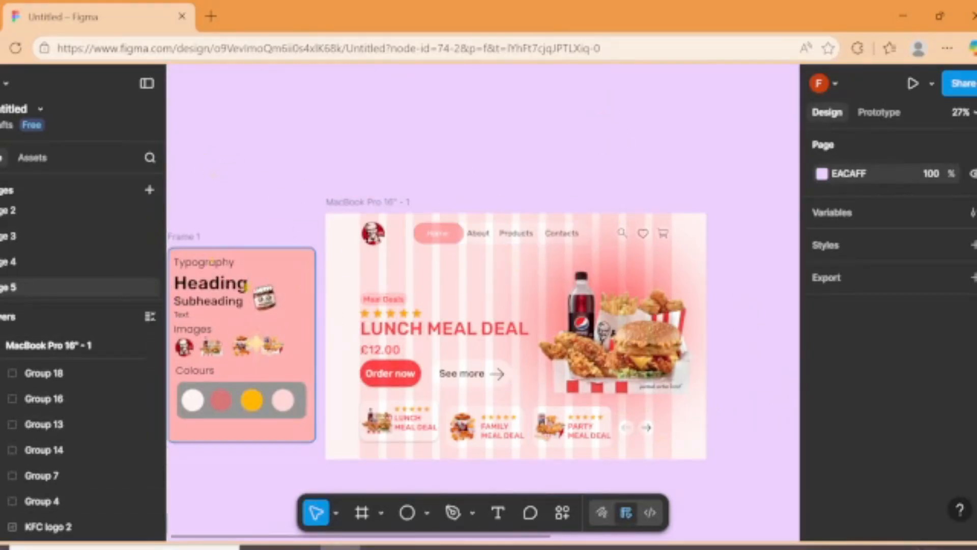
{"action": "scroll", "coordinate": [746, 507], "scroll_direction": "right", "scroll_amount": 10}
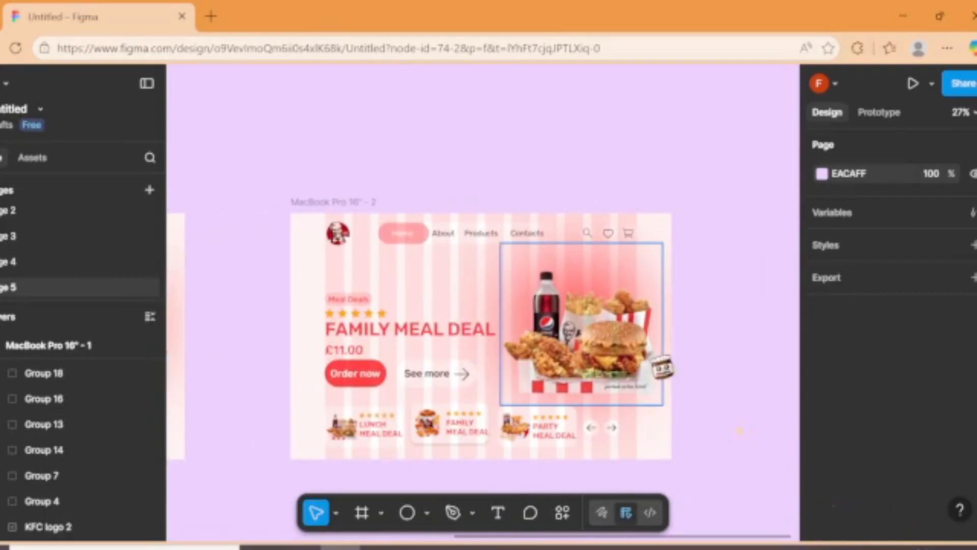
{"action": "left_click", "coordinate": [572, 338]}
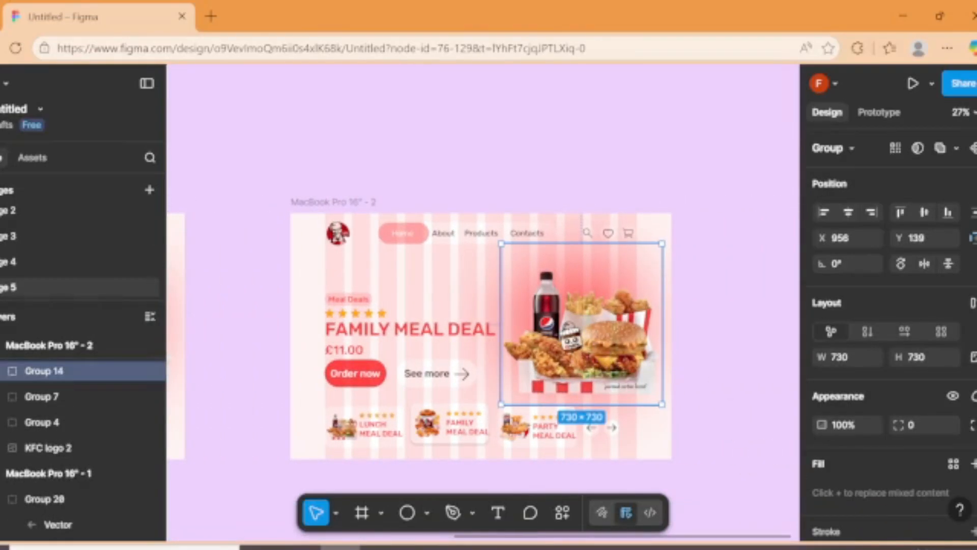
{"action": "left_click", "coordinate": [4, 370]}
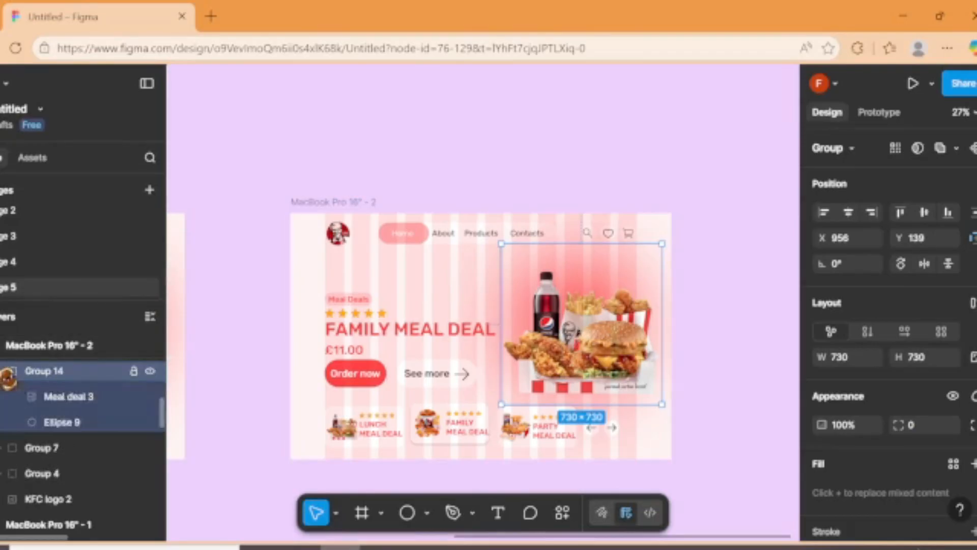
{"action": "left_click", "coordinate": [71, 401]}
{"action": "key", "text": "Delete"}
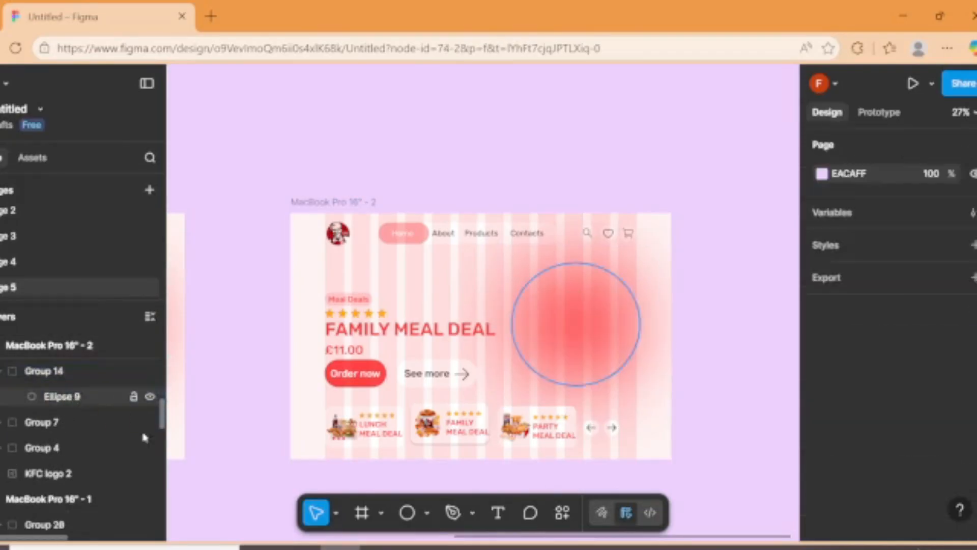
- Duplicate the family bucket image in the style guide frame's Images group
{"action": "left_click_drag", "start_coordinate": [146, 499], "coordinate": [90, 500]}
{"action": "double_click", "coordinate": [369, 348]}
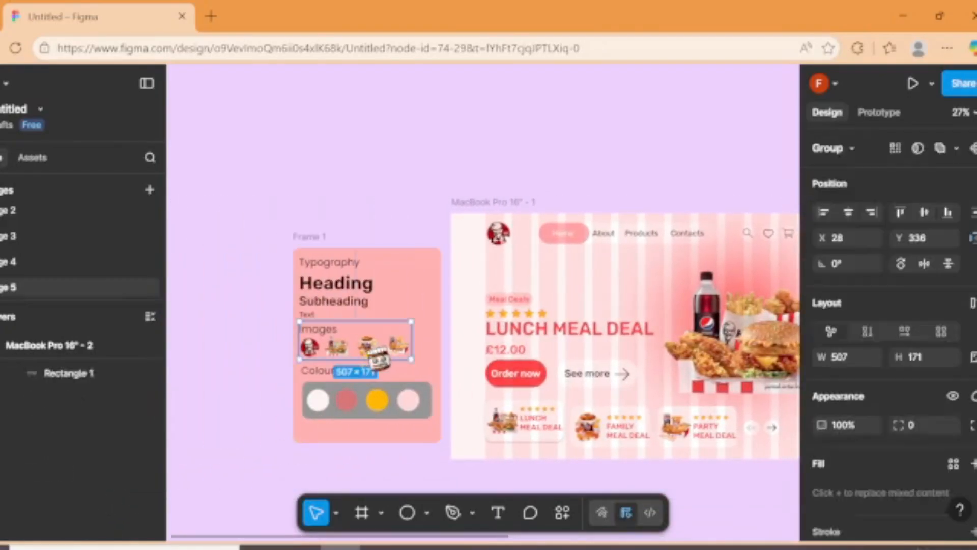
{"action": "key", "text": "ctrl+z"}
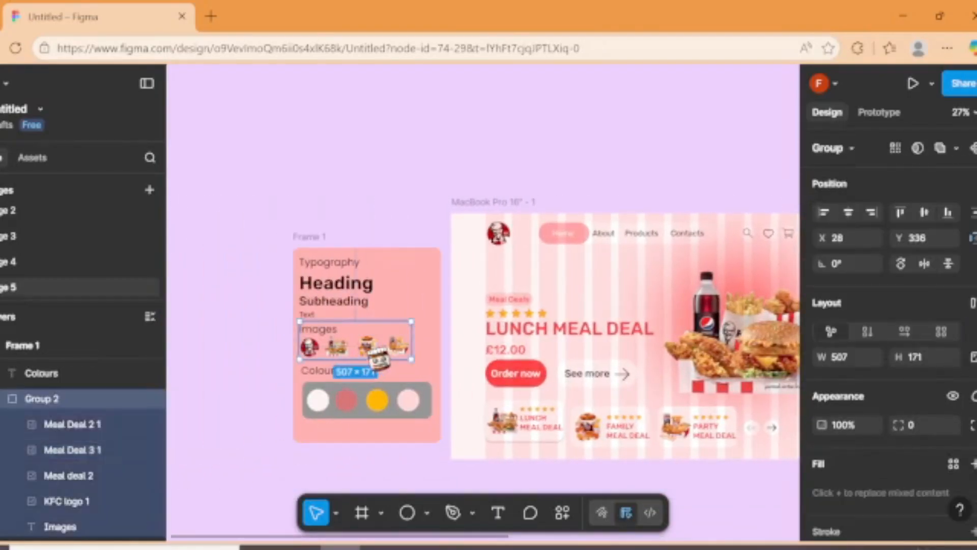
{"action": "left_click", "coordinate": [375, 358]}
{"action": "key", "text": "ctrl+d"}
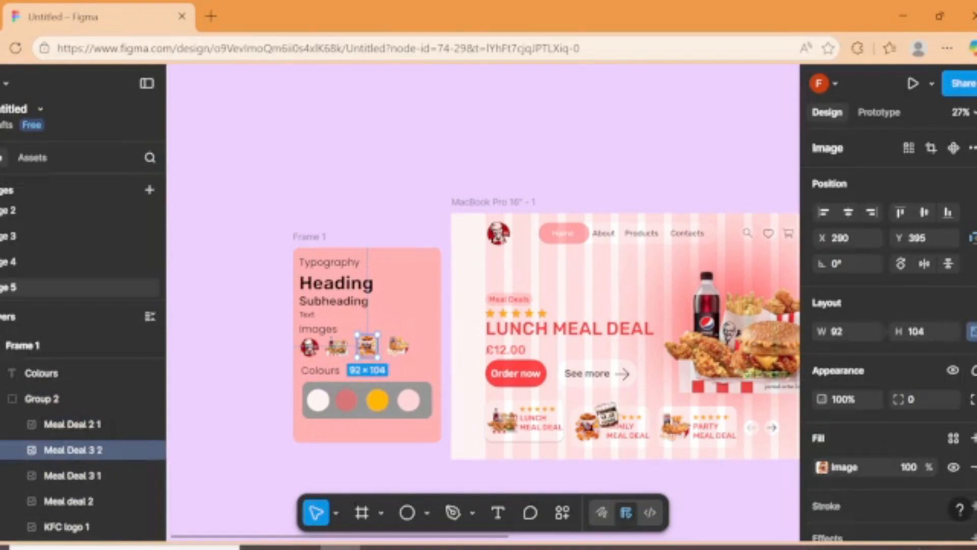
- Place the family bucket image in the second page's hero, enlarge it to 487 × 551 and position it over the red glow
{"action": "left_click_drag", "start_coordinate": [606, 414], "coordinate": [528, 390]}
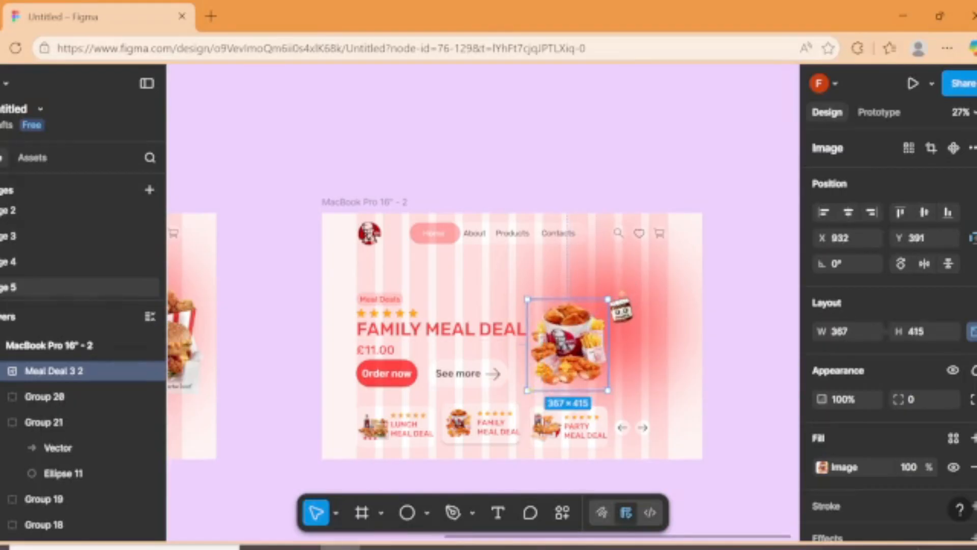
{"action": "left_click_drag", "start_coordinate": [609, 299], "coordinate": [634, 286]}
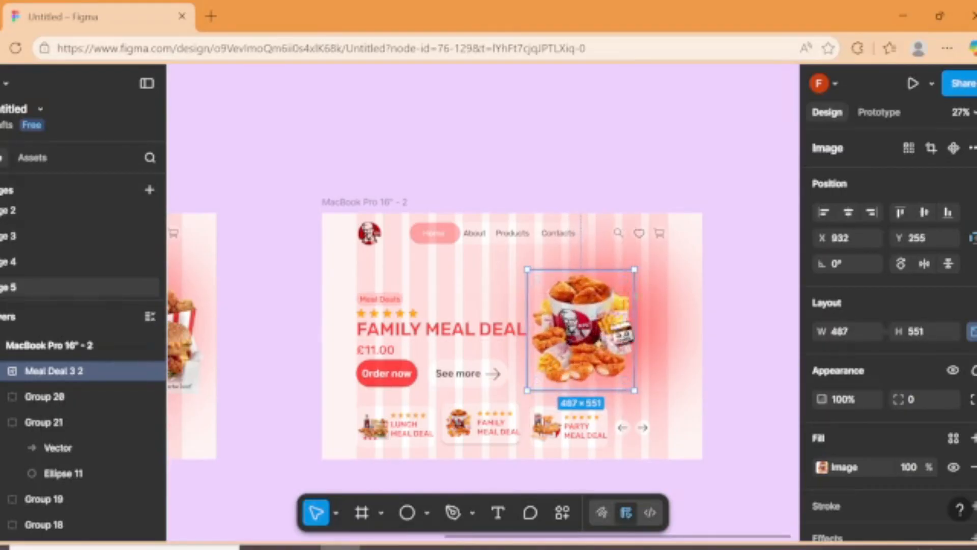
{"action": "left_click_drag", "start_coordinate": [580, 321], "coordinate": [601, 311]}
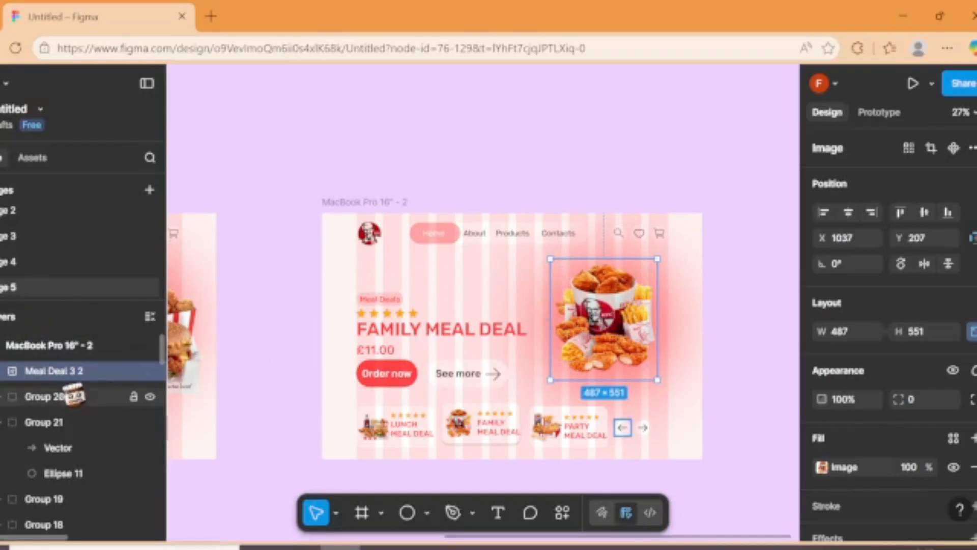
- Group the large family bucket image with the red glow on the second page
{"action": "left_click", "coordinate": [570, 311]}
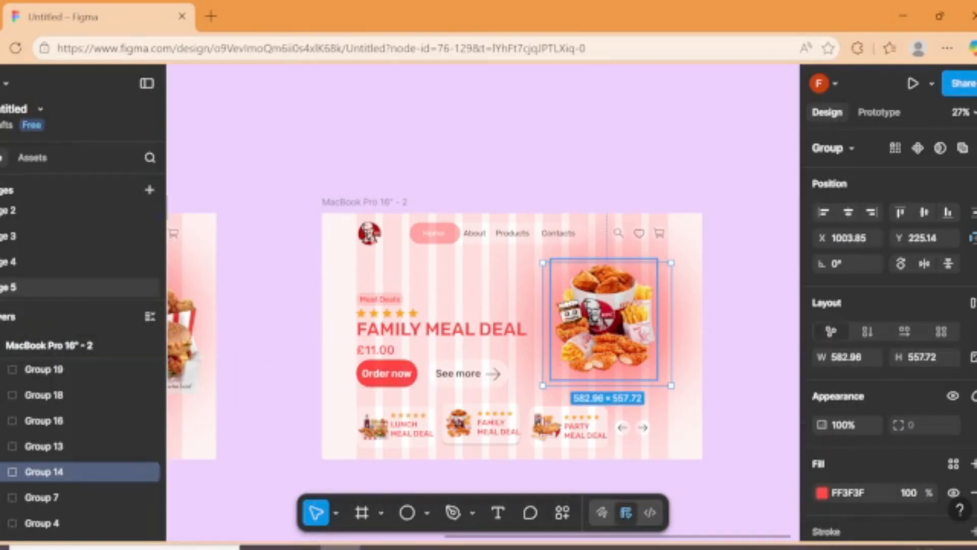
{"action": "left_click", "coordinate": [603, 317], "text": "shift"}
{"action": "key", "text": "ctrl+g"}
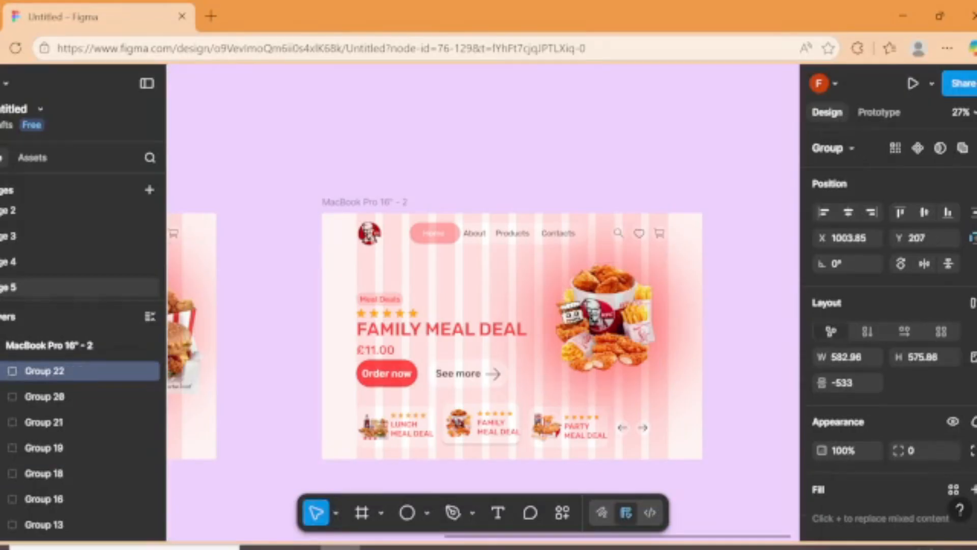
{"action": "left_click", "coordinate": [591, 205]}
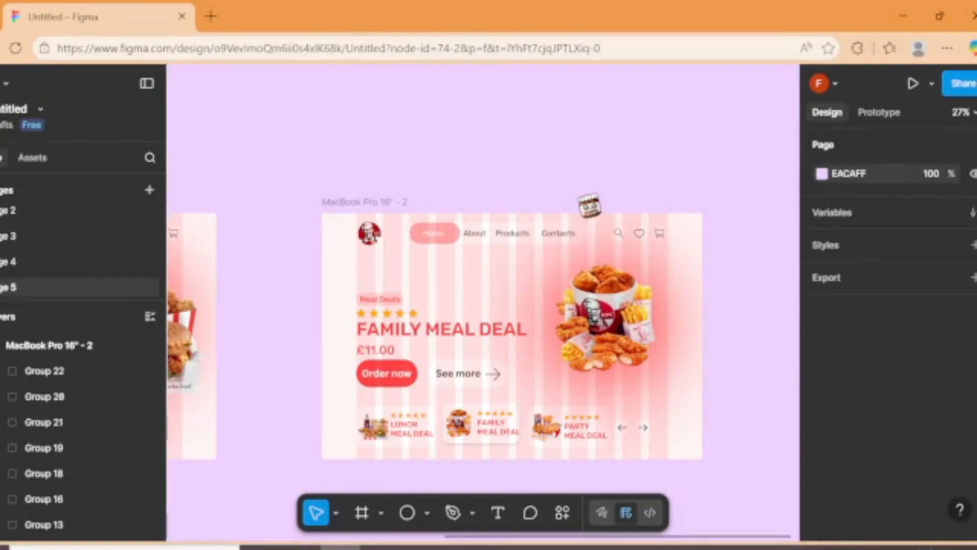
- Duplicate the whole family meal deal page frame to start a third page
{"action": "scroll", "coordinate": [589, 205], "scroll_direction": "down", "scroll_amount": 5}
{"action": "left_click", "coordinate": [554, 195]}
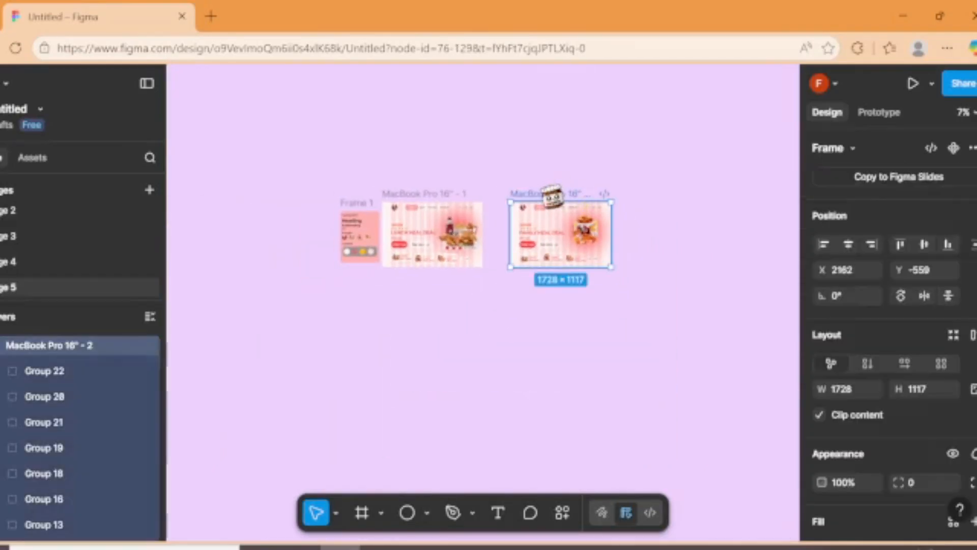
{"action": "key", "text": "ctrl+d"}
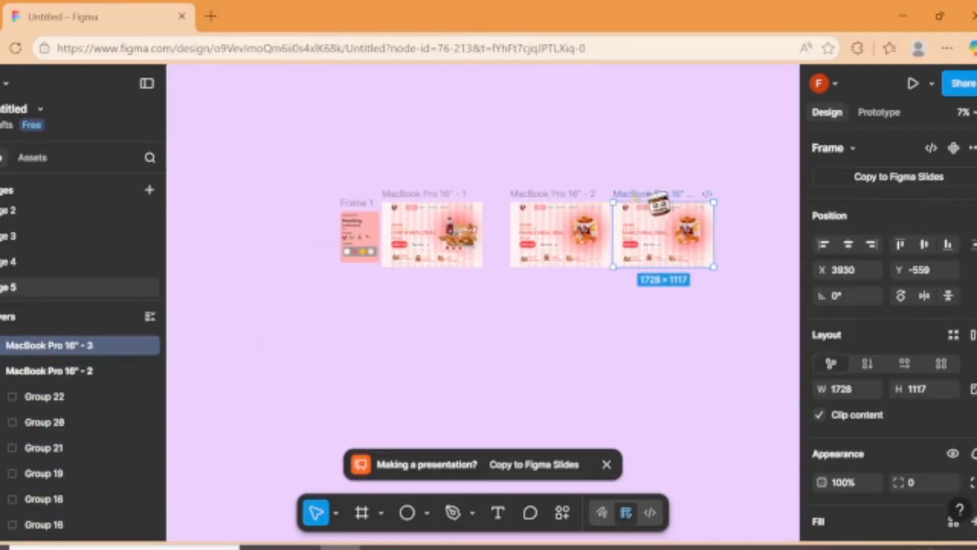
{"action": "left_click_drag", "start_coordinate": [634, 202], "coordinate": [634, 196]}
{"action": "key", "text": "ctrl+z"}
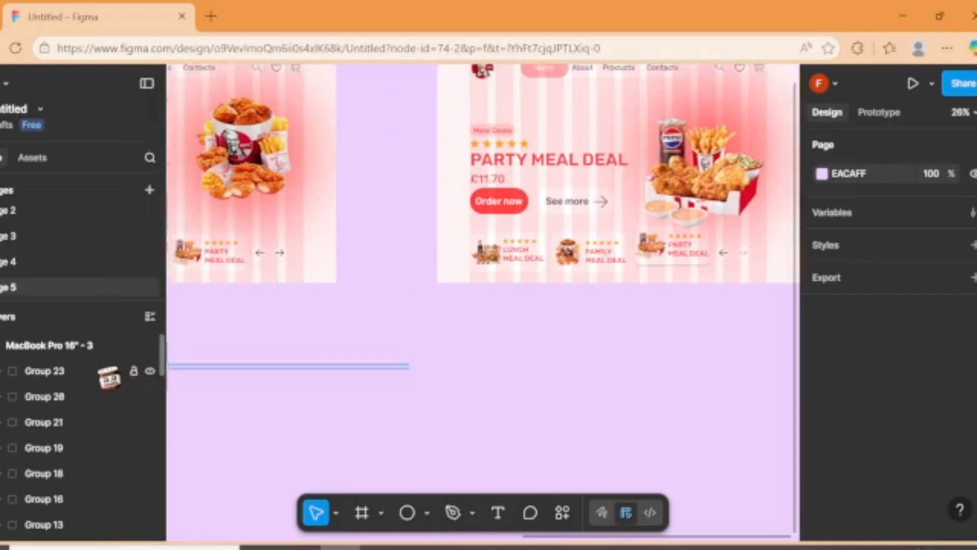
- On the first page, connect the family meal card to the second page with an On click, Navigate to prototype interaction
{"action": "scroll", "coordinate": [483, 204], "scroll_direction": "left", "scroll_amount": 10}
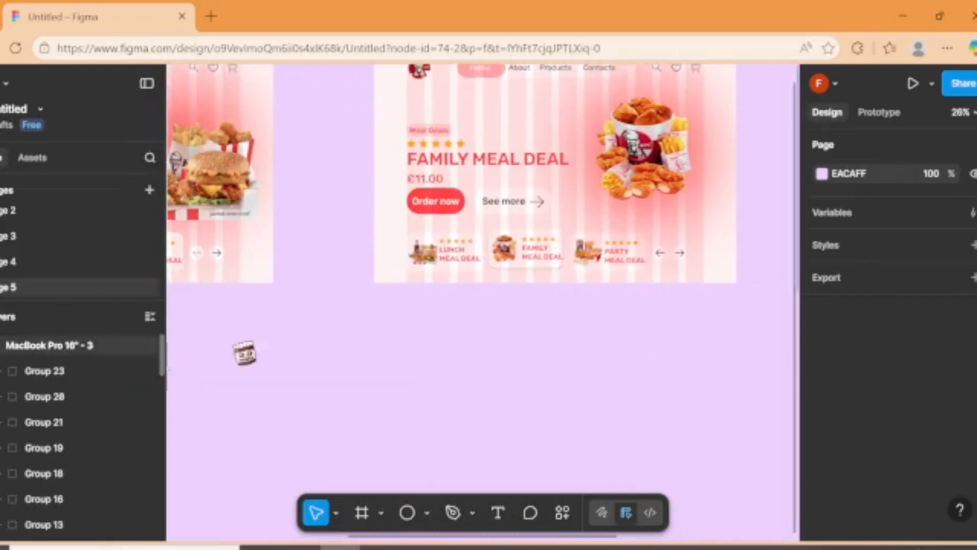
{"action": "scroll", "coordinate": [308, 327], "scroll_direction": "down", "scroll_amount": 5}
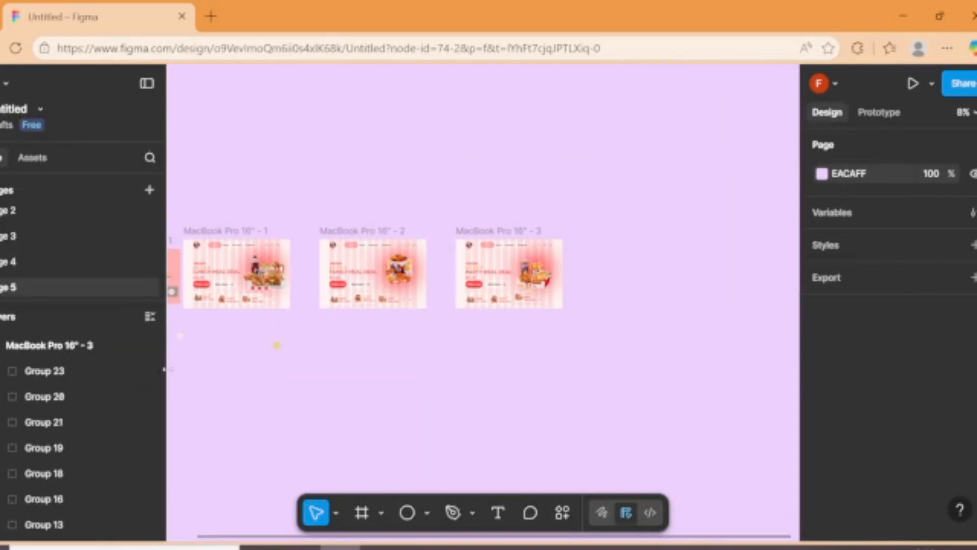
{"action": "scroll", "coordinate": [219, 362], "scroll_direction": "left", "scroll_amount": 5}
{"action": "scroll", "coordinate": [432, 288], "scroll_direction": "up", "scroll_amount": 5}
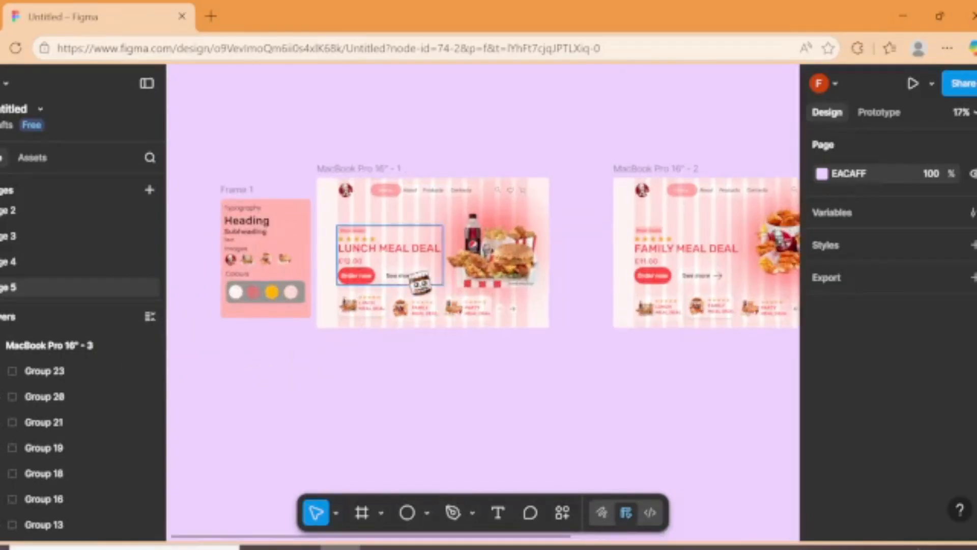
{"action": "scroll", "coordinate": [418, 313], "scroll_direction": "up", "scroll_amount": 5}
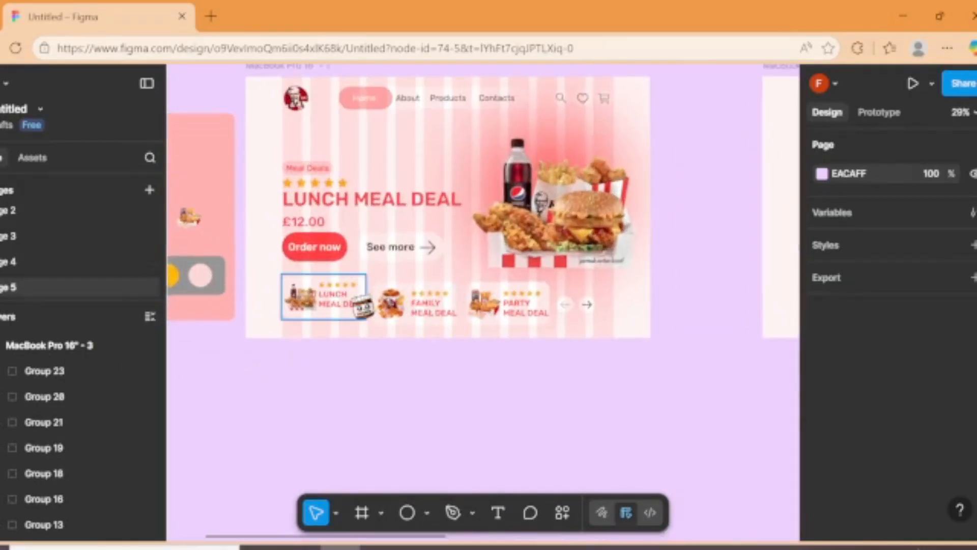
{"action": "left_click", "coordinate": [363, 305]}
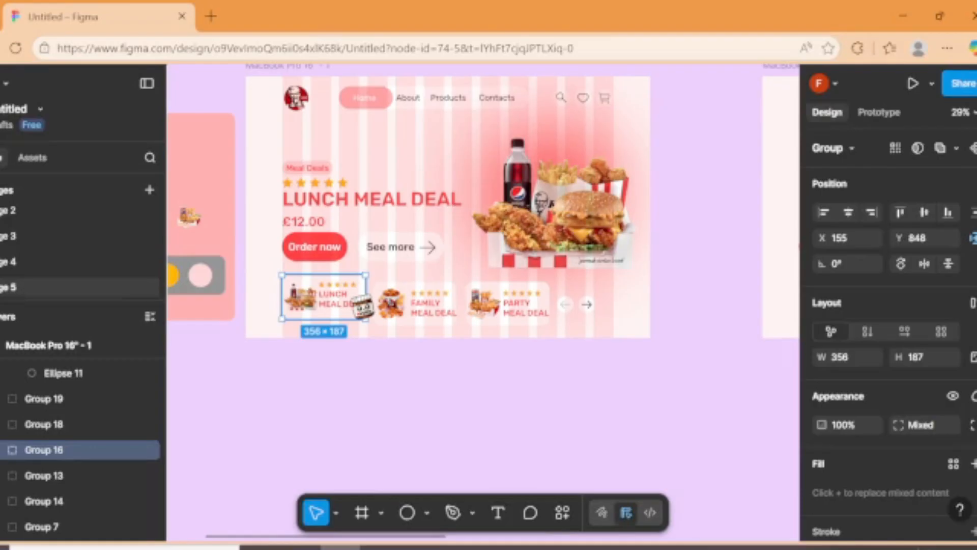
{"action": "left_click", "coordinate": [898, 113]}
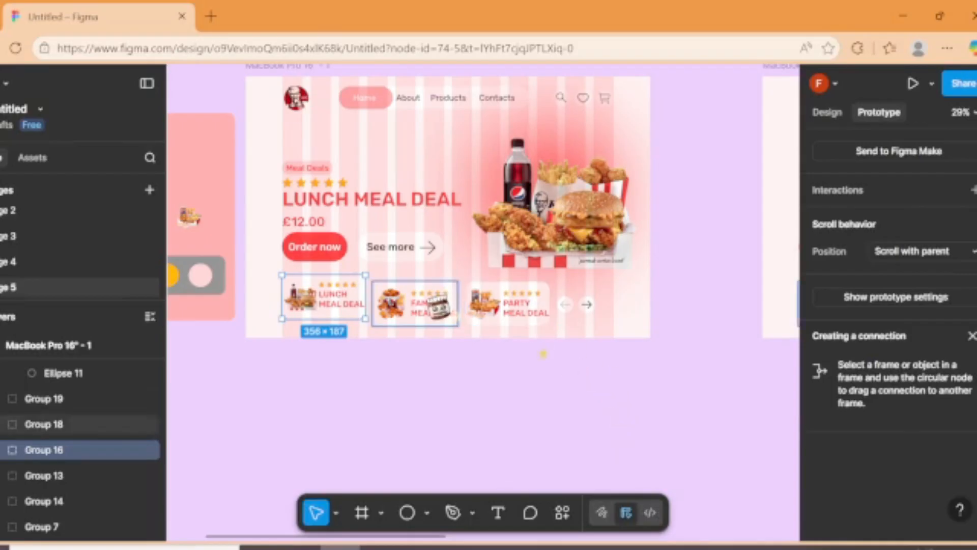
{"action": "left_click", "coordinate": [451, 311]}
{"action": "left_click_drag", "start_coordinate": [457, 304], "coordinate": [779, 249]}
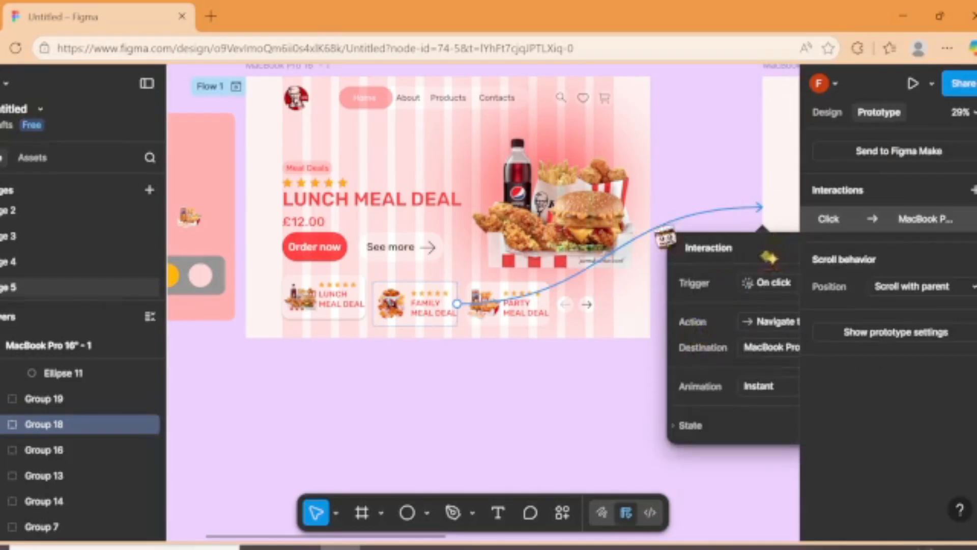
- Set the family card's interaction animation to Smart animate with a Gentle curve and a 1000 ms duration
{"action": "left_click", "coordinate": [671, 355]}
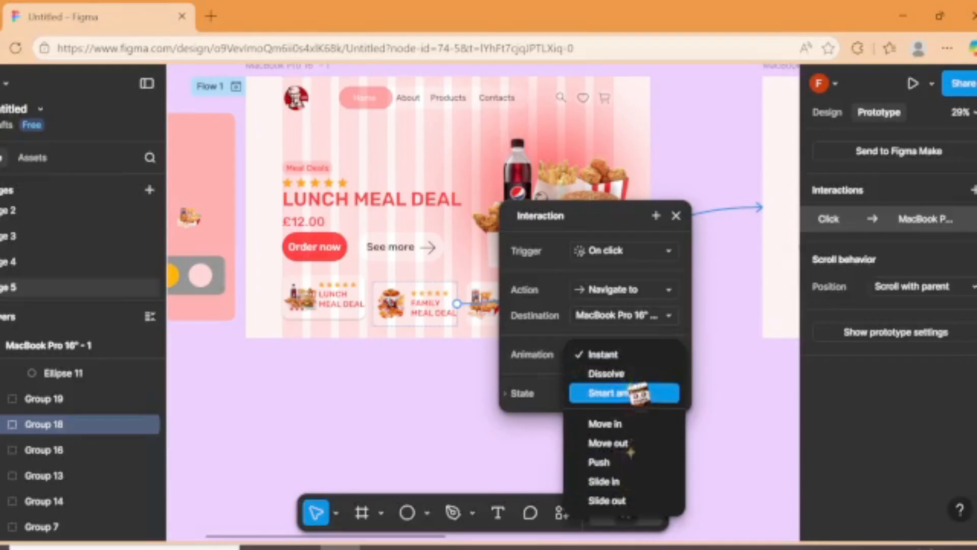
{"action": "left_click", "coordinate": [639, 393]}
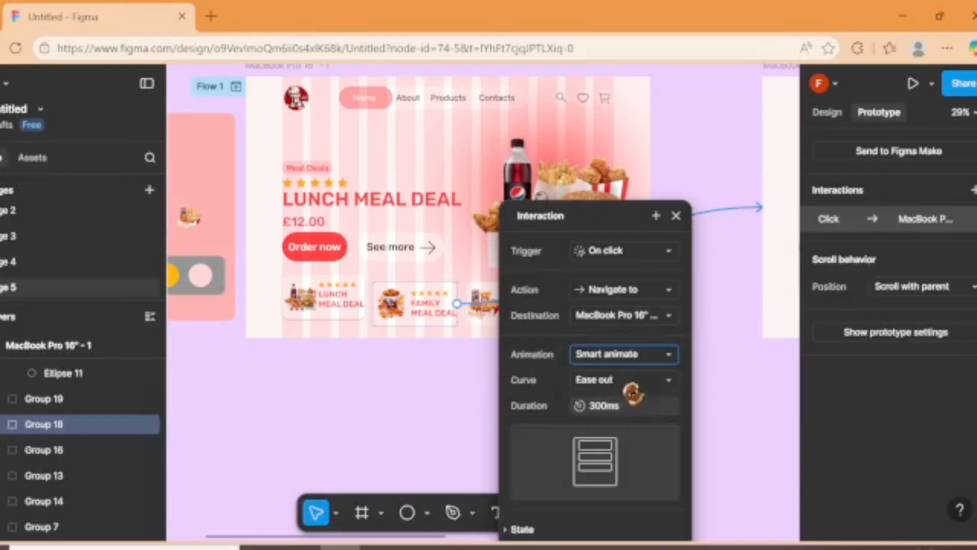
{"action": "left_click", "coordinate": [631, 385]}
{"action": "scroll", "coordinate": [636, 529], "scroll_direction": "down", "scroll_amount": 2}
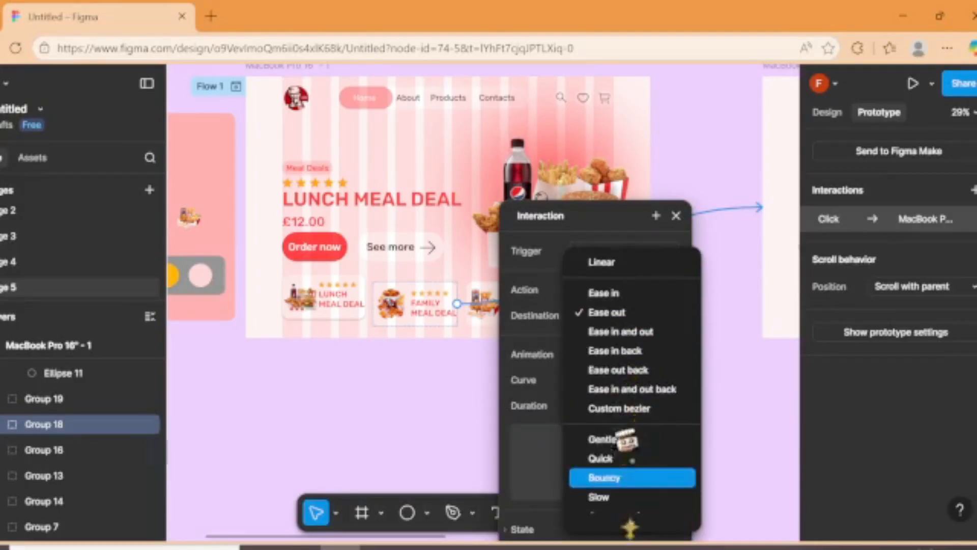
{"action": "left_click", "coordinate": [621, 438]}
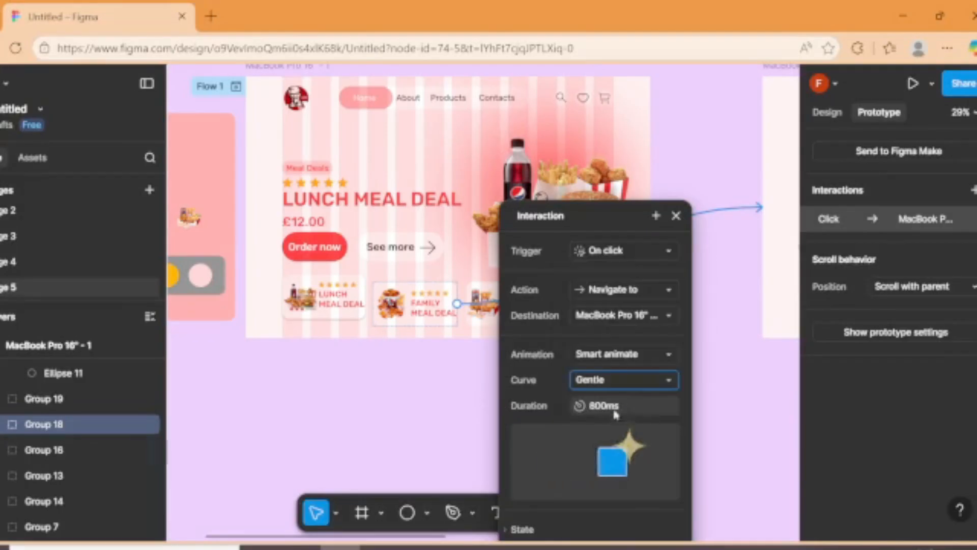
{"action": "left_click", "coordinate": [617, 406]}
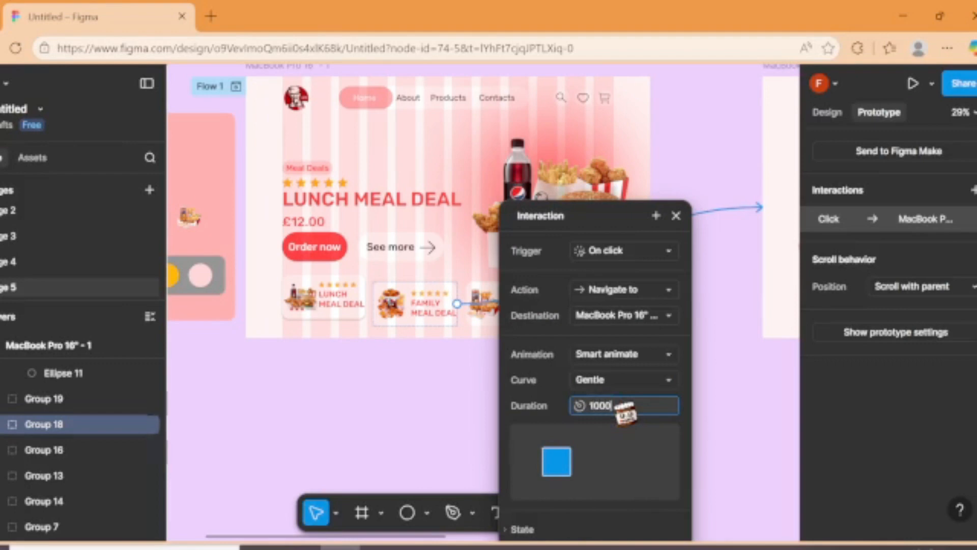
{"action": "left_click", "coordinate": [371, 389]}
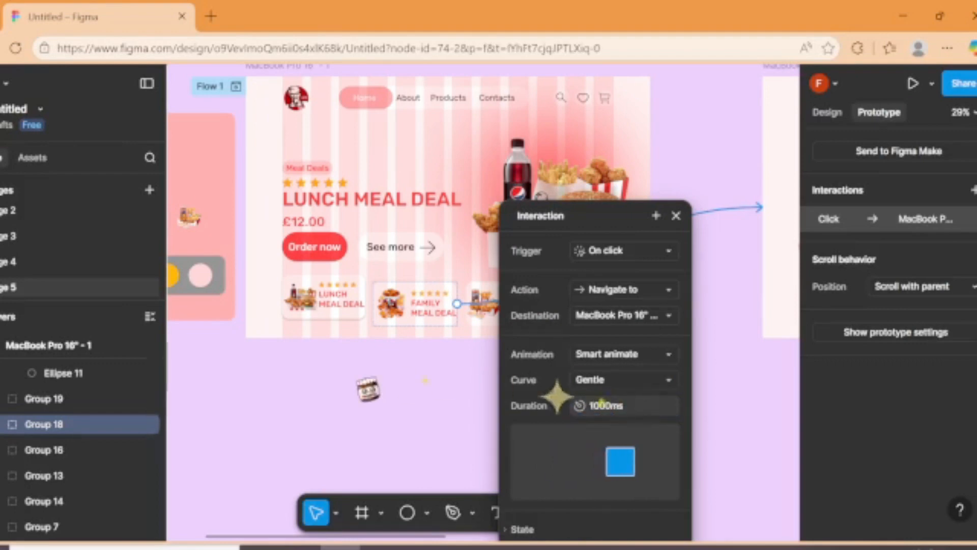
- Connect the first page's party meal card to the third page as a prototype link
{"action": "scroll", "coordinate": [556, 375], "scroll_direction": "down", "scroll_amount": 5}
{"action": "left_click", "coordinate": [531, 351]}
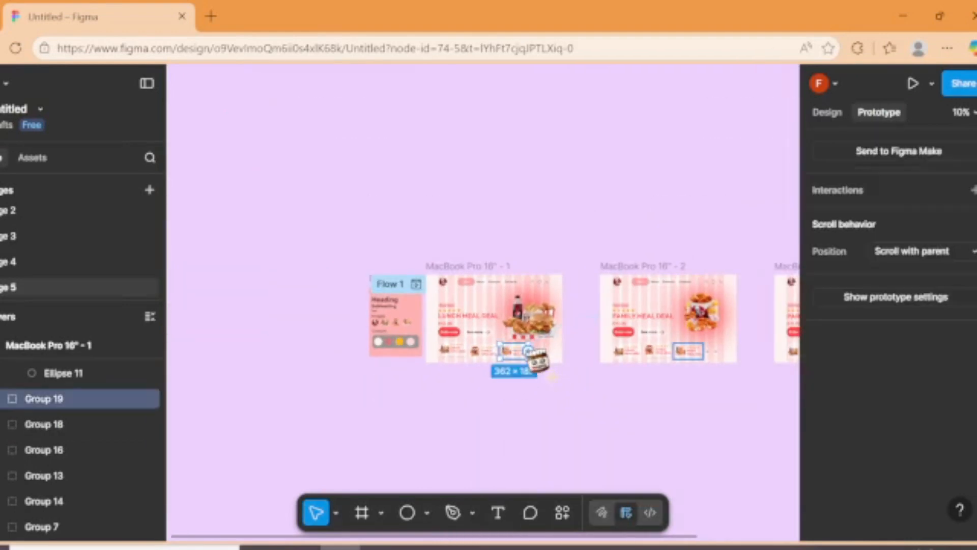
{"action": "left_click_drag", "start_coordinate": [529, 351], "coordinate": [569, 319]}
{"action": "left_click", "coordinate": [316, 421]}
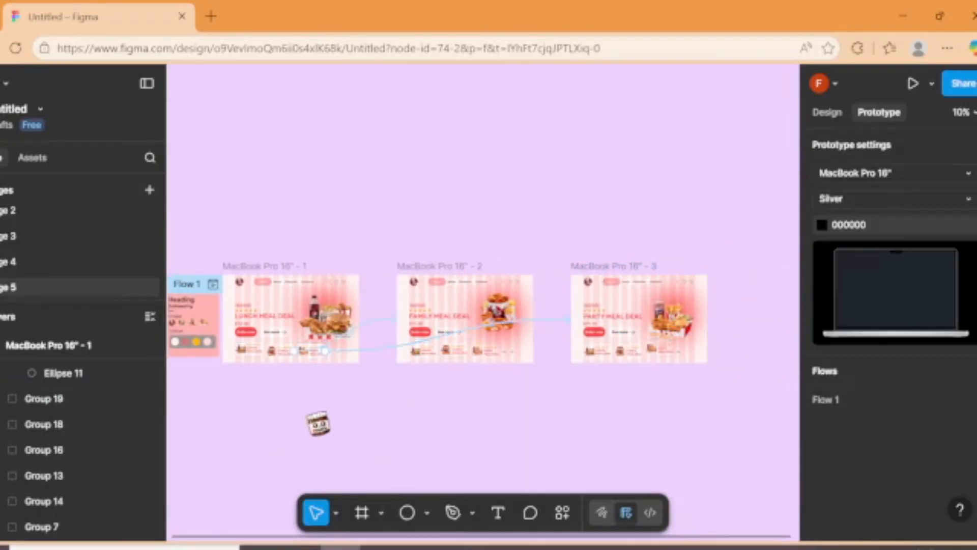
- Connect the second page's lunch meal card back to the first page as a prototype link
{"action": "scroll", "coordinate": [316, 418], "scroll_direction": "down", "scroll_amount": 2}
{"action": "left_click", "coordinate": [432, 319]}
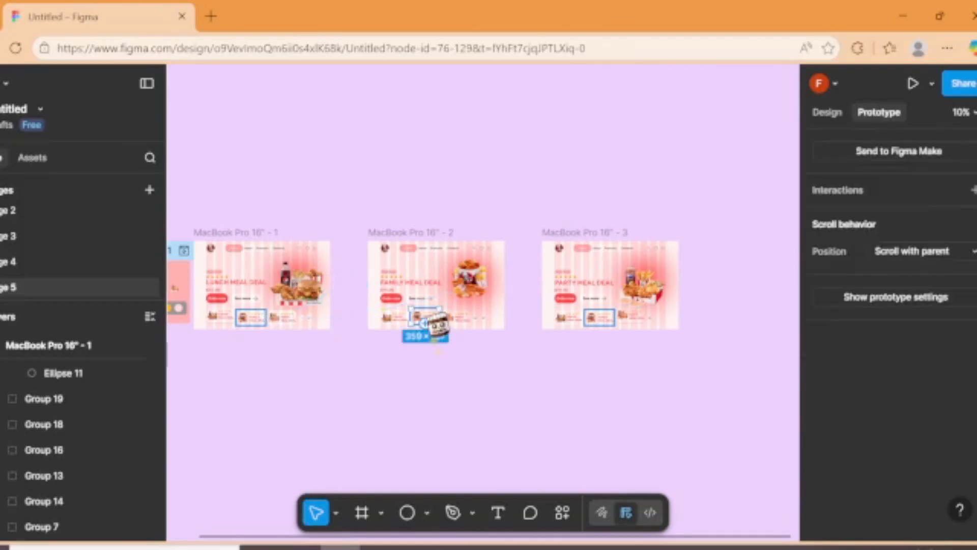
{"action": "left_click_drag", "start_coordinate": [438, 326], "coordinate": [382, 318]}
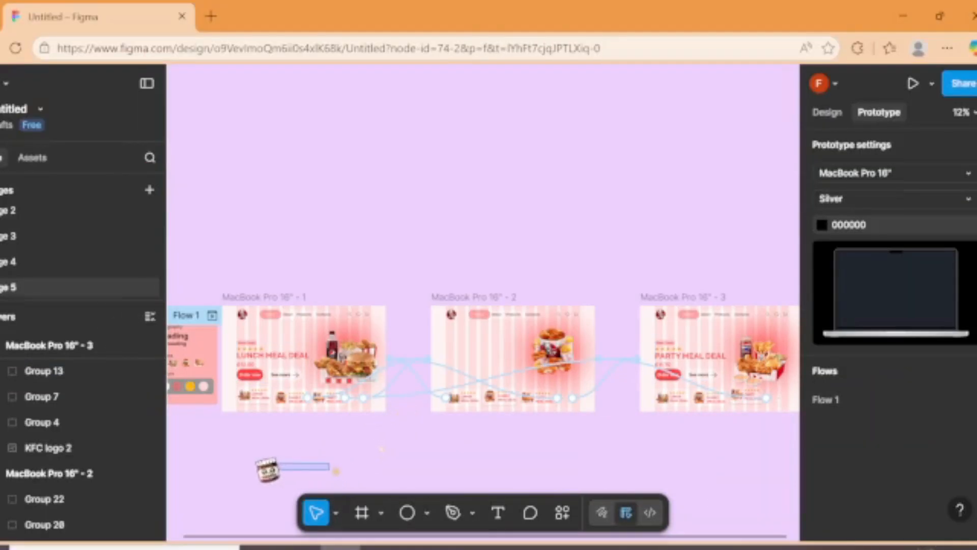
- Connect the first page's LUNCH MEAL DEAL hero text group to the second page as a prototype link
{"action": "scroll", "coordinate": [483, 356], "scroll_direction": "left", "scroll_amount": 5}
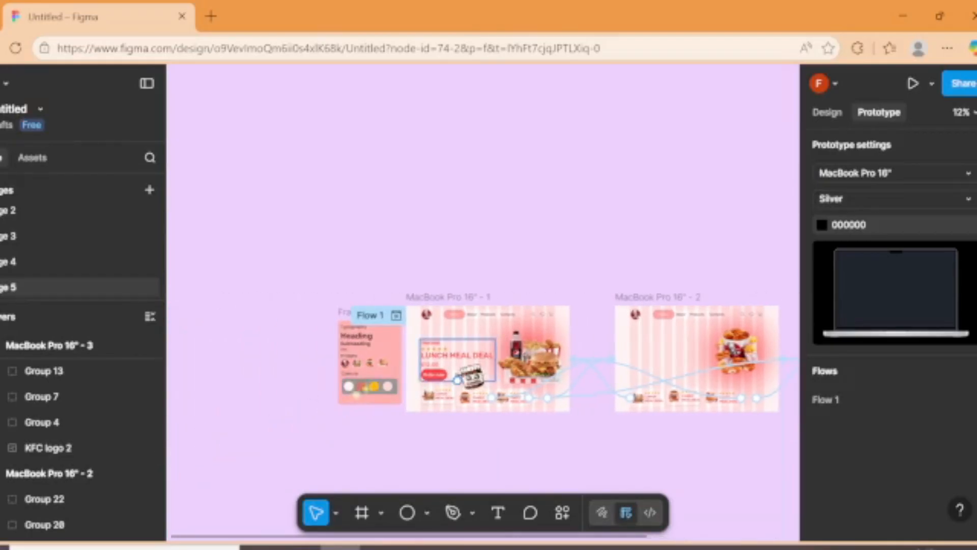
{"action": "scroll", "coordinate": [474, 353], "scroll_direction": "up", "scroll_amount": 3}
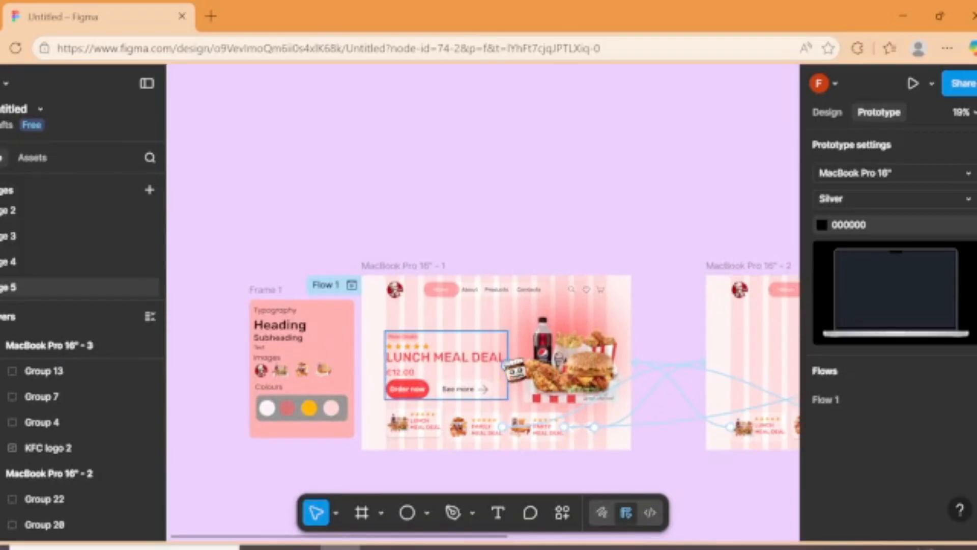
{"action": "left_click", "coordinate": [511, 367]}
{"action": "left_click_drag", "start_coordinate": [507, 365], "coordinate": [703, 374]}
{"action": "left_click_drag", "start_coordinate": [677, 413], "coordinate": [498, 224]}
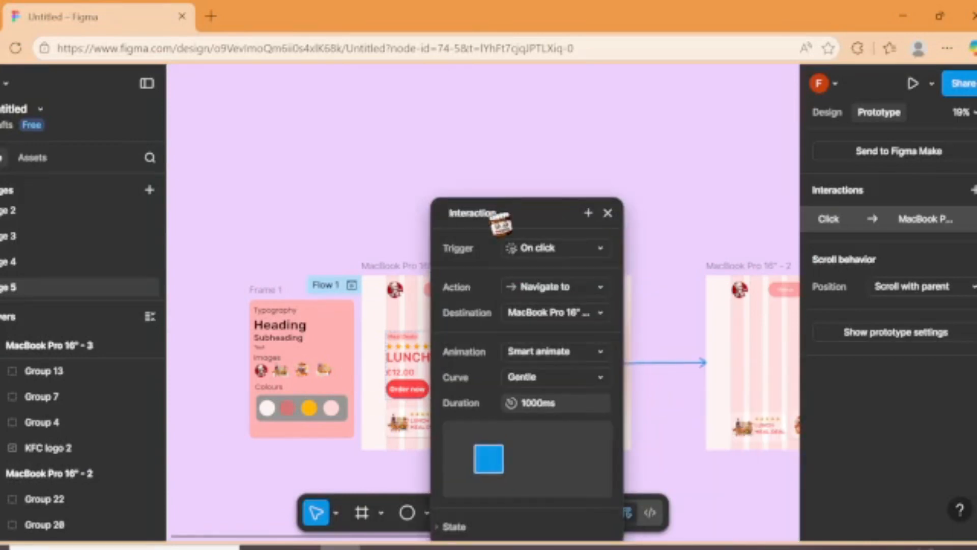
- Change the hero text interaction's curve to Custom bezier and shape it to 0.95, 0.04, 0.22, 1
{"action": "left_click", "coordinate": [573, 377]}
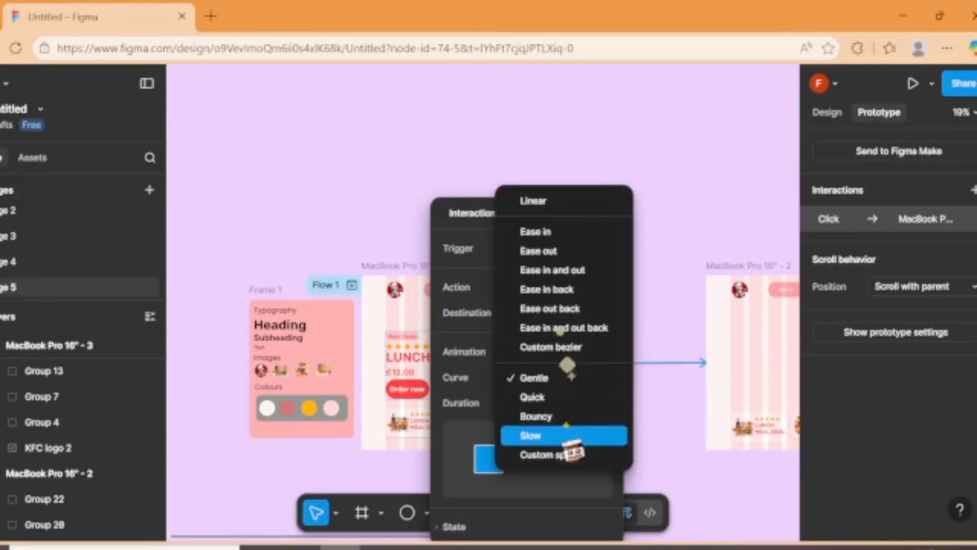
{"action": "left_click", "coordinate": [532, 377]}
{"action": "left_click", "coordinate": [569, 350]}
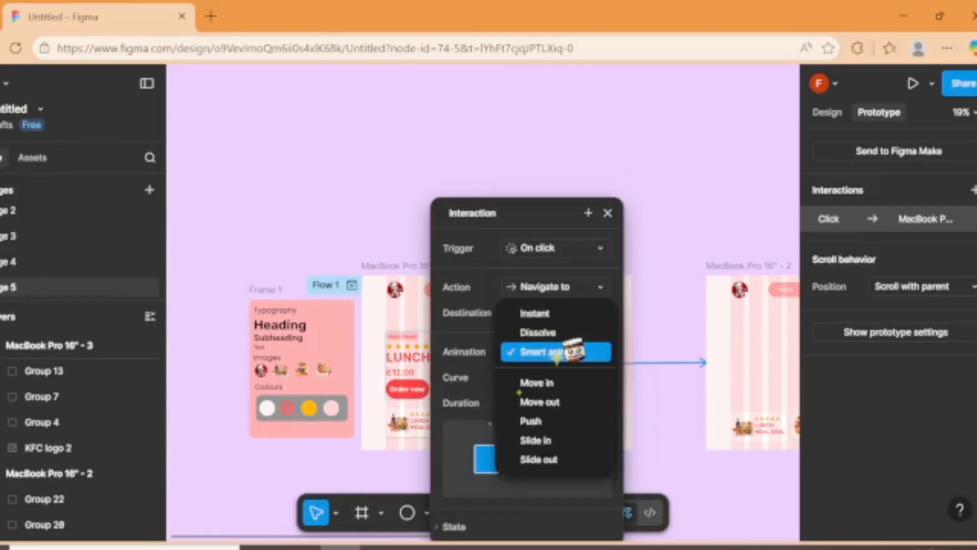
{"action": "key", "text": "Escape"}
{"action": "left_click", "coordinate": [552, 379]}
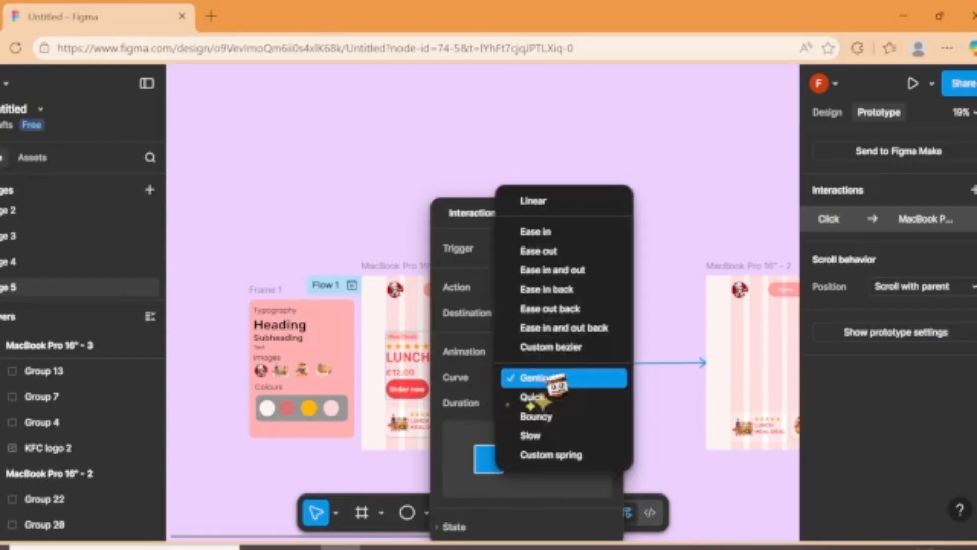
{"action": "left_click", "coordinate": [560, 347]}
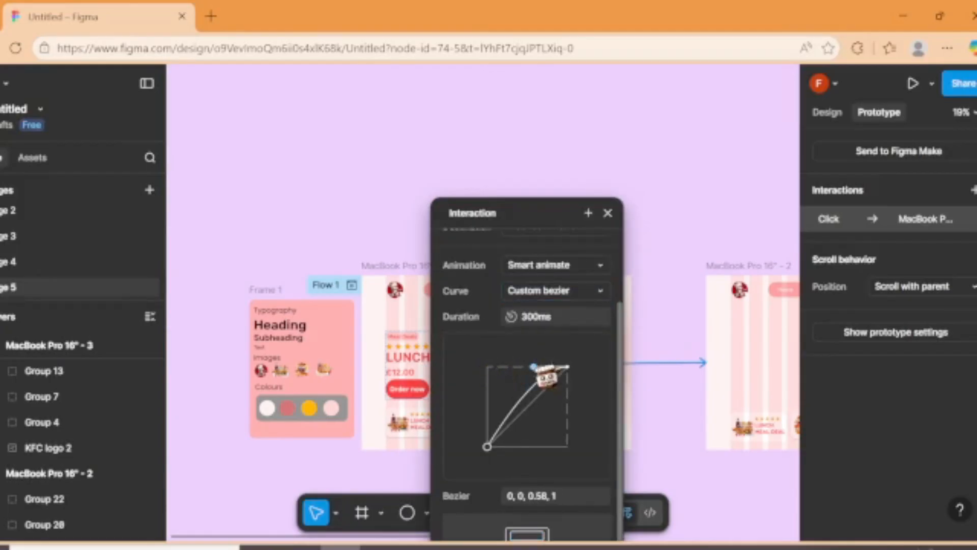
{"action": "left_click_drag", "start_coordinate": [532, 366], "coordinate": [505, 366]}
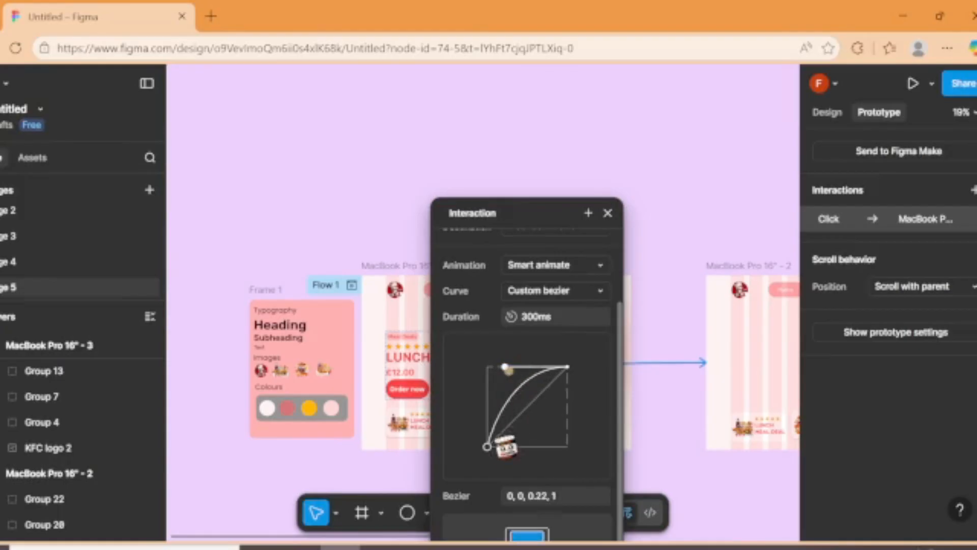
{"action": "left_click_drag", "start_coordinate": [488, 447], "coordinate": [563, 443]}
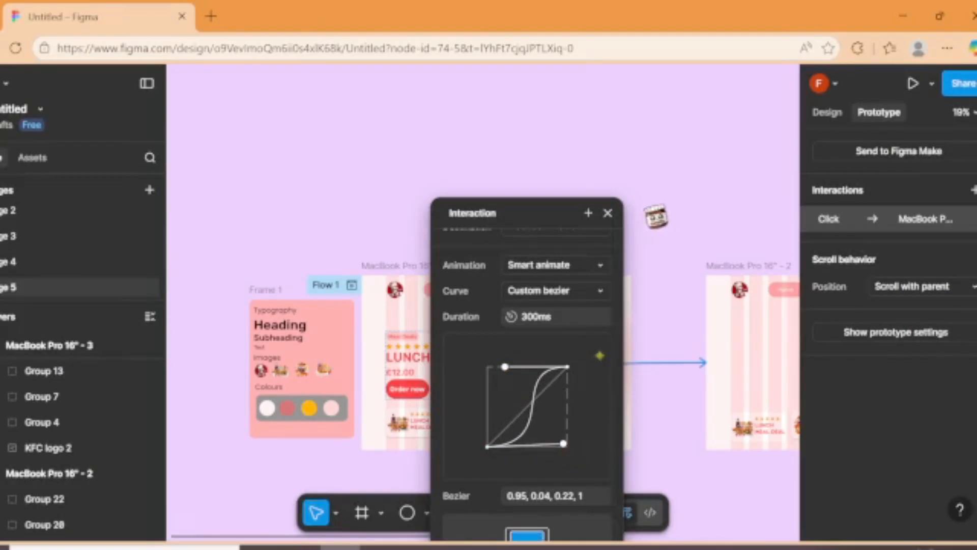
- Set the hero text interaction's animation duration to 1200 ms and close its interaction settings
{"action": "left_click", "coordinate": [542, 316]}
{"action": "type", "text": "12"}
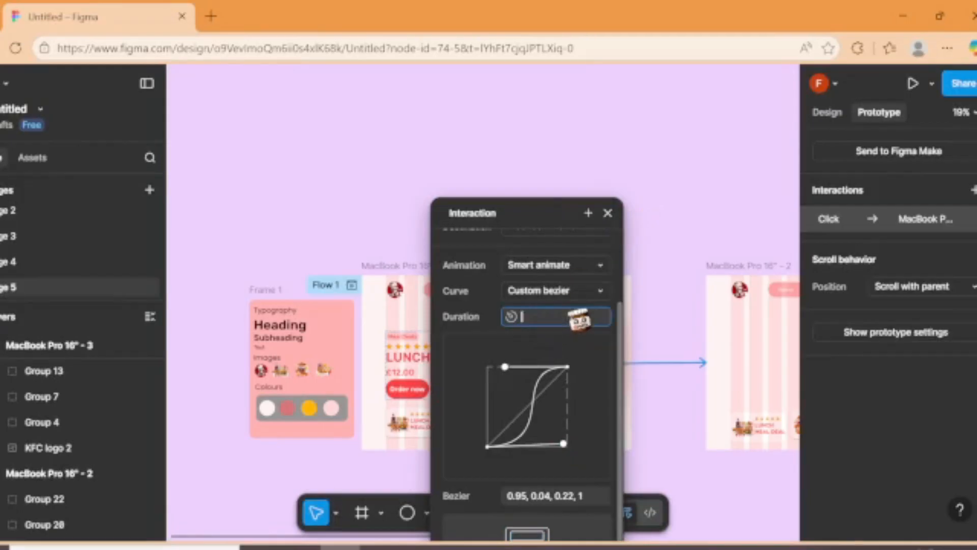
{"action": "type", "text": "00"}
{"action": "key", "text": "Escape"}
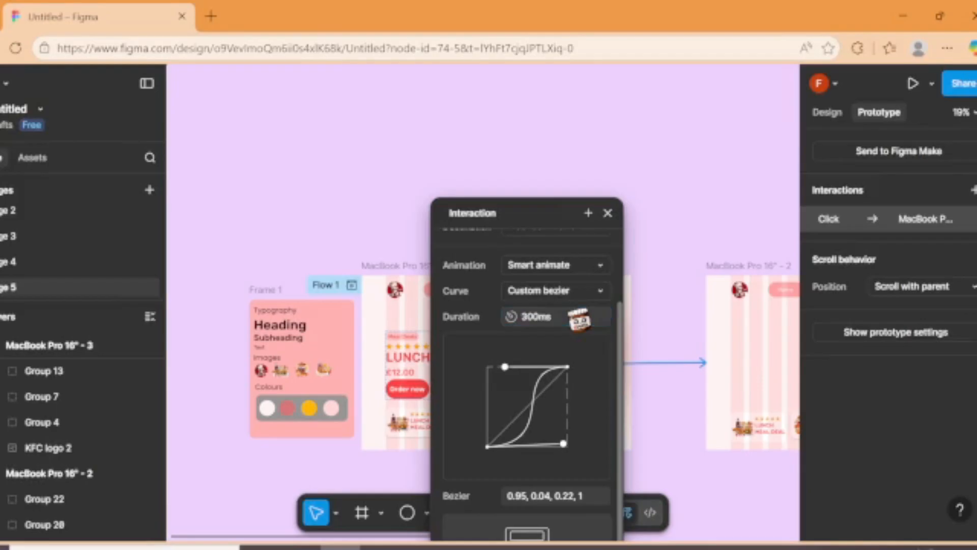
{"action": "left_click", "coordinate": [579, 319]}
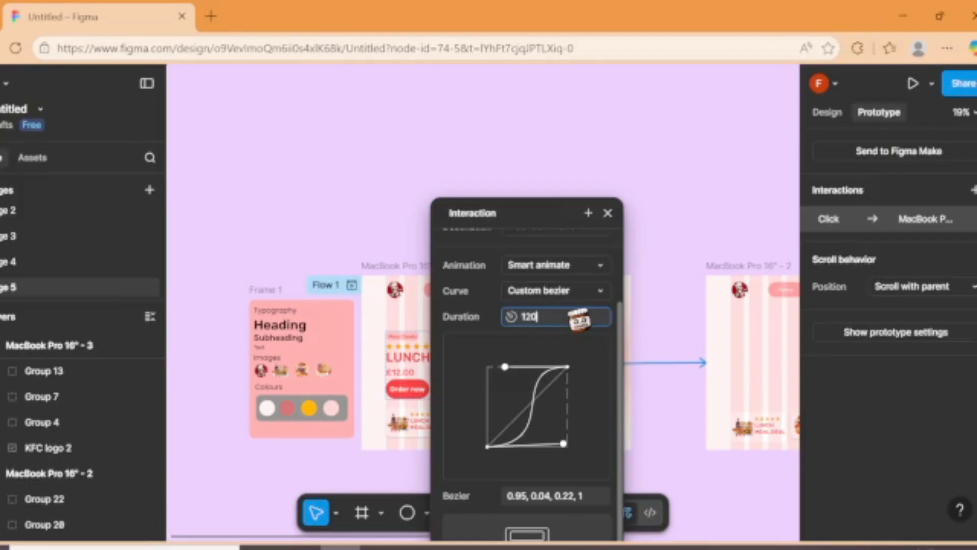
{"action": "left_click", "coordinate": [676, 468]}
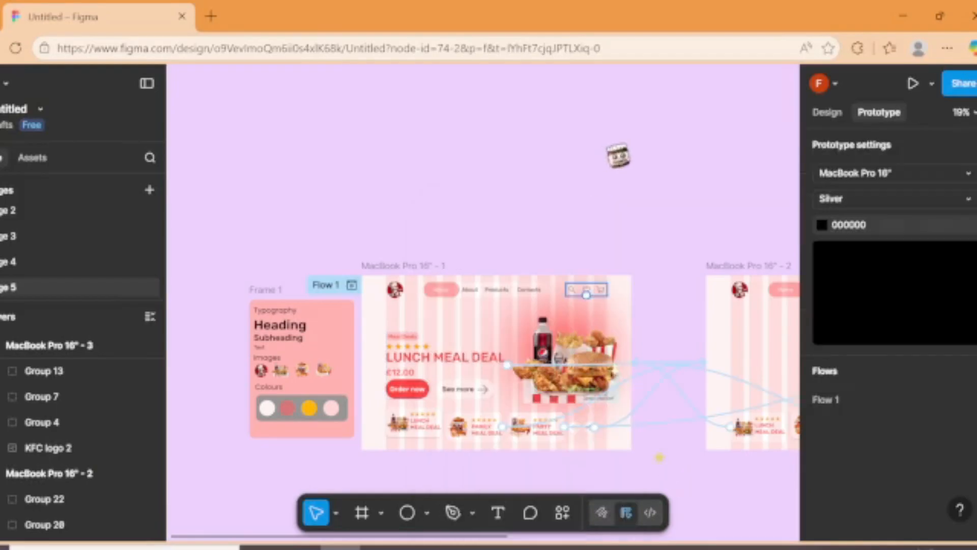
- Open the prototype preview of Flow 1 from the first page's lunch meal screen
{"action": "scroll", "coordinate": [483, 356], "scroll_direction": "right", "scroll_amount": 5}
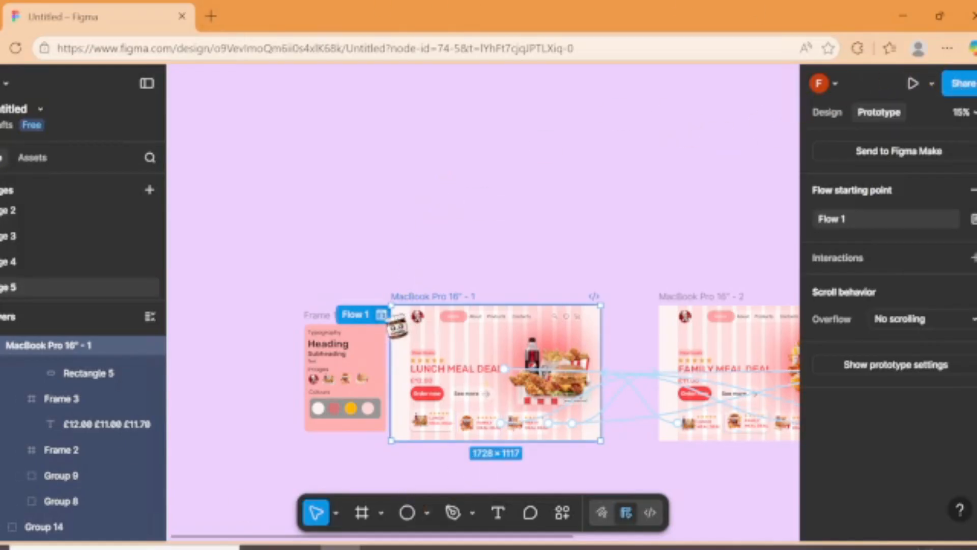
{"action": "left_click", "coordinate": [379, 314]}
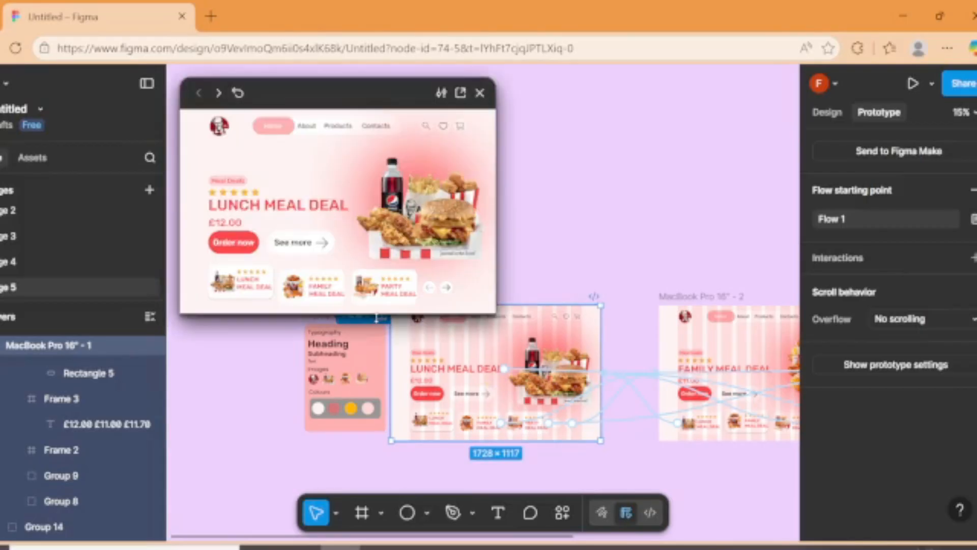